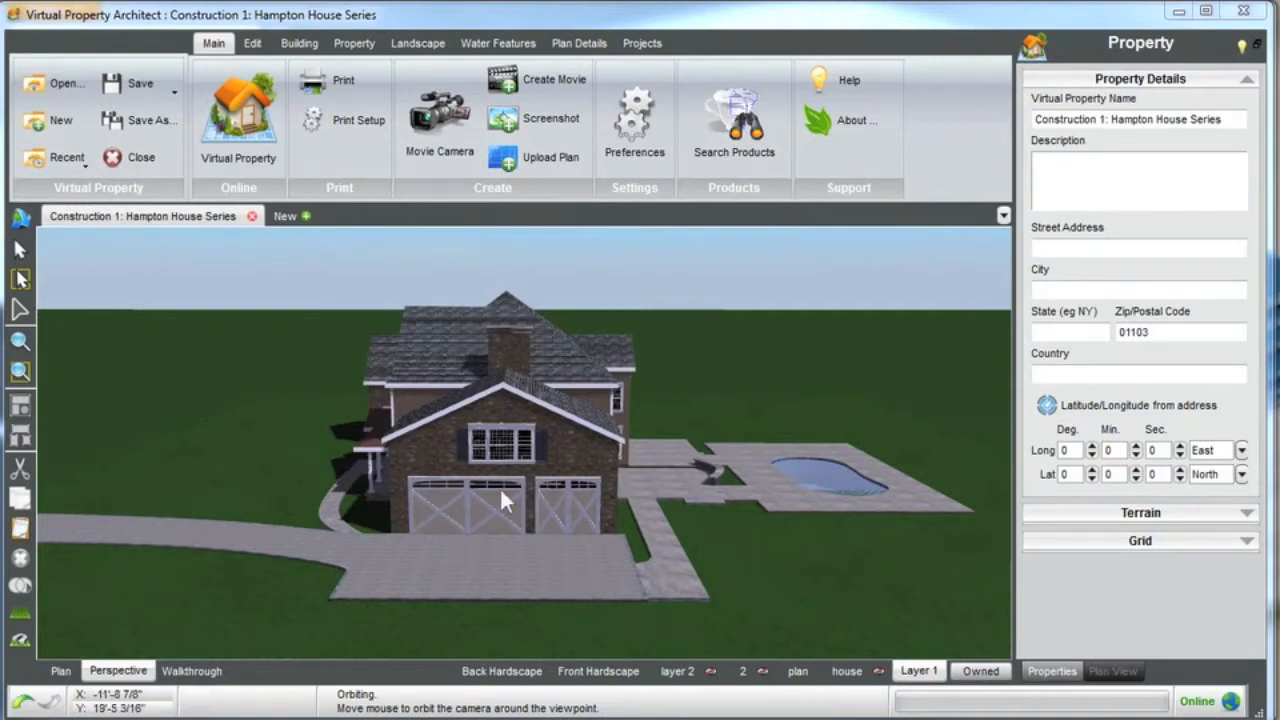
Create a new layer named Beds.
{"action": "left_click_drag", "start_coordinate": [486, 491], "coordinate": [538, 537]}
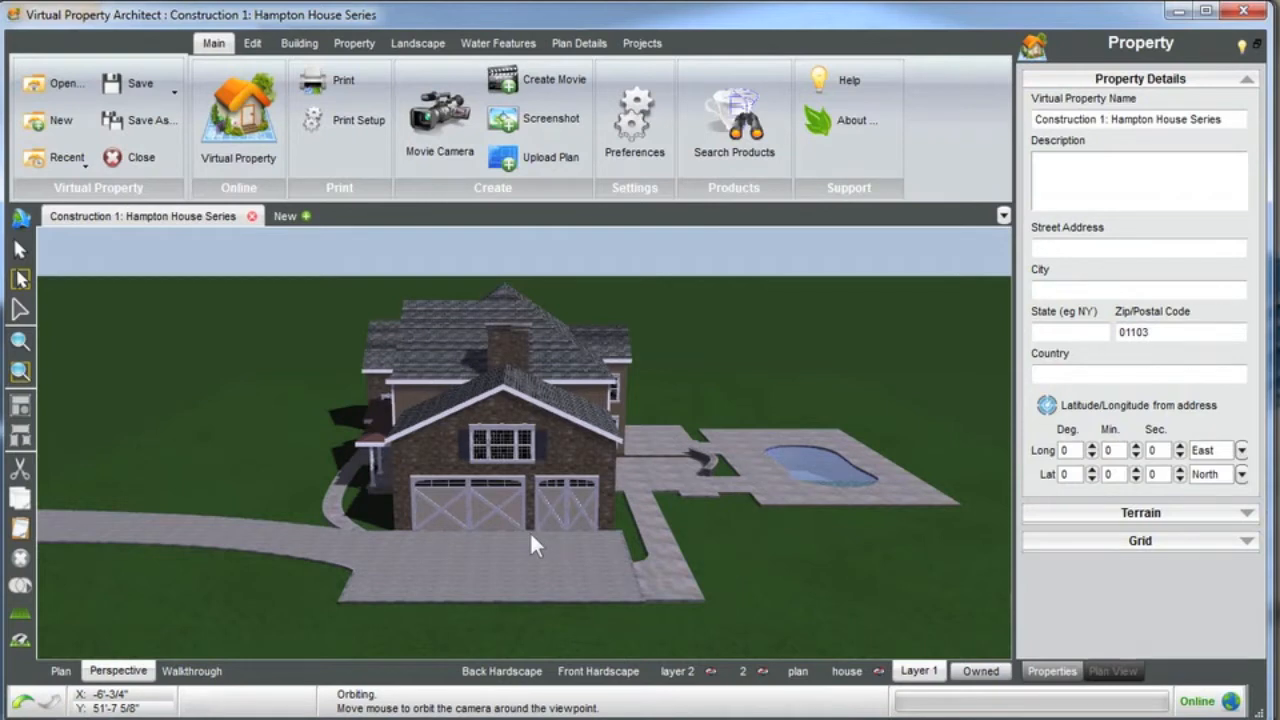
{"action": "left_click", "coordinate": [503, 671]}
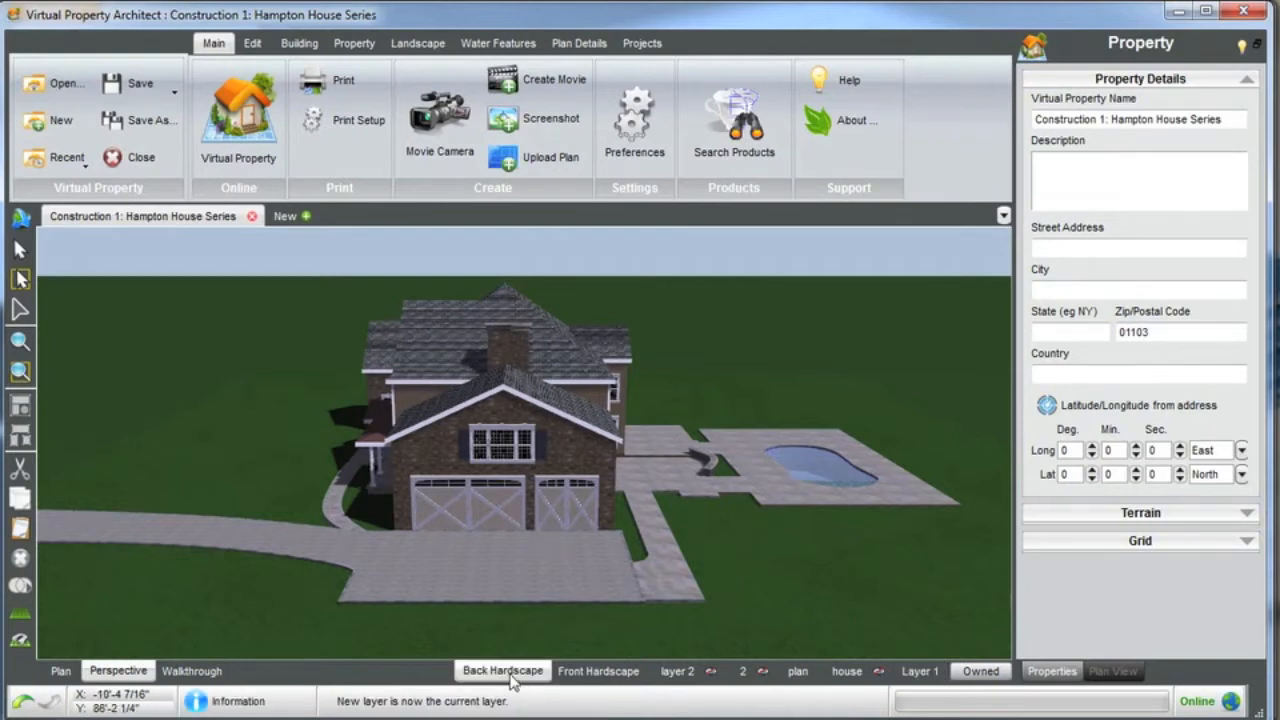
{"action": "right_click", "coordinate": [511, 674]}
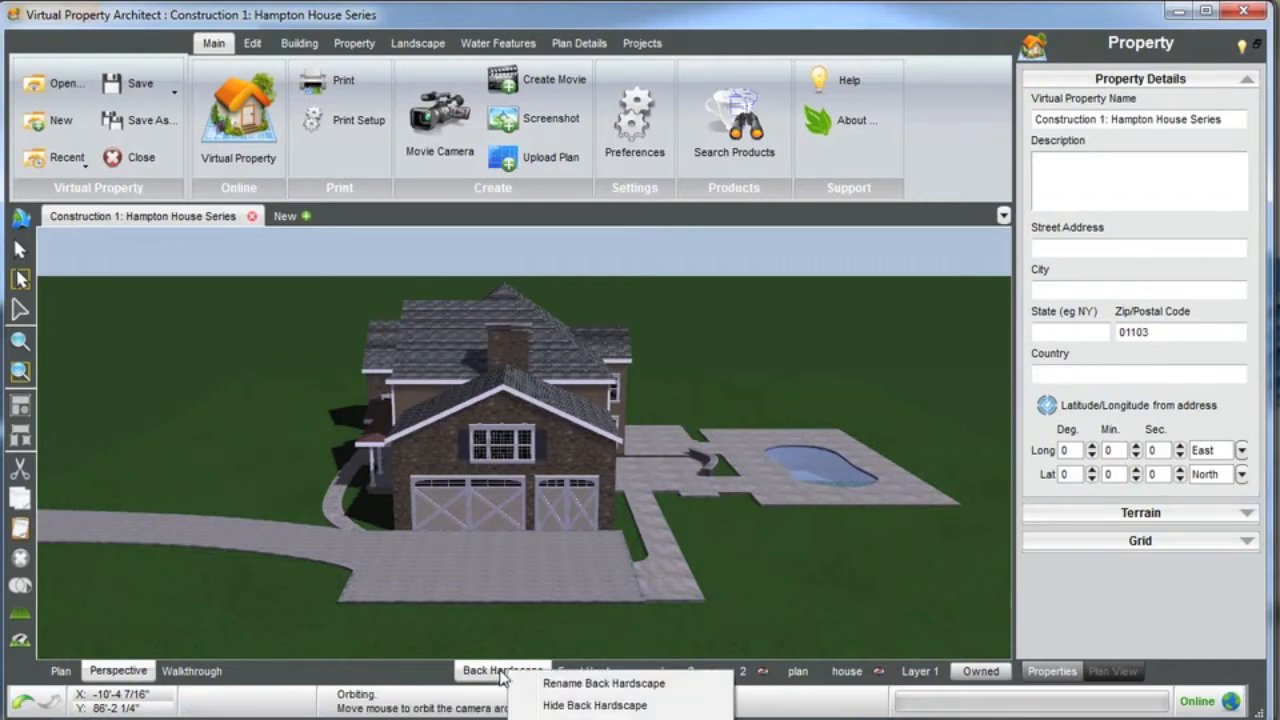
{"action": "left_click", "coordinate": [572, 718]}
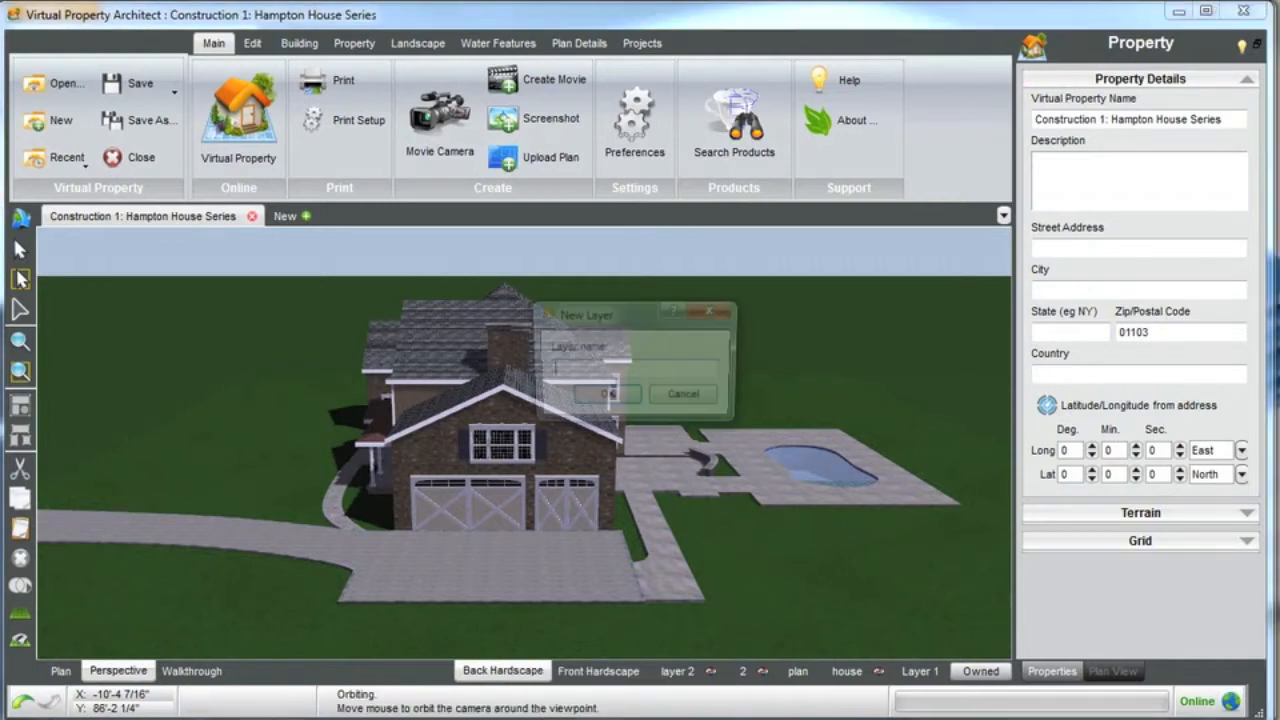
{"action": "type", "text": "Beds"}
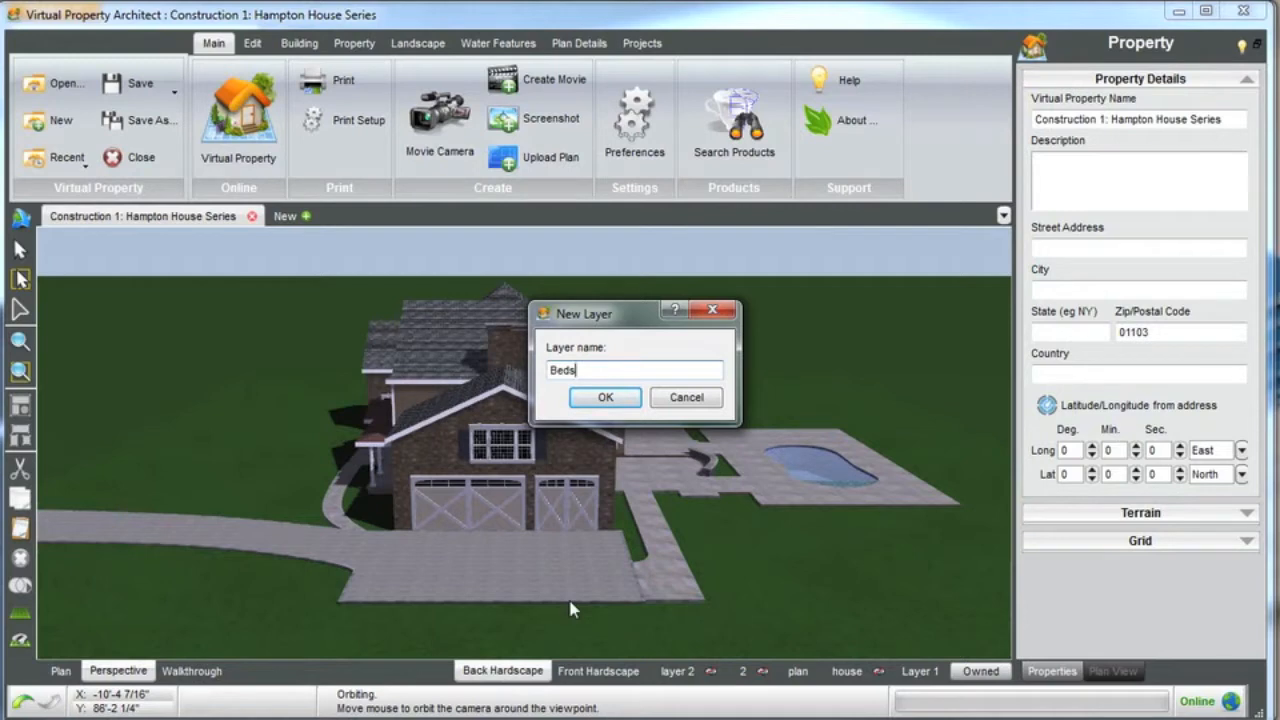
{"action": "key", "text": "Return"}
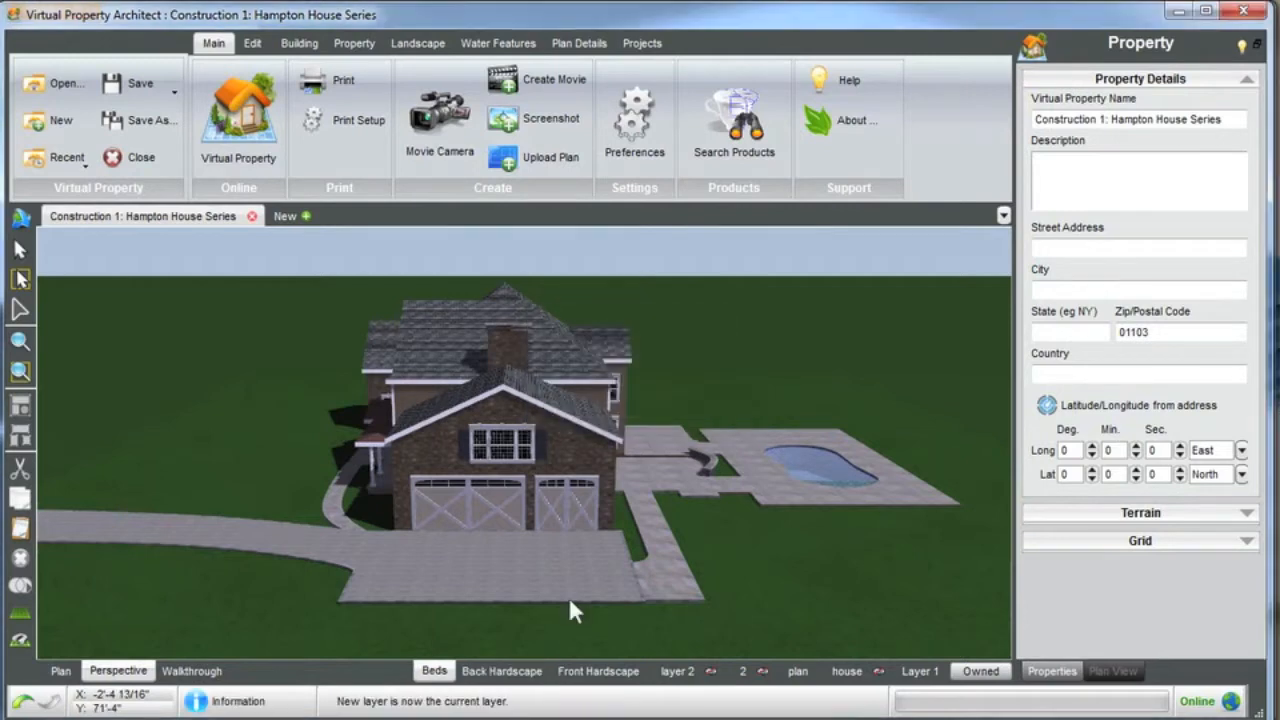
Create another new layer named Front Plants.
{"action": "right_click", "coordinate": [434, 671]}
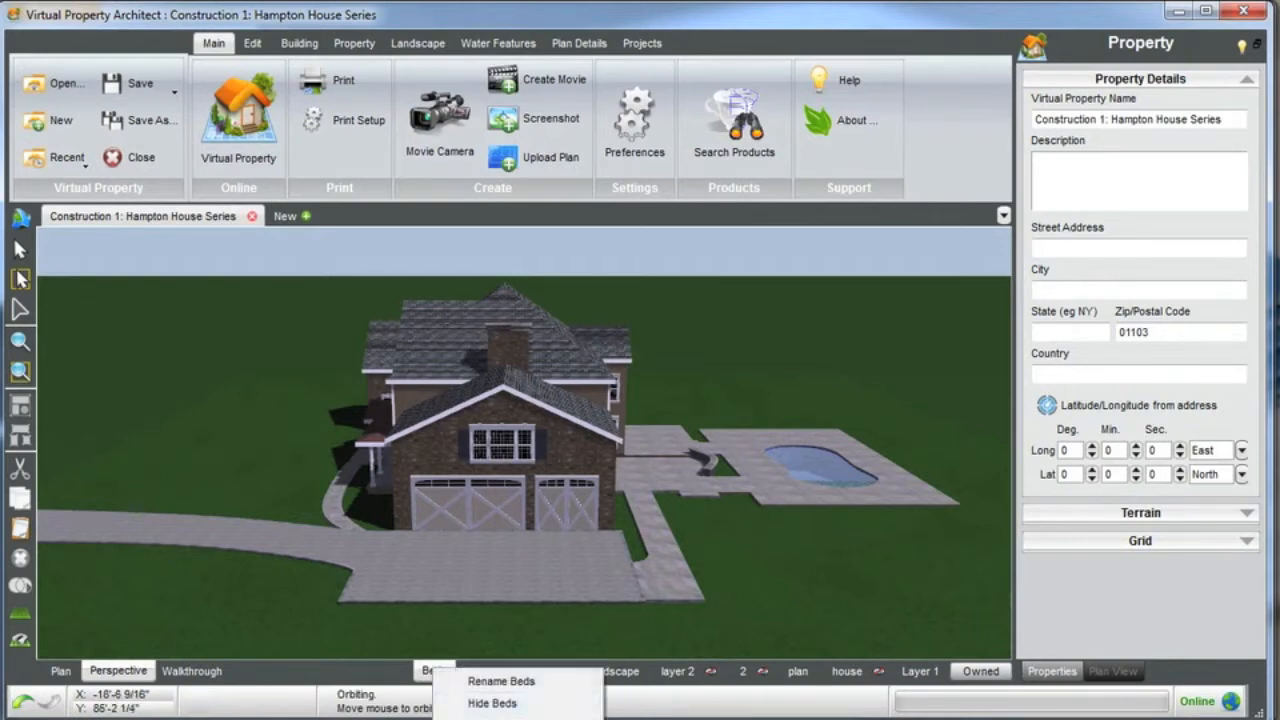
{"action": "left_click", "coordinate": [548, 667]}
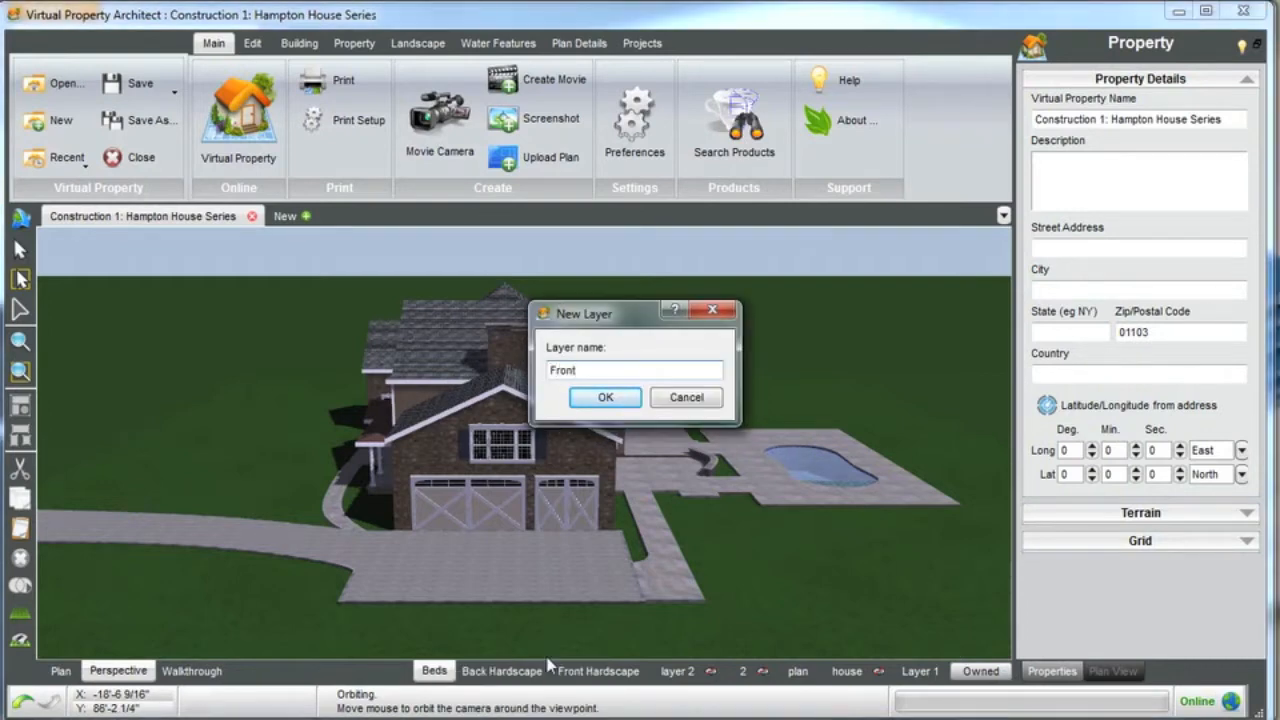
{"action": "type", "text": "Front Plants"}
{"action": "key", "text": "Return"}
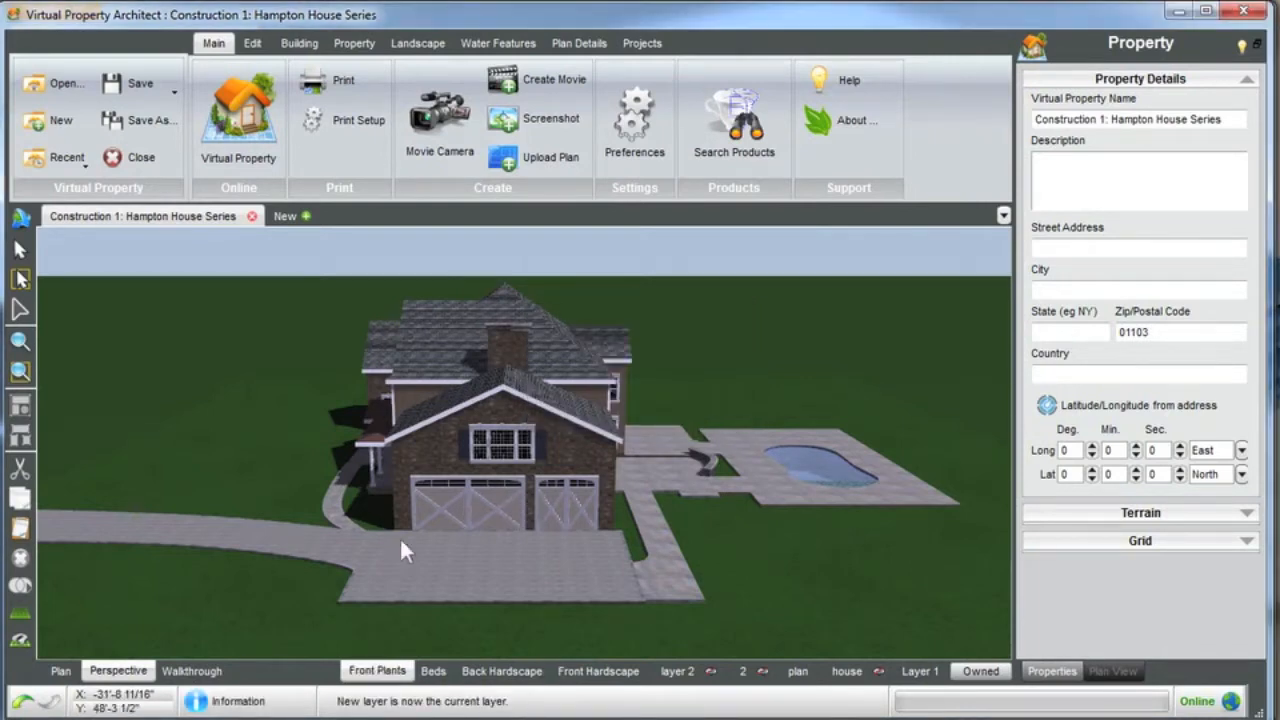
Make Beds the current layer.
{"action": "middle_click_drag", "start_coordinate": [475, 540], "coordinate": [508, 598]}
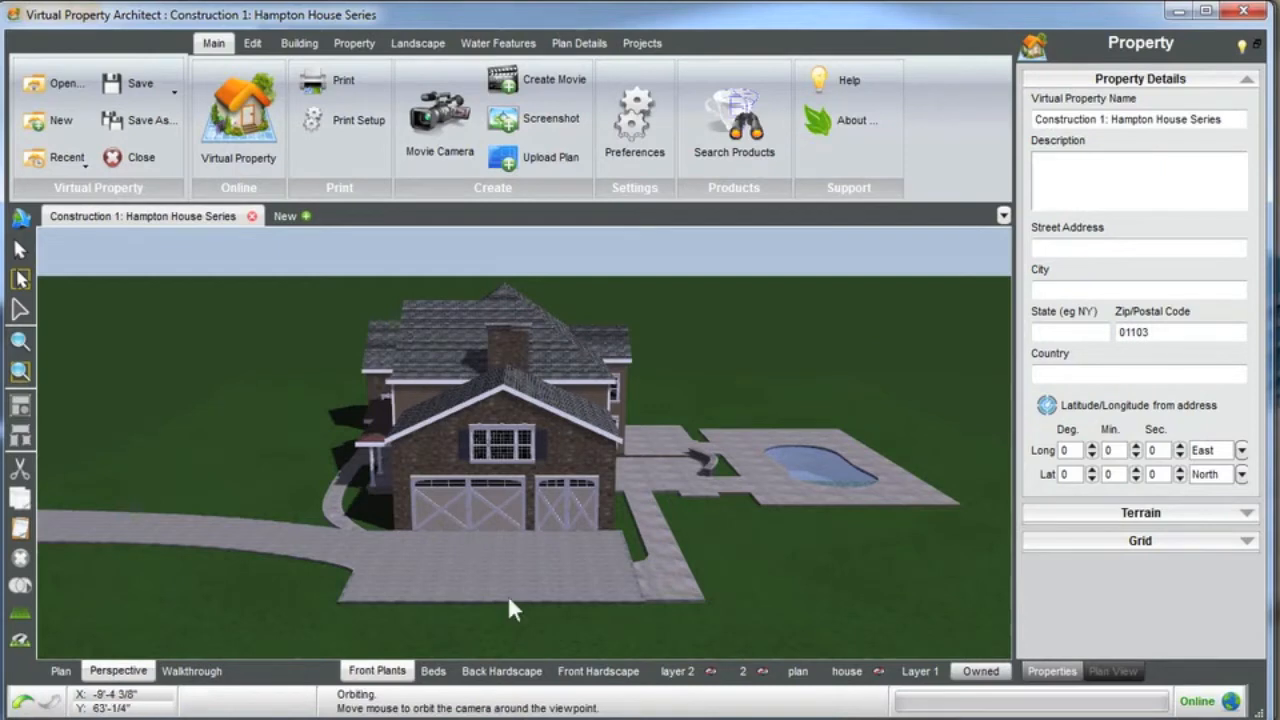
{"action": "left_click", "coordinate": [432, 674]}
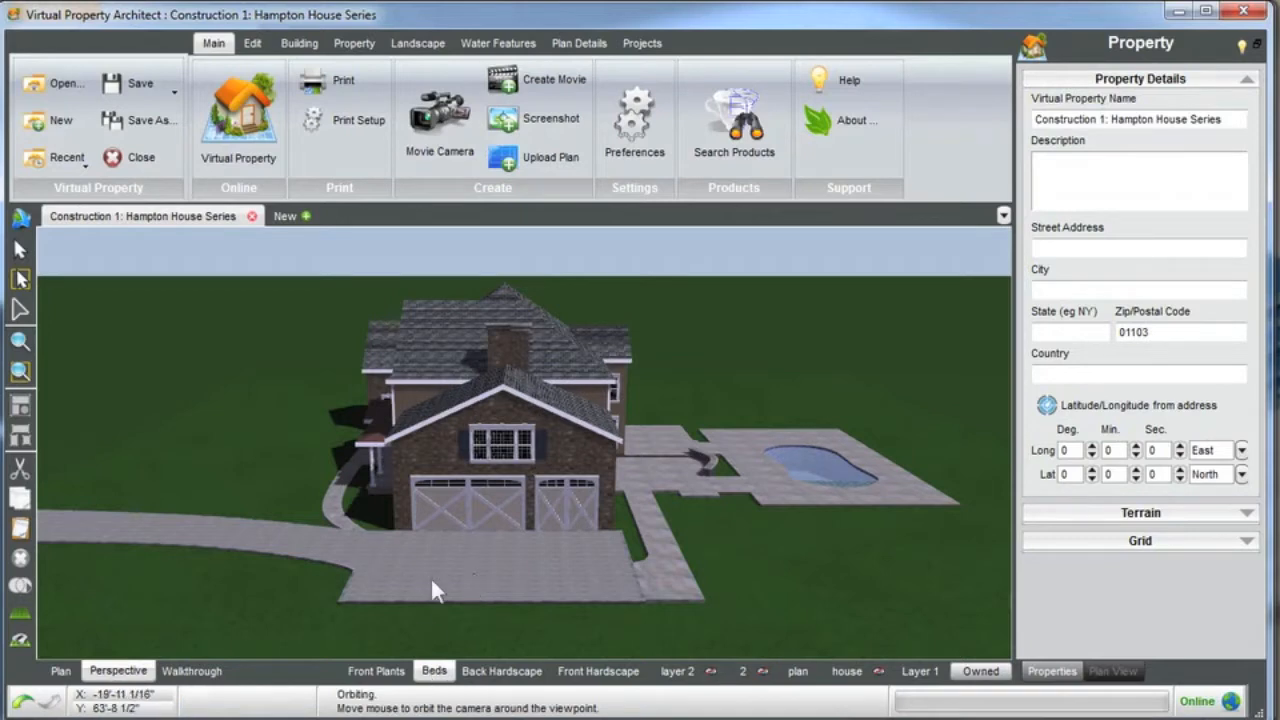
{"action": "right_click", "coordinate": [432, 674]}
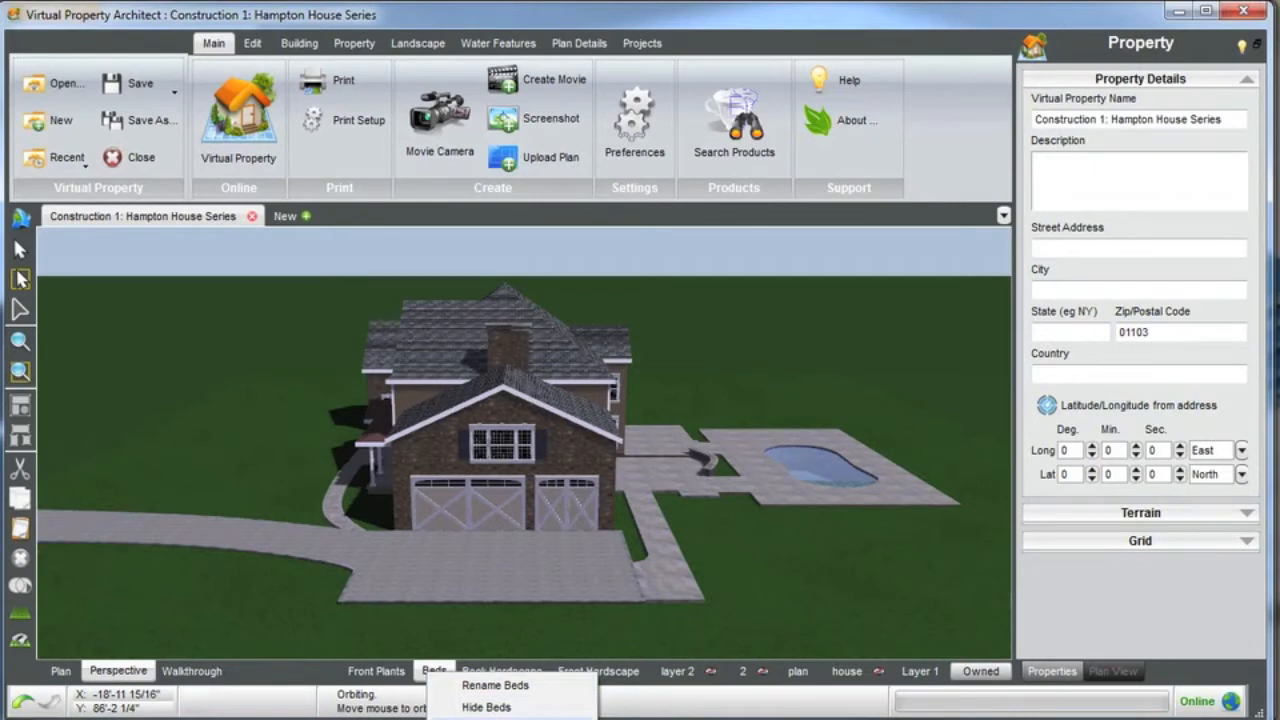
{"action": "left_click", "coordinate": [271, 311]}
{"action": "left_click_drag", "start_coordinate": [415, 500], "coordinate": [456, 497]}
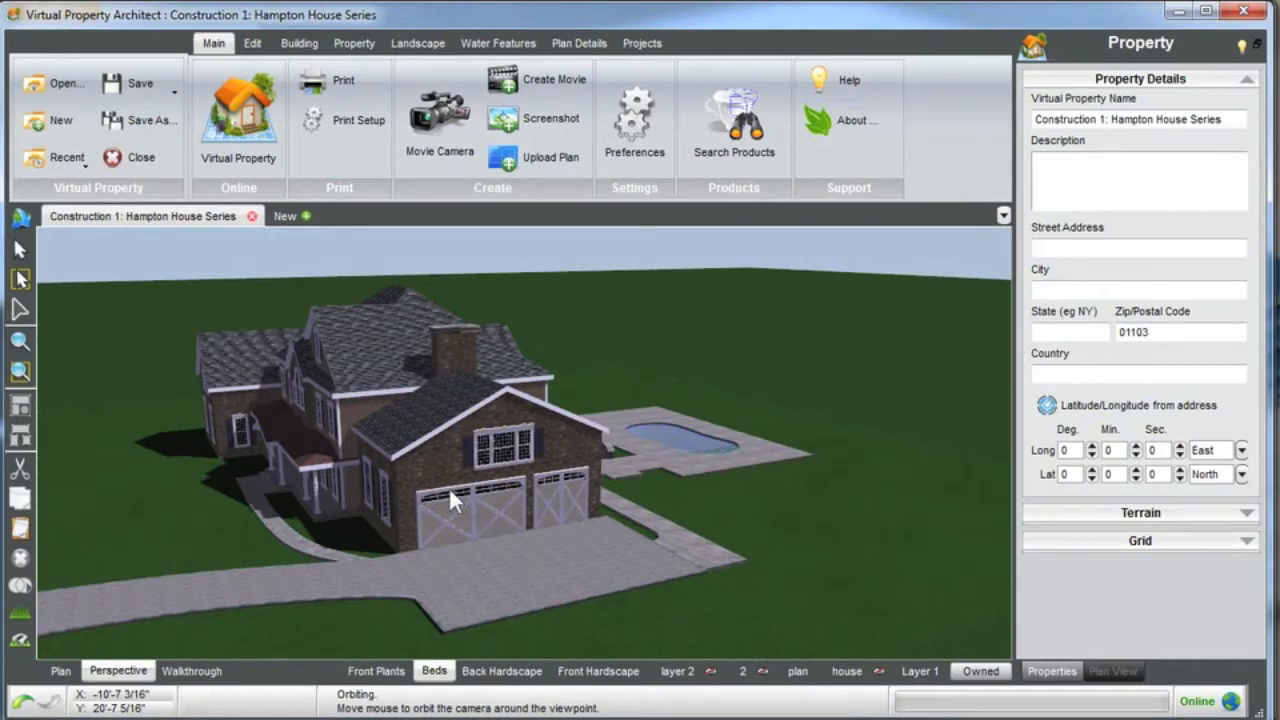
{"action": "left_click_drag", "start_coordinate": [444, 493], "coordinate": [441, 539]}
{"action": "right_click_drag", "start_coordinate": [442, 538], "coordinate": [437, 538]}
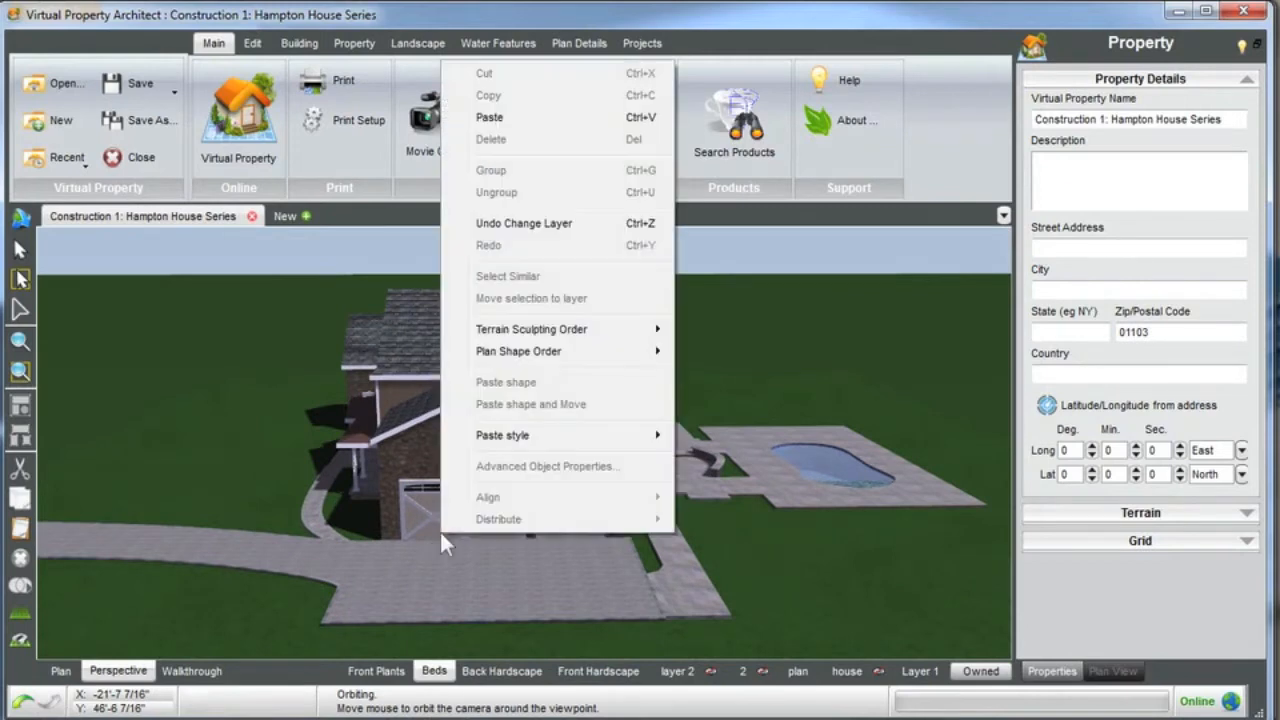
{"action": "left_click", "coordinate": [322, 382]}
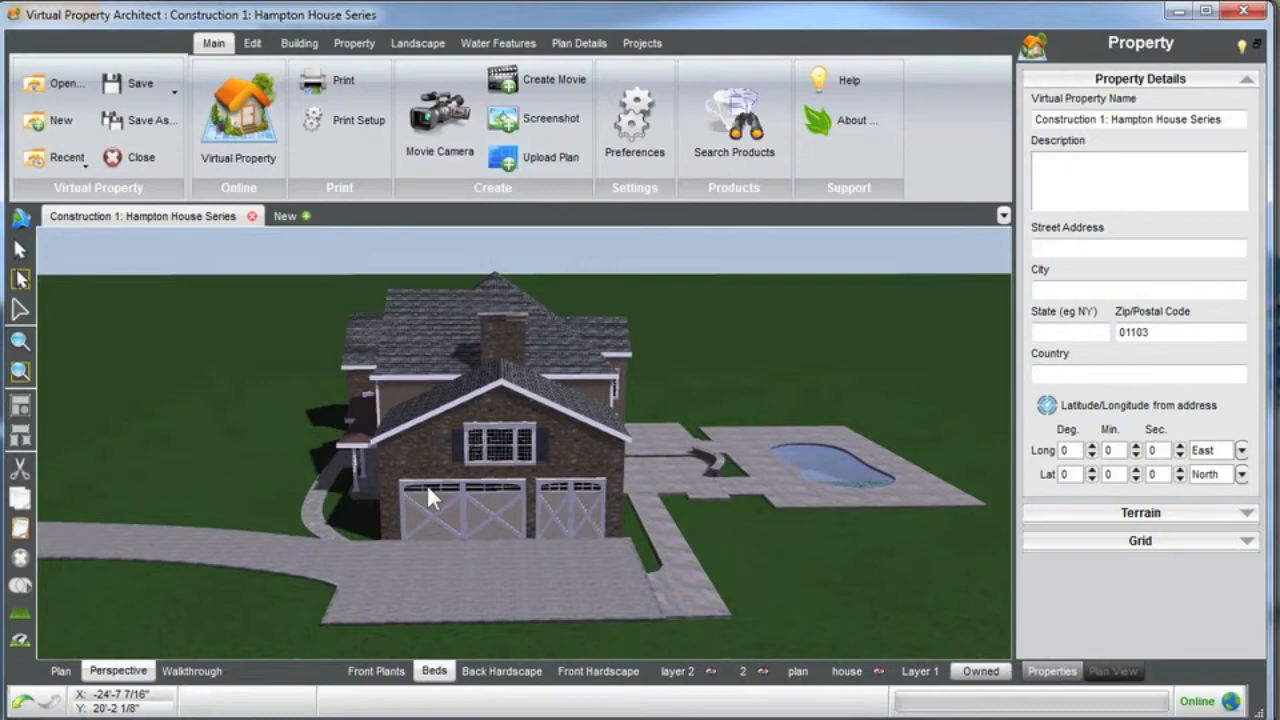
Set the environment's time of day to slightly before midday to light the front of the house.
{"action": "left_click_drag", "start_coordinate": [430, 497], "coordinate": [356, 517]}
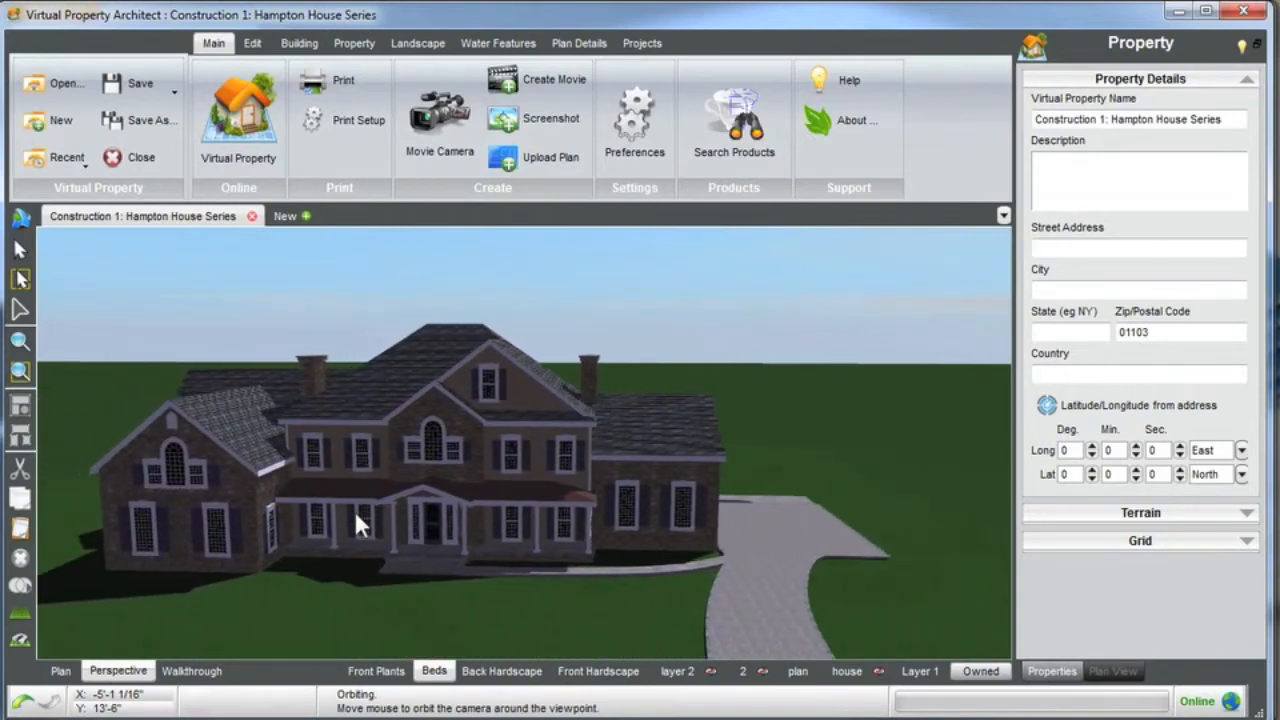
{"action": "left_click", "coordinate": [253, 44]}
{"action": "left_click_drag", "start_coordinate": [520, 92], "coordinate": [467, 98]}
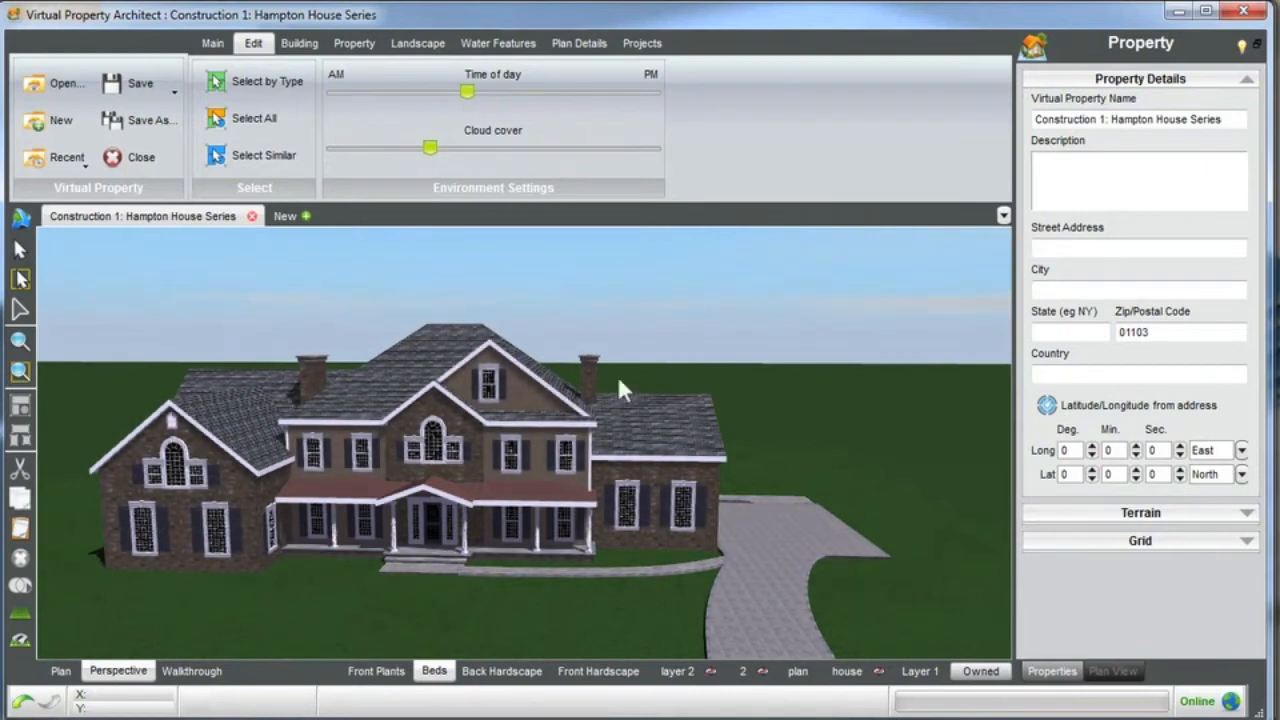
{"action": "middle_click_drag", "start_coordinate": [524, 494], "coordinate": [614, 580]}
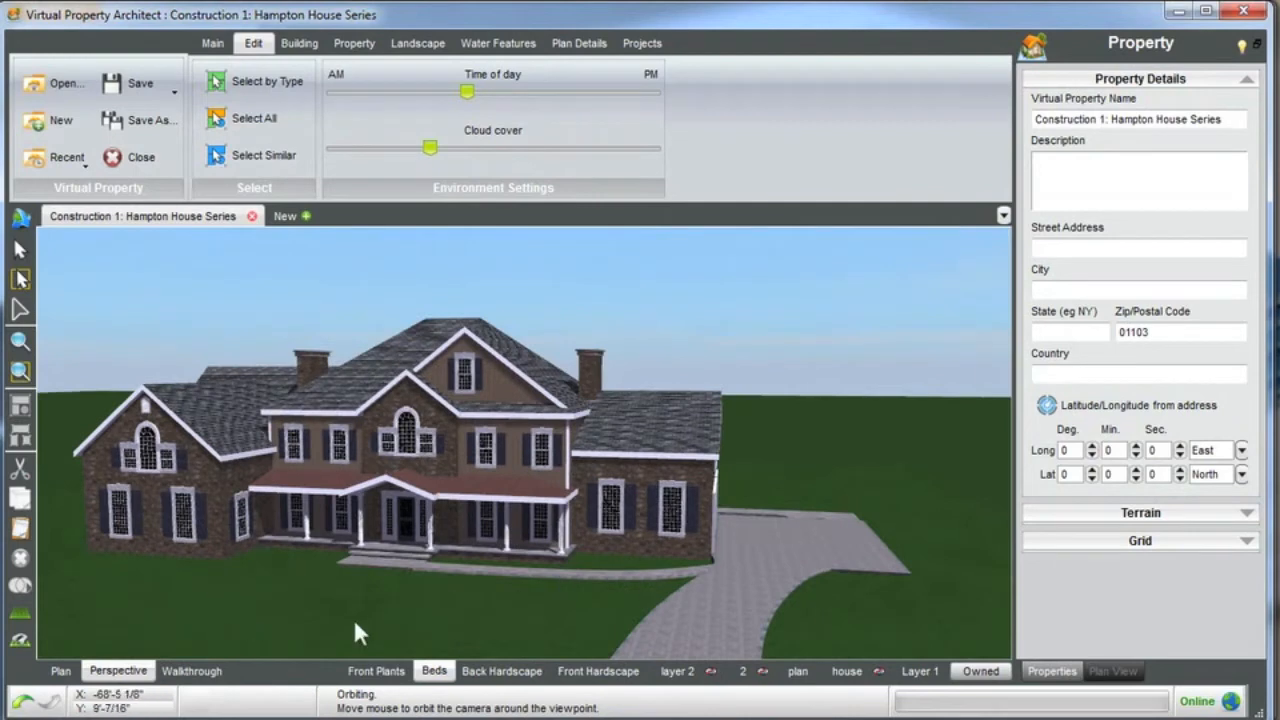
{"action": "middle_click_drag", "start_coordinate": [357, 596], "coordinate": [358, 596]}
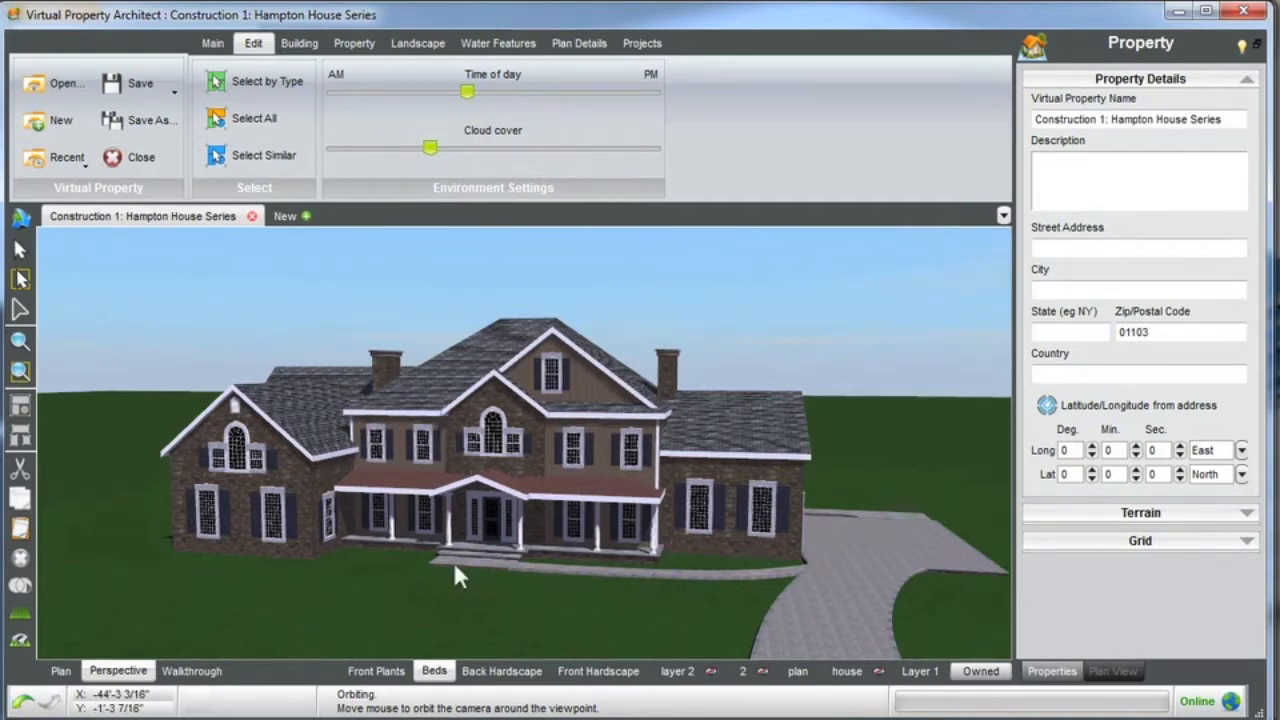
{"action": "left_click_drag", "start_coordinate": [577, 558], "coordinate": [505, 562]}
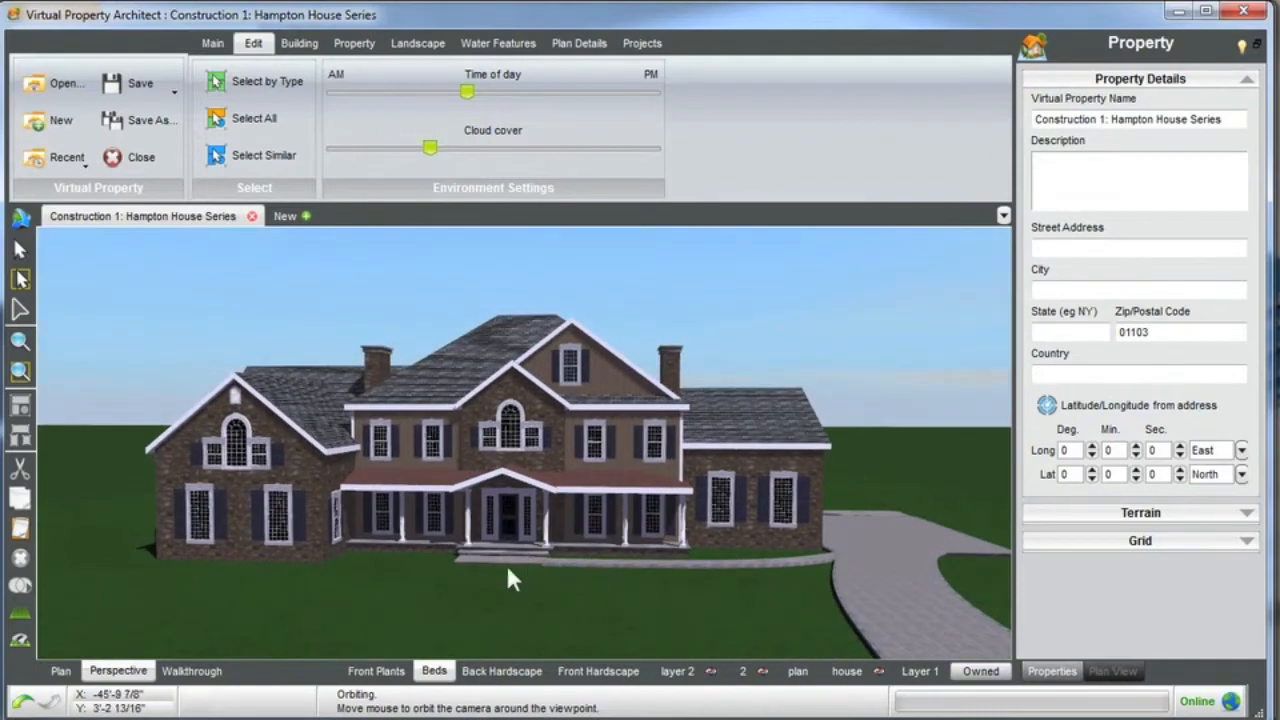
Switch to the plan view and hide the plan layer.
{"action": "left_click", "coordinate": [62, 671]}
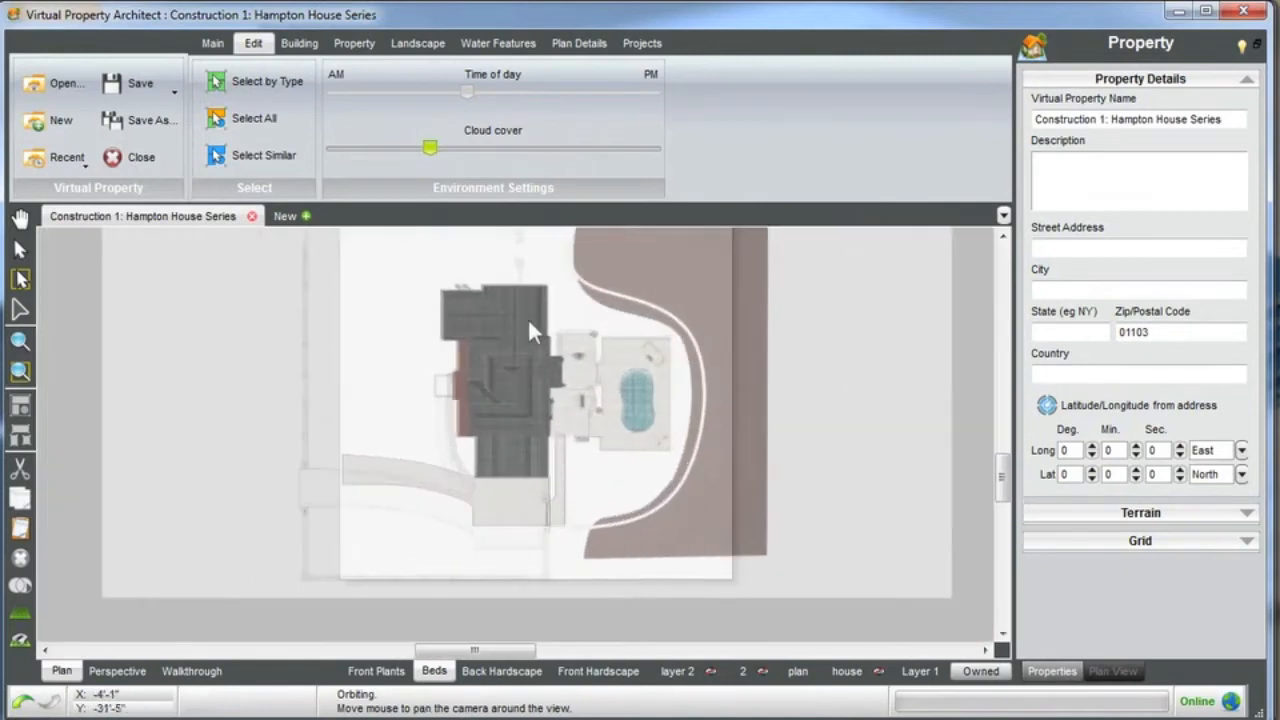
{"action": "middle_click_drag", "start_coordinate": [528, 318], "coordinate": [572, 401]}
{"action": "scroll", "coordinate": [498, 372], "scroll_direction": "up", "scroll_amount": 2}
{"action": "scroll", "coordinate": [572, 401], "scroll_direction": "up", "scroll_amount": 1}
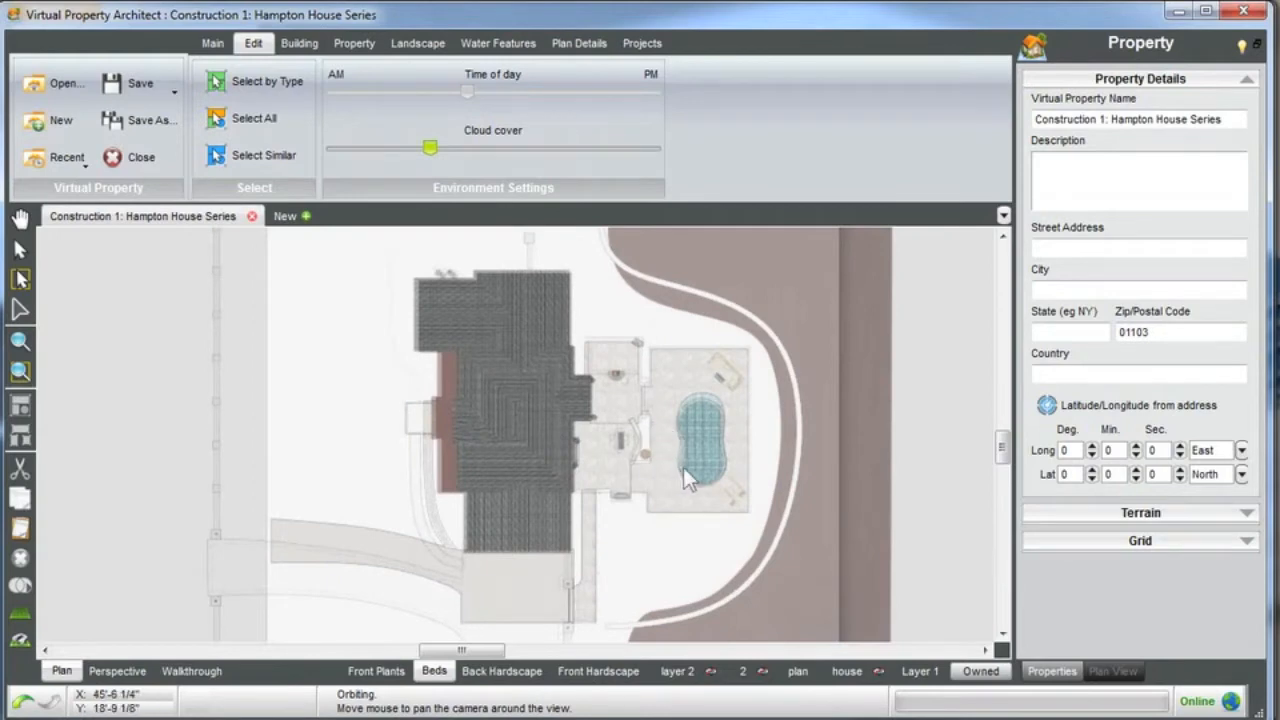
{"action": "left_click", "coordinate": [799, 671]}
{"action": "right_click", "coordinate": [805, 673]}
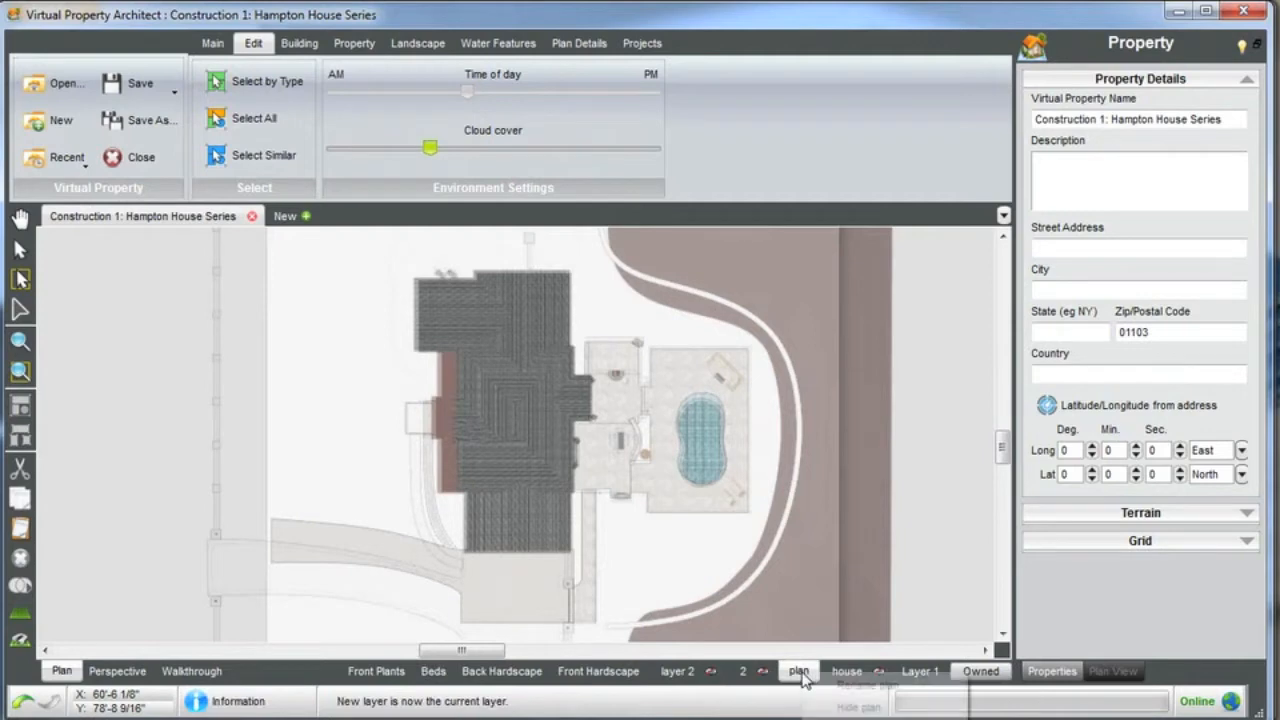
{"action": "left_click", "coordinate": [829, 707]}
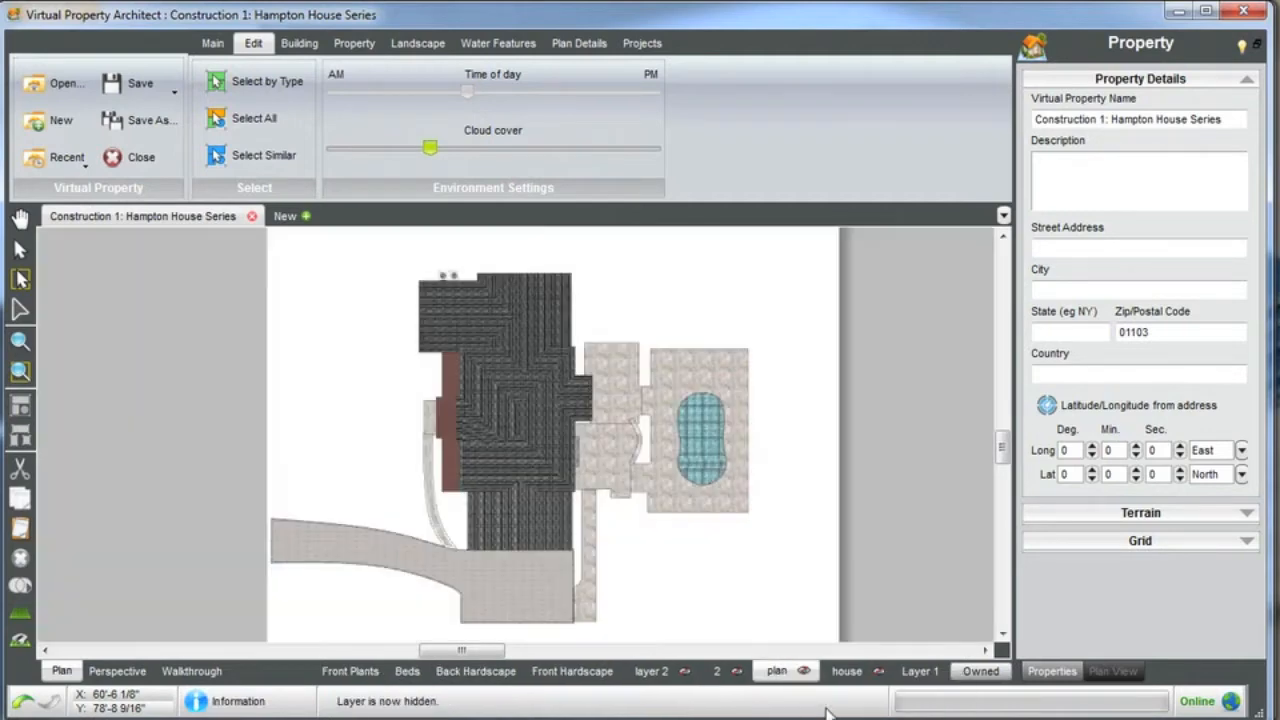
Examine the open areas around the house, driveway and curved front walkway in the plan view.
{"action": "scroll", "coordinate": [555, 441], "scroll_direction": "down", "scroll_amount": 3}
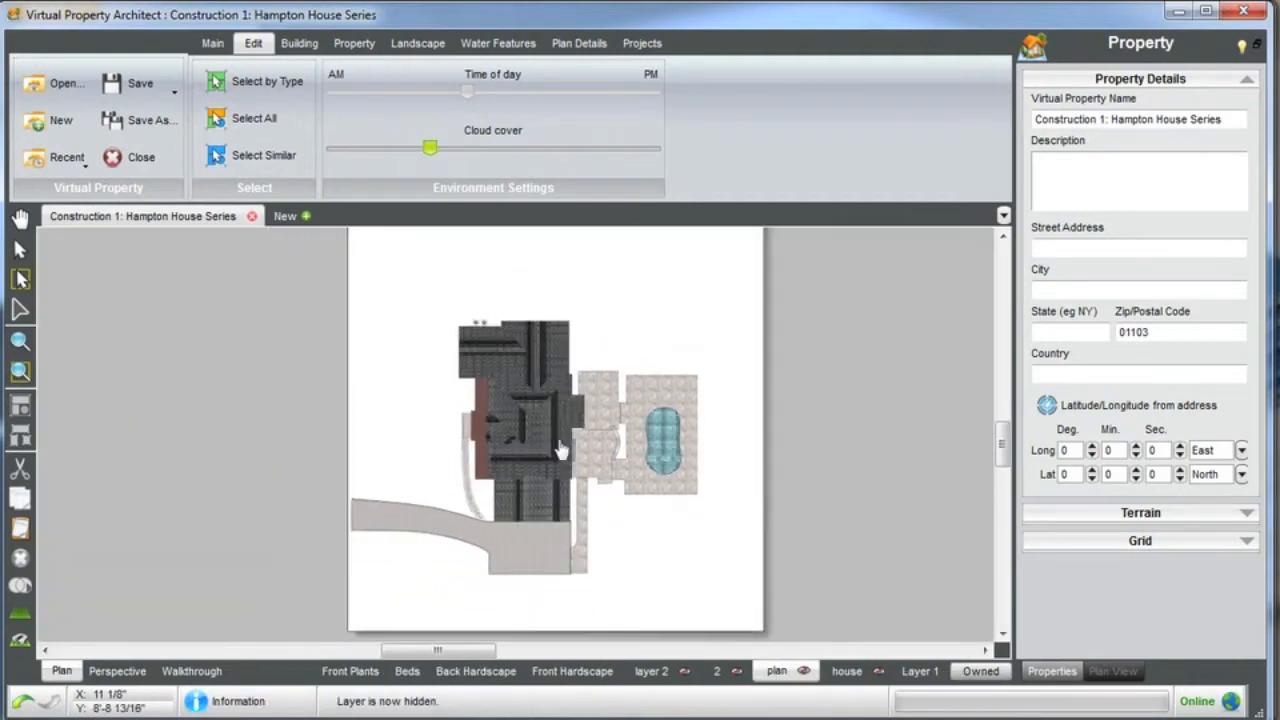
{"action": "scroll", "coordinate": [554, 430], "scroll_direction": "up", "scroll_amount": 2}
{"action": "middle_click_drag", "start_coordinate": [556, 428], "coordinate": [511, 466]}
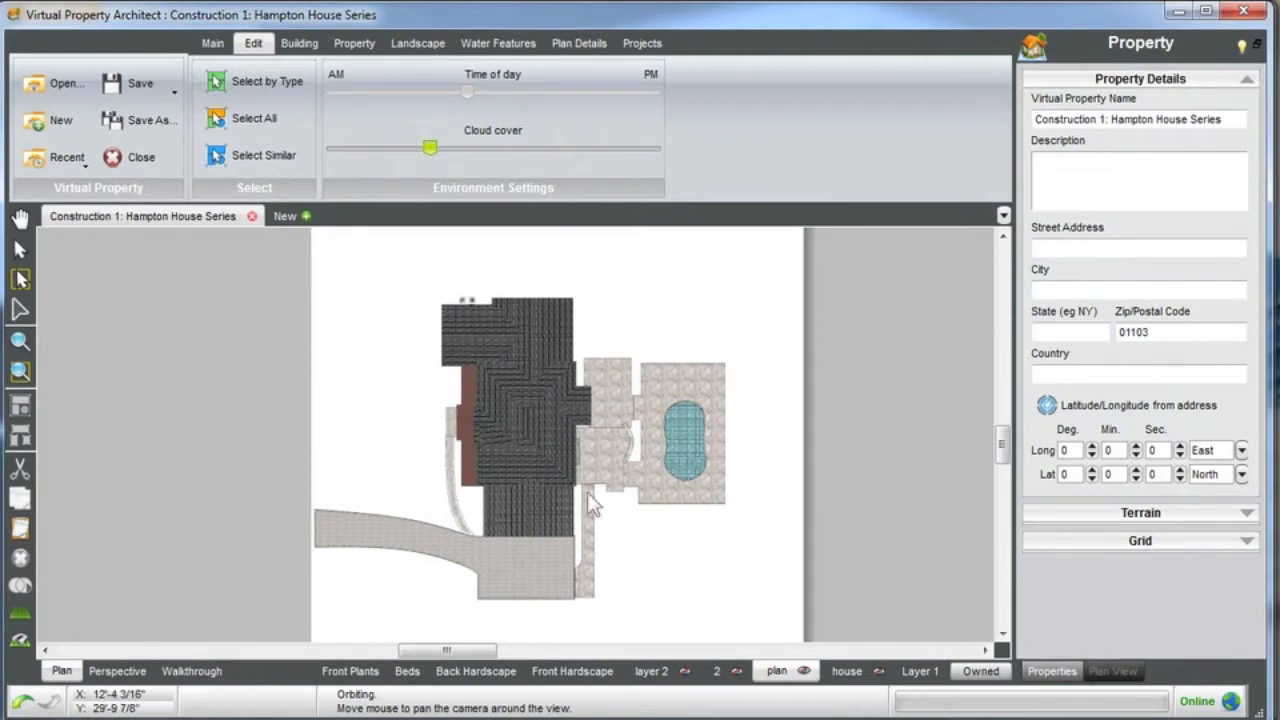
{"action": "scroll", "coordinate": [540, 540], "scroll_direction": "up", "scroll_amount": 1}
{"action": "scroll", "coordinate": [541, 545], "scroll_direction": "up", "scroll_amount": 2}
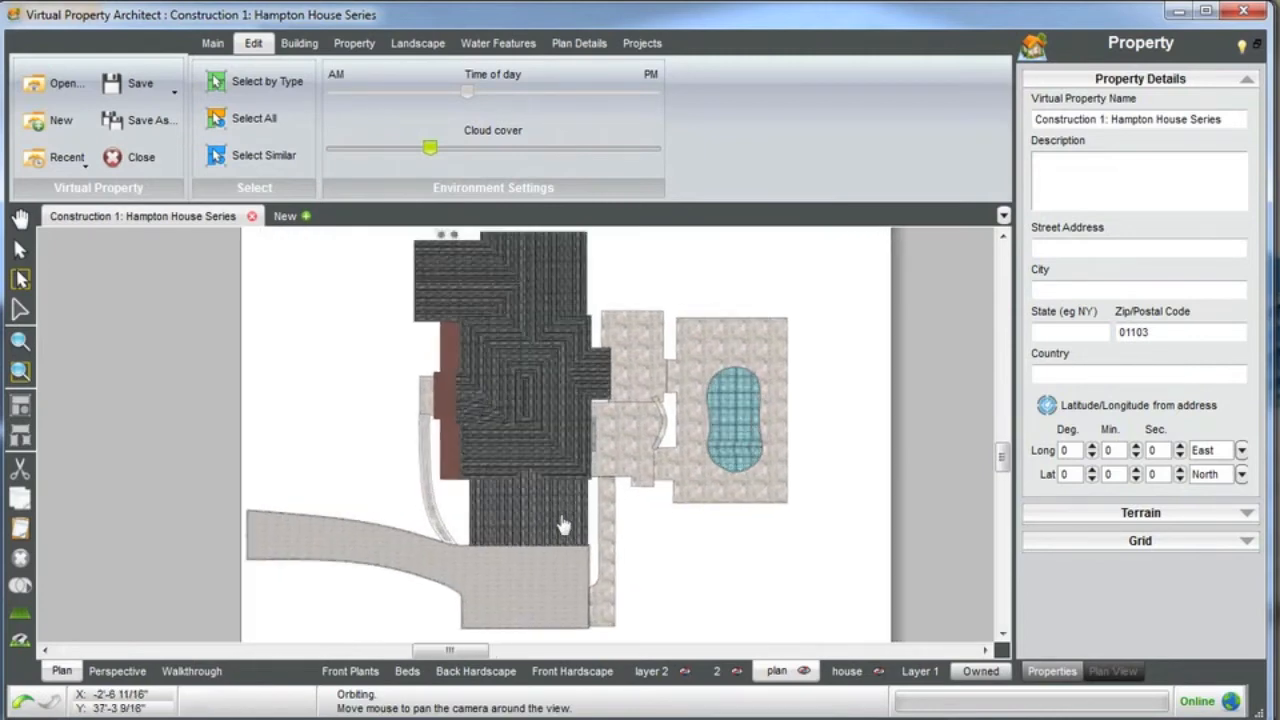
{"action": "scroll", "coordinate": [592, 522], "scroll_direction": "down", "scroll_amount": 2}
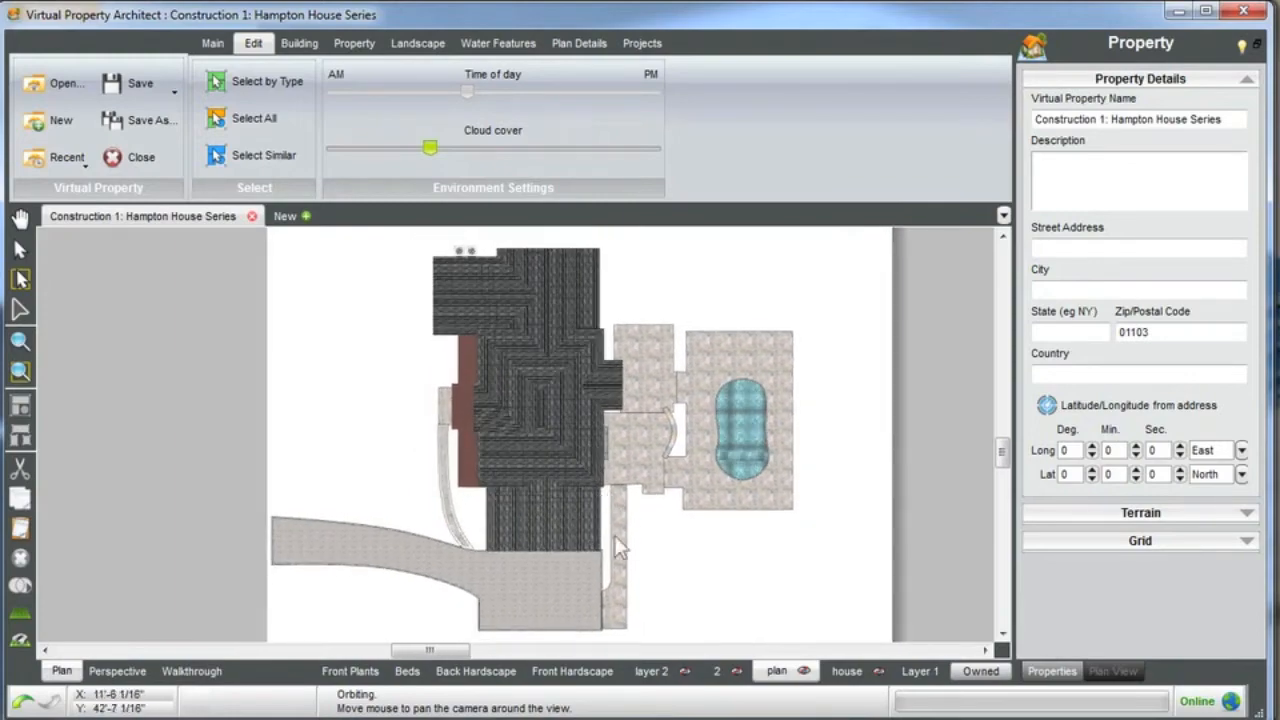
{"action": "scroll", "coordinate": [498, 509], "scroll_direction": "up", "scroll_amount": 2}
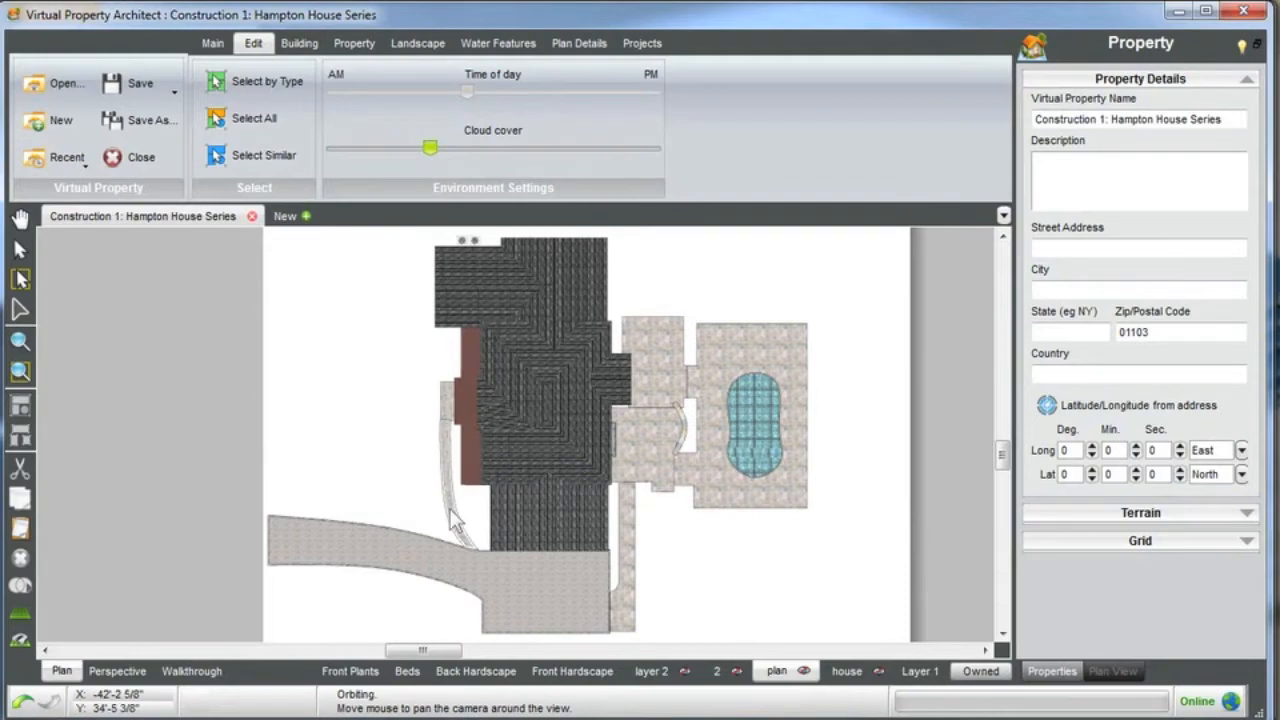
{"action": "scroll", "coordinate": [512, 515], "scroll_direction": "up", "scroll_amount": 3}
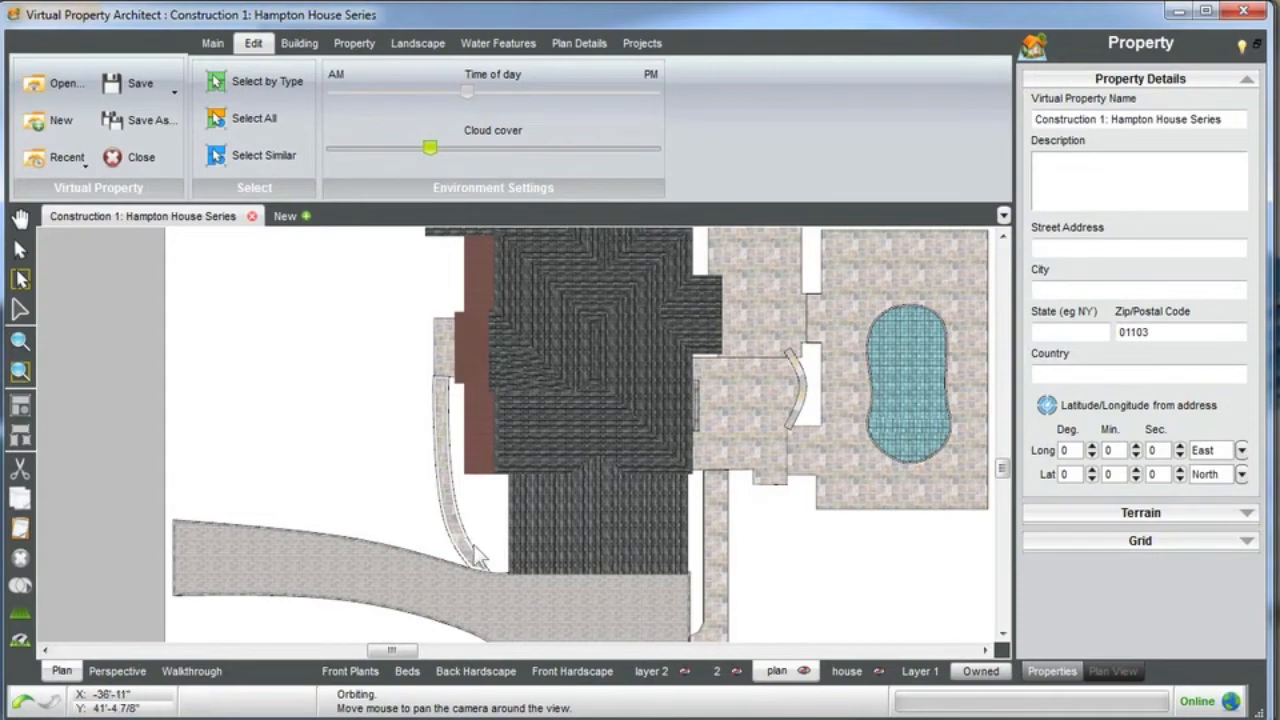
{"action": "scroll", "coordinate": [462, 535], "scroll_direction": "up", "scroll_amount": 1}
{"action": "middle_click_drag", "start_coordinate": [501, 521], "coordinate": [520, 513]}
On the Beds layer, draw a plant bed with curved boundary points filling the area between the curved front walkway, porch and garage wall.
{"action": "left_click", "coordinate": [407, 671]}
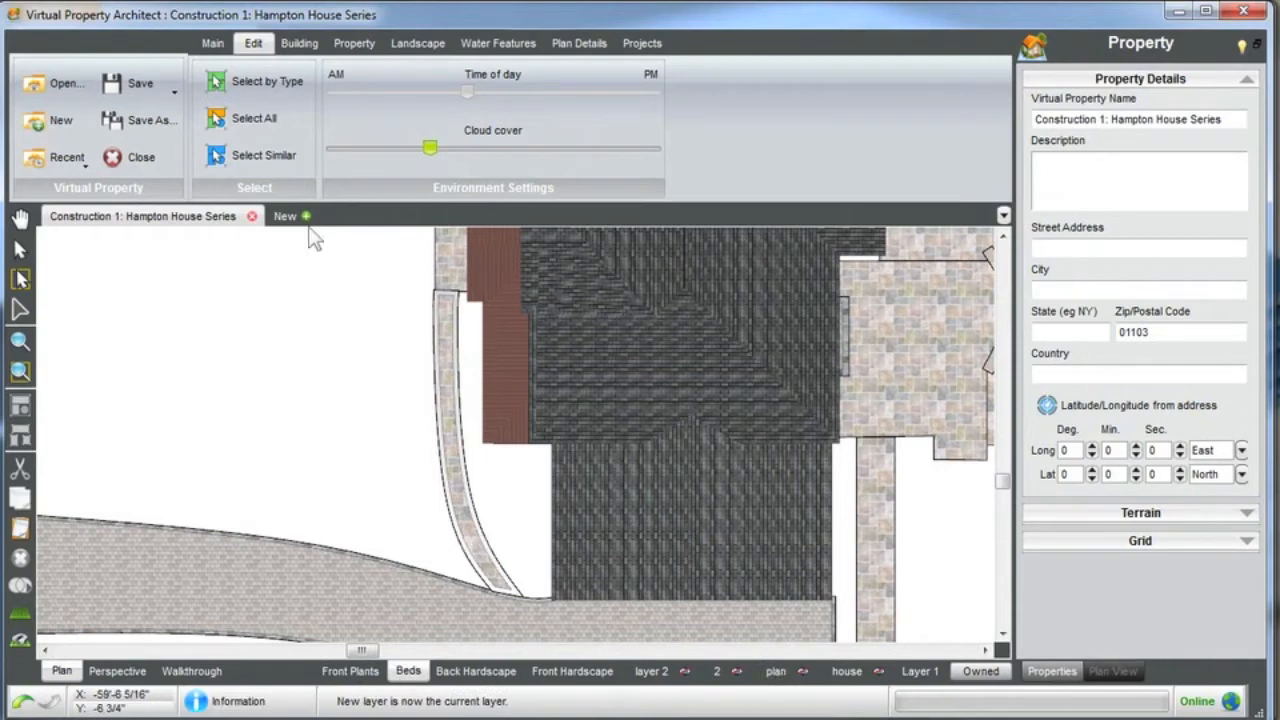
{"action": "left_click", "coordinate": [354, 44]}
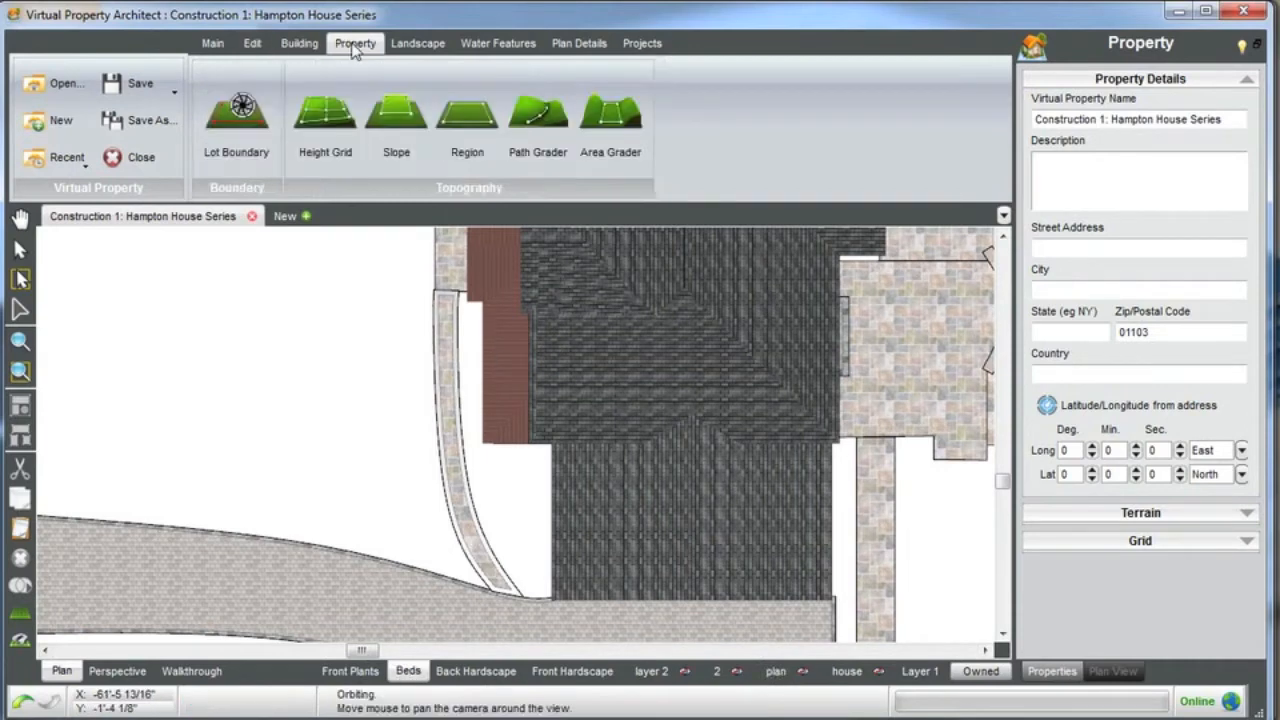
{"action": "left_click", "coordinate": [405, 46]}
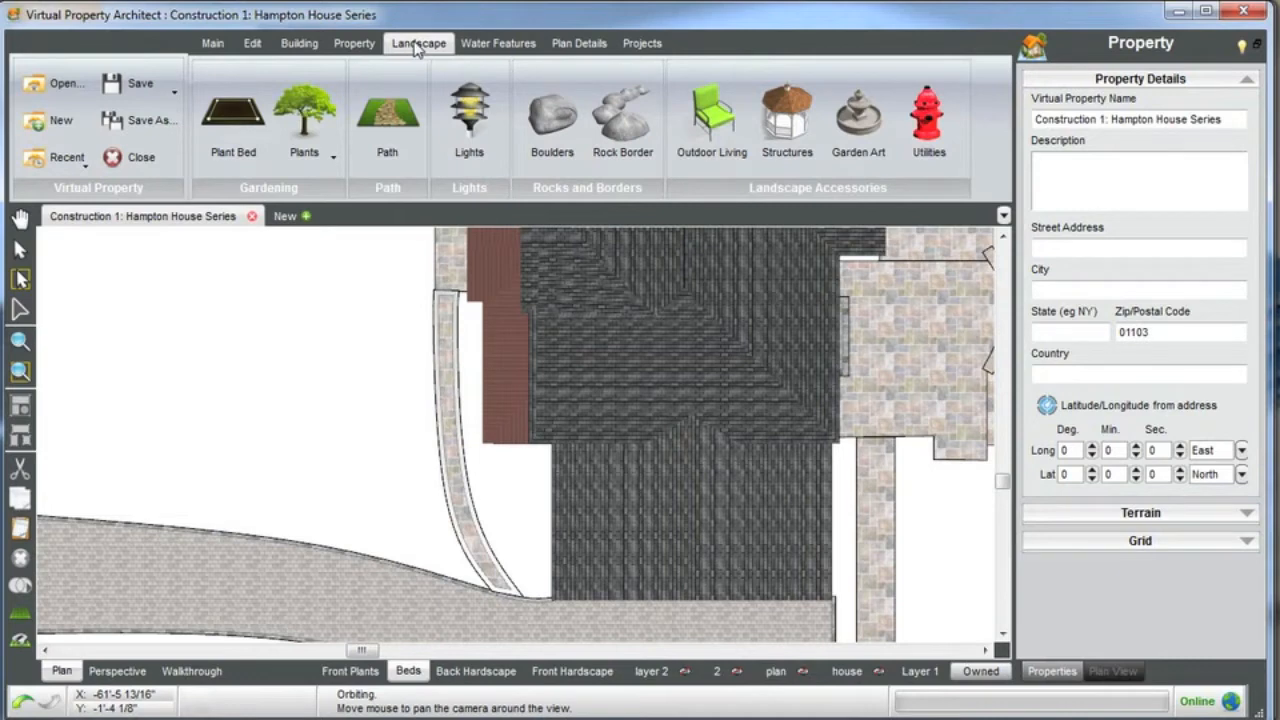
{"action": "left_click", "coordinate": [233, 120]}
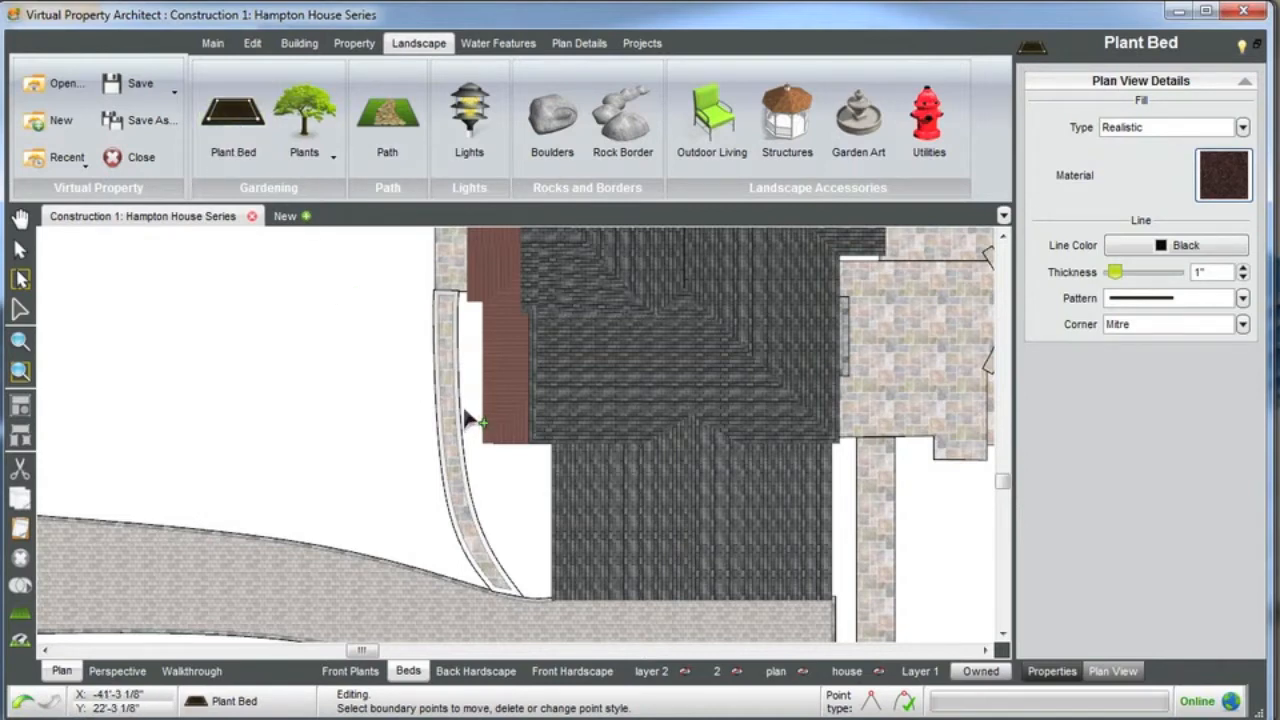
{"action": "left_click", "coordinate": [904, 705]}
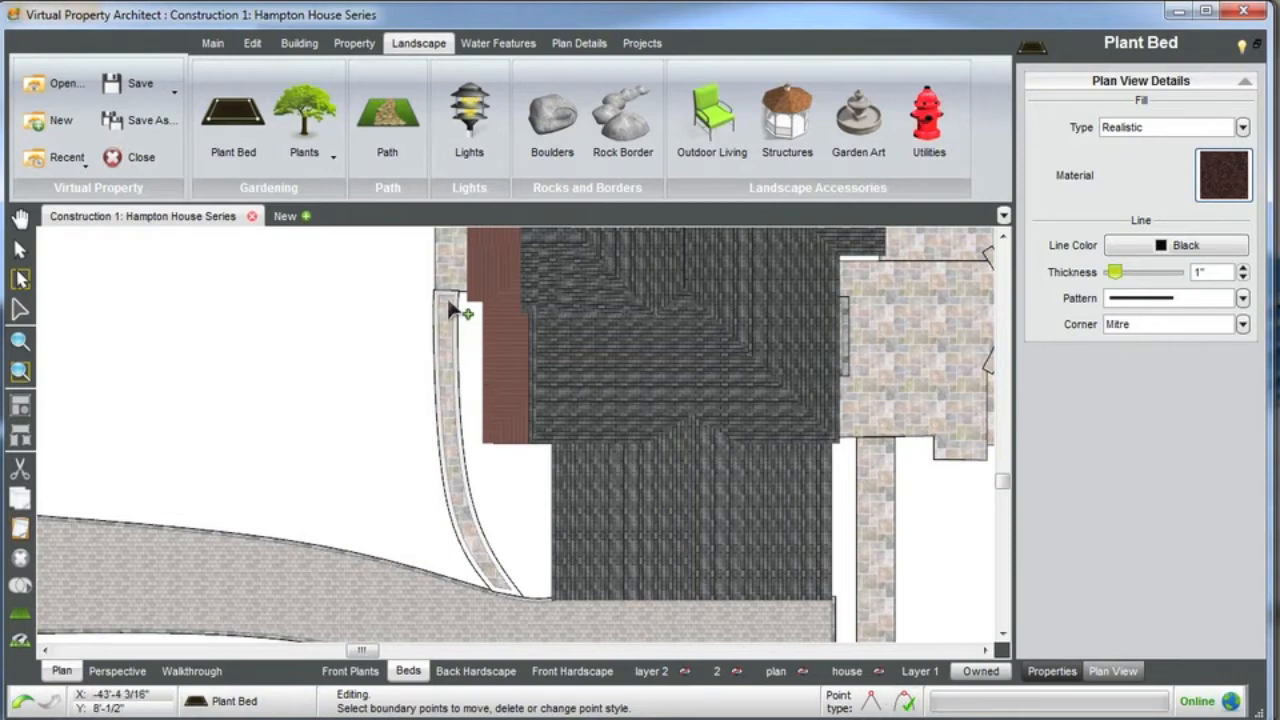
{"action": "mouse_move", "coordinate": [455, 302]}
{"action": "left_mouse_down"}
{"action": "mouse_move", "coordinate": [468, 500]}
{"action": "mouse_move", "coordinate": [500, 590]}
{"action": "mouse_move", "coordinate": [553, 618]}
{"action": "mouse_move", "coordinate": [557, 437]}
{"action": "mouse_move", "coordinate": [495, 432]}
{"action": "mouse_move", "coordinate": [498, 305]}
{"action": "mouse_move", "coordinate": [490, 292]}
{"action": "mouse_move", "coordinate": [497, 318]}
{"action": "mouse_move", "coordinate": [486, 318]}
{"action": "mouse_move", "coordinate": [476, 281]}
{"action": "mouse_move", "coordinate": [440, 293]}
{"action": "left_mouse_up"}
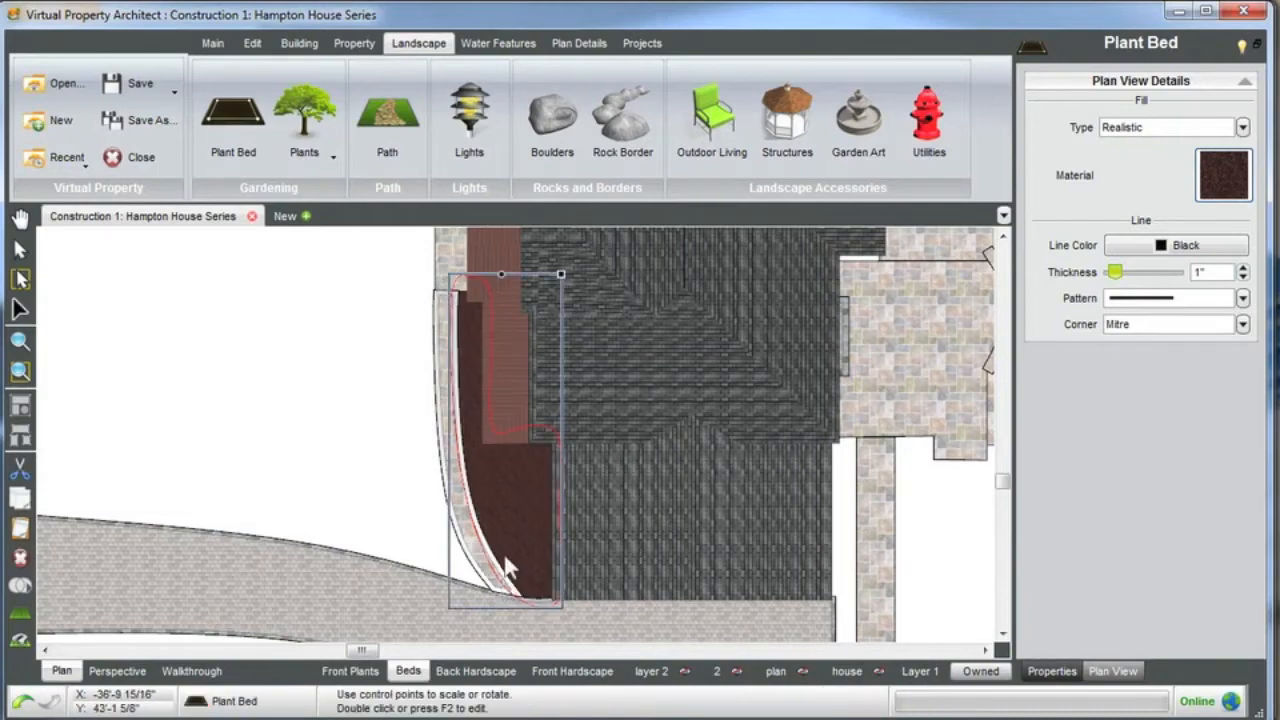
Switch to the perspective view and inspect how the new plant bed fits against the porch, house wall and walkway.
{"action": "scroll", "coordinate": [494, 515], "scroll_direction": "down", "scroll_amount": 4}
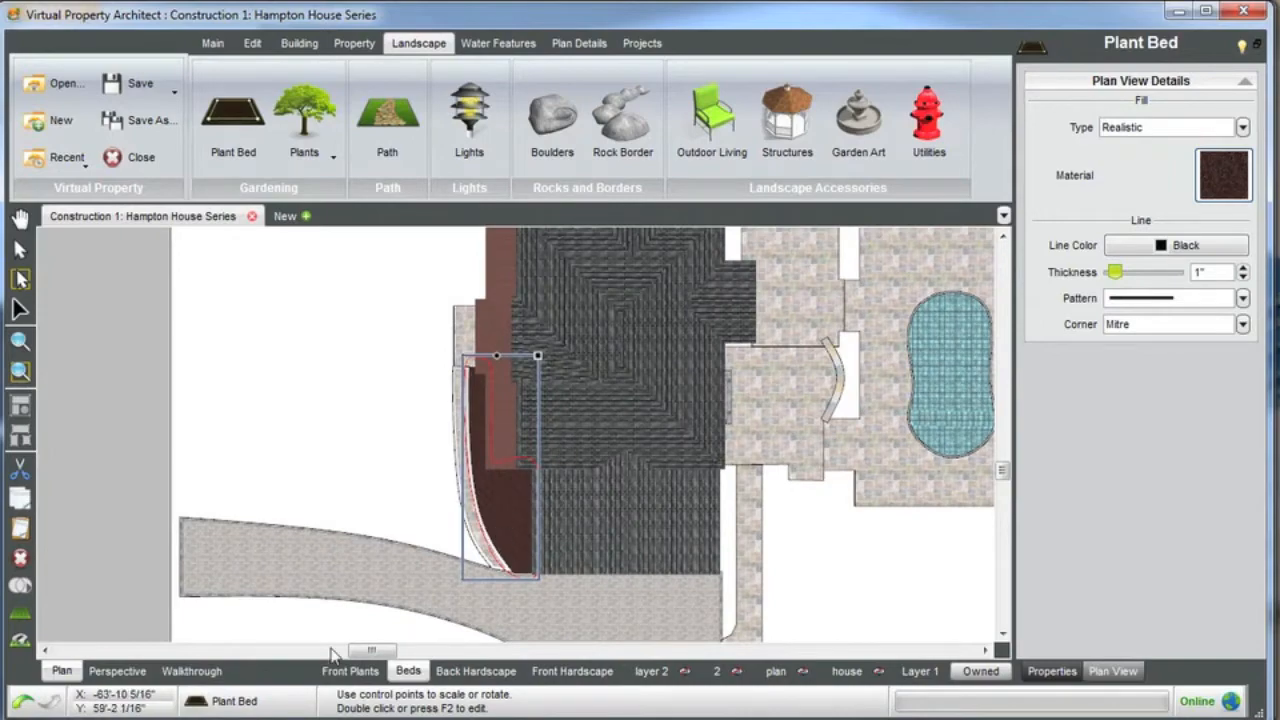
{"action": "left_click", "coordinate": [115, 671]}
{"action": "left_click_drag", "start_coordinate": [646, 520], "coordinate": [614, 527]}
{"action": "right_click_drag", "start_coordinate": [612, 516], "coordinate": [586, 462]}
{"action": "middle_click_drag", "start_coordinate": [568, 445], "coordinate": [561, 436]}
{"action": "scroll", "coordinate": [558, 436], "scroll_direction": "up", "scroll_amount": 1}
{"action": "scroll", "coordinate": [558, 431], "scroll_direction": "up", "scroll_amount": 1}
{"action": "scroll", "coordinate": [557, 449], "scroll_direction": "up", "scroll_amount": 2}
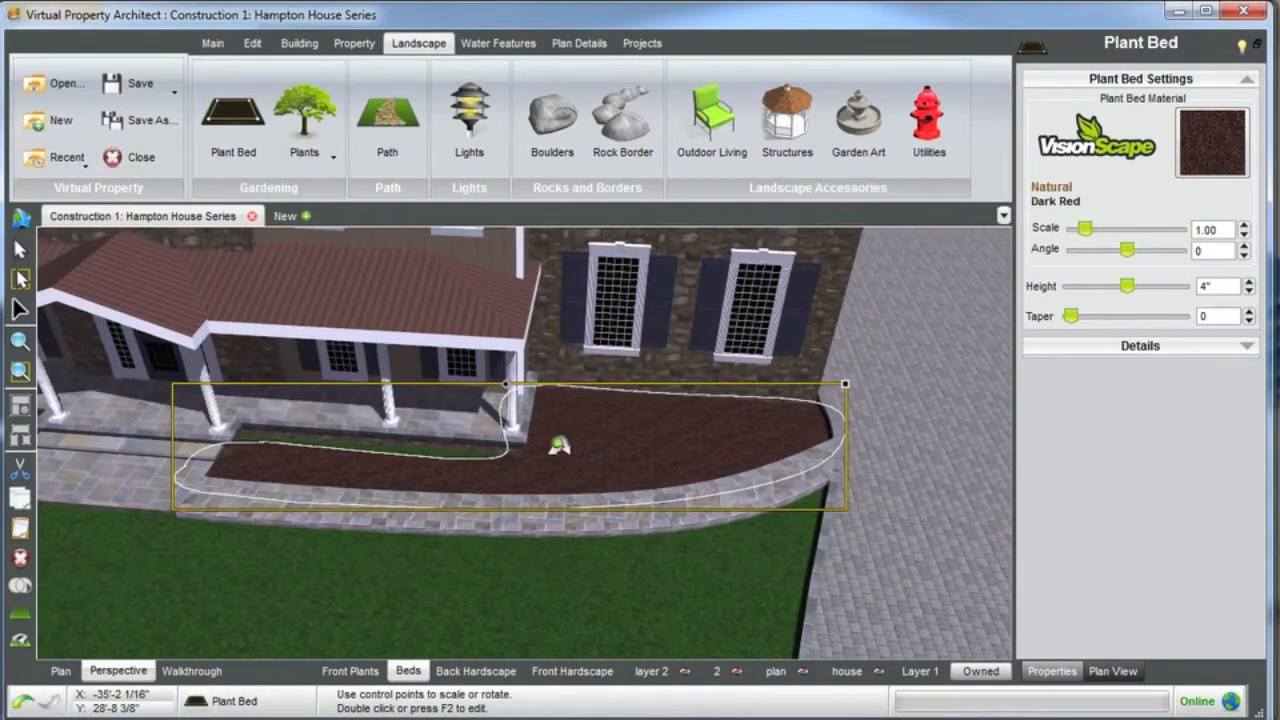
{"action": "scroll", "coordinate": [420, 466], "scroll_direction": "up", "scroll_amount": 2}
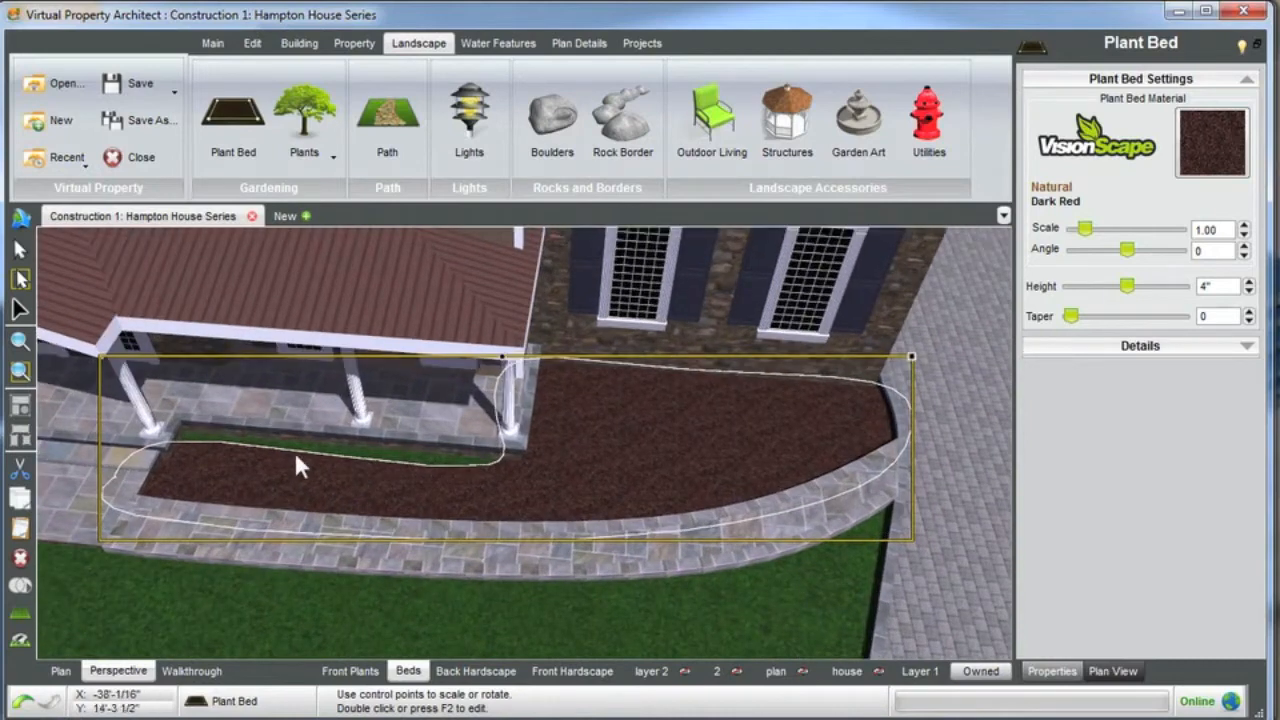
Reshape the plant bed's boundary along the porch, pulling its edge under the porch to cover the grass gap.
{"action": "double_click", "coordinate": [643, 455]}
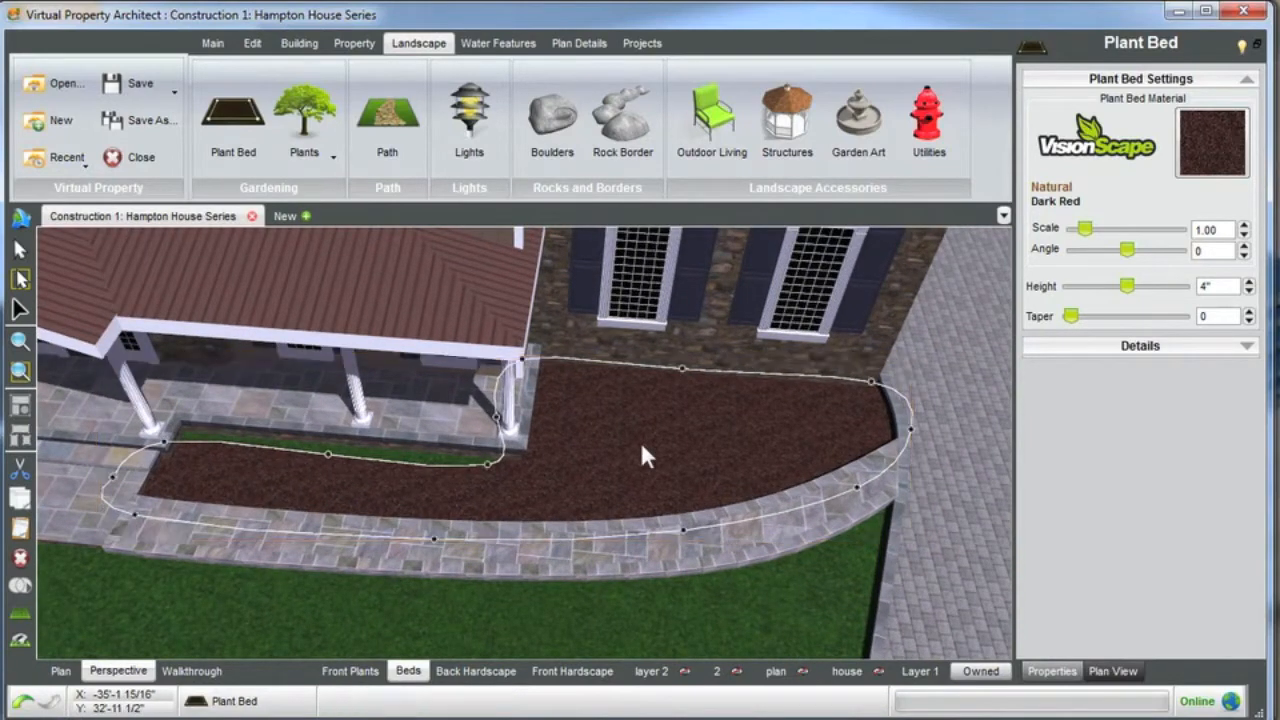
{"action": "left_click", "coordinate": [488, 466]}
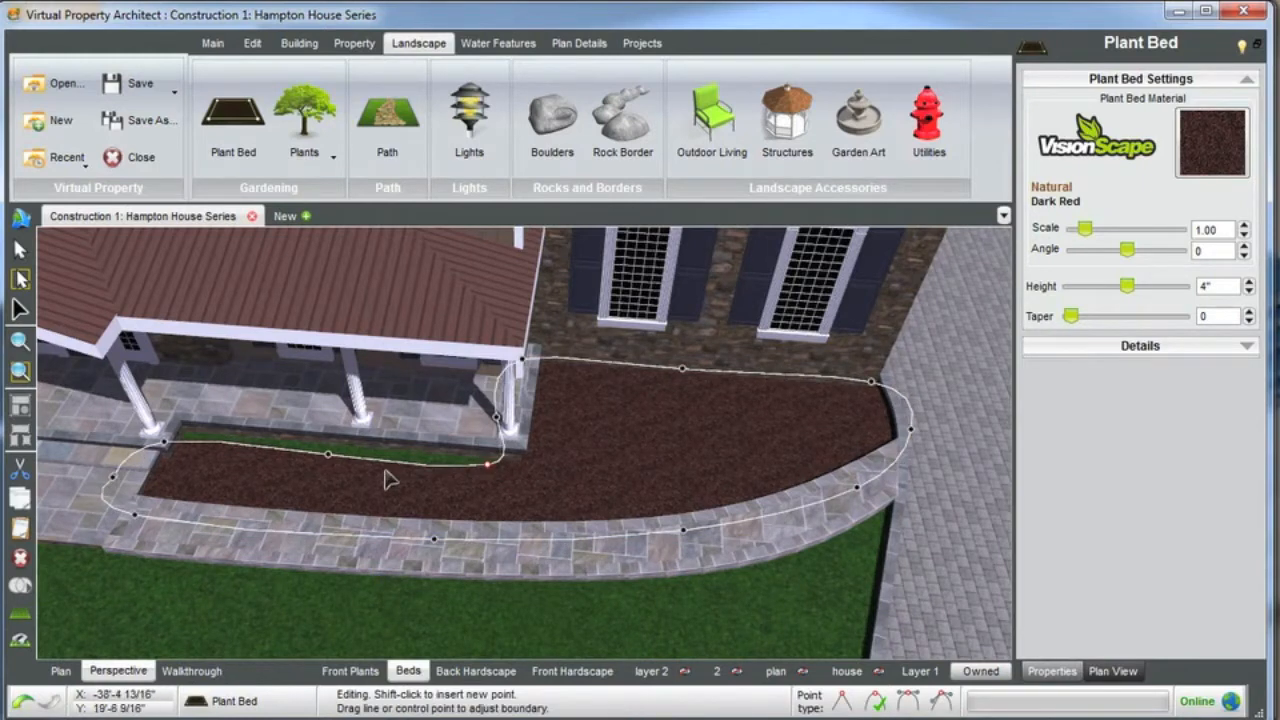
{"action": "left_click", "coordinate": [328, 455]}
{"action": "scroll", "coordinate": [441, 466], "scroll_direction": "down", "scroll_amount": 3}
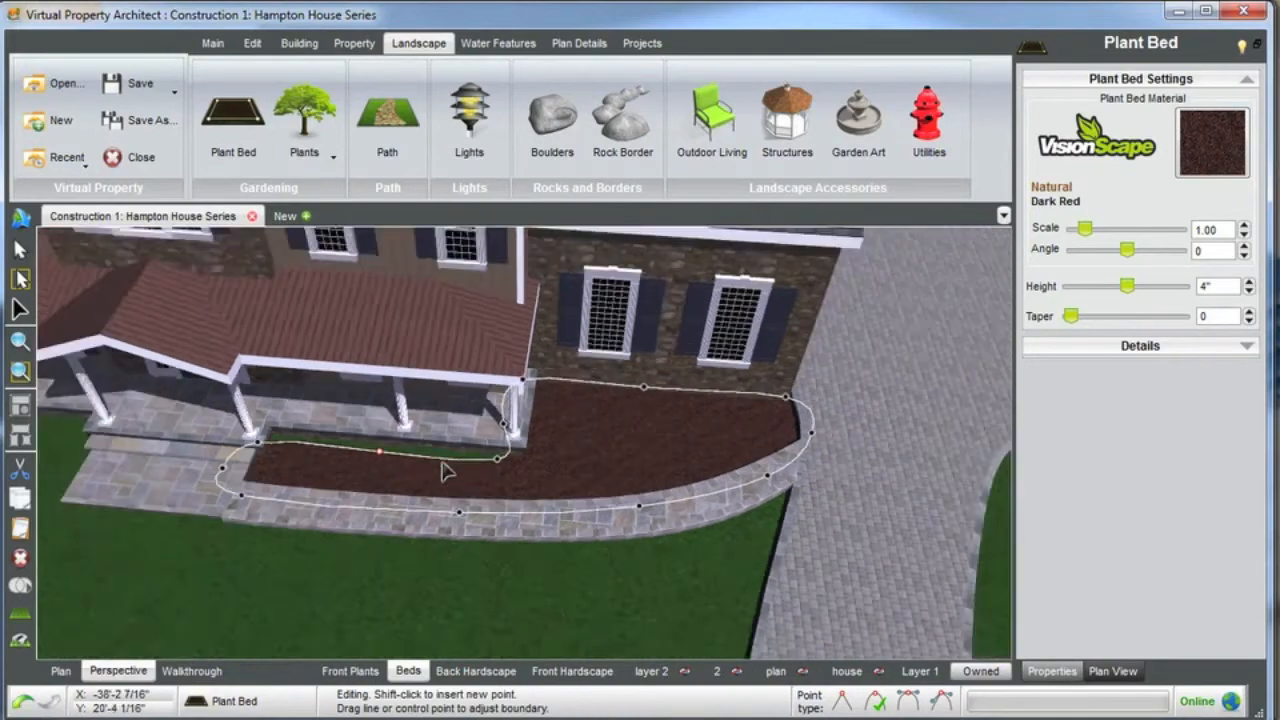
{"action": "middle_click_drag", "start_coordinate": [443, 466], "coordinate": [477, 452]}
{"action": "scroll", "coordinate": [411, 503], "scroll_direction": "up", "scroll_amount": 3}
{"action": "left_click_drag", "start_coordinate": [358, 500], "coordinate": [464, 453]}
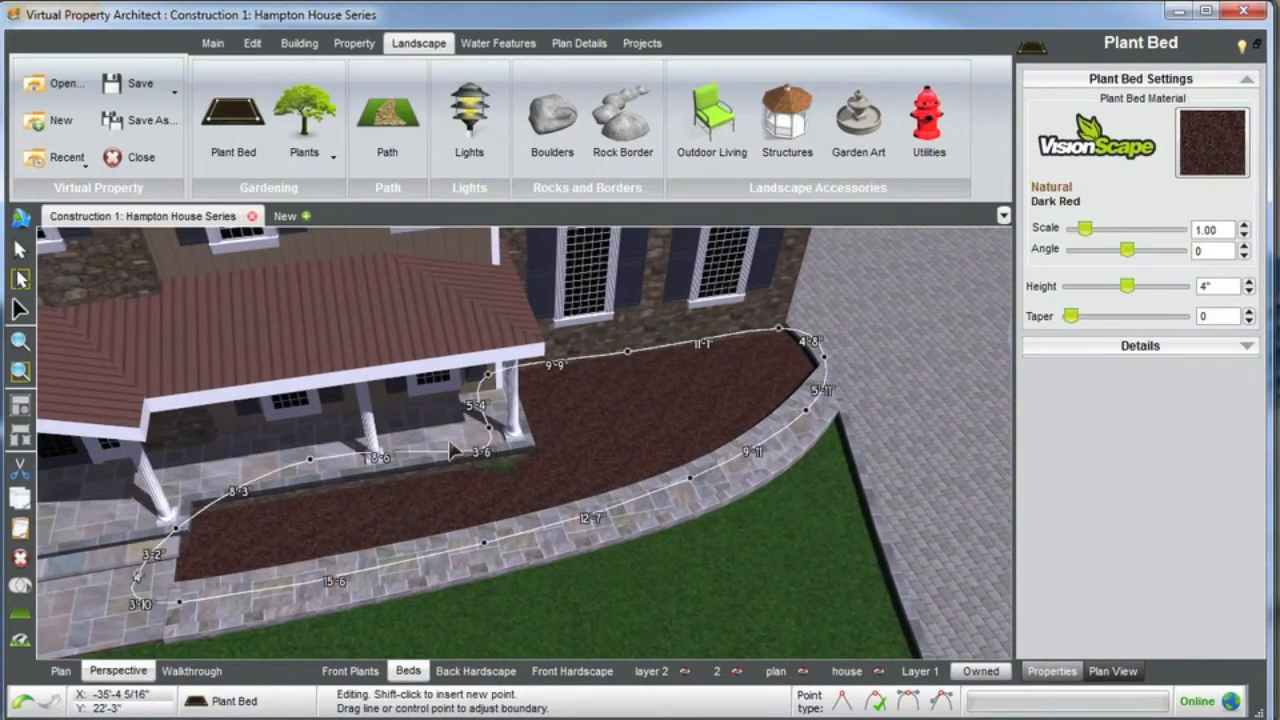
{"action": "scroll", "coordinate": [537, 437], "scroll_direction": "down", "scroll_amount": 2}
{"action": "middle_click_drag", "start_coordinate": [537, 437], "coordinate": [403, 593]}
{"action": "left_click", "coordinate": [498, 613]}
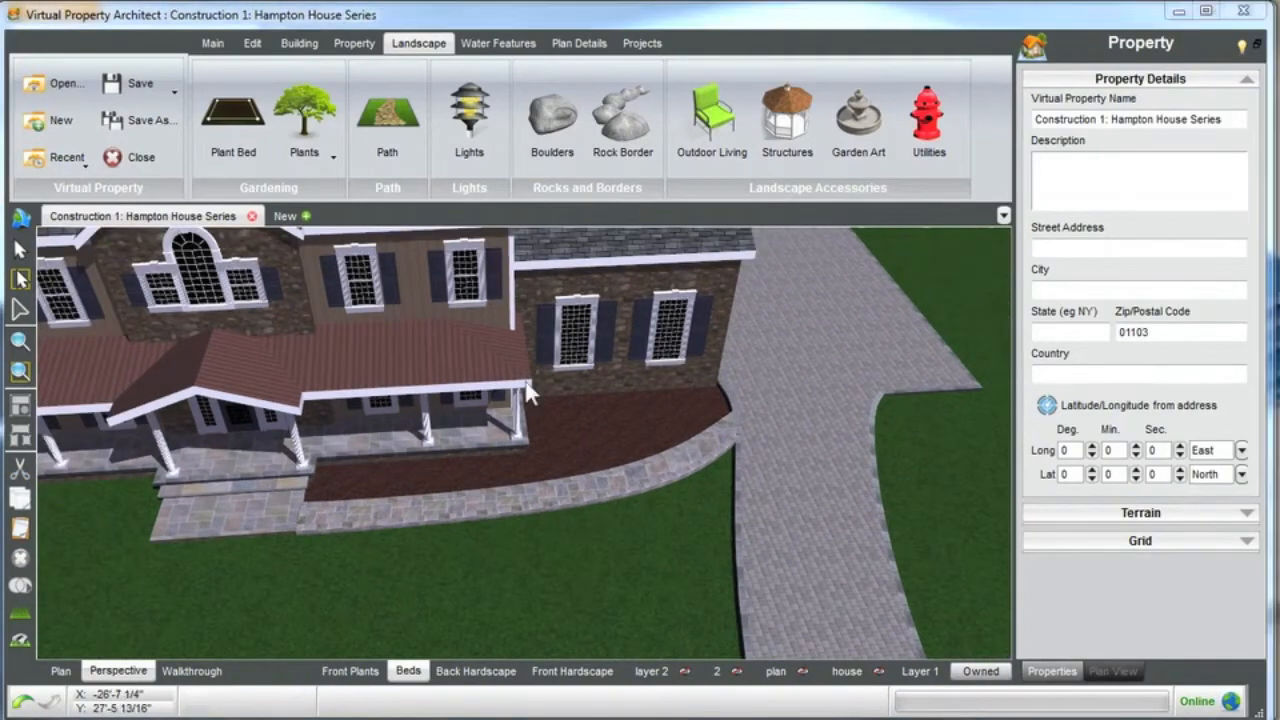
Check the bed from the driveway side, then return to the plan view and examine the open area in front of the projecting wing.
{"action": "middle_click_drag", "start_coordinate": [543, 460], "coordinate": [489, 435]}
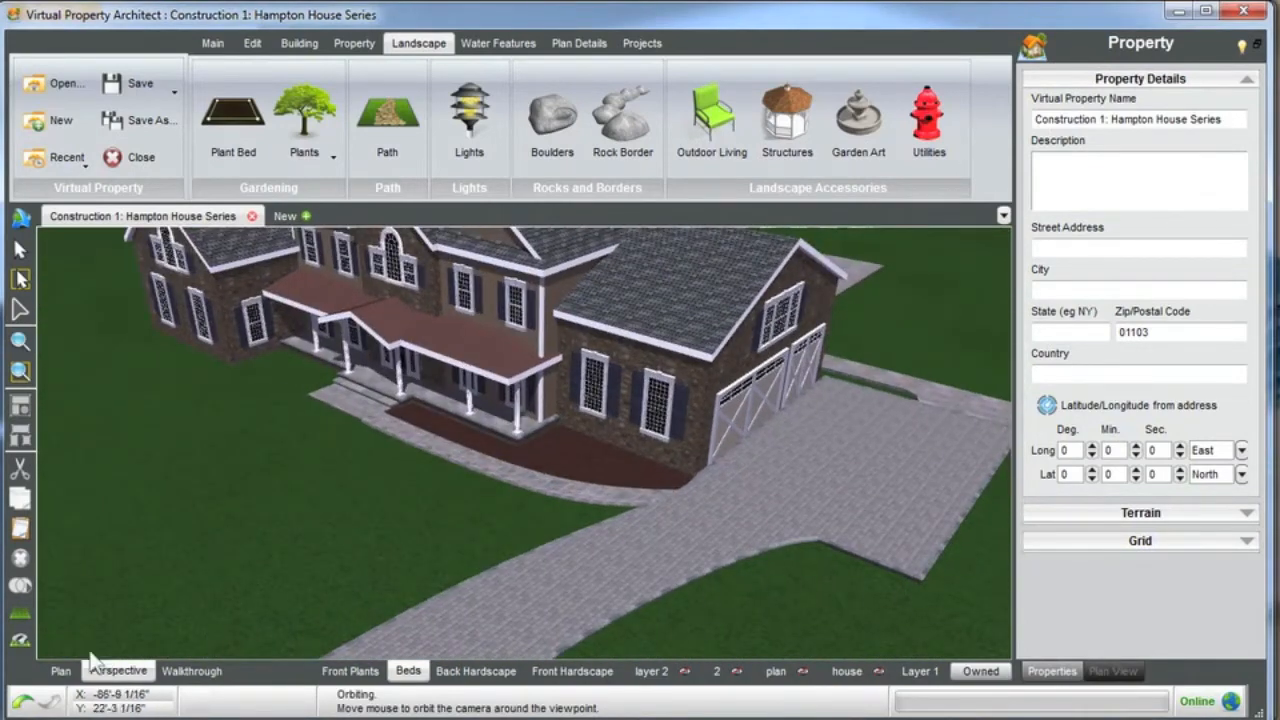
{"action": "left_click", "coordinate": [61, 671]}
{"action": "scroll", "coordinate": [490, 450], "scroll_direction": "down", "scroll_amount": 3}
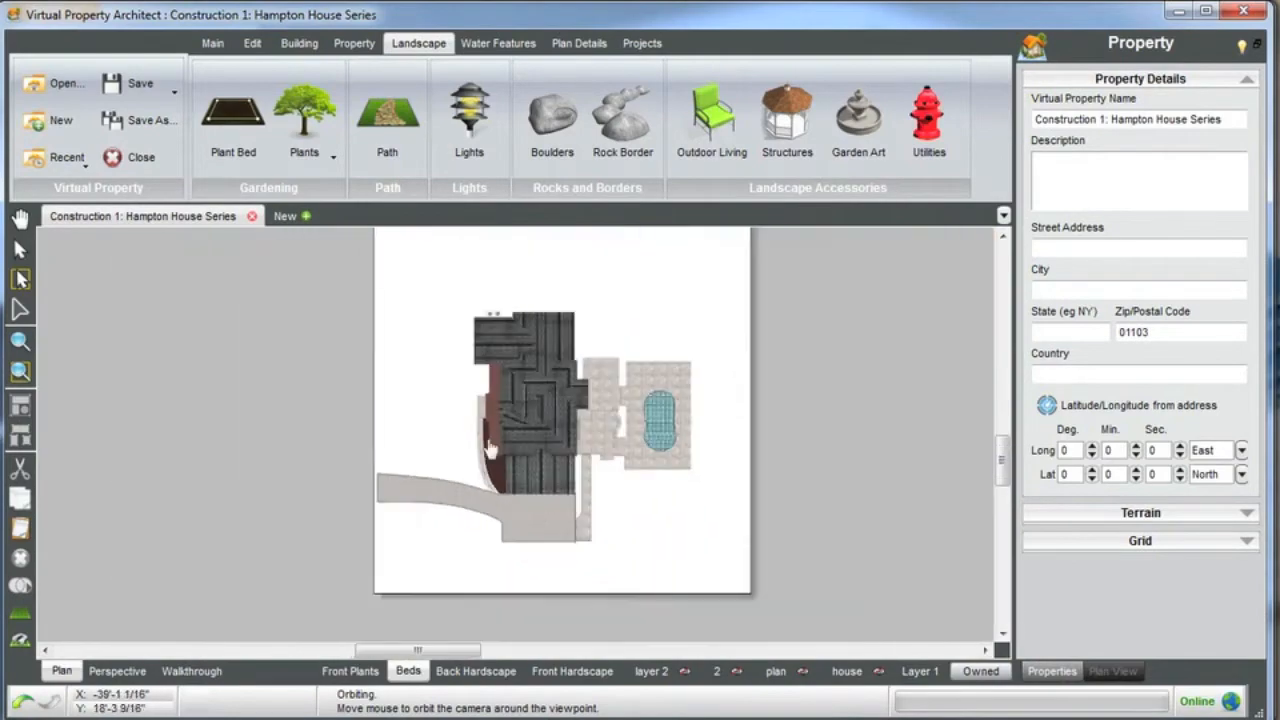
{"action": "scroll", "coordinate": [470, 448], "scroll_direction": "up", "scroll_amount": 4}
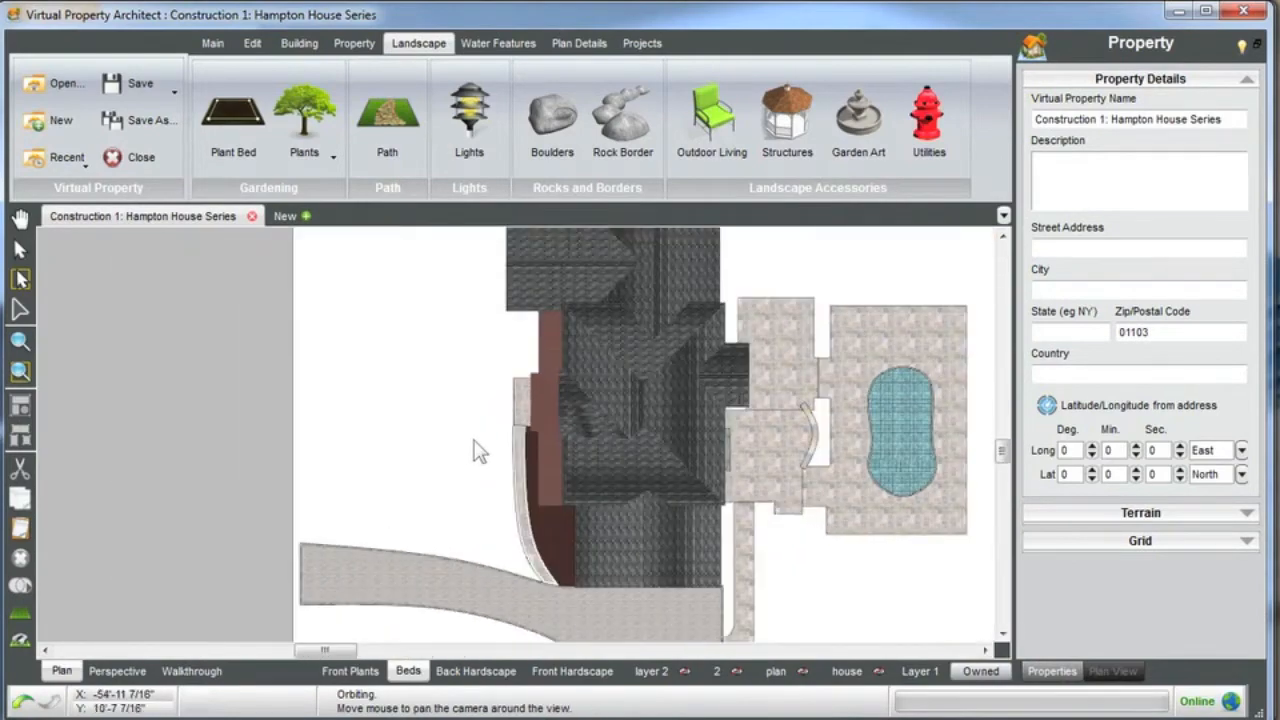
{"action": "middle_click_drag", "start_coordinate": [466, 443], "coordinate": [712, 527]}
{"action": "middle_click_drag", "start_coordinate": [638, 478], "coordinate": [694, 467]}
{"action": "scroll", "coordinate": [678, 464], "scroll_direction": "down", "scroll_amount": 2}
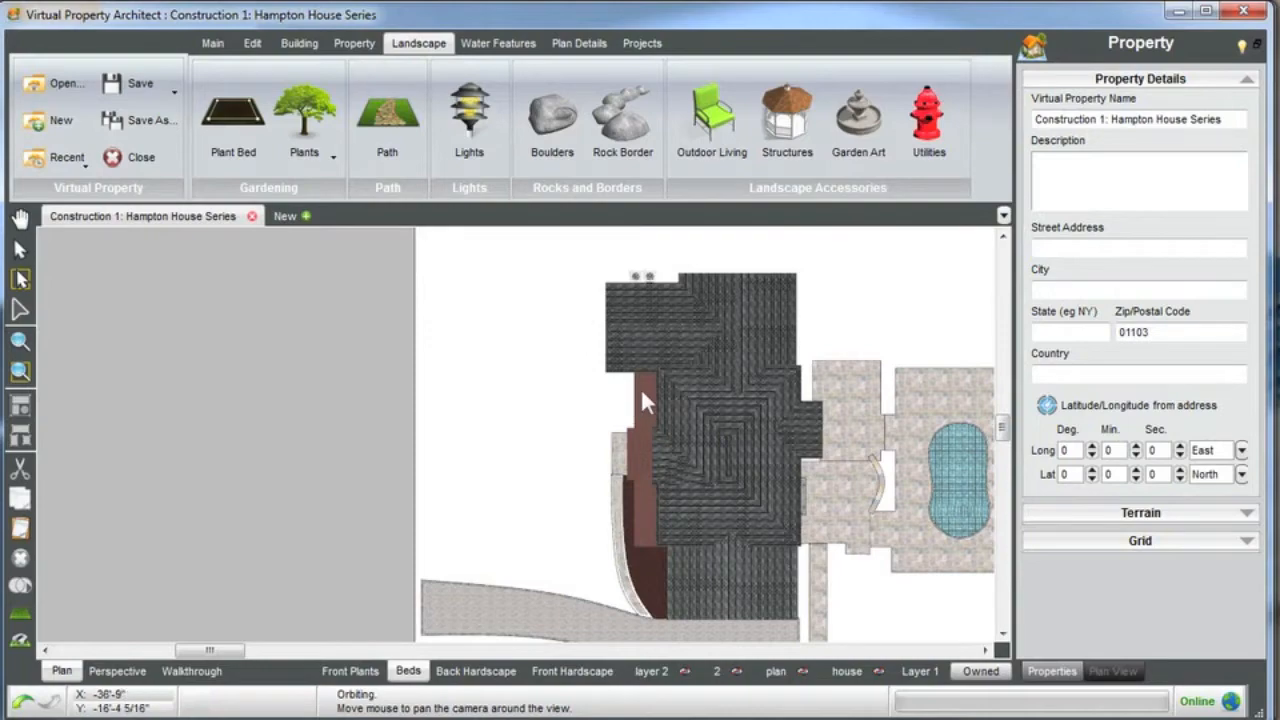
{"action": "scroll", "coordinate": [574, 340], "scroll_direction": "up", "scroll_amount": 3}
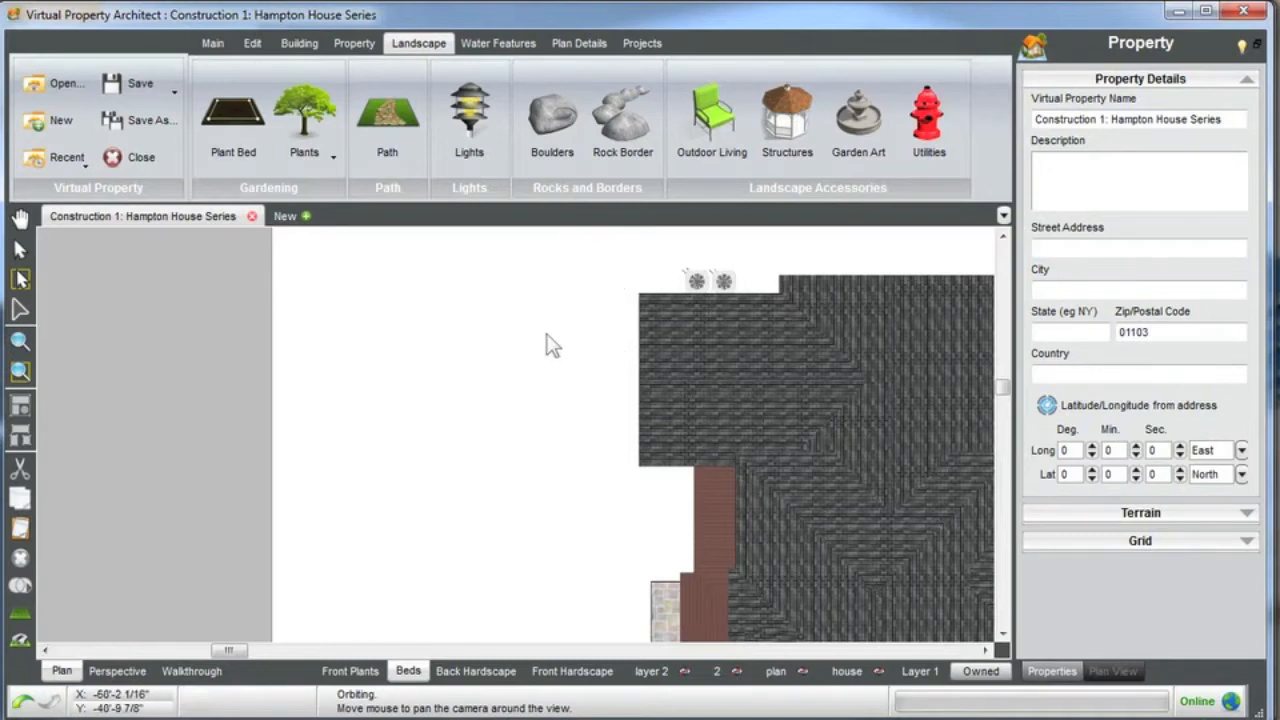
{"action": "middle_click_drag", "start_coordinate": [614, 418], "coordinate": [589, 428]}
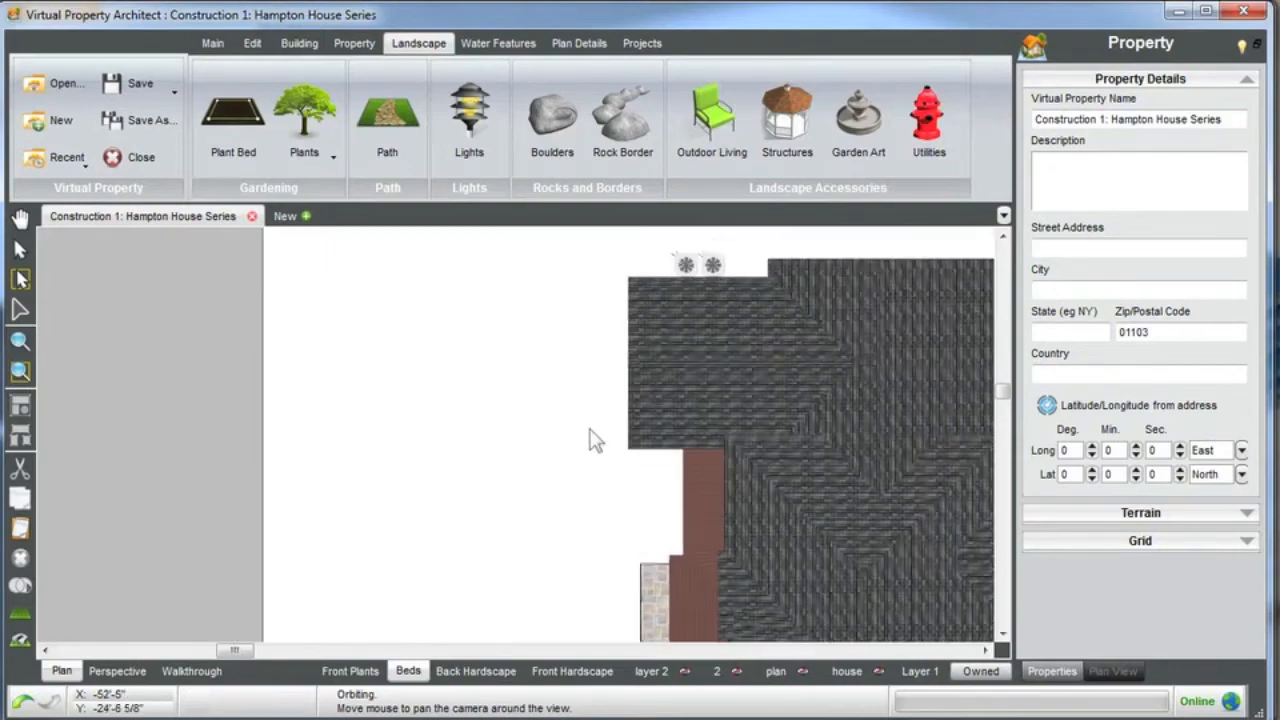
{"action": "scroll", "coordinate": [589, 429], "scroll_direction": "down", "scroll_amount": 1}
{"action": "scroll", "coordinate": [420, 537], "scroll_direction": "down", "scroll_amount": 1}
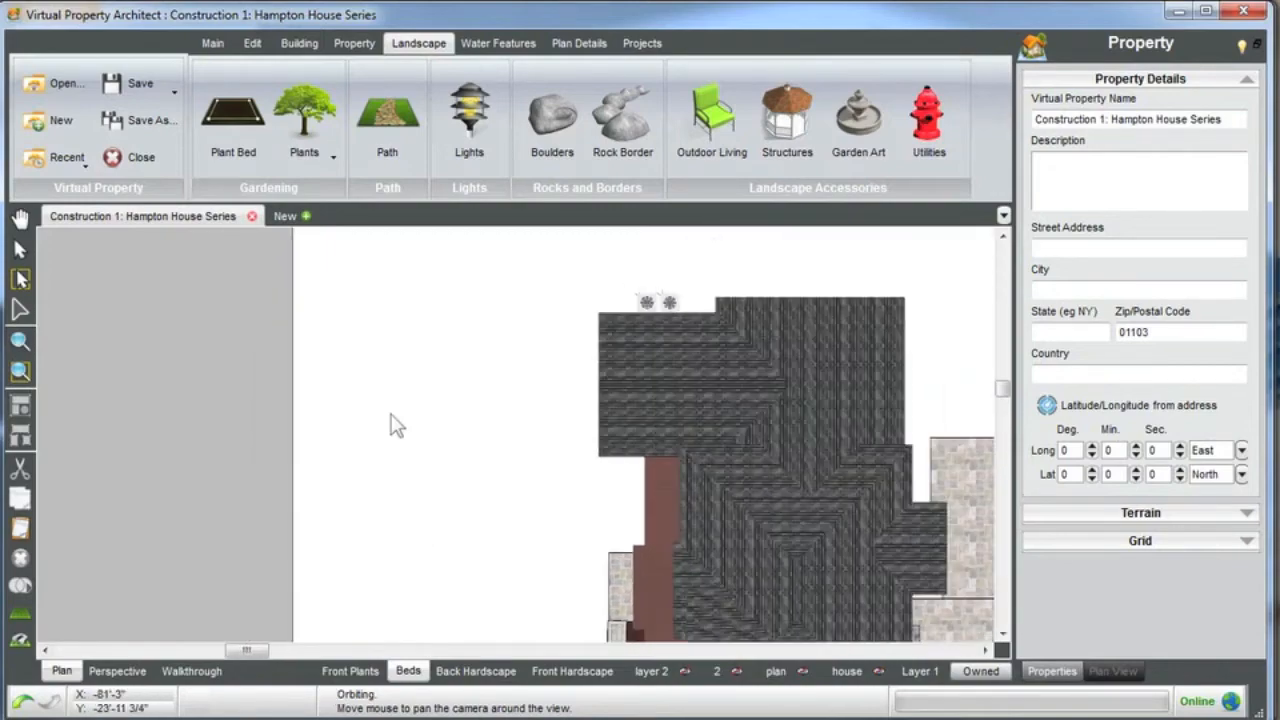
Start a second plant bed at the front landing's outer corner and lay out its outer edge as a rounded bulge before the porch.
{"action": "left_click", "coordinate": [230, 124]}
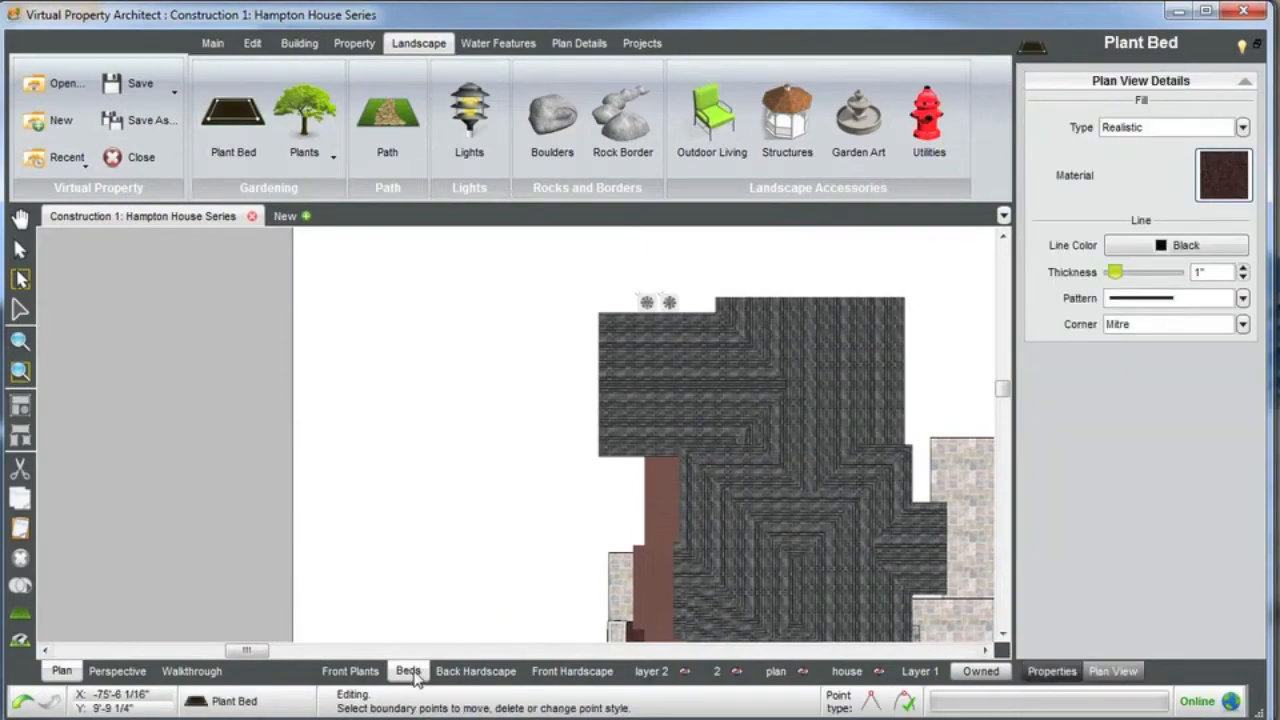
{"action": "scroll", "coordinate": [617, 560], "scroll_direction": "up", "scroll_amount": 2}
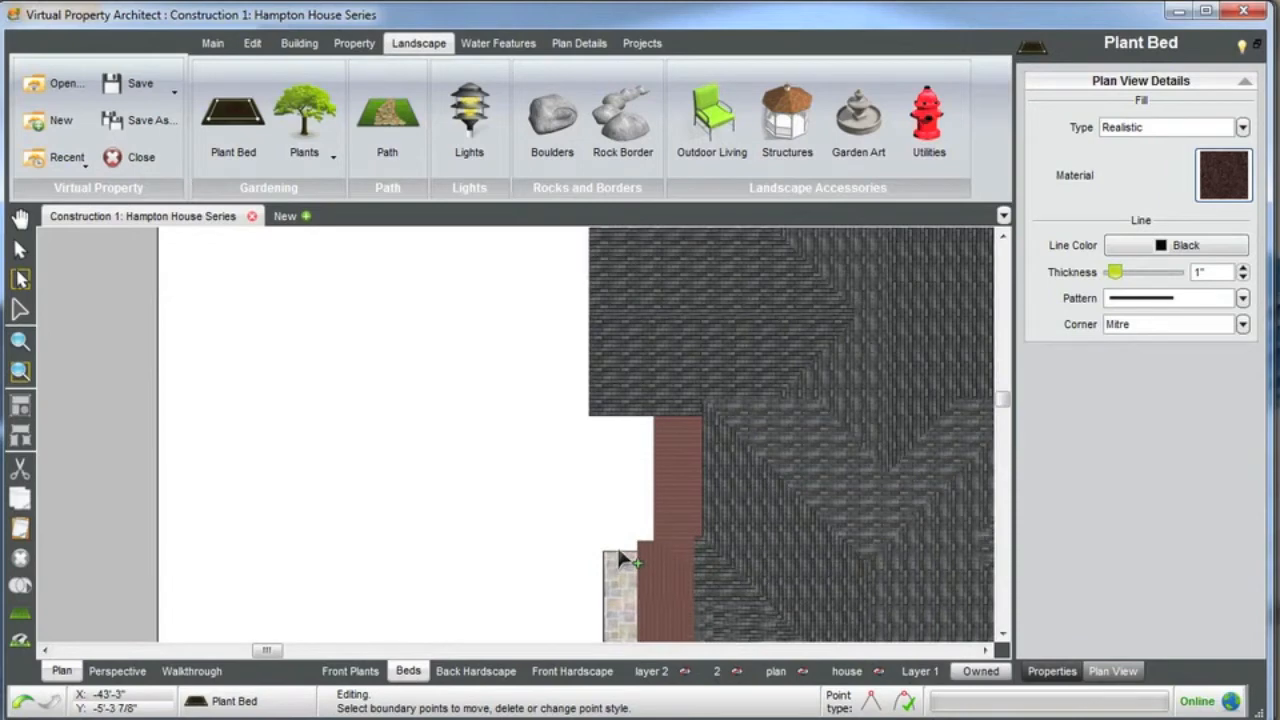
{"action": "scroll", "coordinate": [614, 564], "scroll_direction": "up", "scroll_amount": 1}
{"action": "left_click", "coordinate": [606, 554]}
{"action": "left_click", "coordinate": [573, 546]}
{"action": "left_click", "coordinate": [552, 513]}
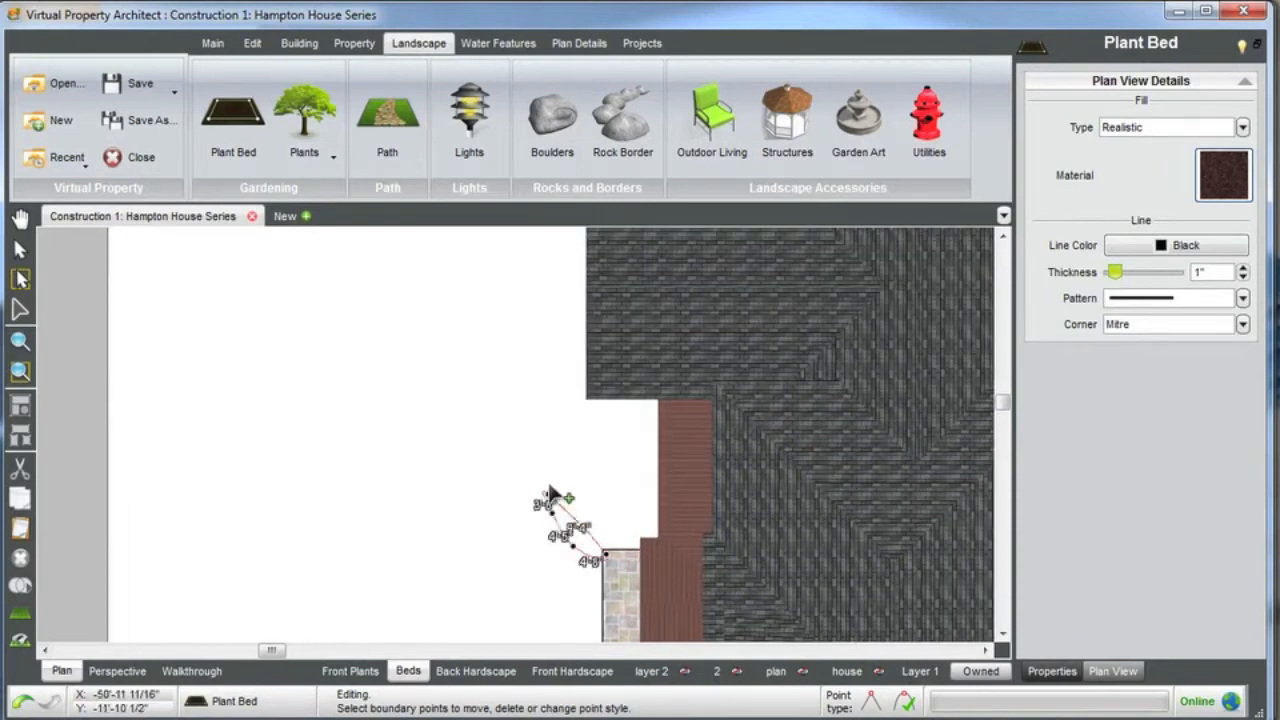
{"action": "left_click", "coordinate": [561, 454]}
{"action": "left_click", "coordinate": [566, 431]}
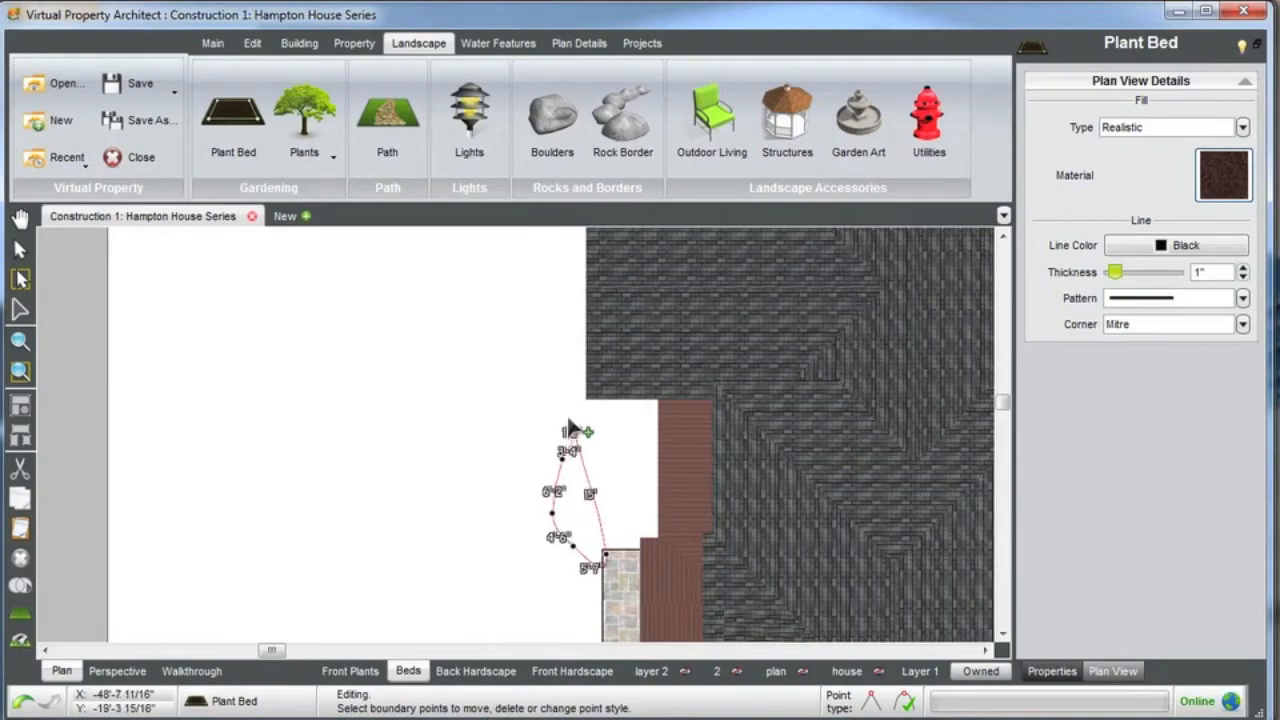
Continue the bed's wavy outer edge alongside the projecting wing, flaring it out near the corner and ending beside the air-conditioning units.
{"action": "left_click", "coordinate": [542, 375]}
{"action": "left_click", "coordinate": [535, 305]}
{"action": "scroll", "coordinate": [534, 305], "scroll_direction": "down", "scroll_amount": 1}
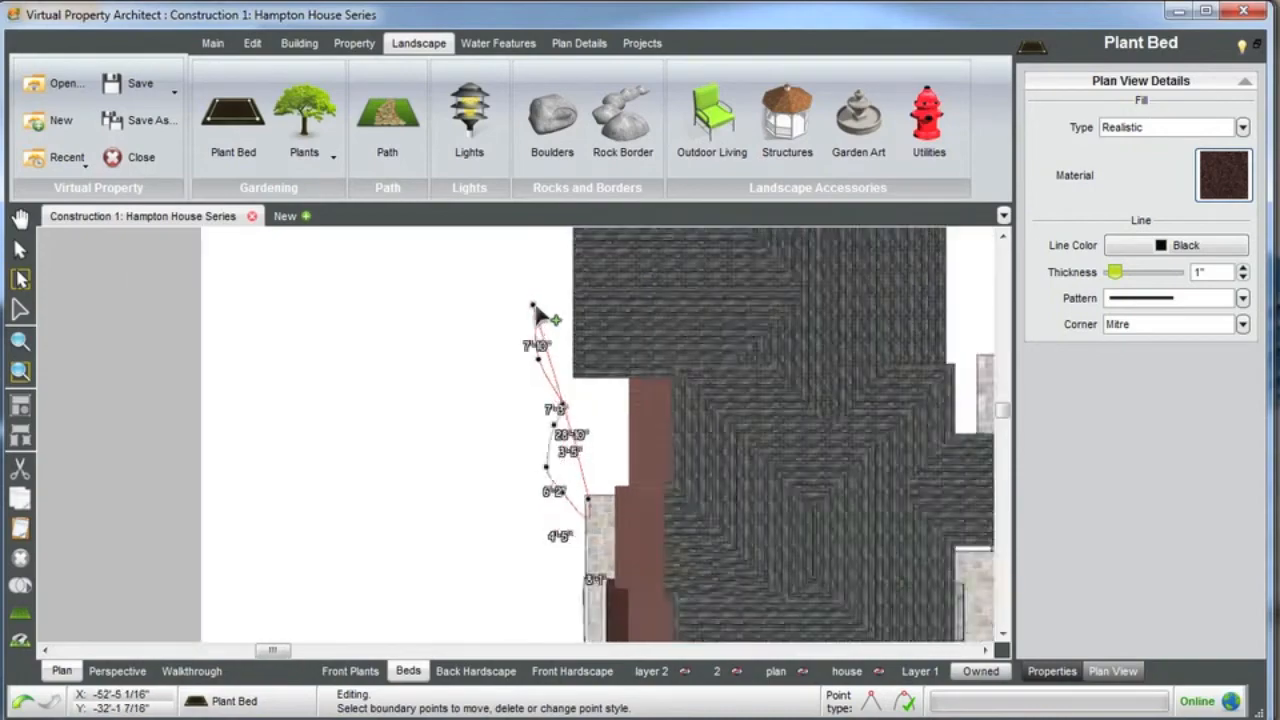
{"action": "scroll", "coordinate": [535, 315], "scroll_direction": "down", "scroll_amount": 1}
{"action": "scroll", "coordinate": [534, 213], "scroll_direction": "down", "scroll_amount": 2}
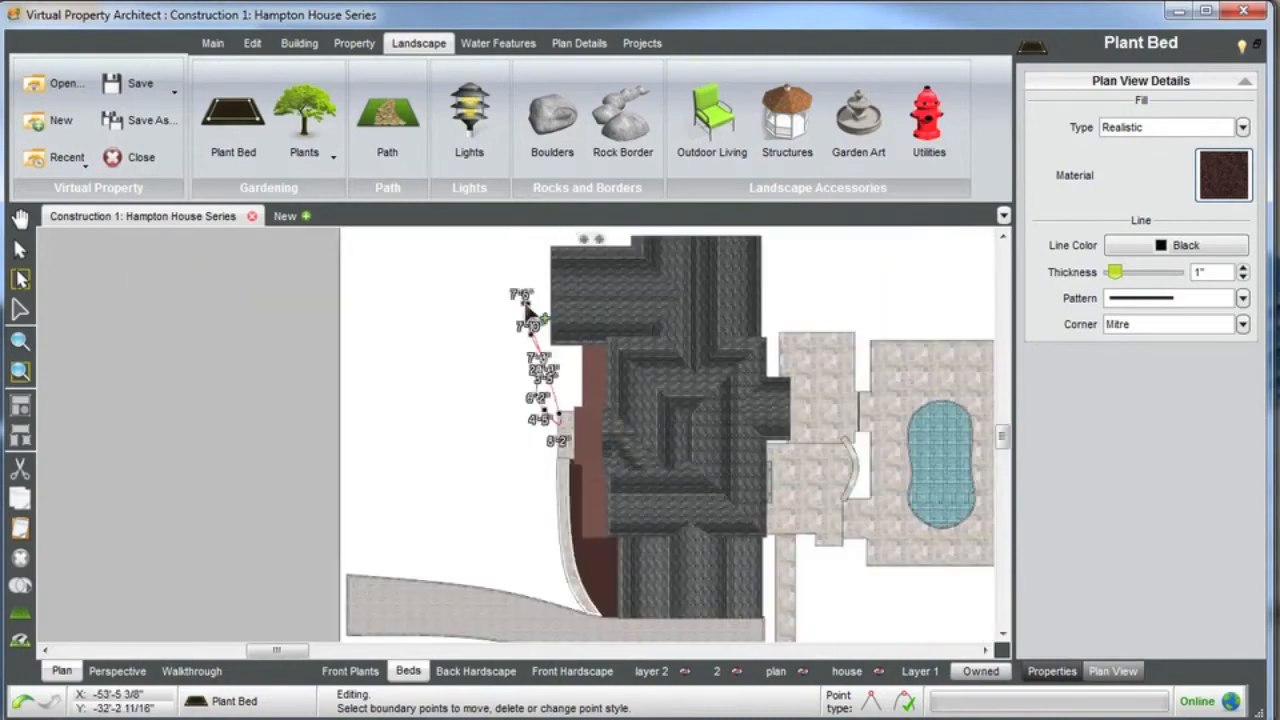
{"action": "scroll", "coordinate": [522, 245], "scroll_direction": "up", "scroll_amount": 3}
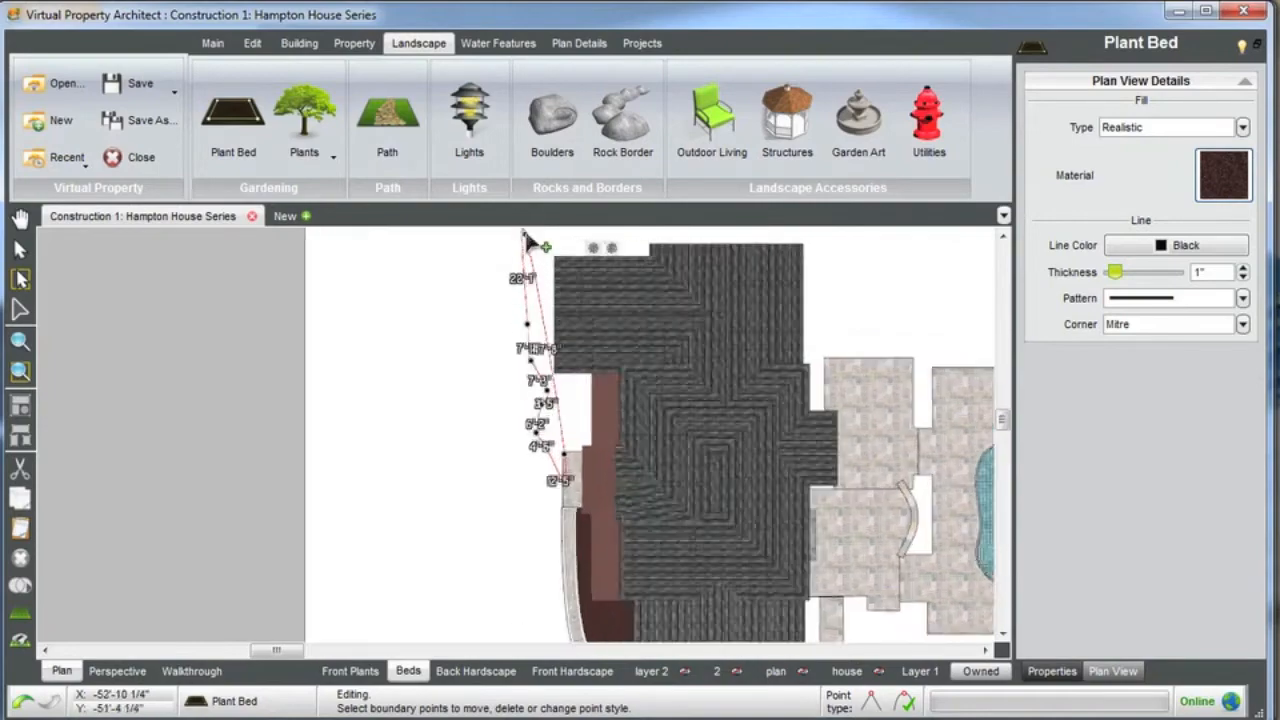
{"action": "left_click", "coordinate": [529, 291]}
{"action": "left_click", "coordinate": [486, 262]}
{"action": "scroll", "coordinate": [527, 244], "scroll_direction": "down", "scroll_amount": 1}
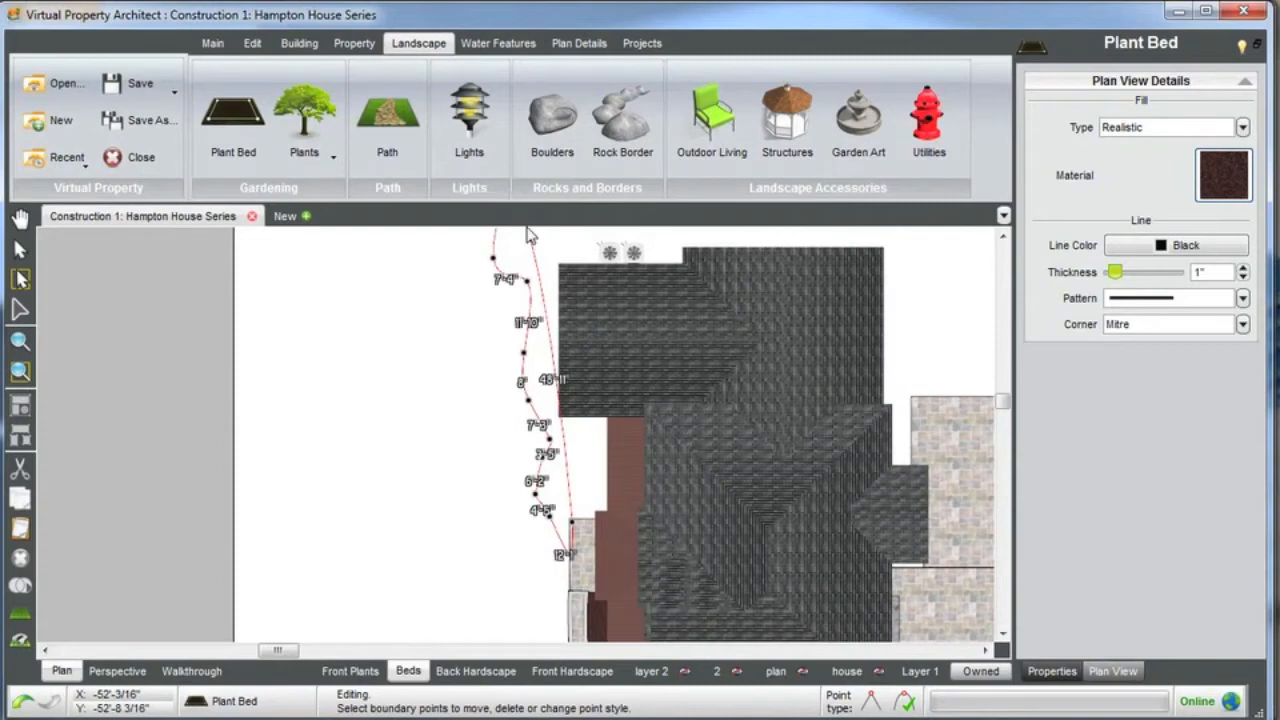
{"action": "left_click", "coordinate": [577, 237]}
Run the bed's inner edge beneath the wing and porch roofs and close the outline at the front landing.
{"action": "left_click", "coordinate": [566, 284]}
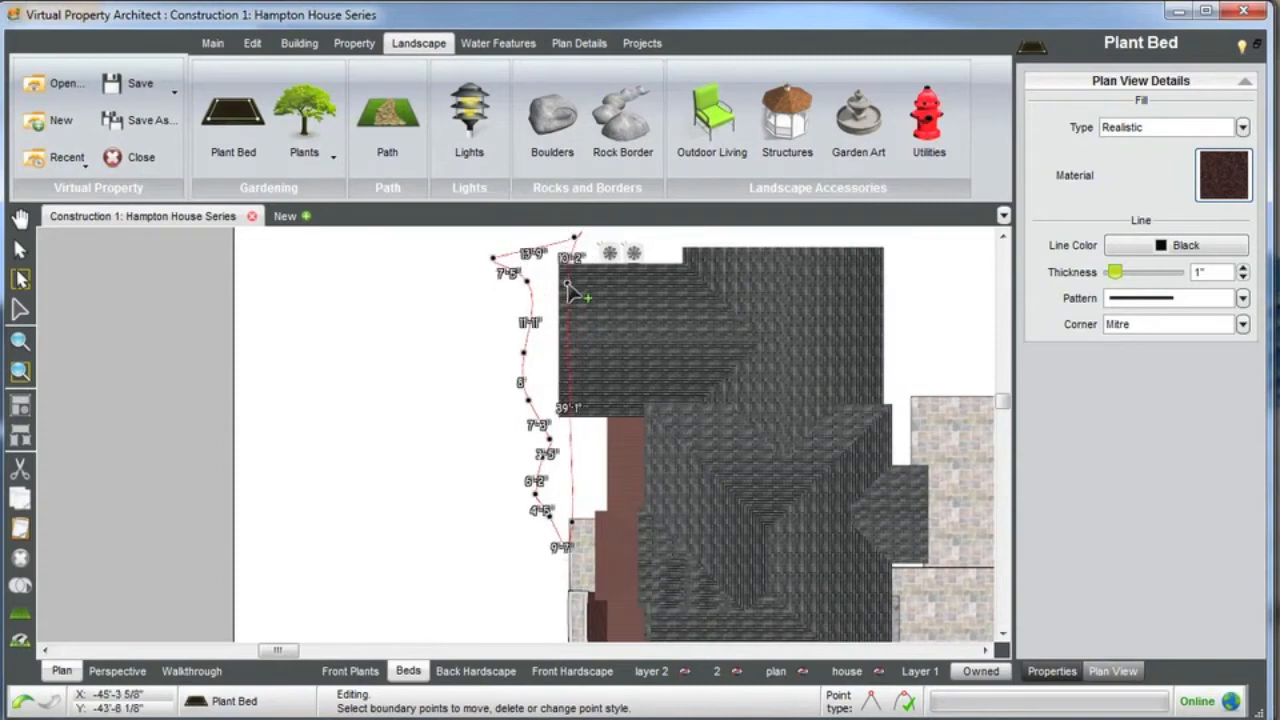
{"action": "left_click", "coordinate": [566, 368]}
{"action": "left_click", "coordinate": [574, 405]}
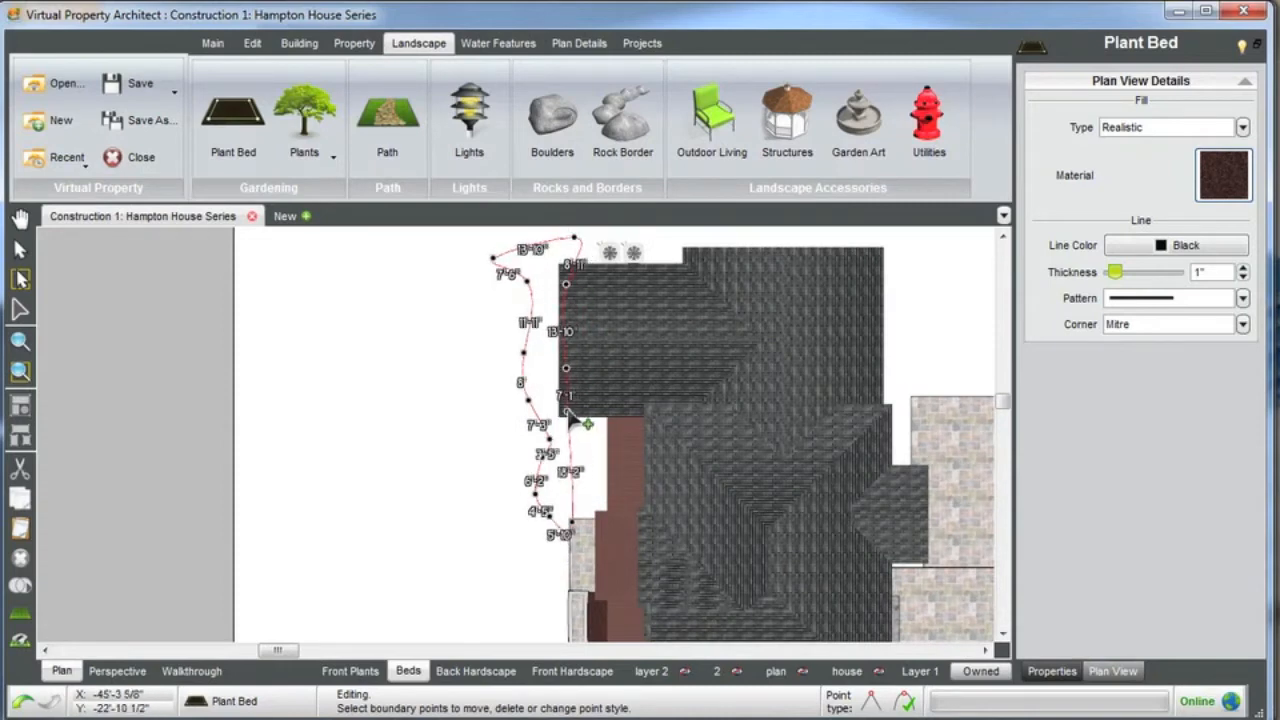
{"action": "left_click", "coordinate": [611, 409]}
{"action": "left_click", "coordinate": [621, 418]}
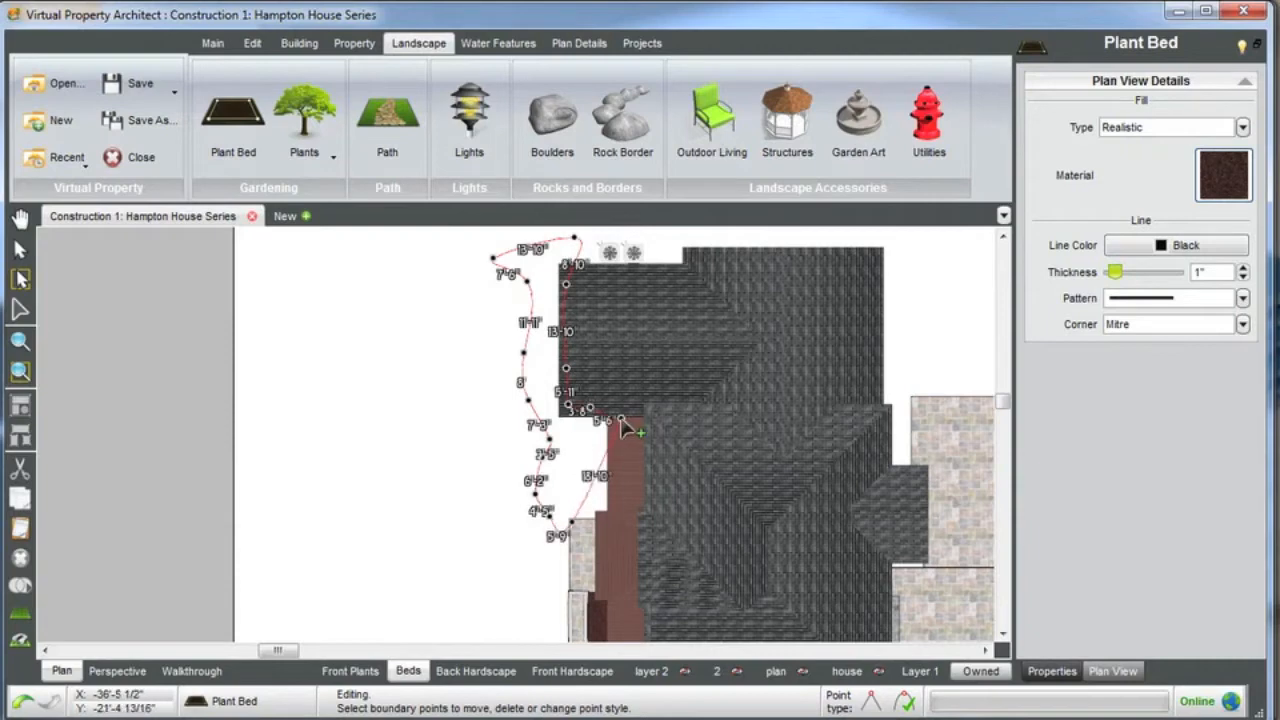
{"action": "left_click", "coordinate": [616, 465]}
{"action": "left_click", "coordinate": [616, 508]}
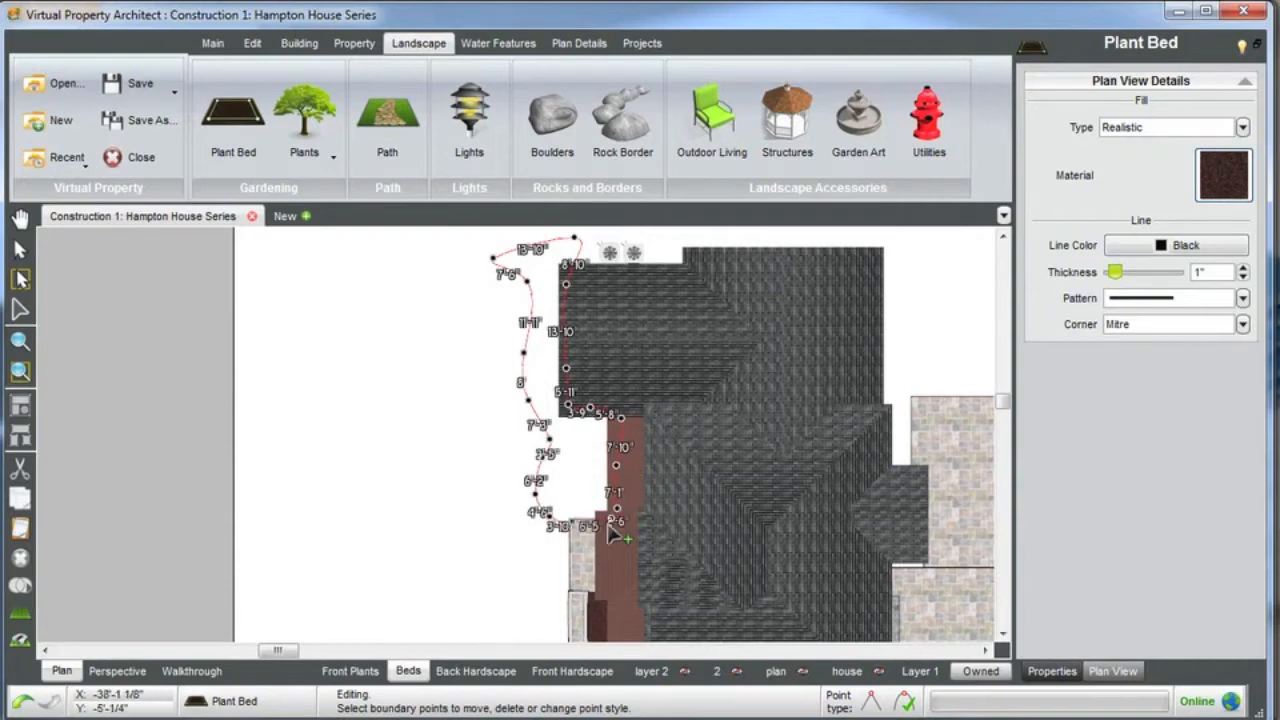
{"action": "double_click", "coordinate": [598, 532]}
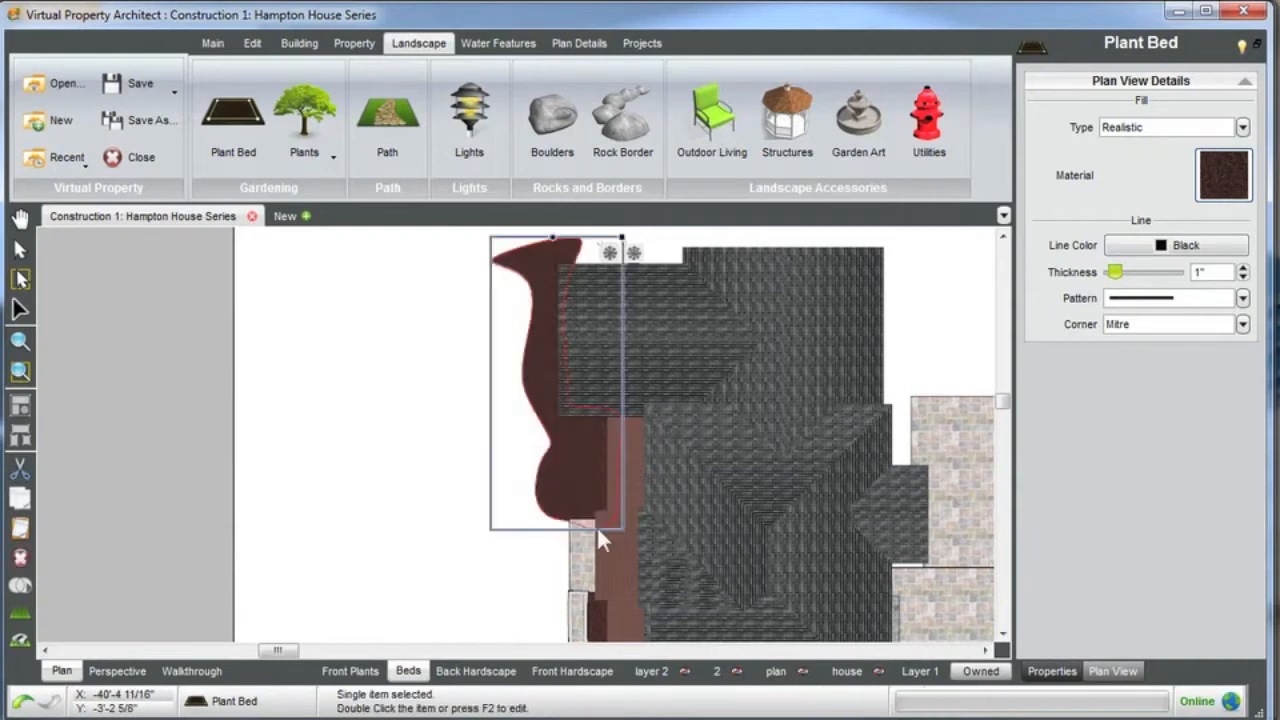
{"action": "scroll", "coordinate": [558, 478], "scroll_direction": "up", "scroll_amount": 2}
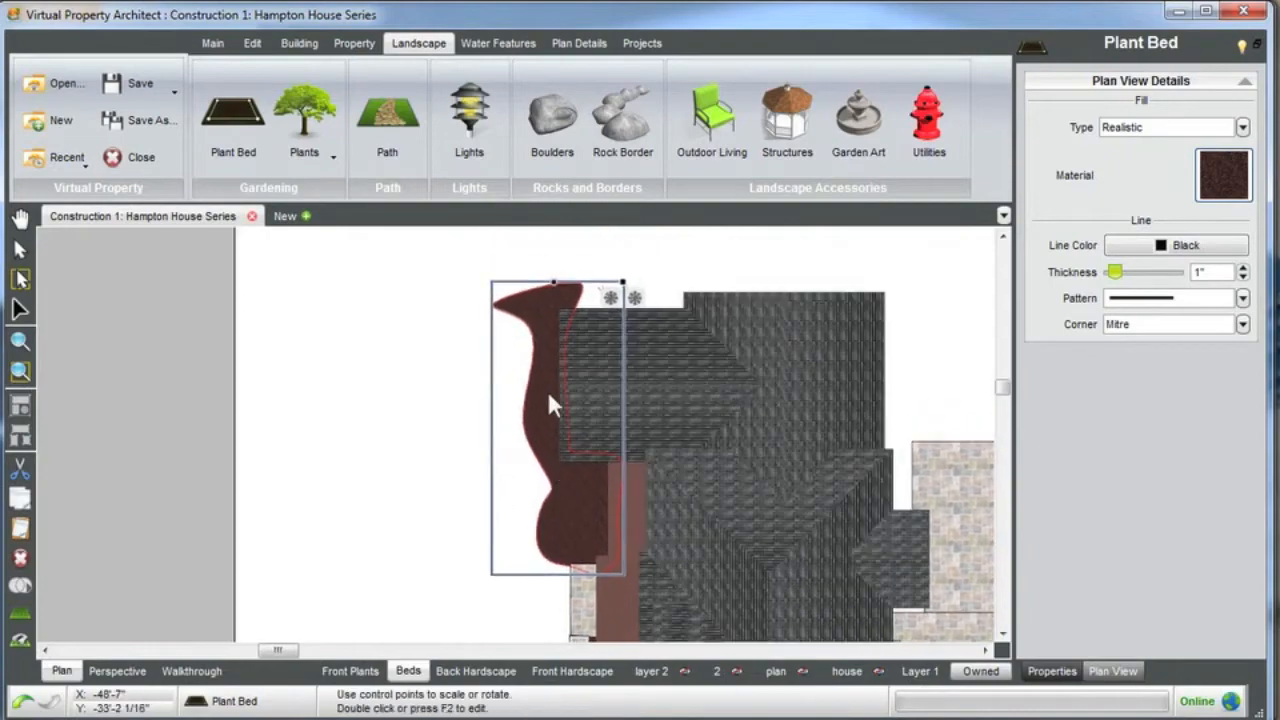
Smooth the notch in the second bed's outer edge by moving its innermost boundary point outward, just below the projecting wing.
{"action": "scroll", "coordinate": [549, 412], "scroll_direction": "up", "scroll_amount": 3}
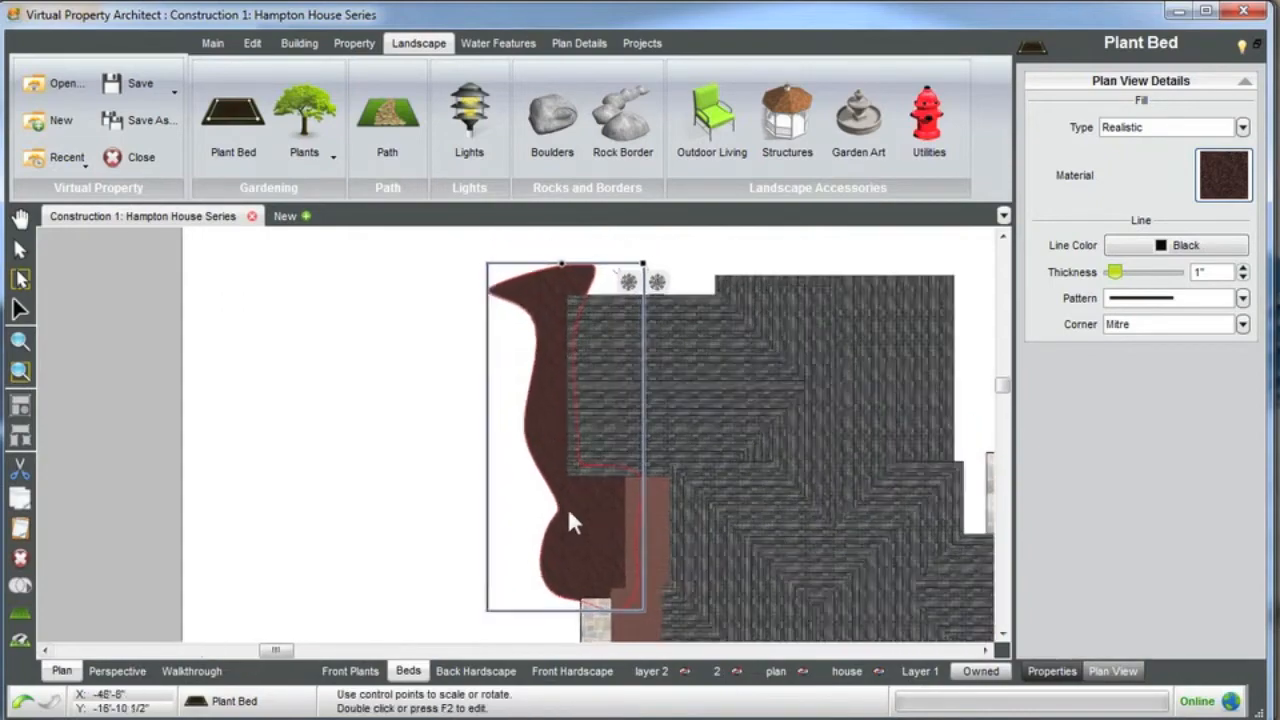
{"action": "scroll", "coordinate": [570, 506], "scroll_direction": "up", "scroll_amount": 2}
{"action": "double_click", "coordinate": [586, 514]}
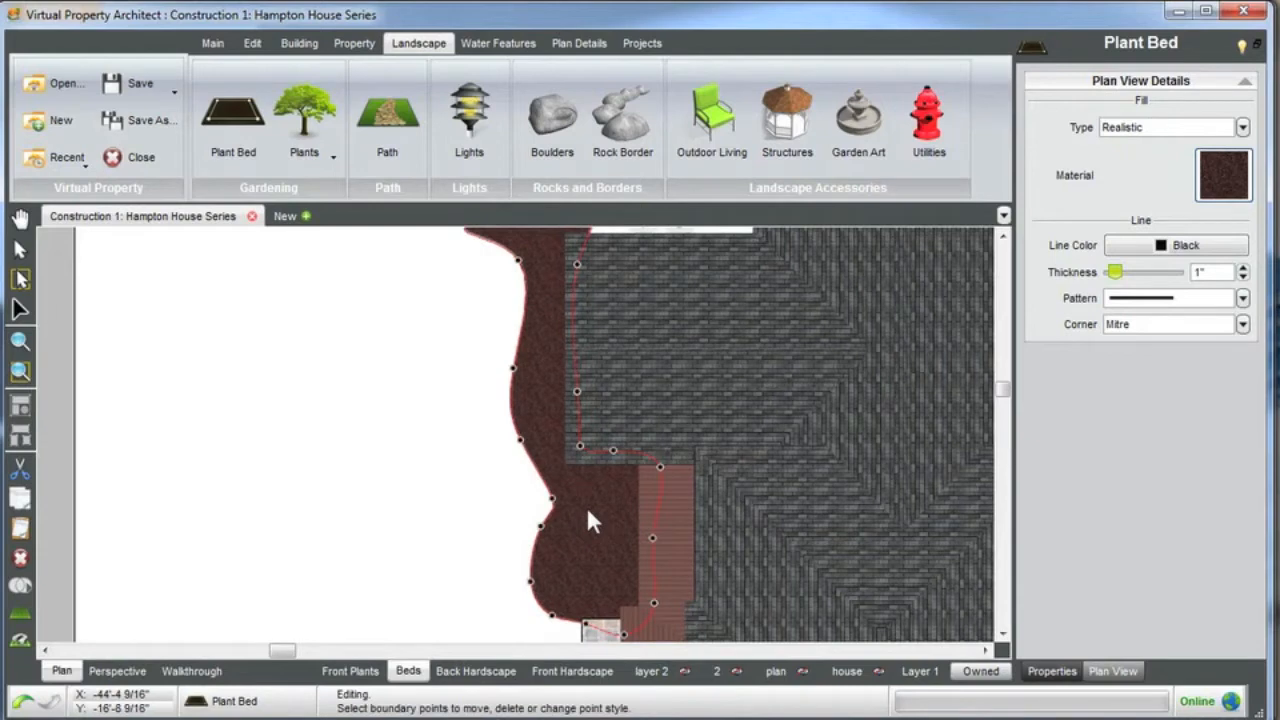
{"action": "left_click", "coordinate": [551, 498], "text": "shift"}
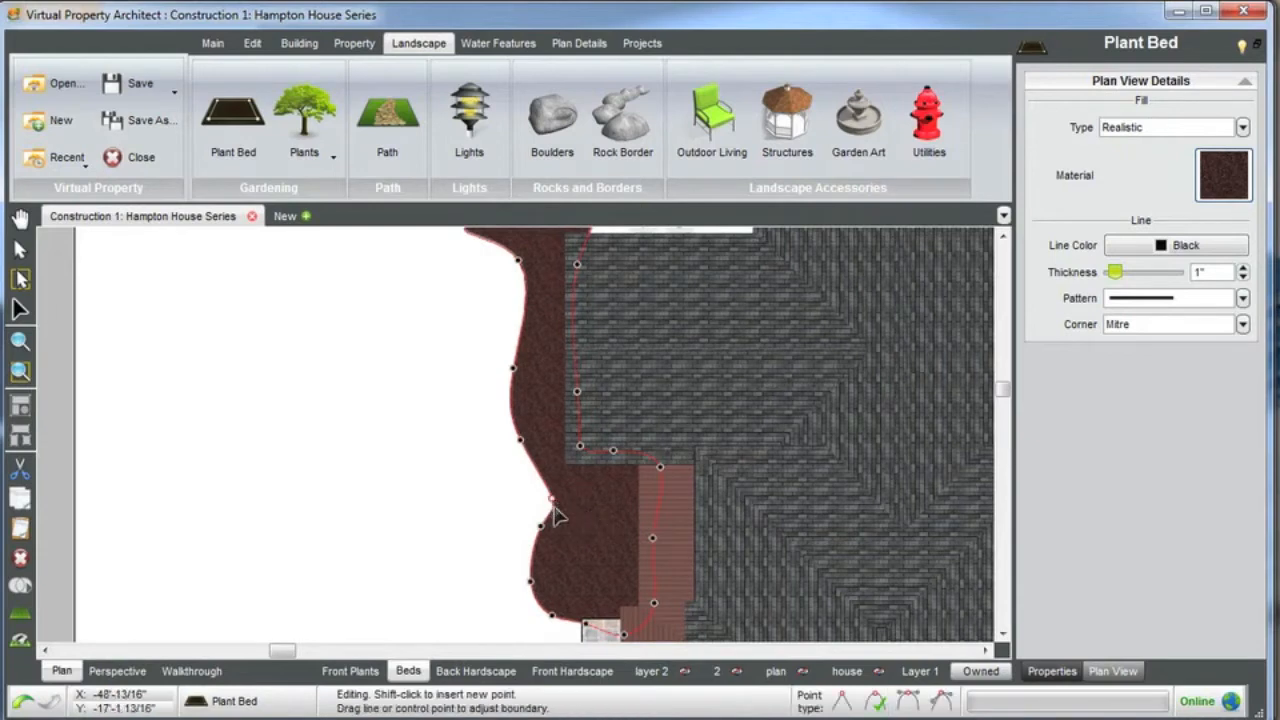
{"action": "left_click_drag", "start_coordinate": [551, 498], "coordinate": [539, 479]}
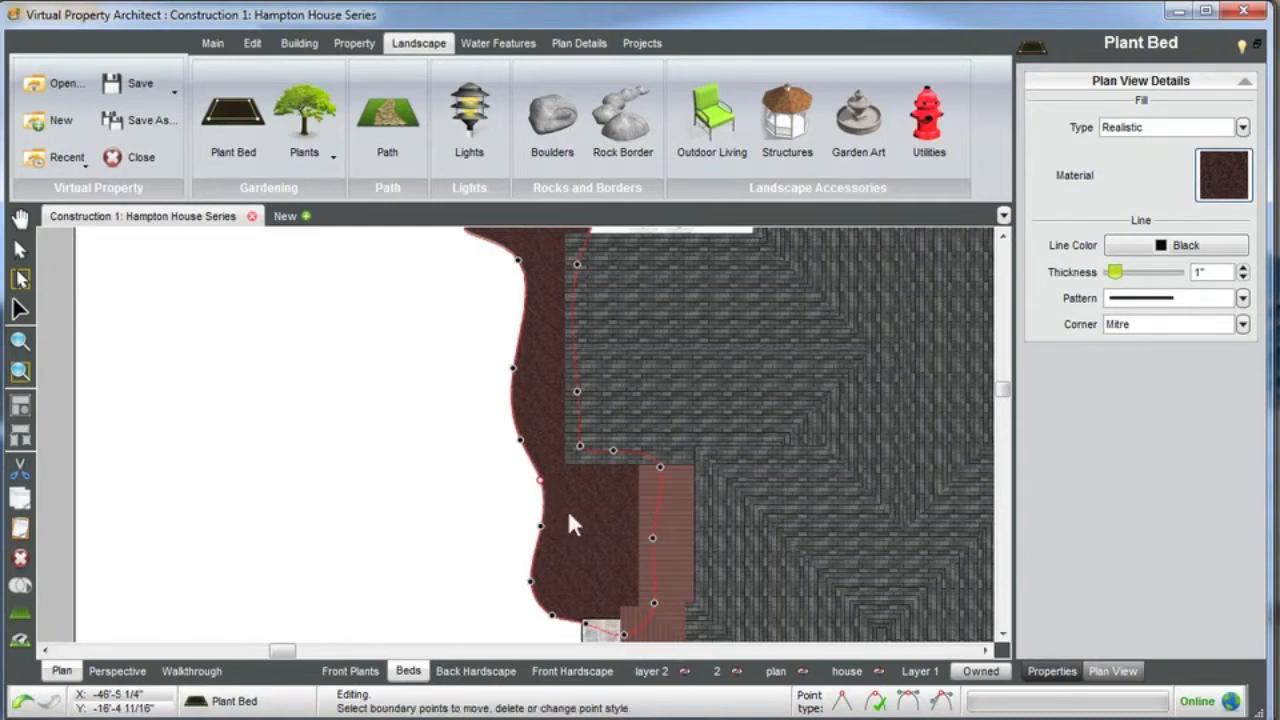
{"action": "left_click", "coordinate": [440, 477]}
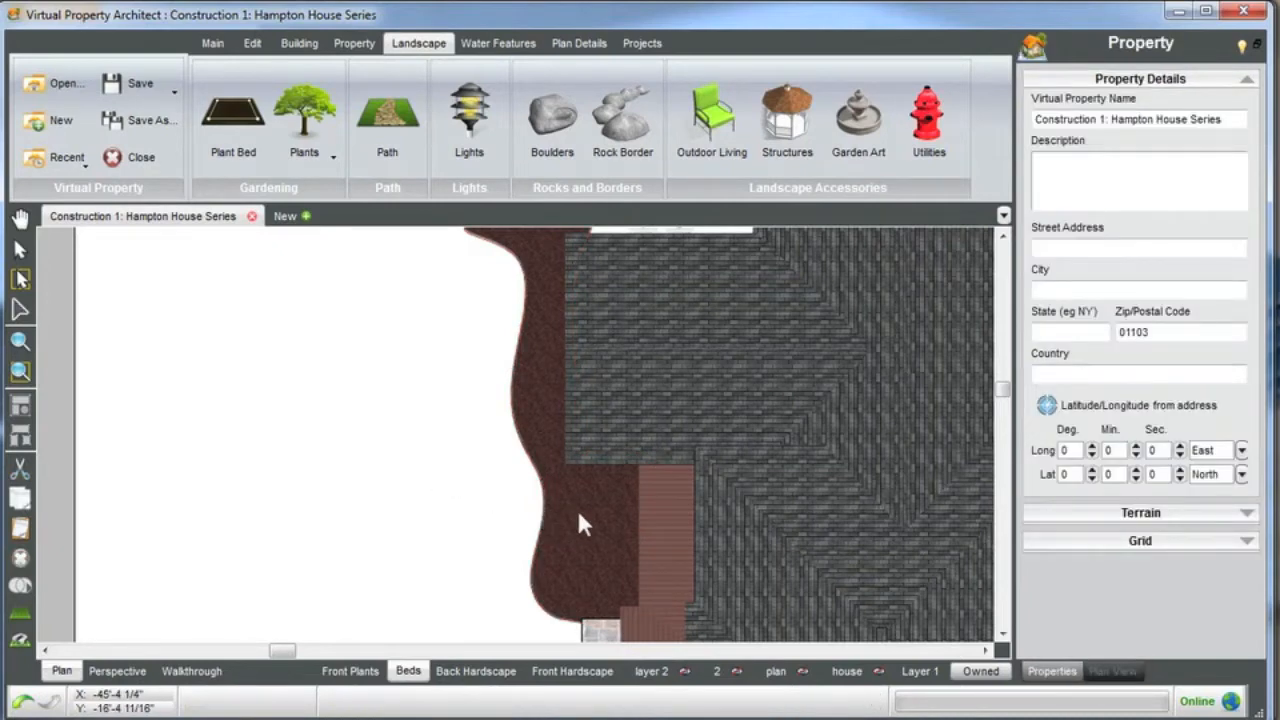
Reopen the bed's outline and remove the extra boundary point beside the front landing.
{"action": "left_click", "coordinate": [583, 525]}
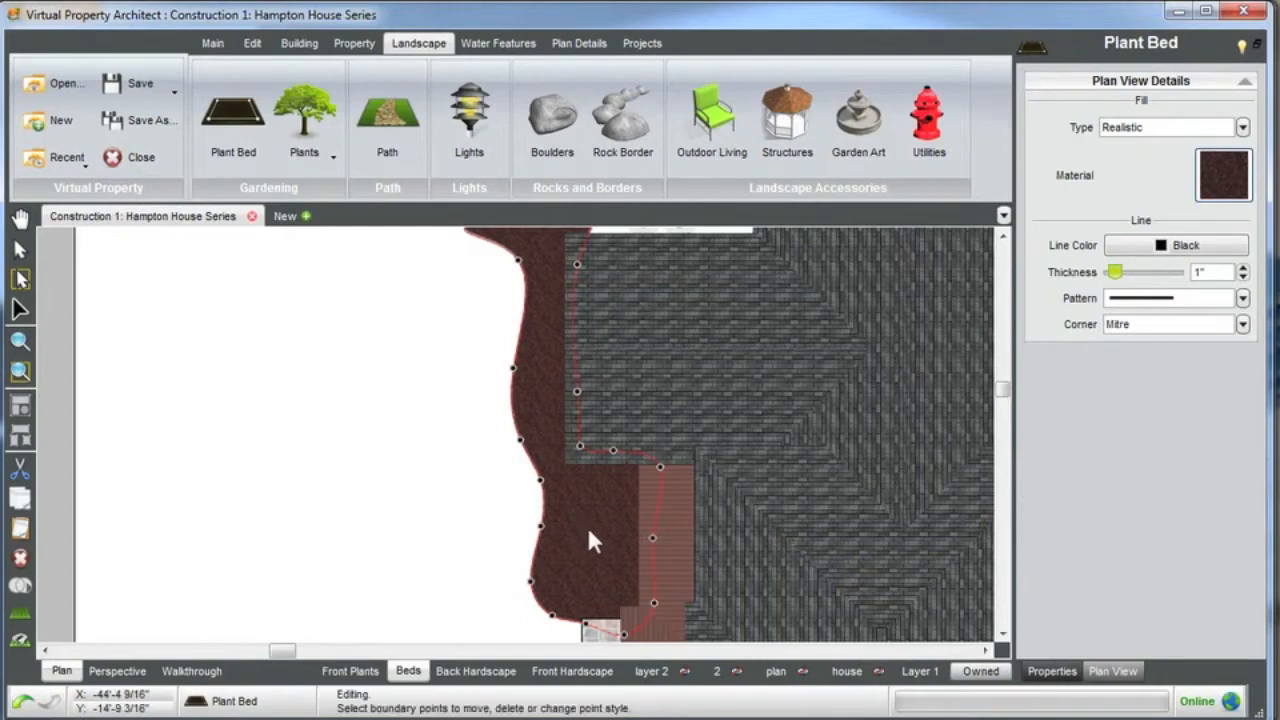
{"action": "left_click", "coordinate": [624, 636]}
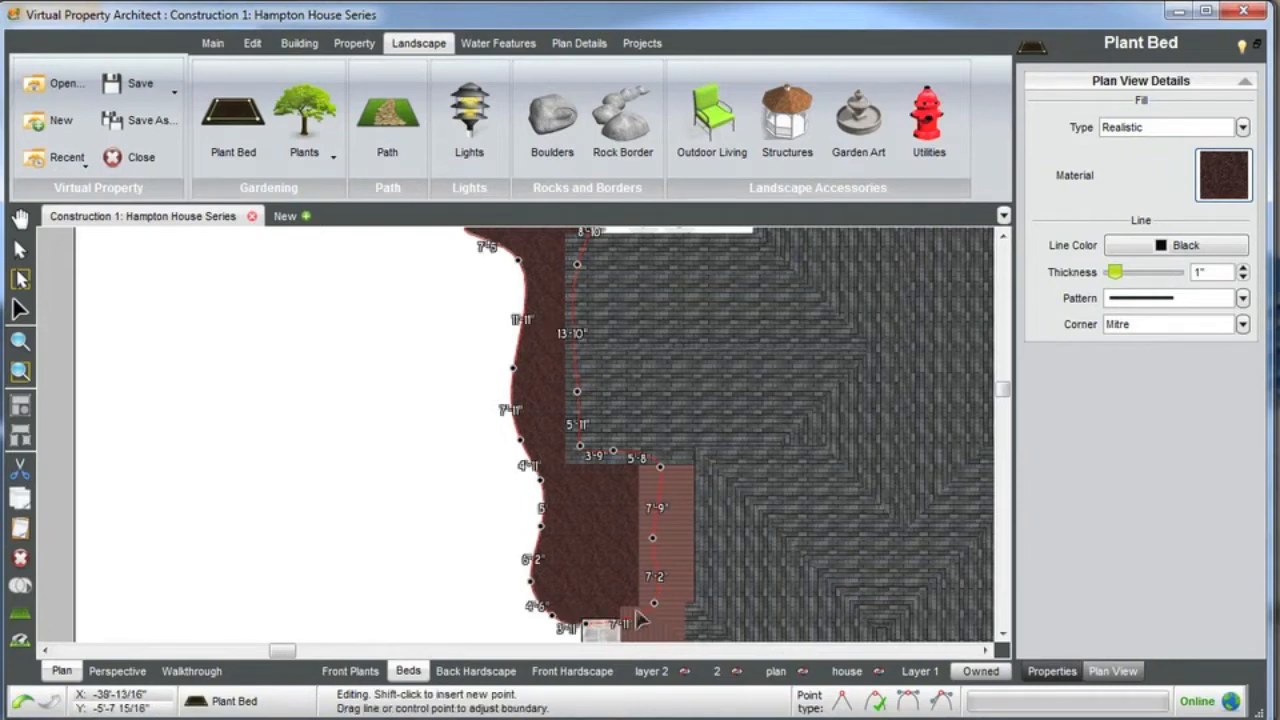
{"action": "scroll", "coordinate": [612, 556], "scroll_direction": "down", "scroll_amount": 2}
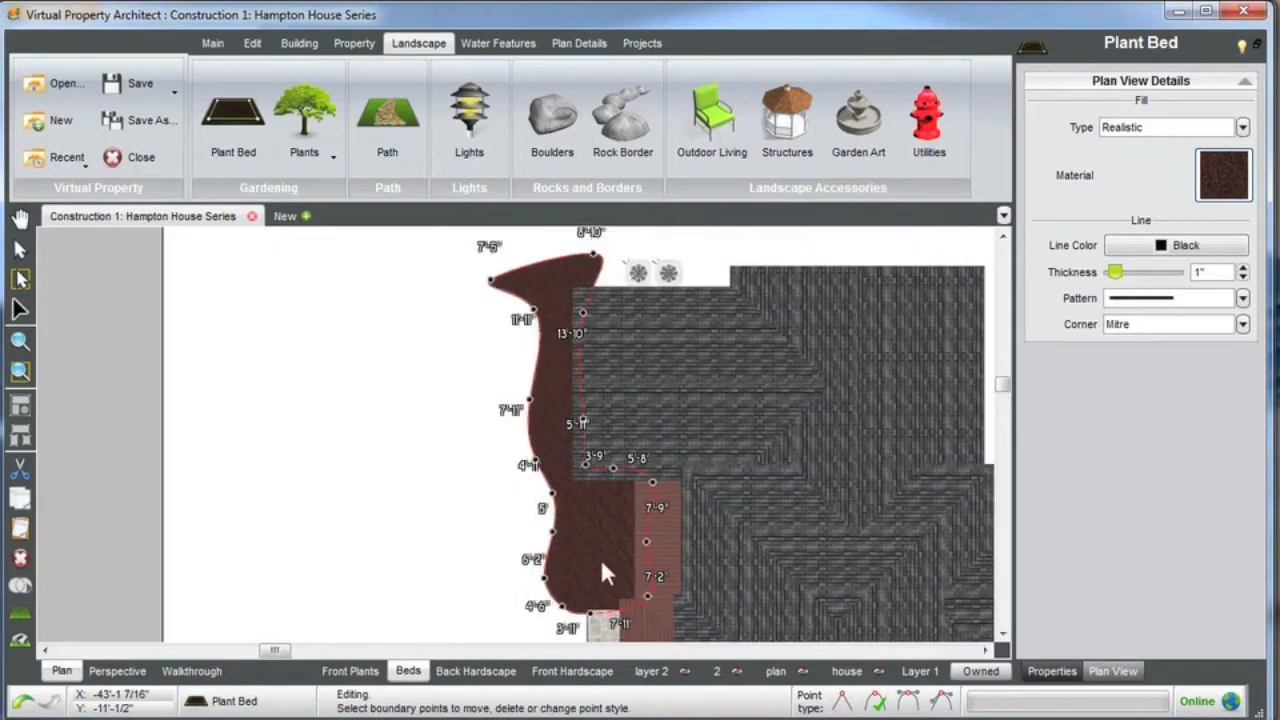
{"action": "scroll", "coordinate": [595, 558], "scroll_direction": "up", "scroll_amount": 2}
{"action": "middle_click_drag", "start_coordinate": [597, 600], "coordinate": [595, 548]}
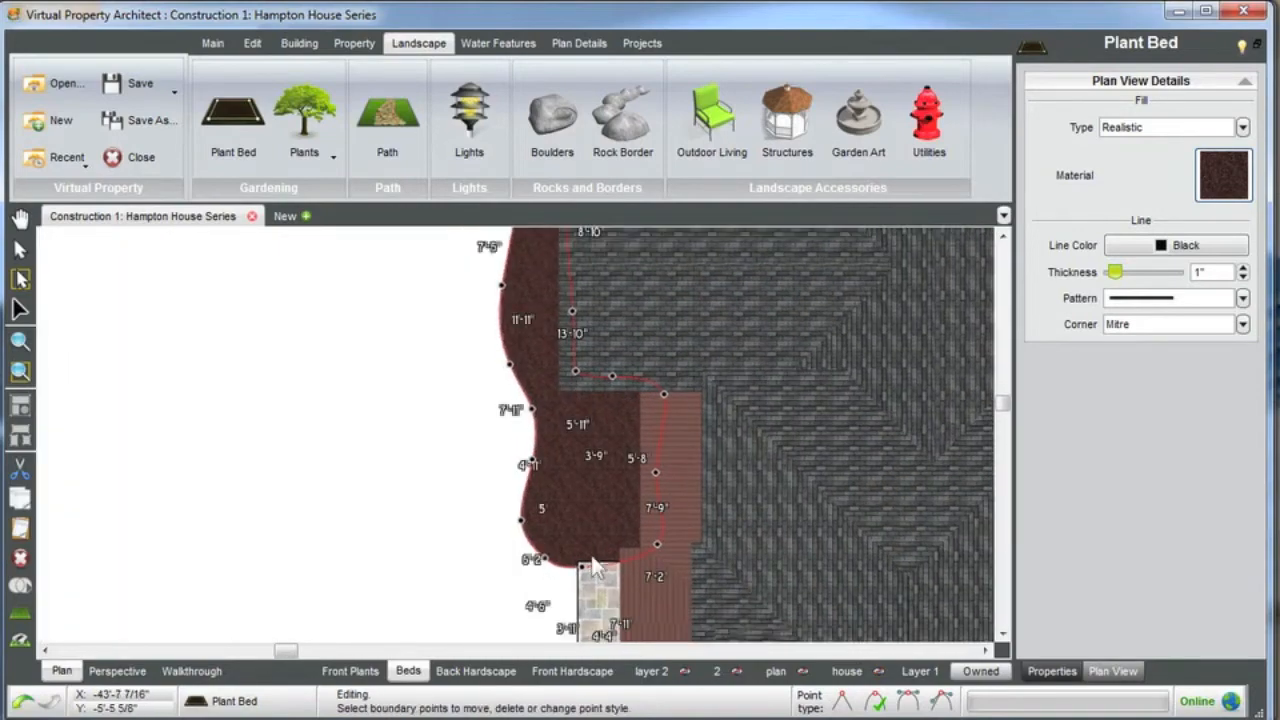
{"action": "scroll", "coordinate": [595, 549], "scroll_direction": "up", "scroll_amount": 2}
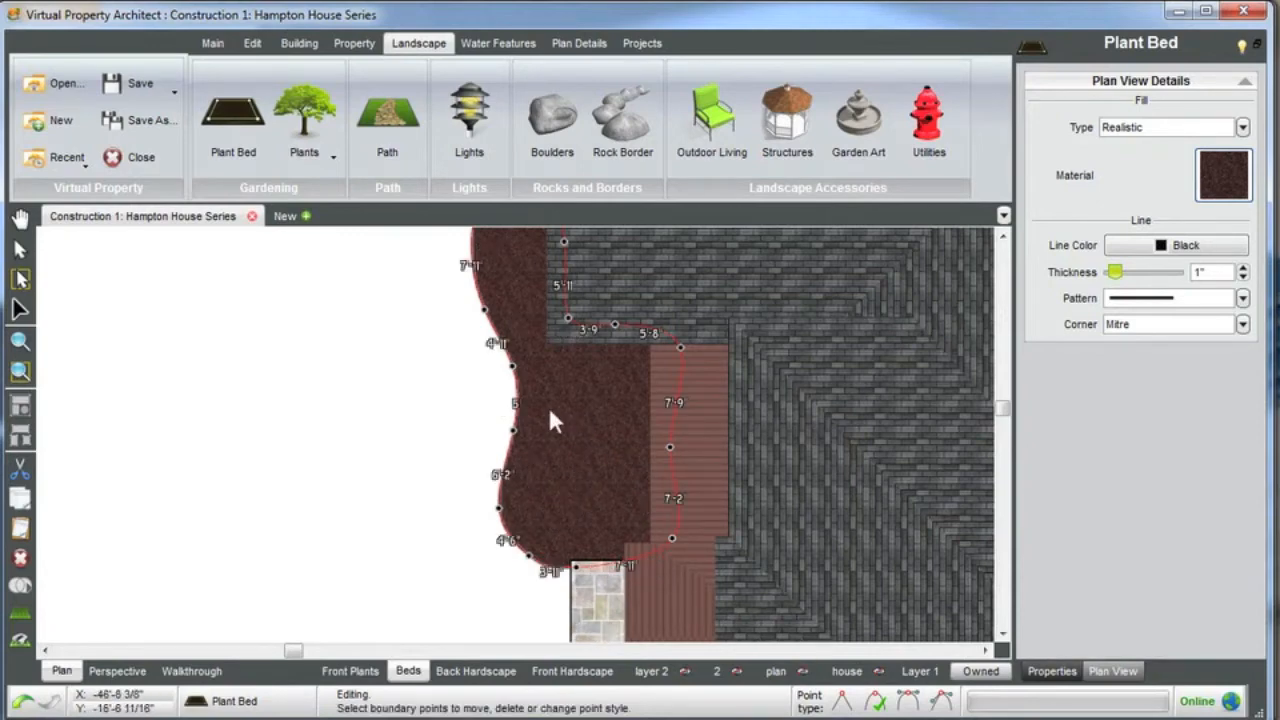
Reshape the bed's flared end near the air-conditioning units into a rounded end by repositioning its tip, outer-edge and corner points.
{"action": "middle_click_drag", "start_coordinate": [558, 410], "coordinate": [560, 533]}
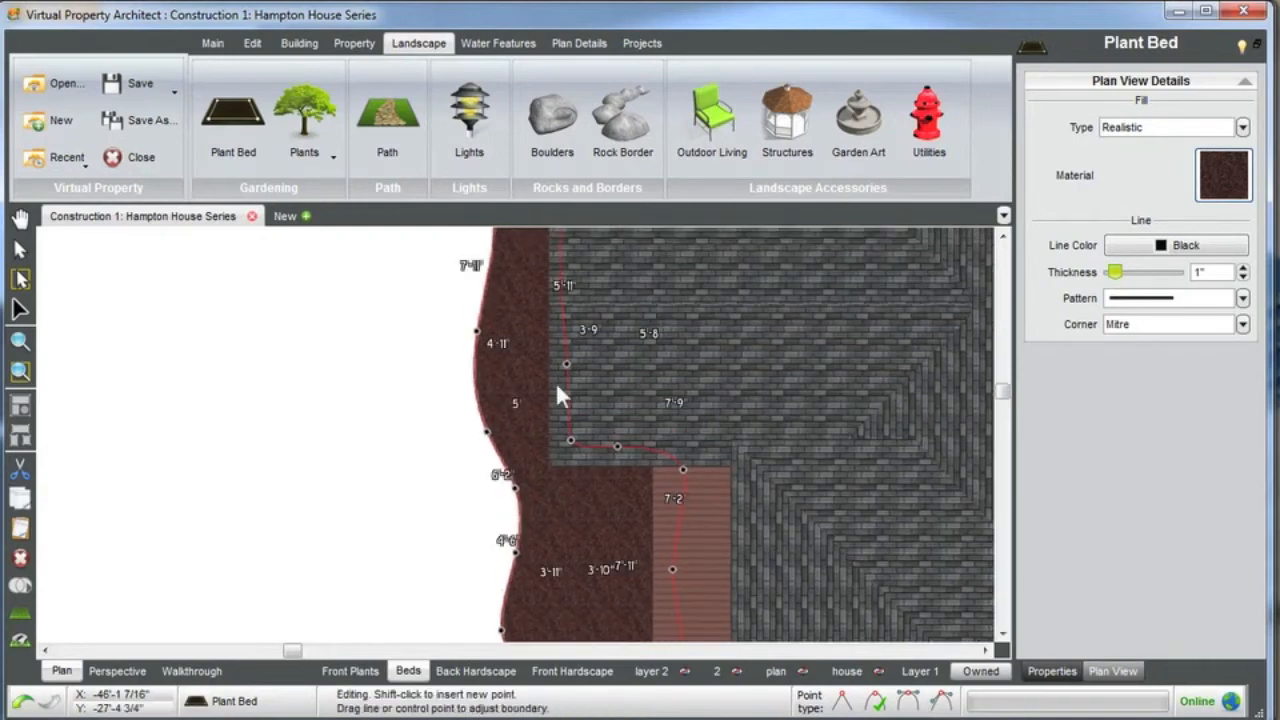
{"action": "middle_click_drag", "start_coordinate": [557, 326], "coordinate": [557, 423]}
{"action": "middle_click_drag", "start_coordinate": [522, 325], "coordinate": [504, 464]}
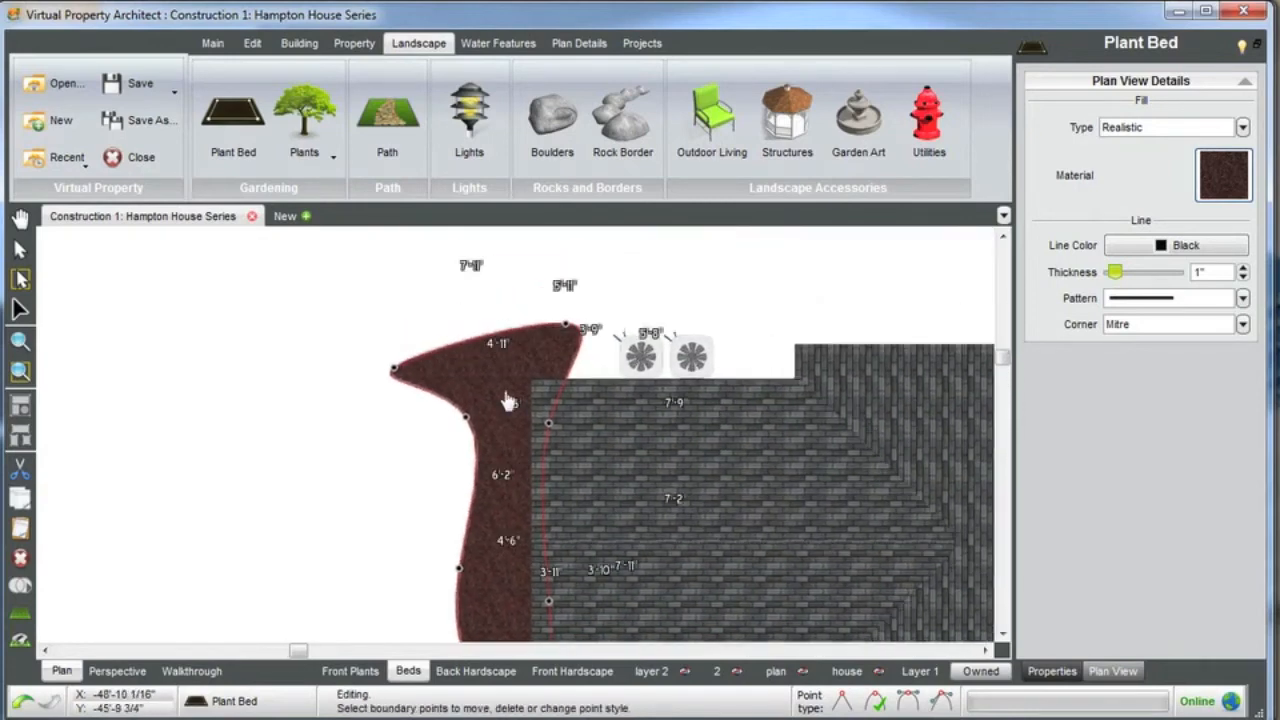
{"action": "middle_click_drag", "start_coordinate": [508, 400], "coordinate": [508, 431]}
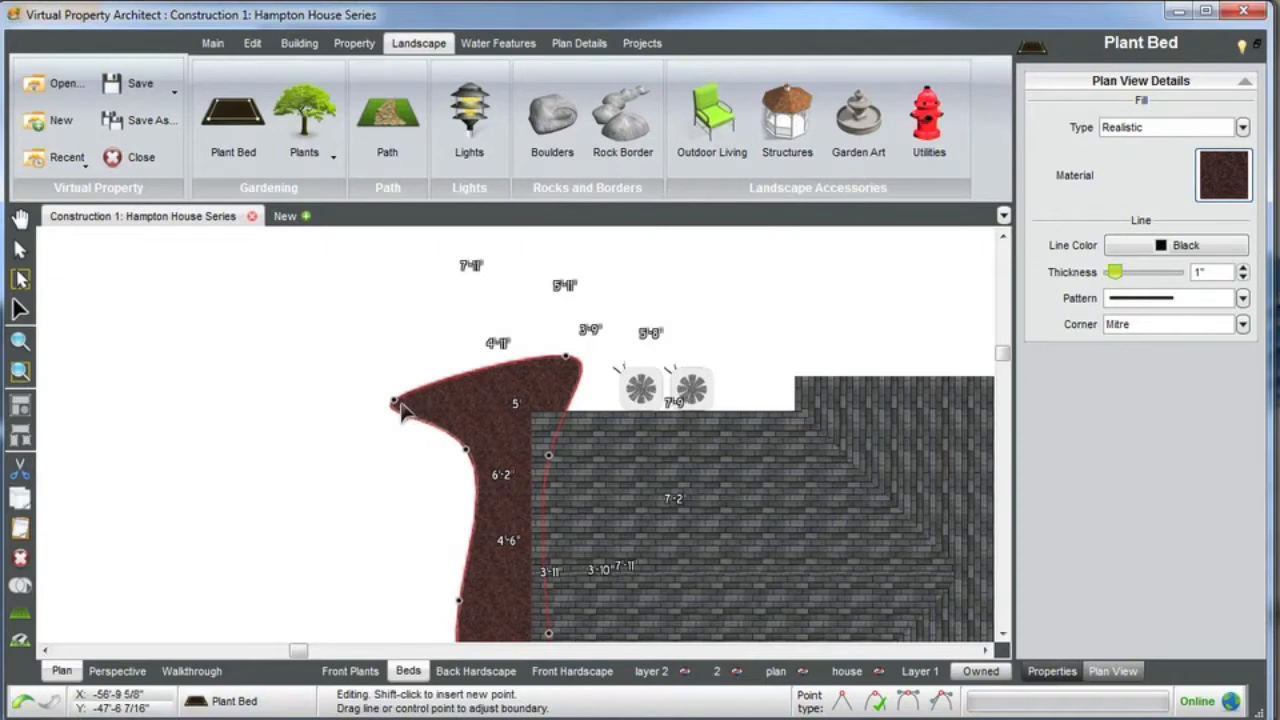
{"action": "left_click_drag", "start_coordinate": [394, 406], "coordinate": [437, 347]}
{"action": "left_click_drag", "start_coordinate": [466, 449], "coordinate": [447, 454]}
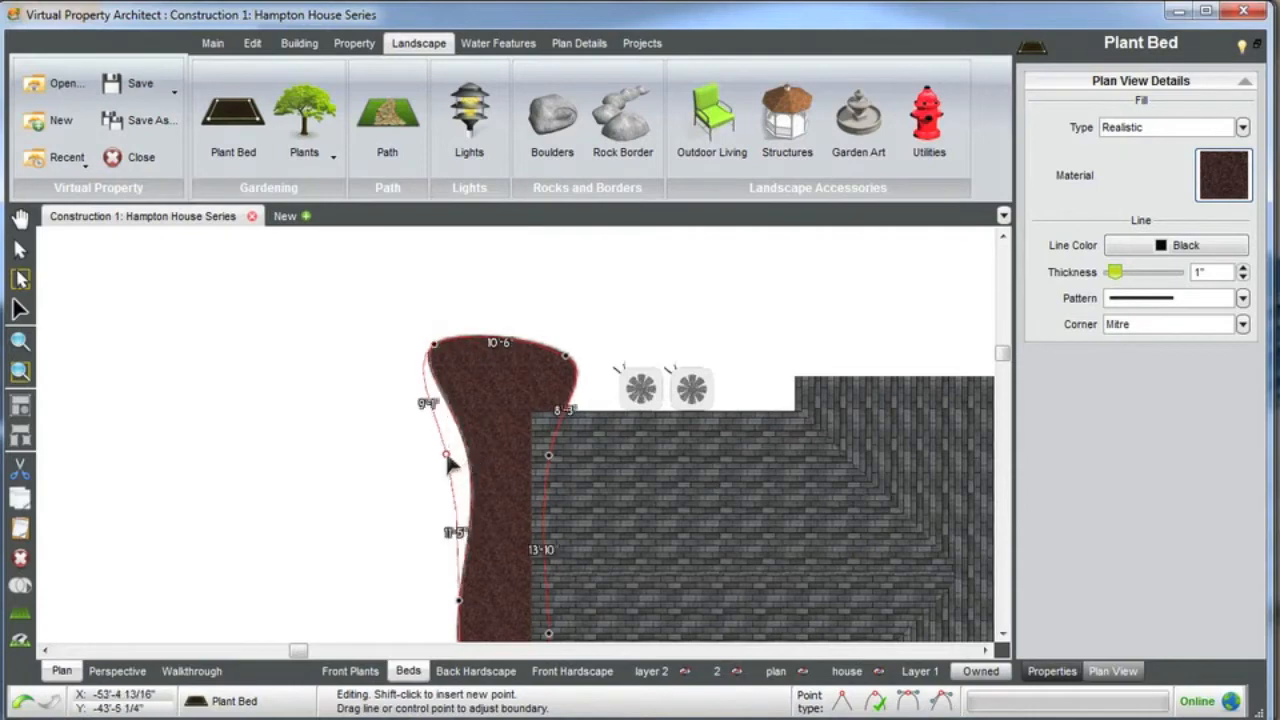
{"action": "left_click_drag", "start_coordinate": [566, 360], "coordinate": [547, 331]}
{"action": "middle_click_drag", "start_coordinate": [579, 534], "coordinate": [566, 485]}
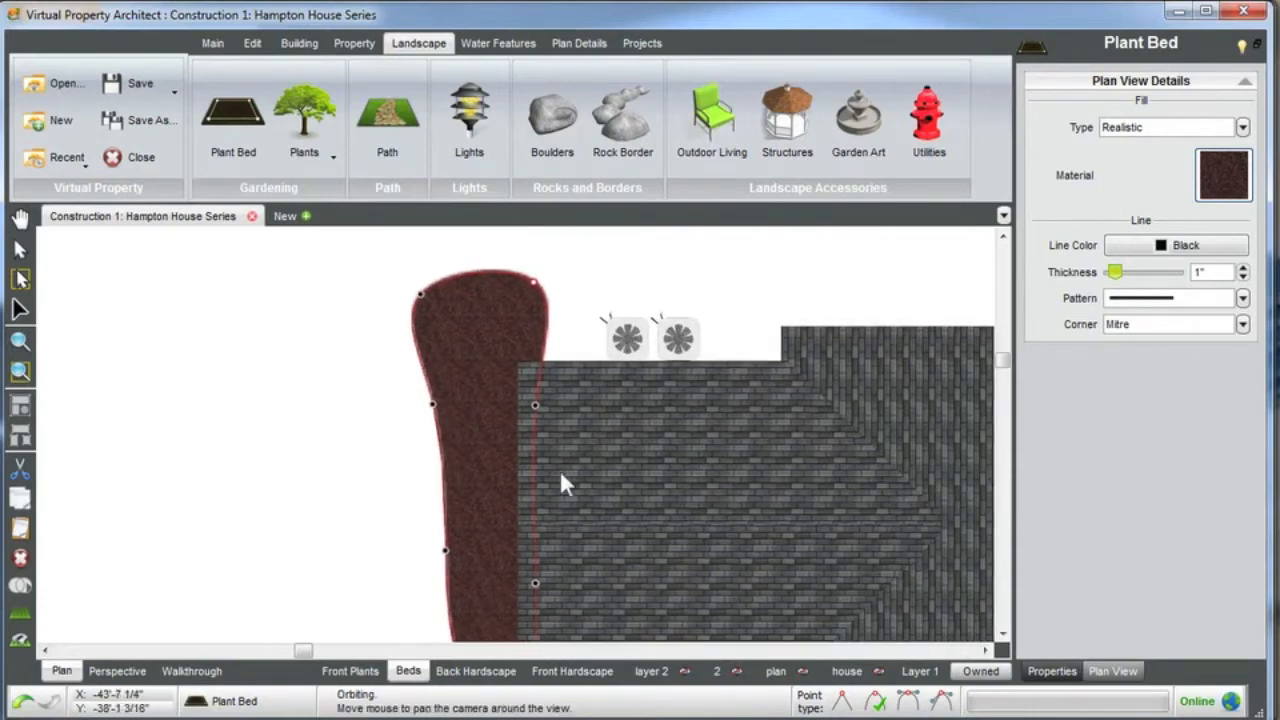
{"action": "middle_click_drag", "start_coordinate": [565, 378], "coordinate": [526, 458]}
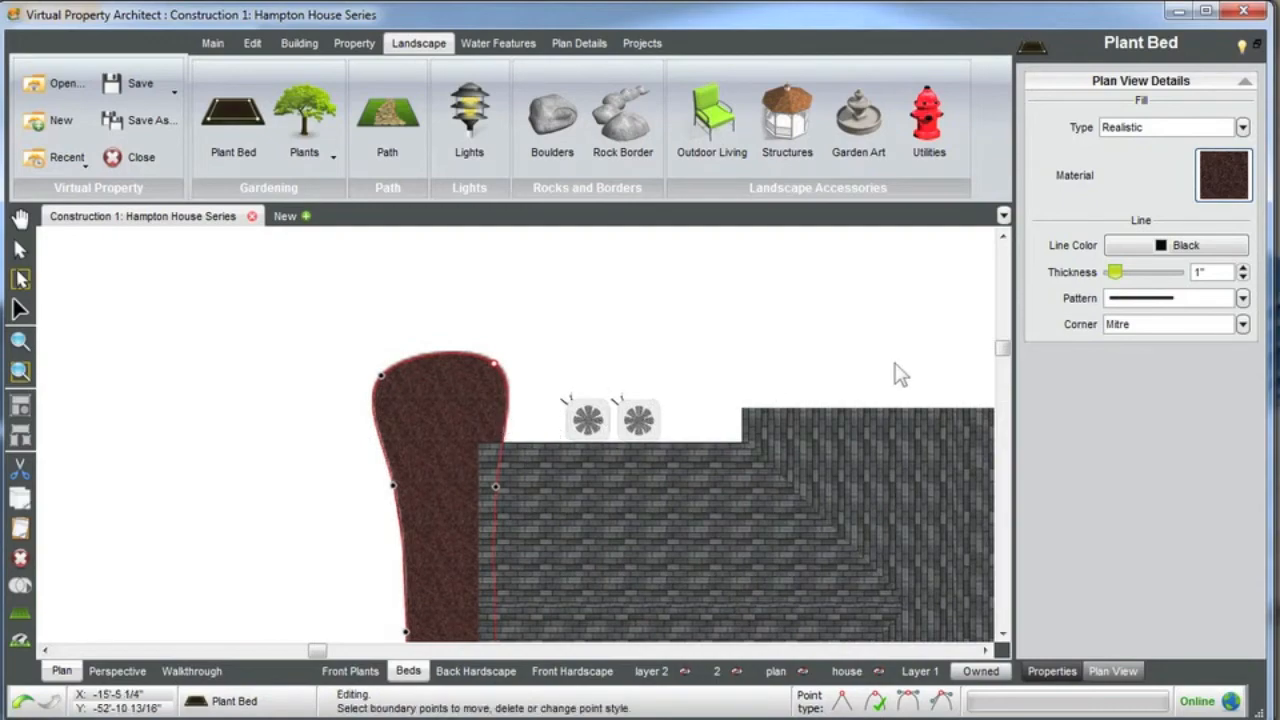
{"action": "scroll", "coordinate": [549, 430], "scroll_direction": "down", "scroll_amount": 3}
{"action": "middle_click_drag", "start_coordinate": [606, 520], "coordinate": [615, 451]}
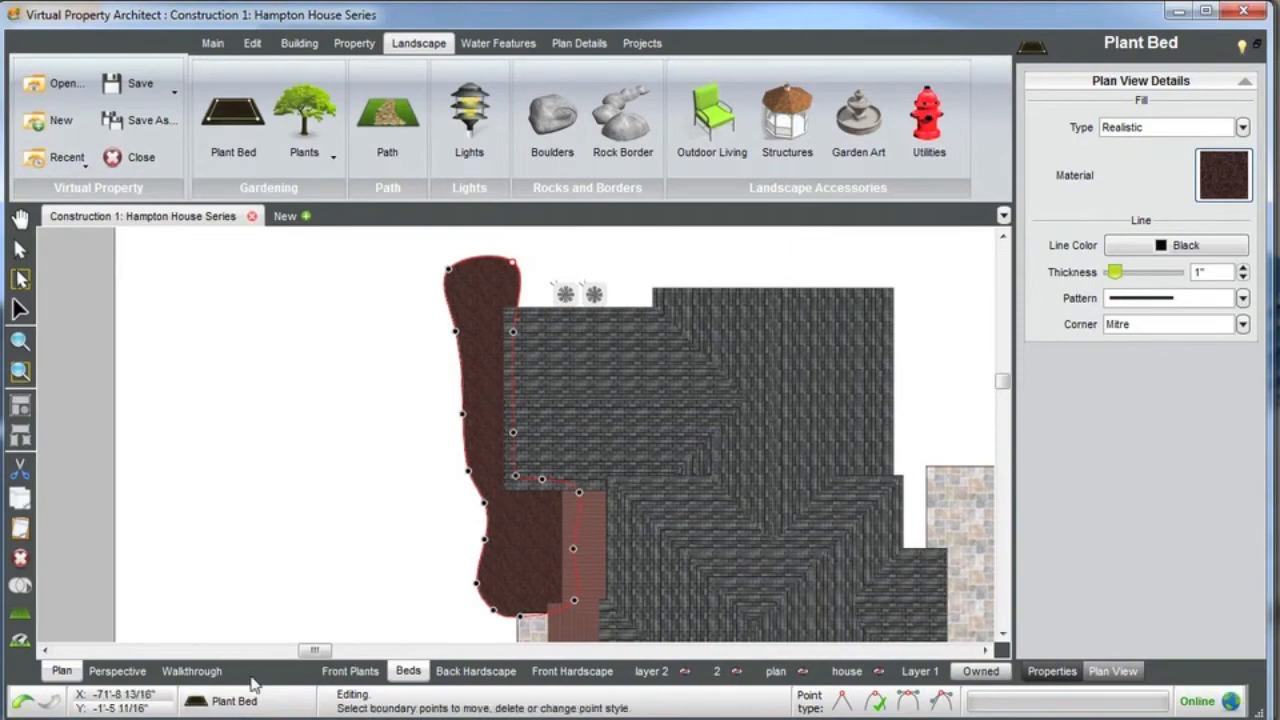
{"action": "left_click", "coordinate": [391, 527]}
Check the reshaped bed in the perspective view from the projecting wing's side around to the driveway side.
{"action": "left_click", "coordinate": [118, 671]}
{"action": "middle_click_drag", "start_coordinate": [516, 437], "coordinate": [368, 462]}
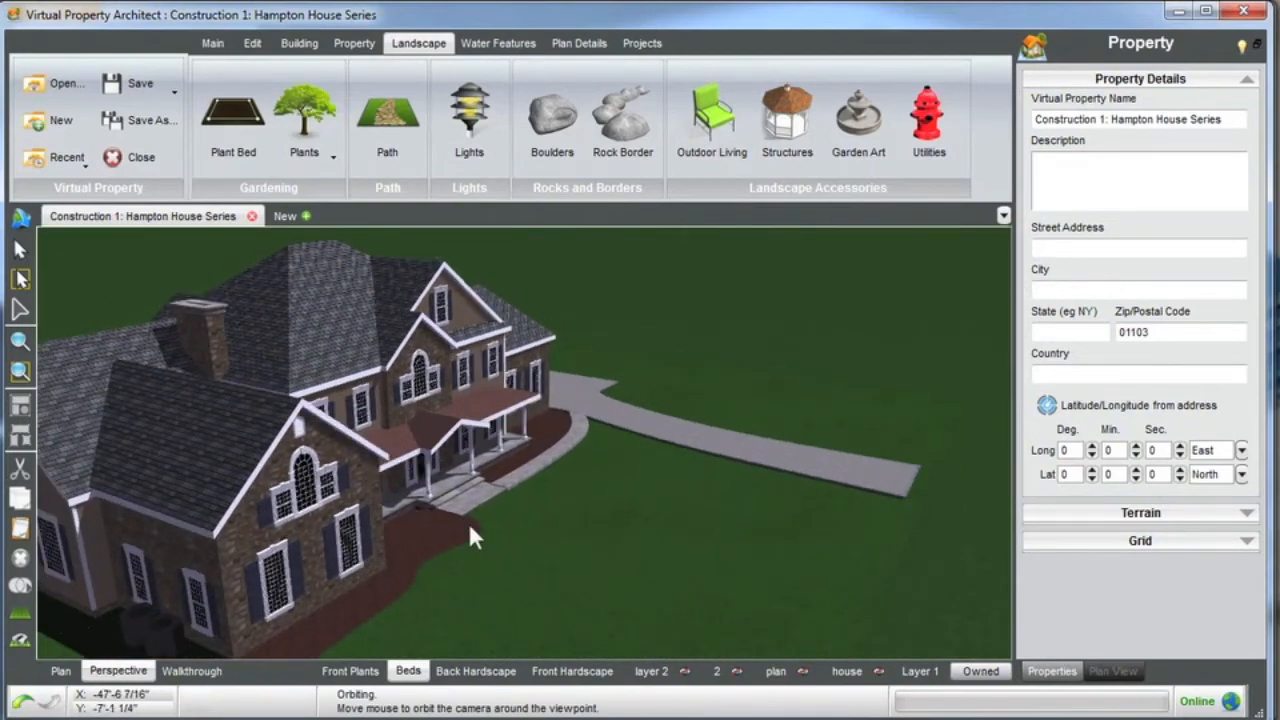
{"action": "middle_click_drag", "start_coordinate": [408, 583], "coordinate": [136, 582]}
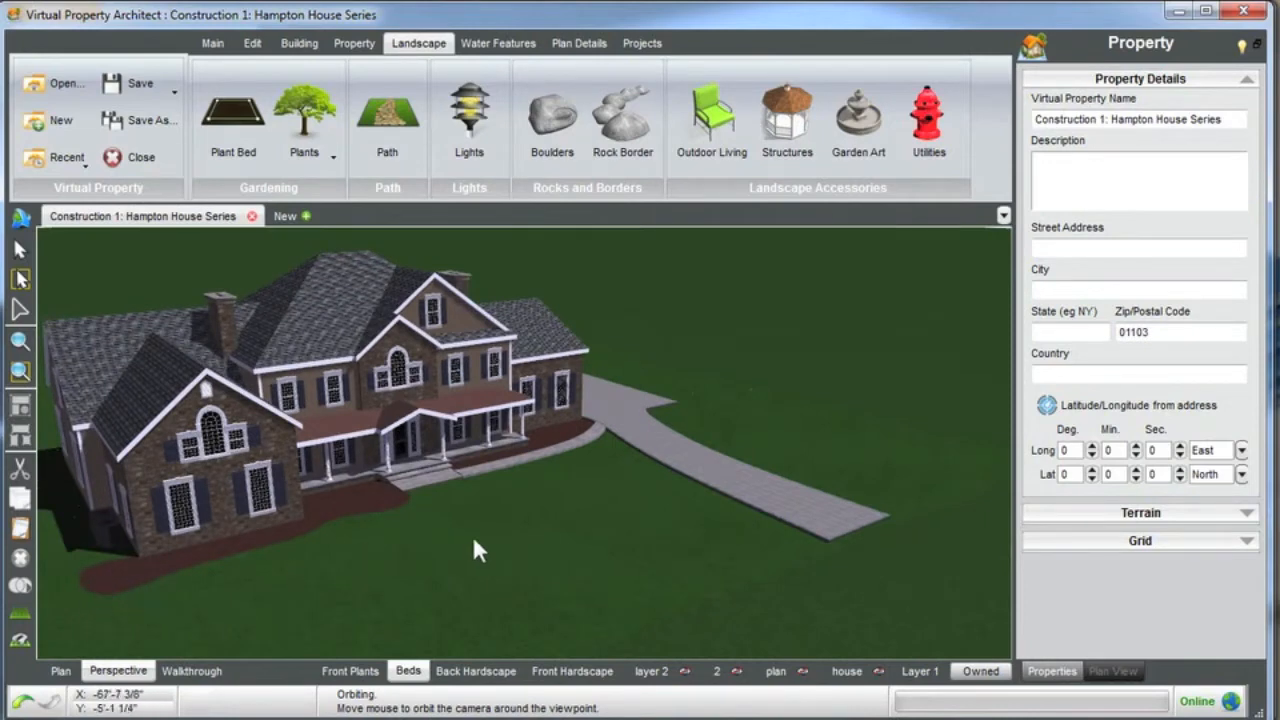
{"action": "middle_click_drag", "start_coordinate": [497, 537], "coordinate": [389, 490]}
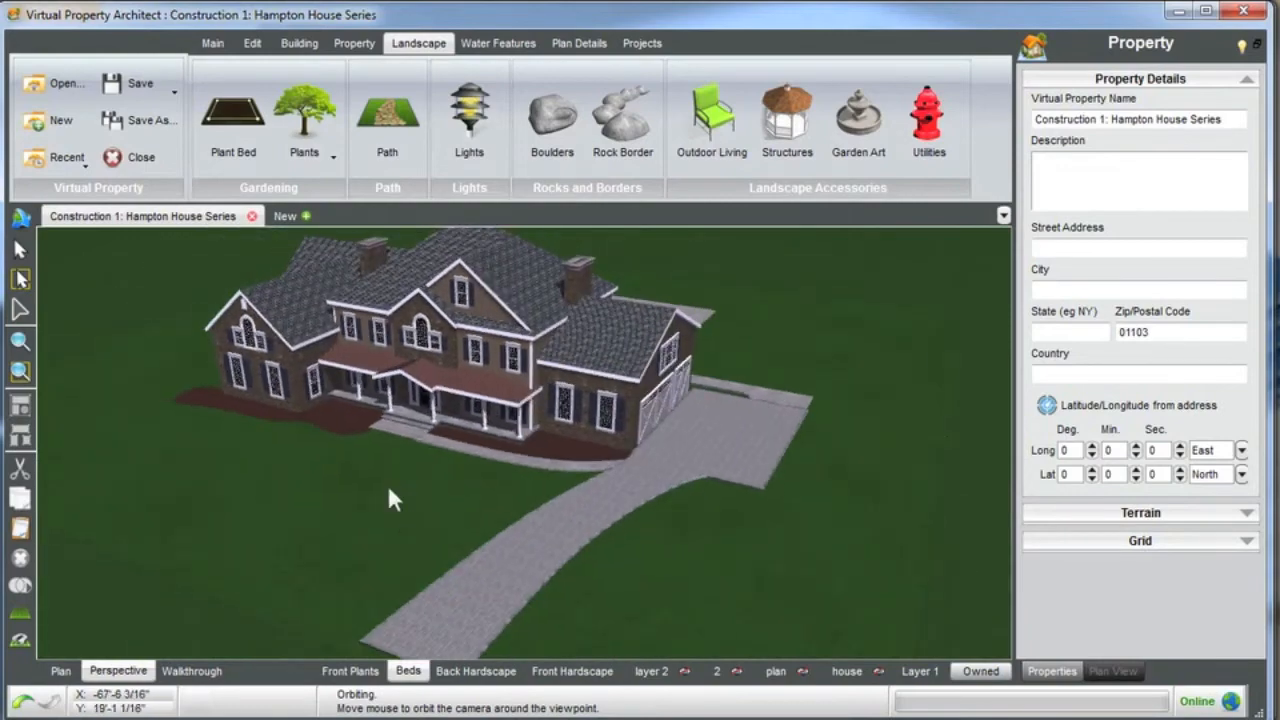
{"action": "left_click", "coordinate": [336, 430]}
{"action": "middle_click_drag", "start_coordinate": [336, 430], "coordinate": [671, 432]}
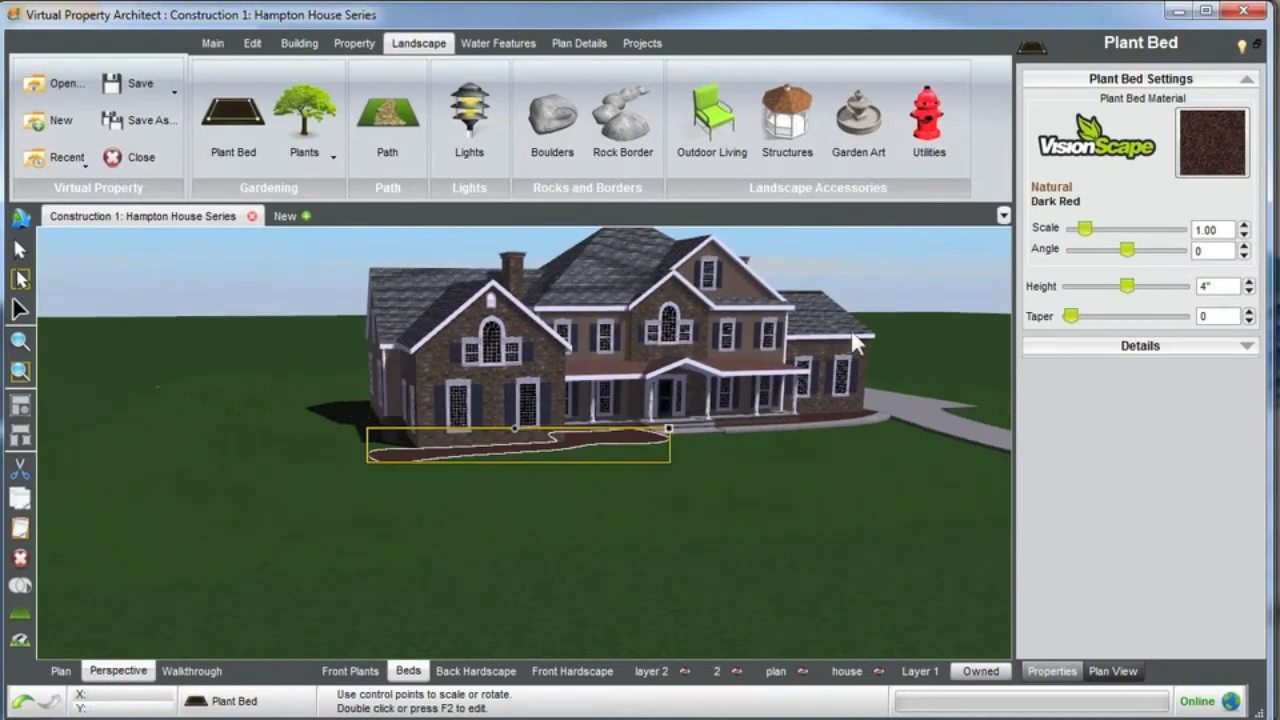
Deselect the bed and examine both front beds along the whole facade, at eye level and from above.
{"action": "left_click", "coordinate": [850, 331]}
{"action": "key", "text": "Right"}
{"action": "key", "text": "Right"}
{"action": "key", "text": "Right"}
{"action": "key", "text": "Right"}
{"action": "key", "text": "Right"}
{"action": "key", "text": "Right"}
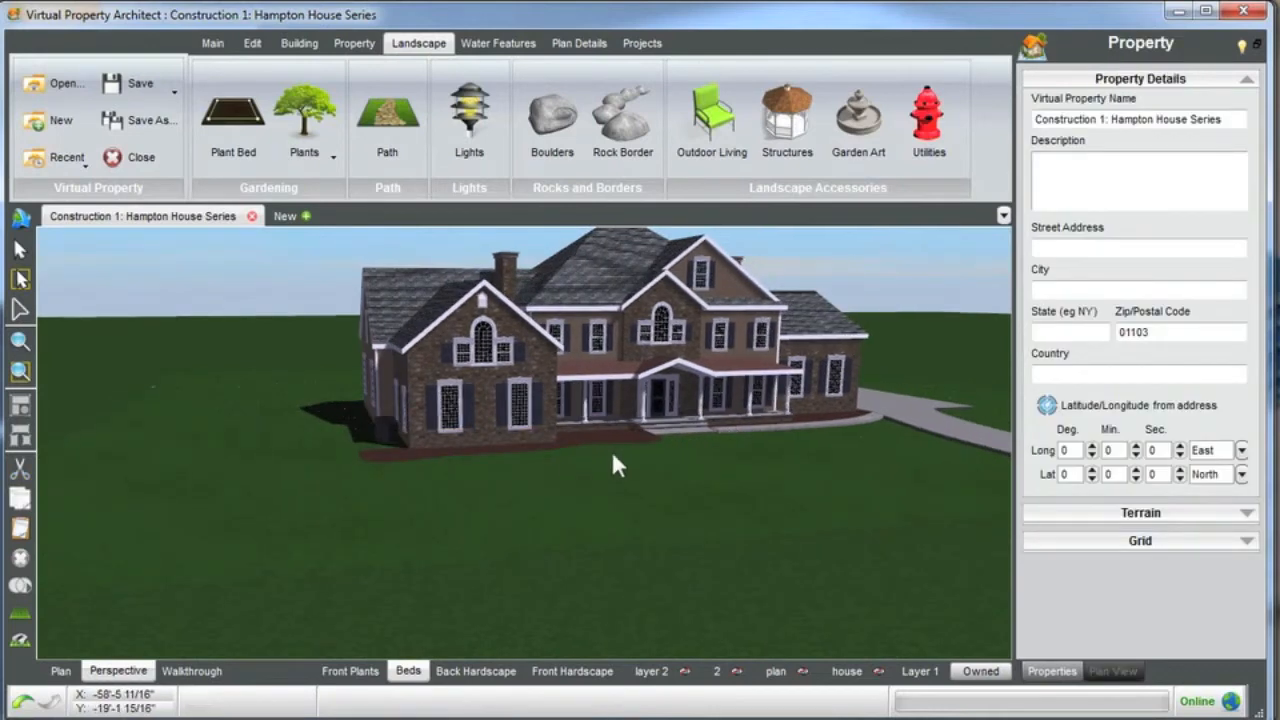
{"action": "key", "text": "Right"}
{"action": "key", "text": "Right"}
{"action": "key", "text": "Right"}
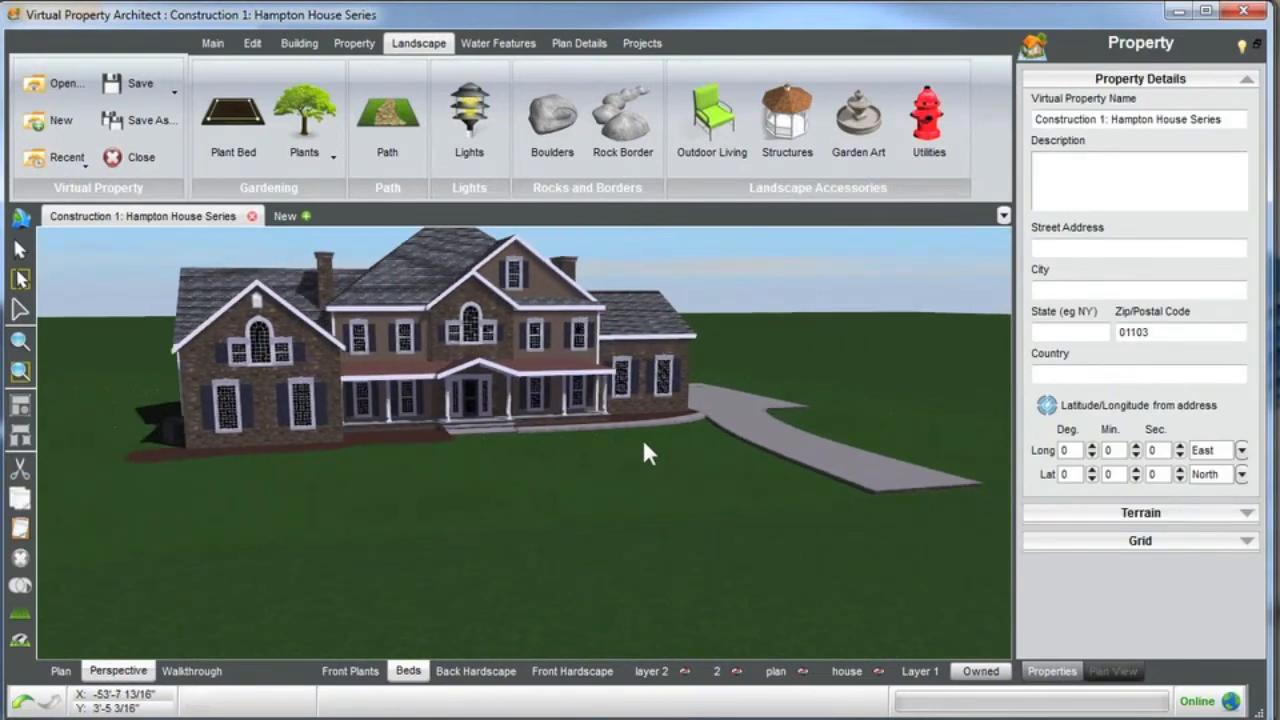
{"action": "middle_click_drag", "start_coordinate": [643, 440], "coordinate": [621, 453]}
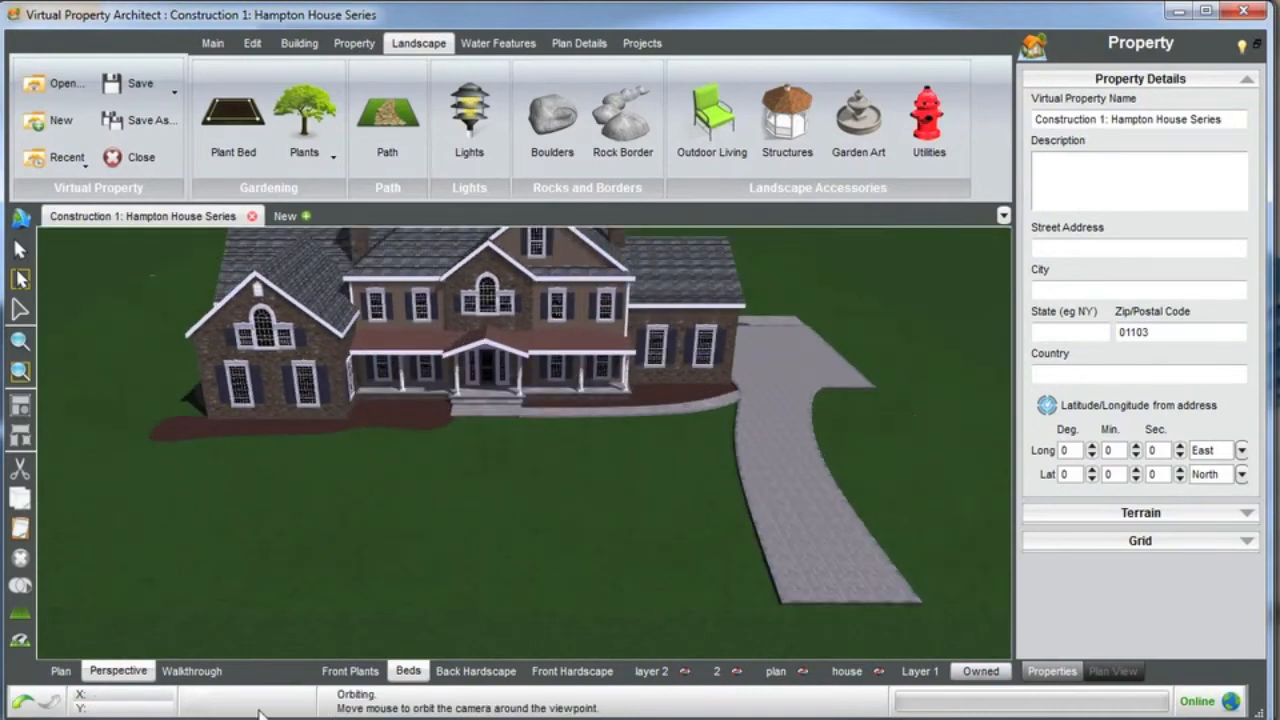
In the plan view, start a third plant bed along the walkway's outer edge, down to where it meets the driveway.
{"action": "left_click", "coordinate": [60, 671]}
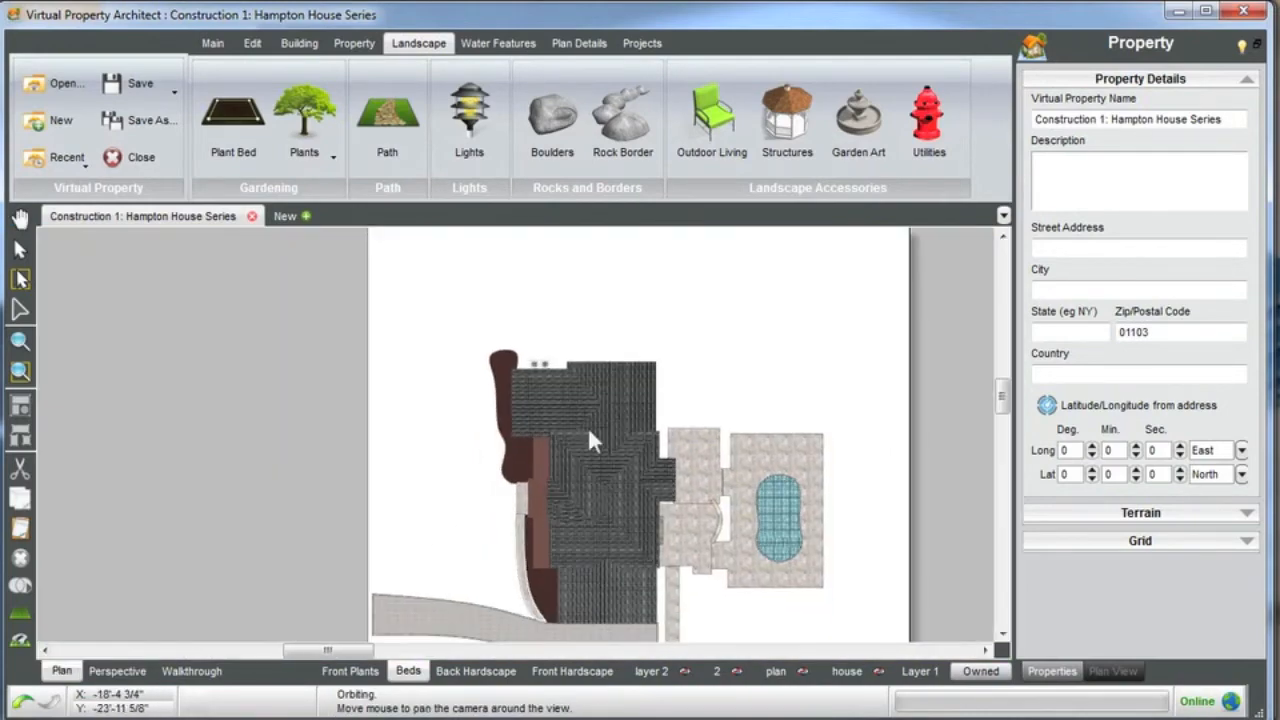
{"action": "scroll", "coordinate": [535, 470], "scroll_direction": "up", "scroll_amount": 5}
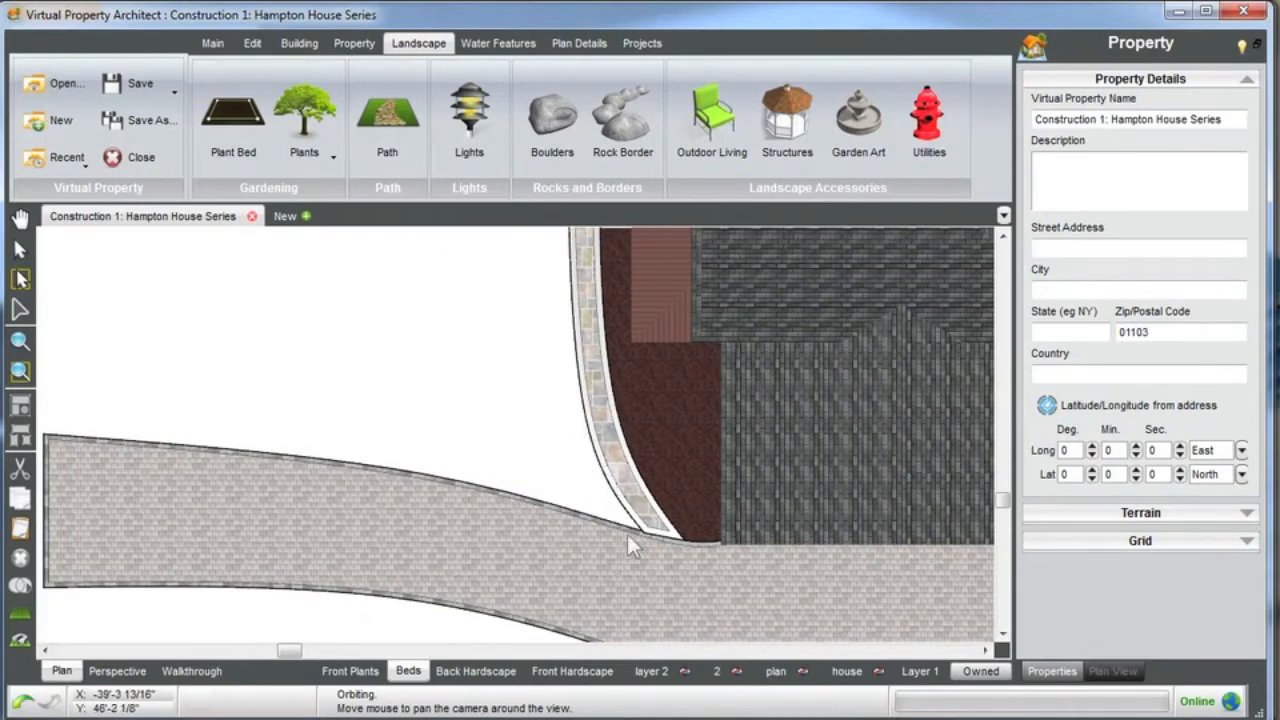
{"action": "left_click", "coordinate": [233, 115]}
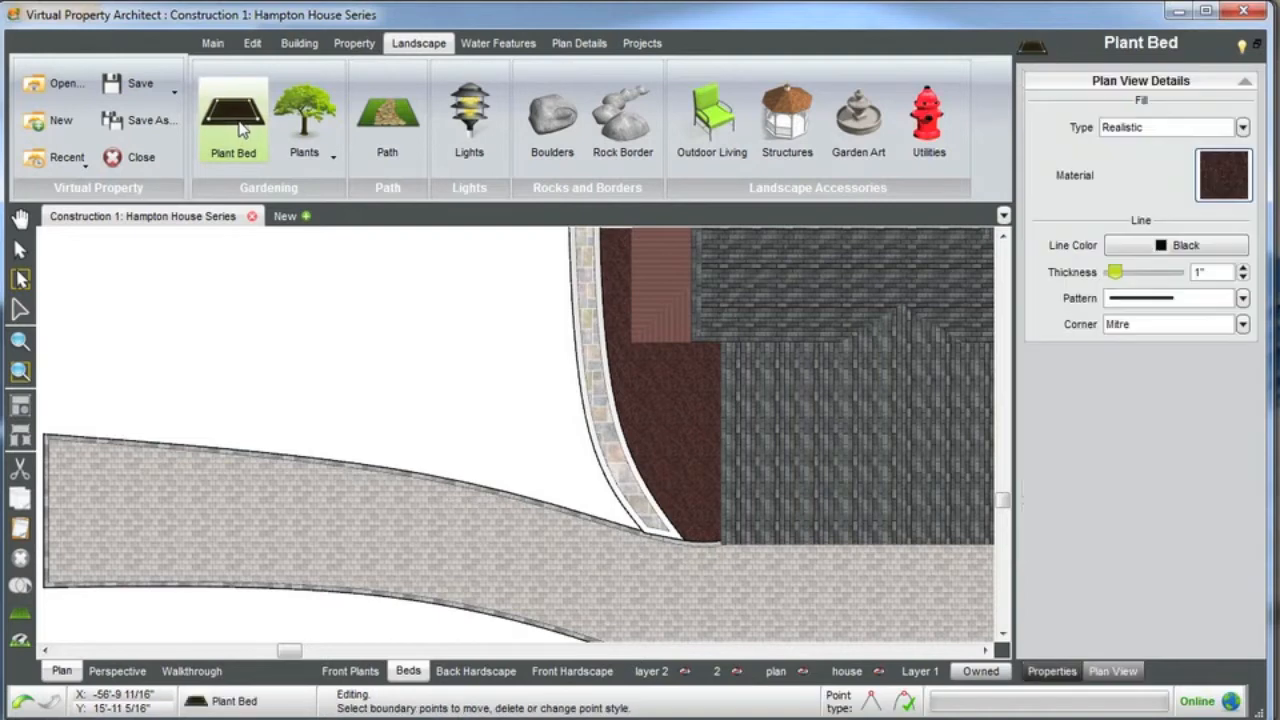
{"action": "left_click", "coordinate": [586, 401]}
{"action": "left_click", "coordinate": [598, 448]}
{"action": "left_click", "coordinate": [616, 478]}
{"action": "left_click", "coordinate": [639, 512]}
{"action": "left_click", "coordinate": [646, 532]}
Continue the third bed's outline along the driveway's upper edge, away from the walkway.
{"action": "left_click", "coordinate": [590, 525]}
{"action": "left_click", "coordinate": [527, 503]}
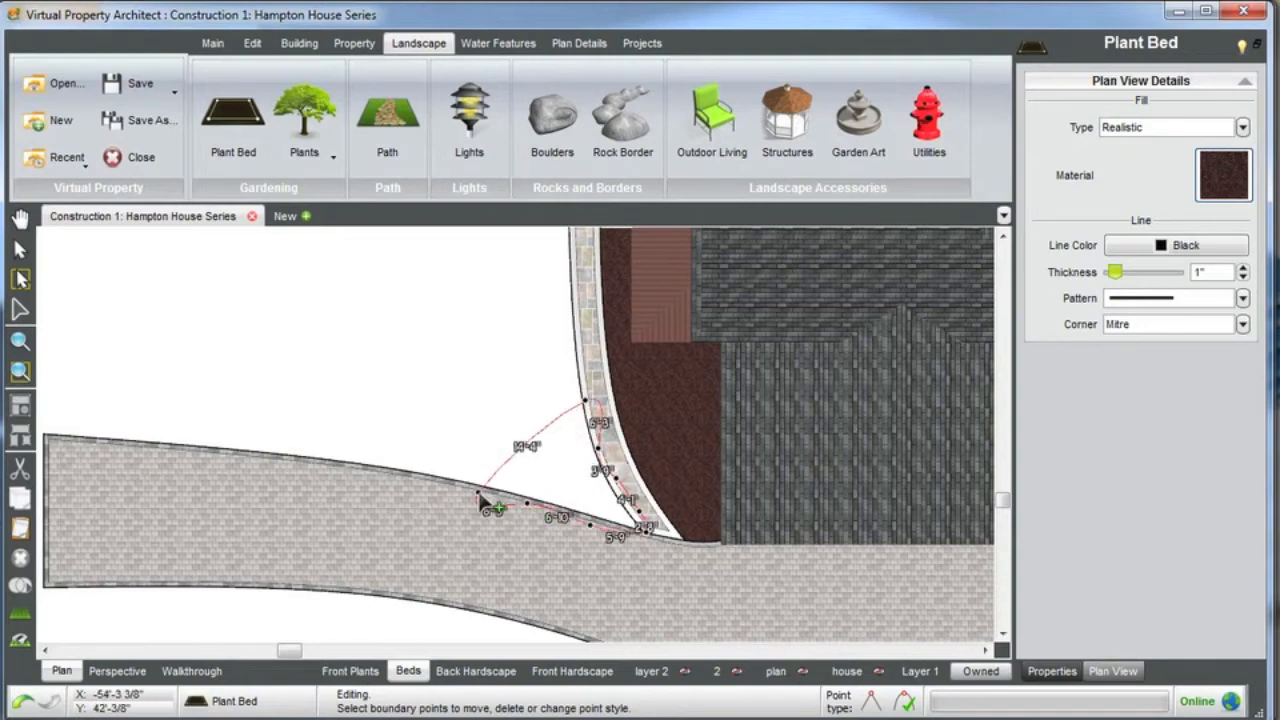
{"action": "left_click", "coordinate": [476, 491]}
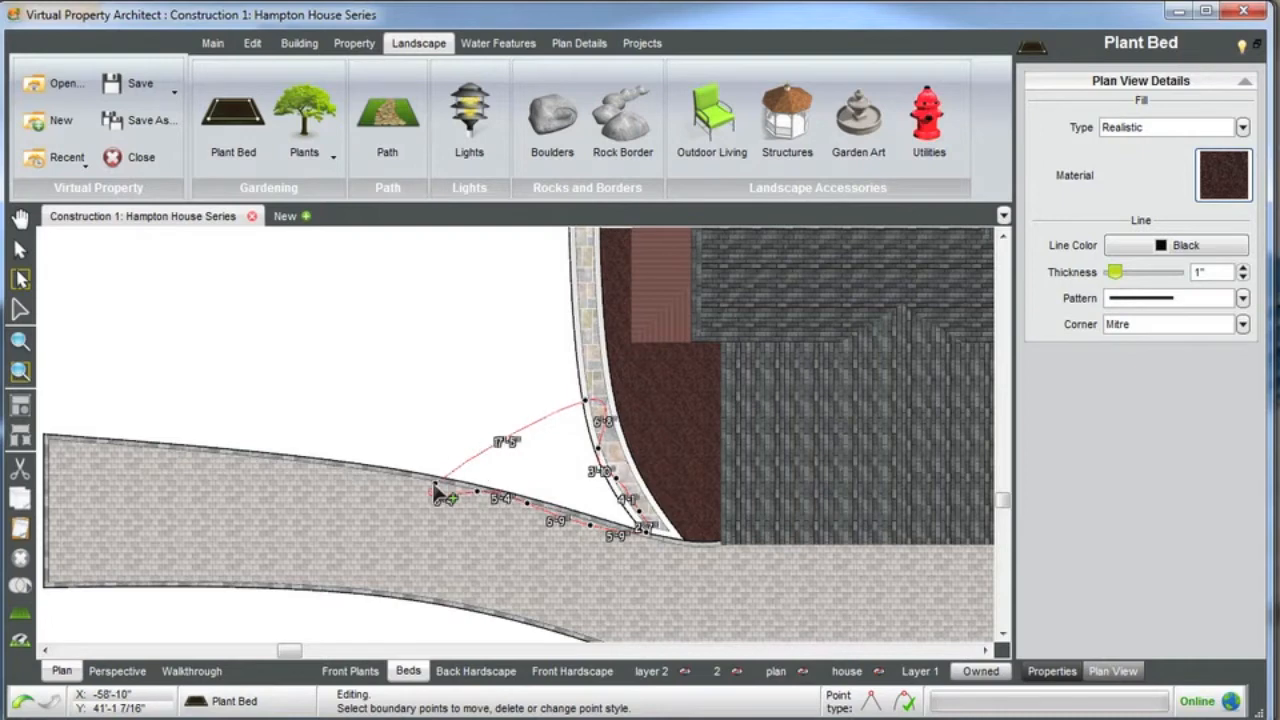
{"action": "left_click", "coordinate": [430, 483]}
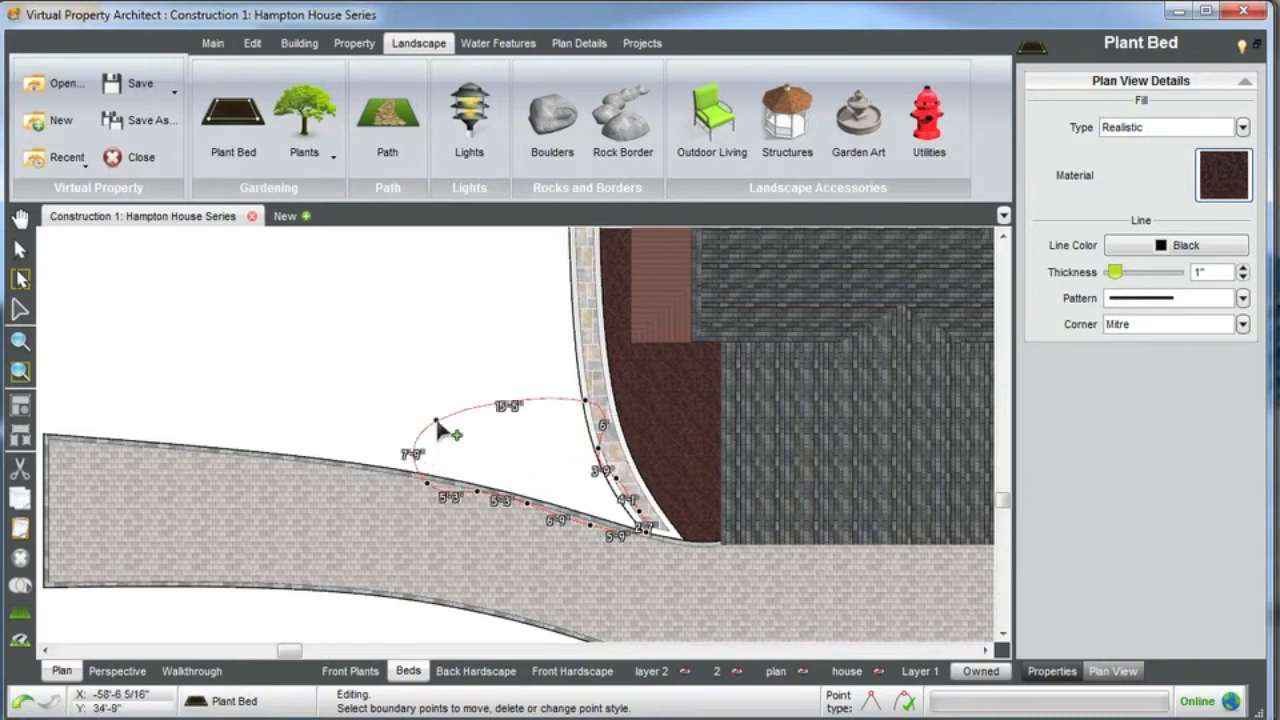
Curve the third bed's outer edge across the lawn from the driveway back to the walkway and finish the outline.
{"action": "left_click", "coordinate": [455, 410]}
{"action": "left_click", "coordinate": [524, 371]}
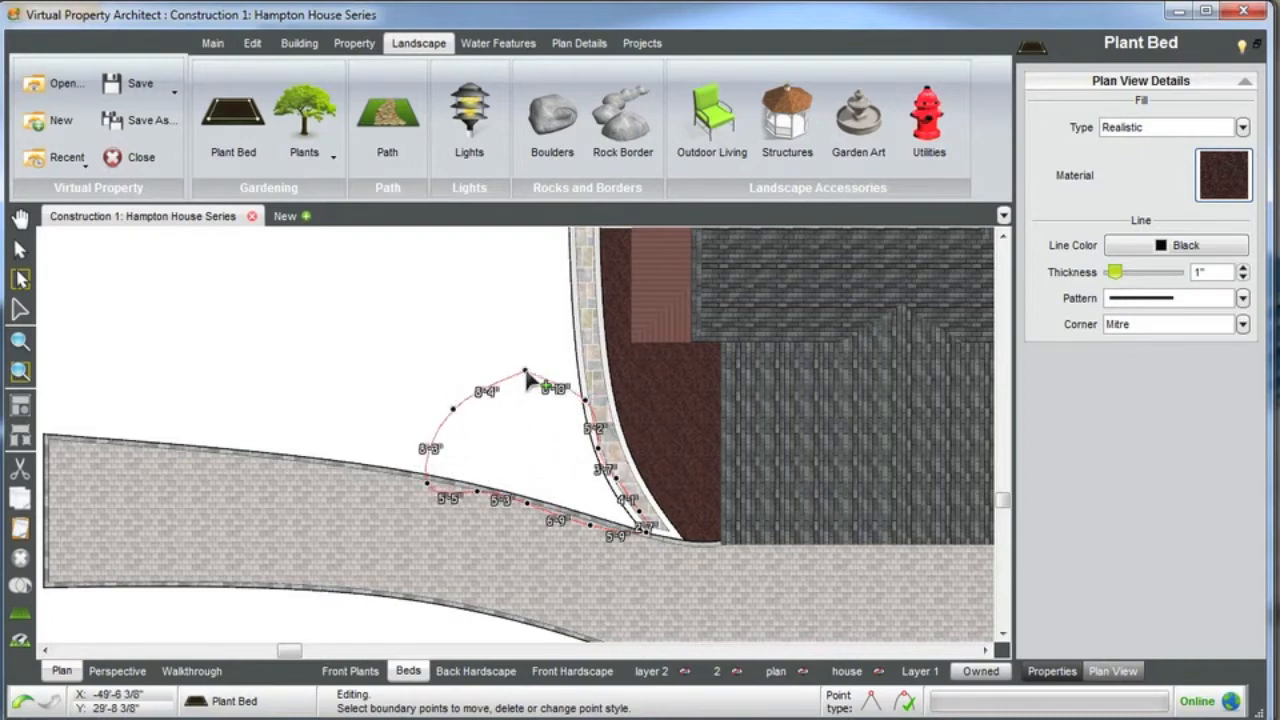
{"action": "left_click", "coordinate": [582, 353]}
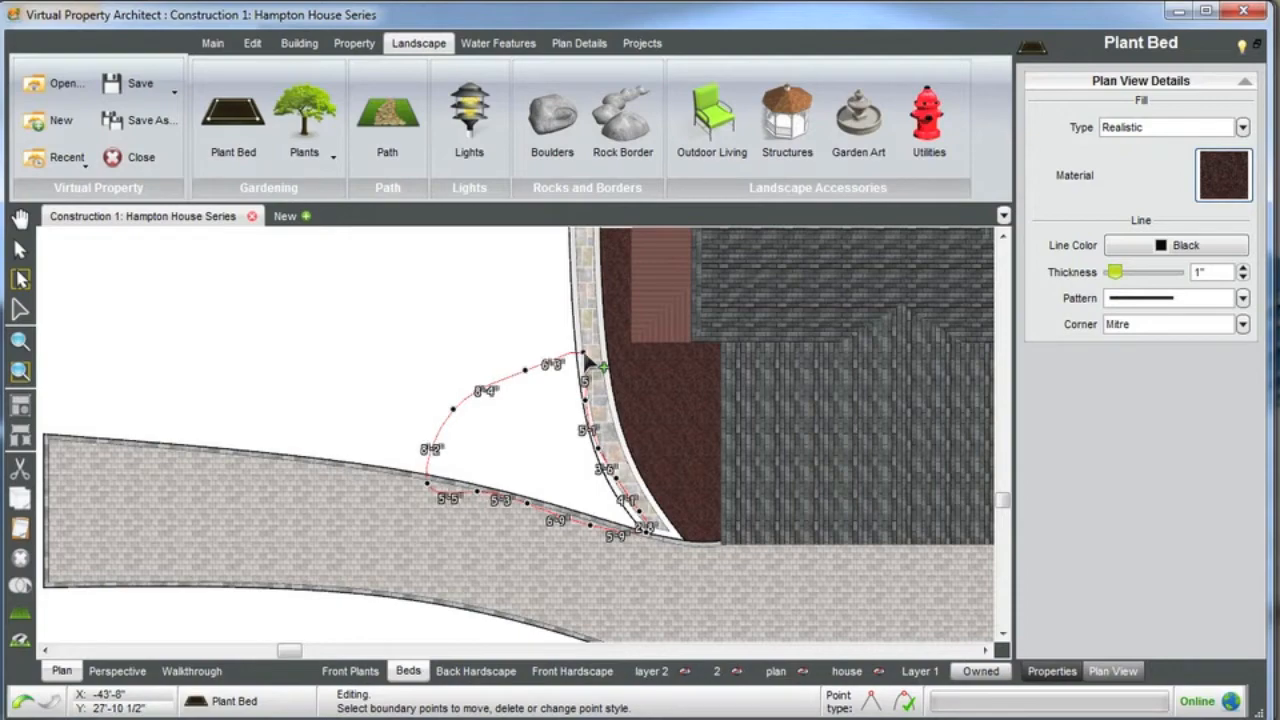
{"action": "double_click", "coordinate": [584, 355]}
Check in the perspective view how the third bed fits the corner between the front walkway and driveway.
{"action": "left_click", "coordinate": [117, 671]}
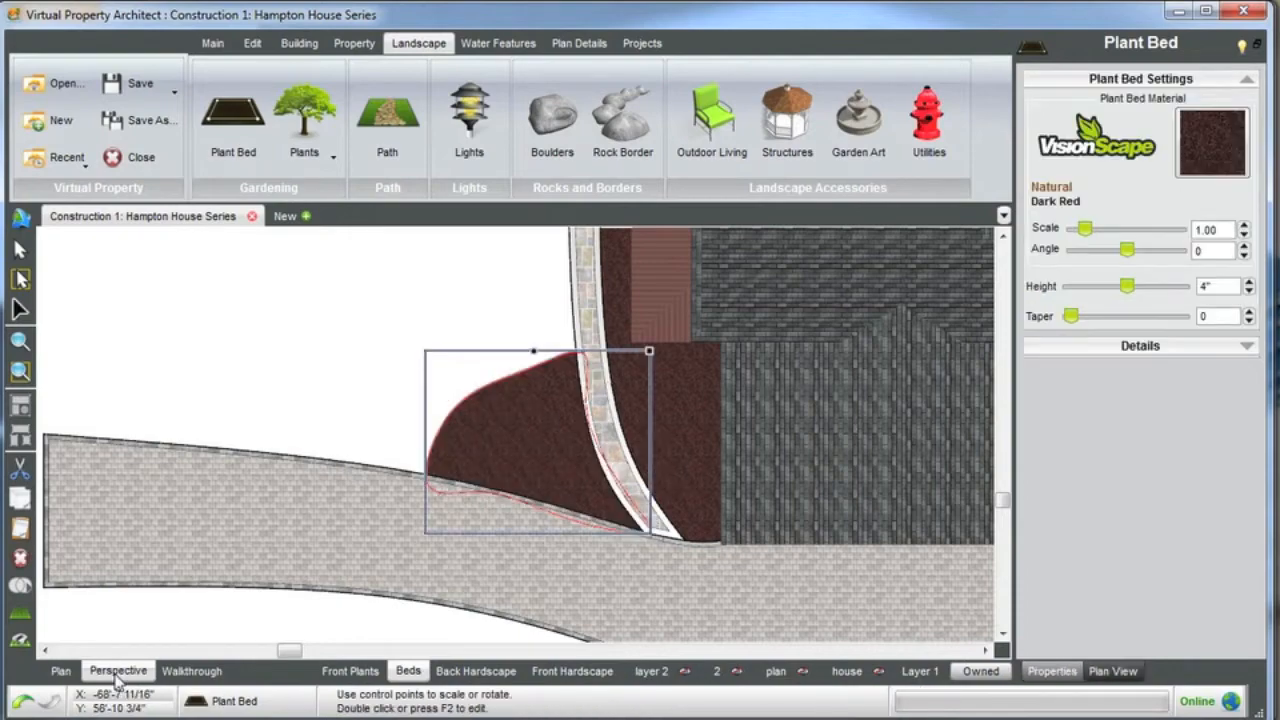
{"action": "scroll", "coordinate": [687, 418], "scroll_direction": "up", "scroll_amount": 6}
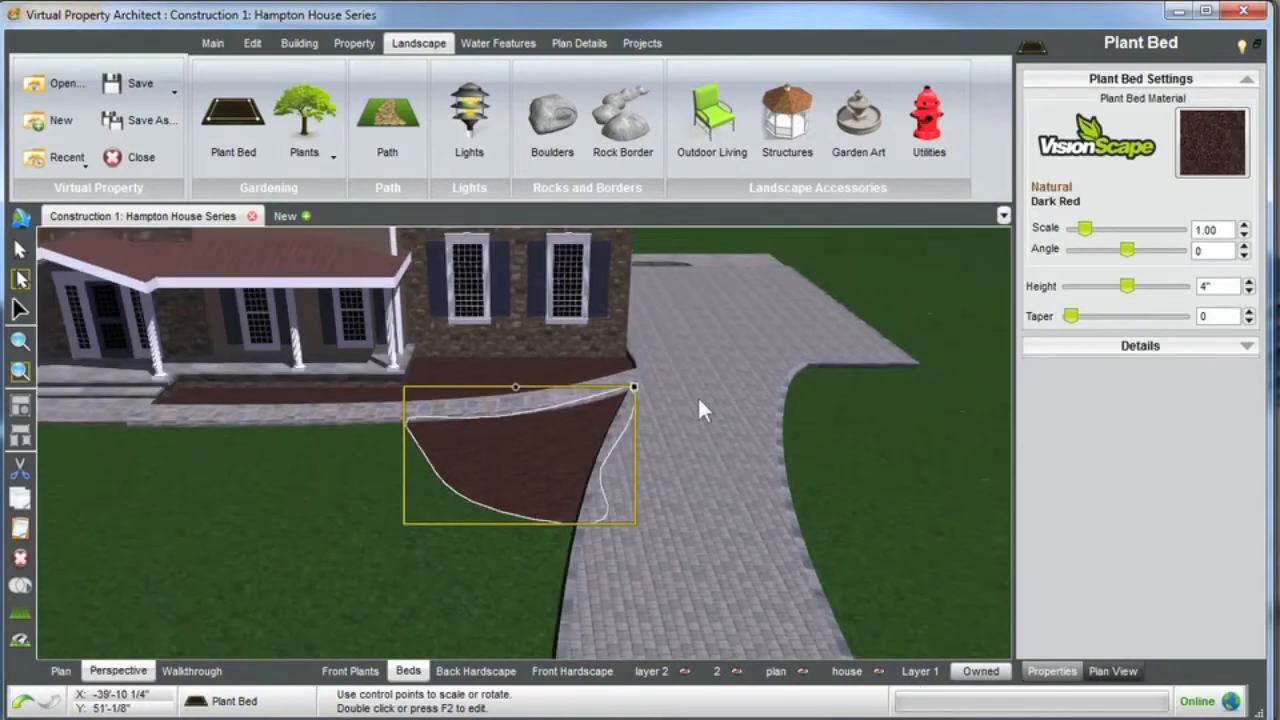
{"action": "scroll", "coordinate": [698, 397], "scroll_direction": "down", "scroll_amount": 1}
{"action": "left_click", "coordinate": [826, 275]}
{"action": "middle_click_drag", "start_coordinate": [690, 425], "coordinate": [632, 485]}
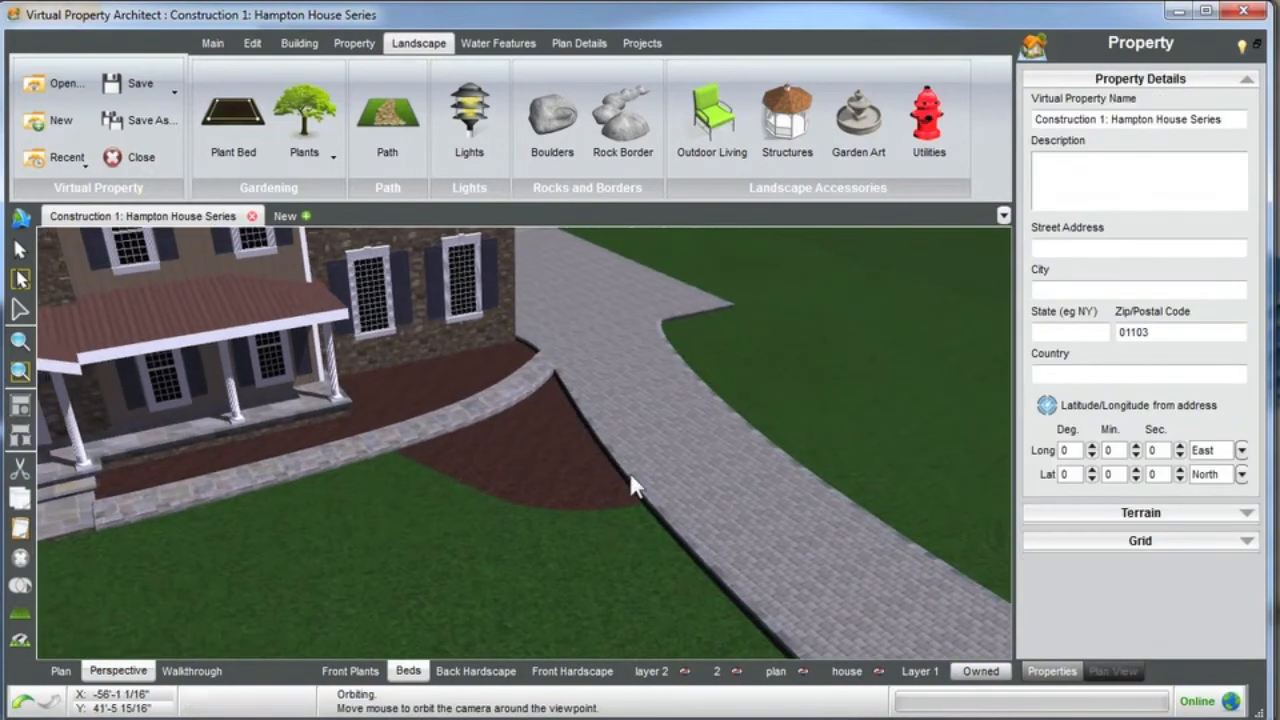
Make Front Plants the current layer and frame the plant bed between the front walkway and the house's driveway-side wing.
{"action": "middle_click_drag", "start_coordinate": [565, 318], "coordinate": [340, 395]}
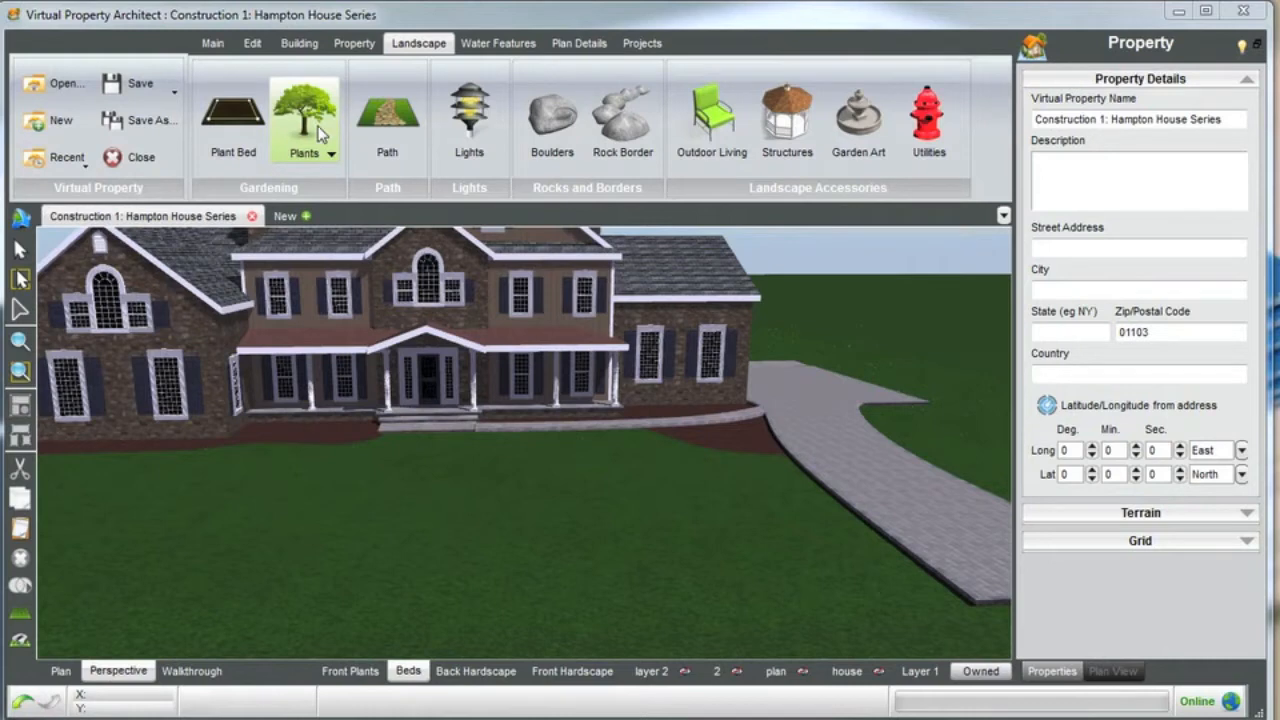
{"action": "left_click", "coordinate": [345, 671]}
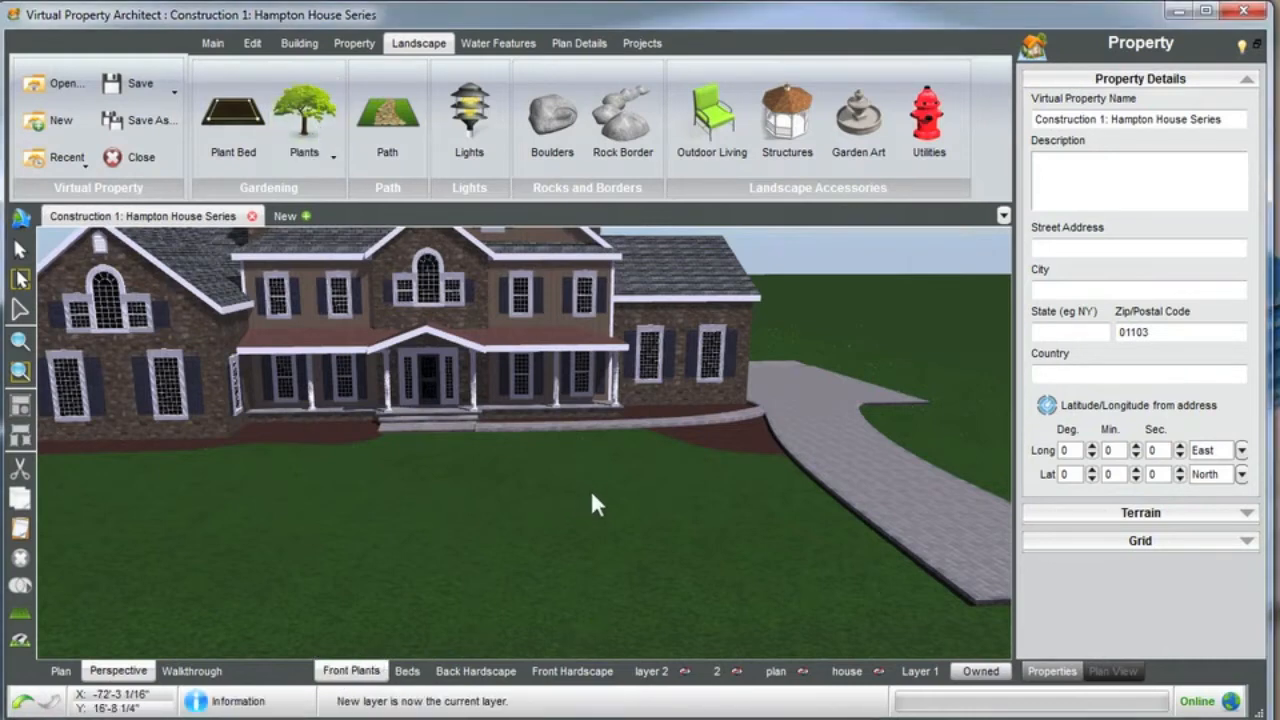
{"action": "left_click", "coordinate": [659, 408]}
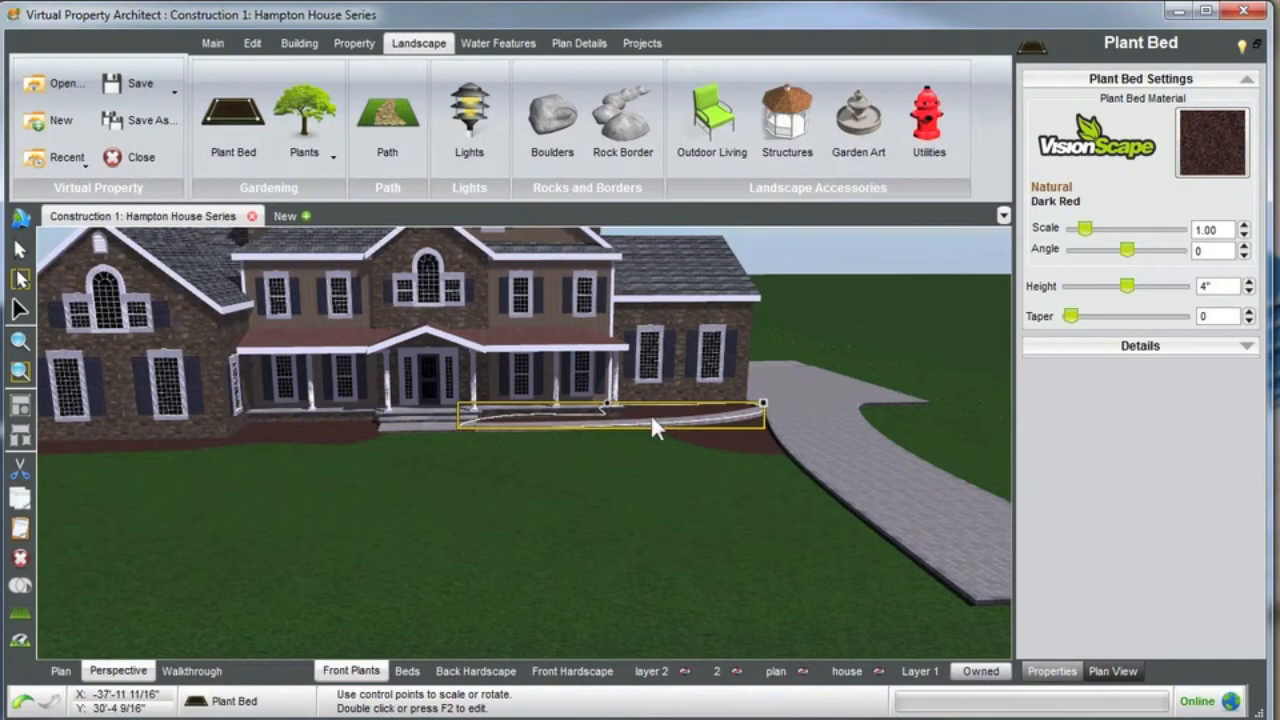
{"action": "middle_click_drag", "start_coordinate": [665, 408], "coordinate": [664, 415]}
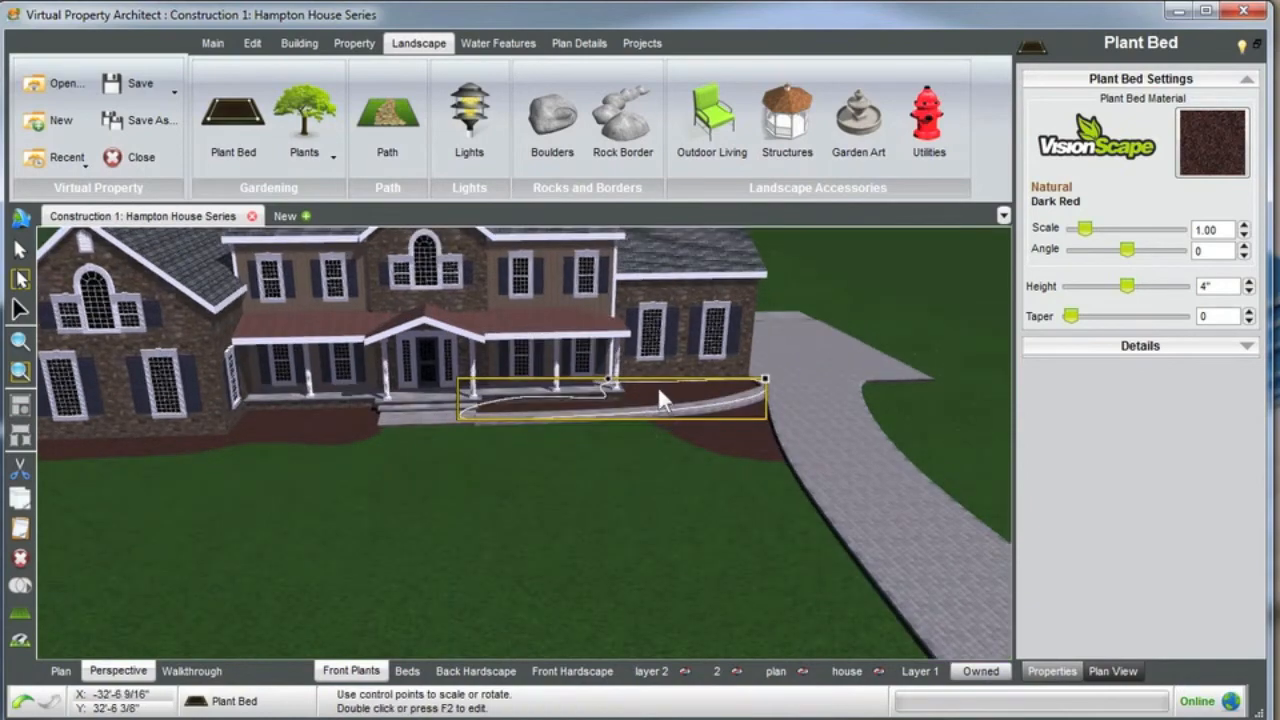
{"action": "scroll", "coordinate": [659, 390], "scroll_direction": "up", "scroll_amount": 1}
{"action": "scroll", "coordinate": [575, 457], "scroll_direction": "up", "scroll_amount": 3}
{"action": "middle_click_drag", "start_coordinate": [585, 471], "coordinate": [586, 444]}
{"action": "left_click", "coordinate": [918, 252]}
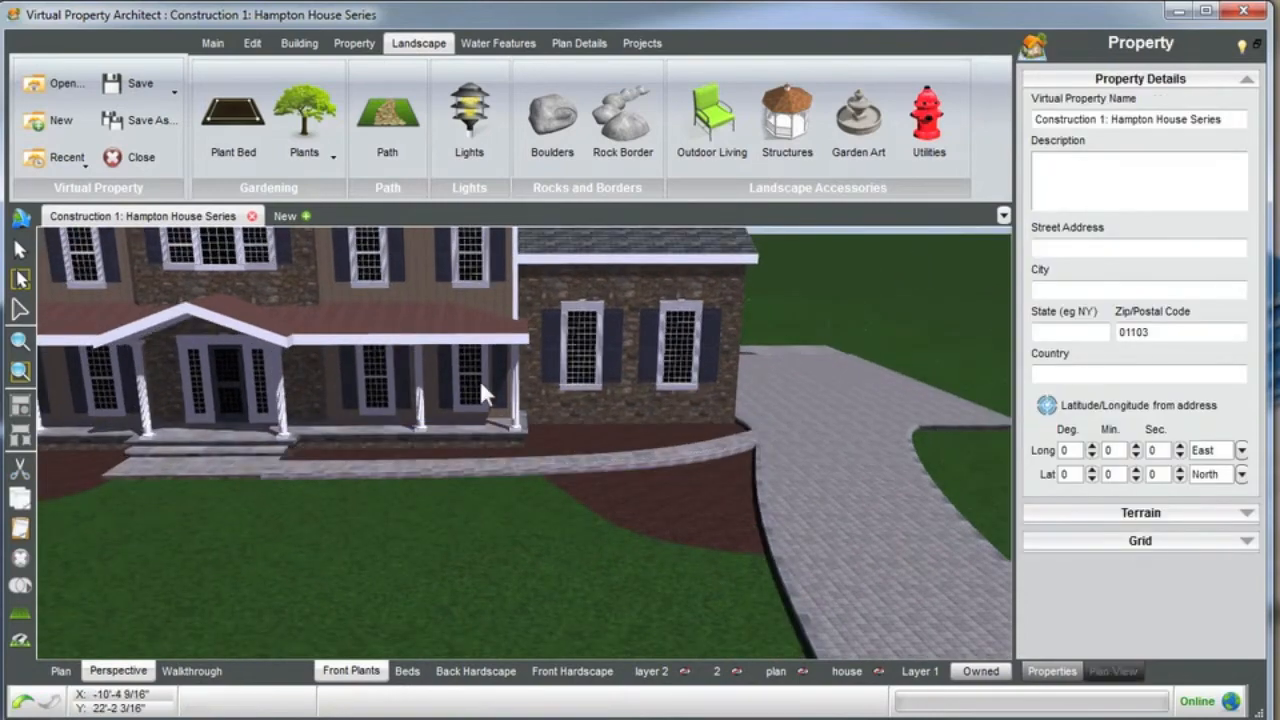
Choose the Fireglow Japanese Maple from the Maple category and place it in the bed below the two windows beside the driveway.
{"action": "left_click", "coordinate": [309, 120]}
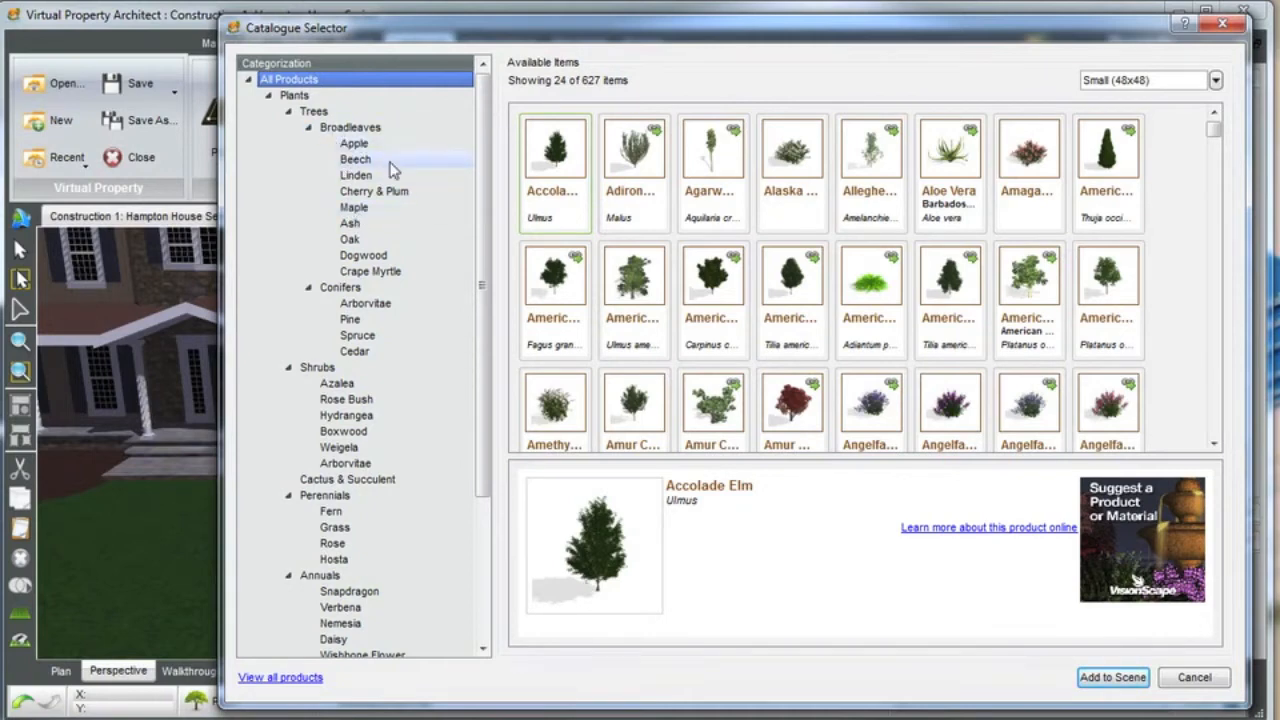
{"action": "left_click", "coordinate": [360, 209]}
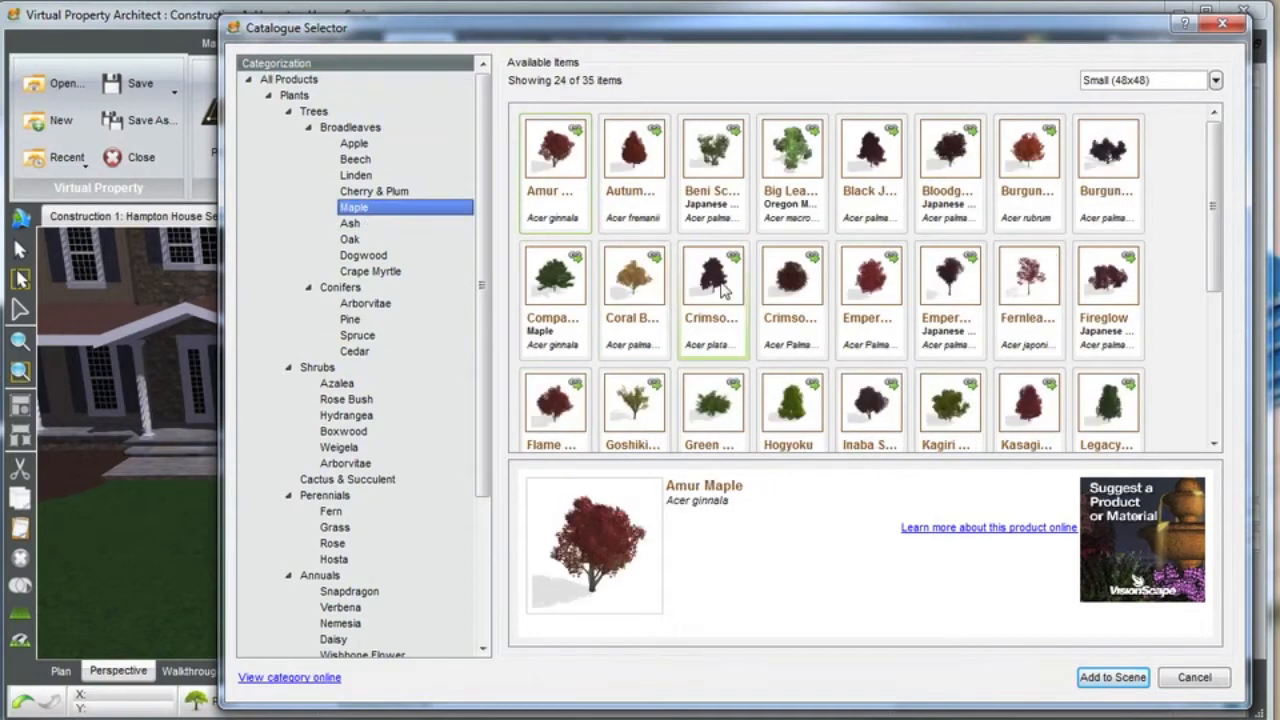
{"action": "left_click", "coordinate": [868, 298]}
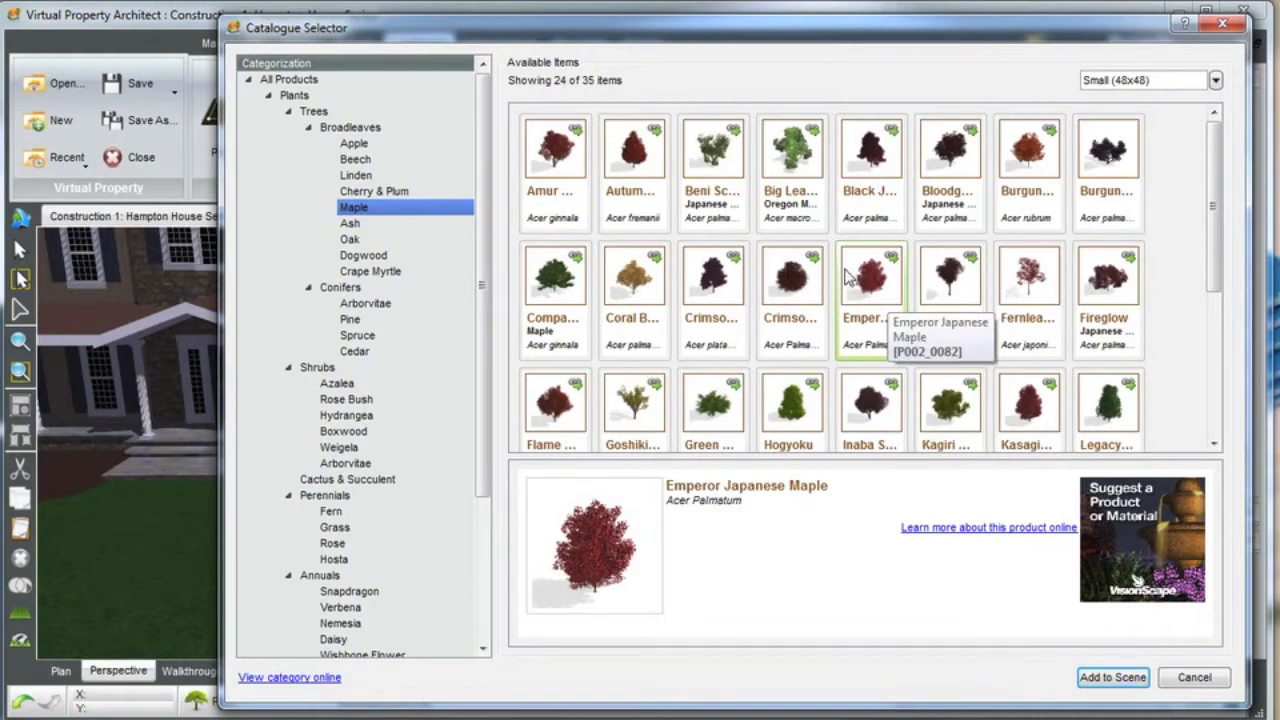
{"action": "left_click", "coordinate": [1103, 290]}
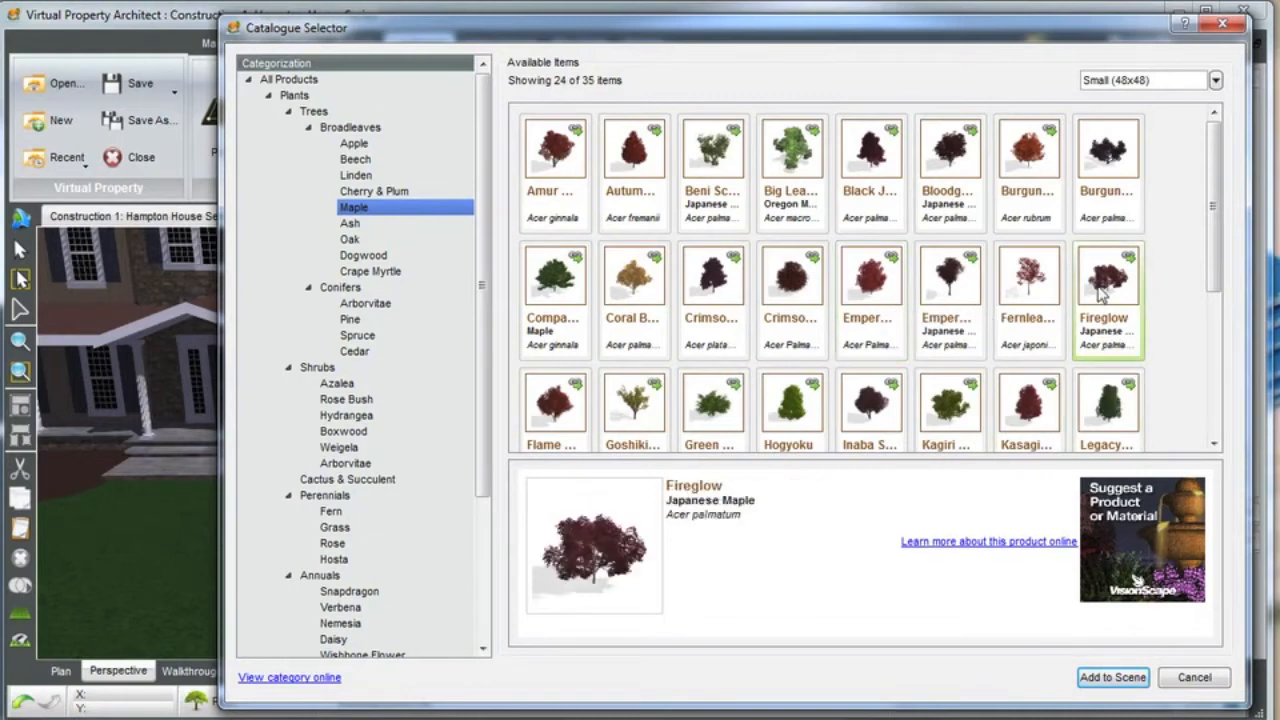
{"action": "scroll", "coordinate": [930, 326], "scroll_direction": "down", "scroll_amount": 2}
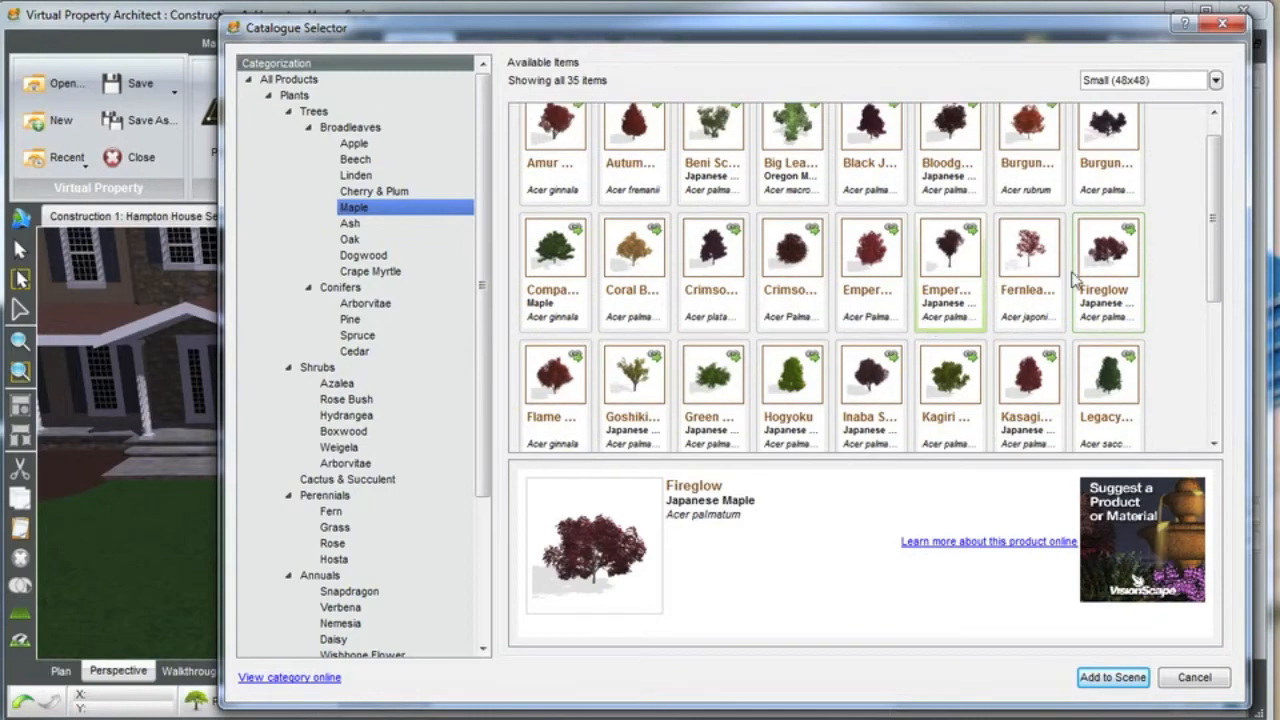
{"action": "left_click", "coordinate": [1110, 677]}
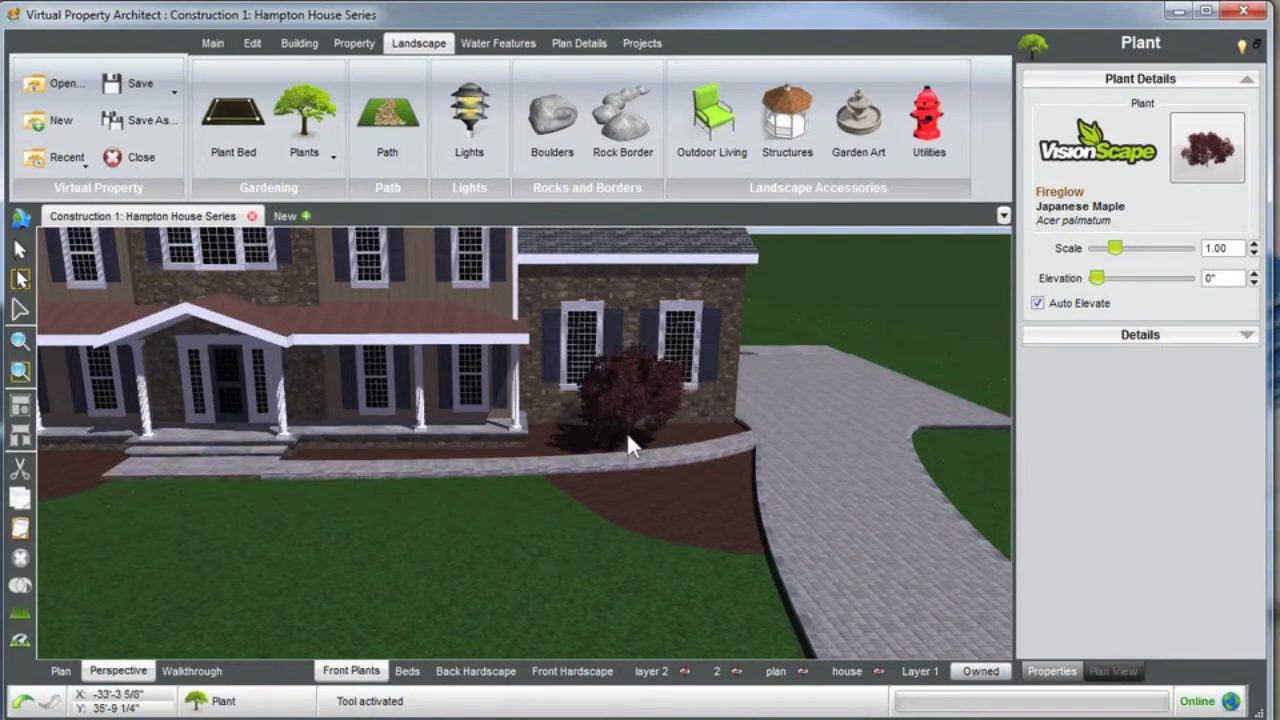
{"action": "left_click", "coordinate": [632, 446]}
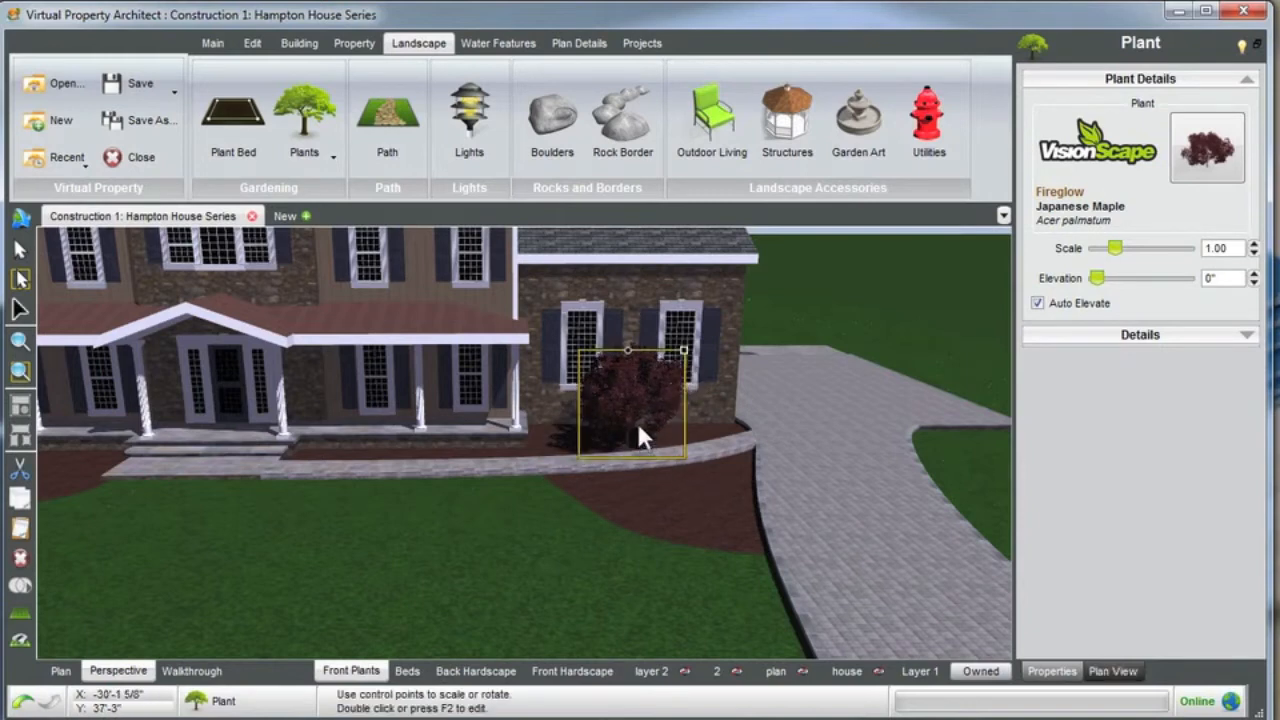
In the plan view, rotate the Fireglow maple clockwise and move it off the walkway edge toward the house wall.
{"action": "scroll", "coordinate": [637, 422], "scroll_direction": "up", "scroll_amount": 2}
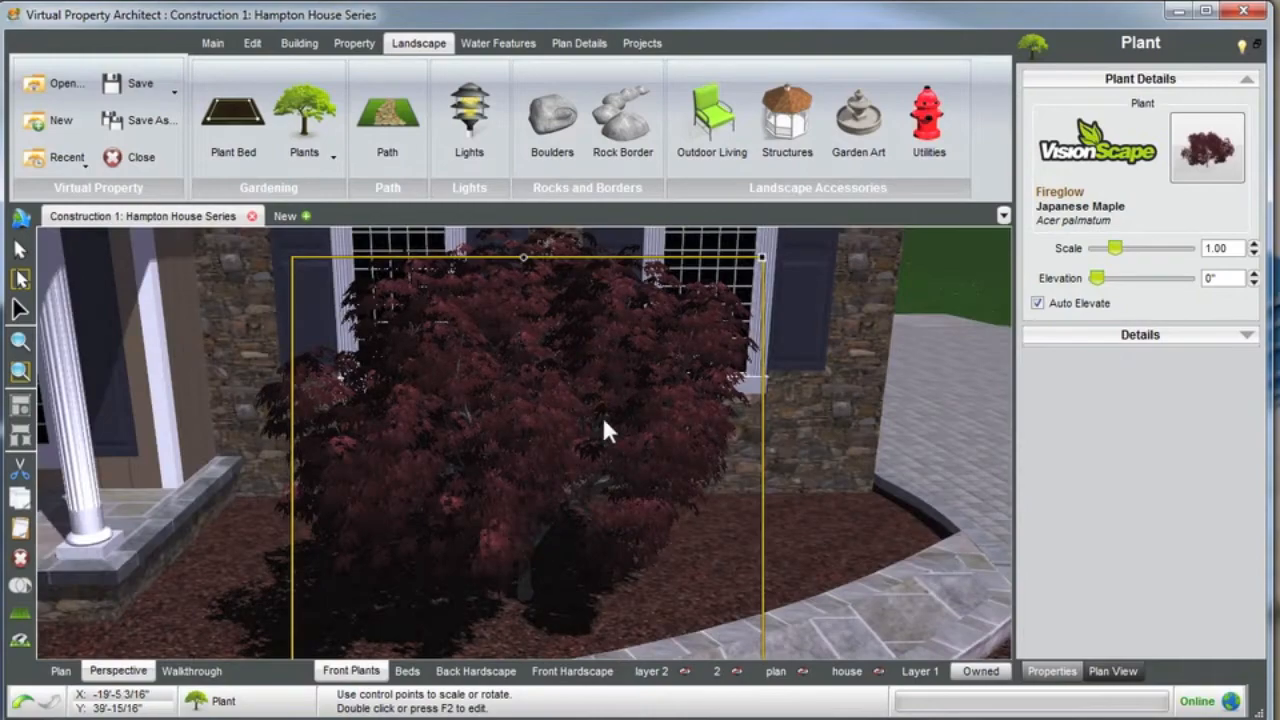
{"action": "scroll", "coordinate": [595, 420], "scroll_direction": "down", "scroll_amount": 1}
{"action": "middle_click_drag", "start_coordinate": [590, 426], "coordinate": [565, 460]}
{"action": "scroll", "coordinate": [563, 462], "scroll_direction": "down", "scroll_amount": 2}
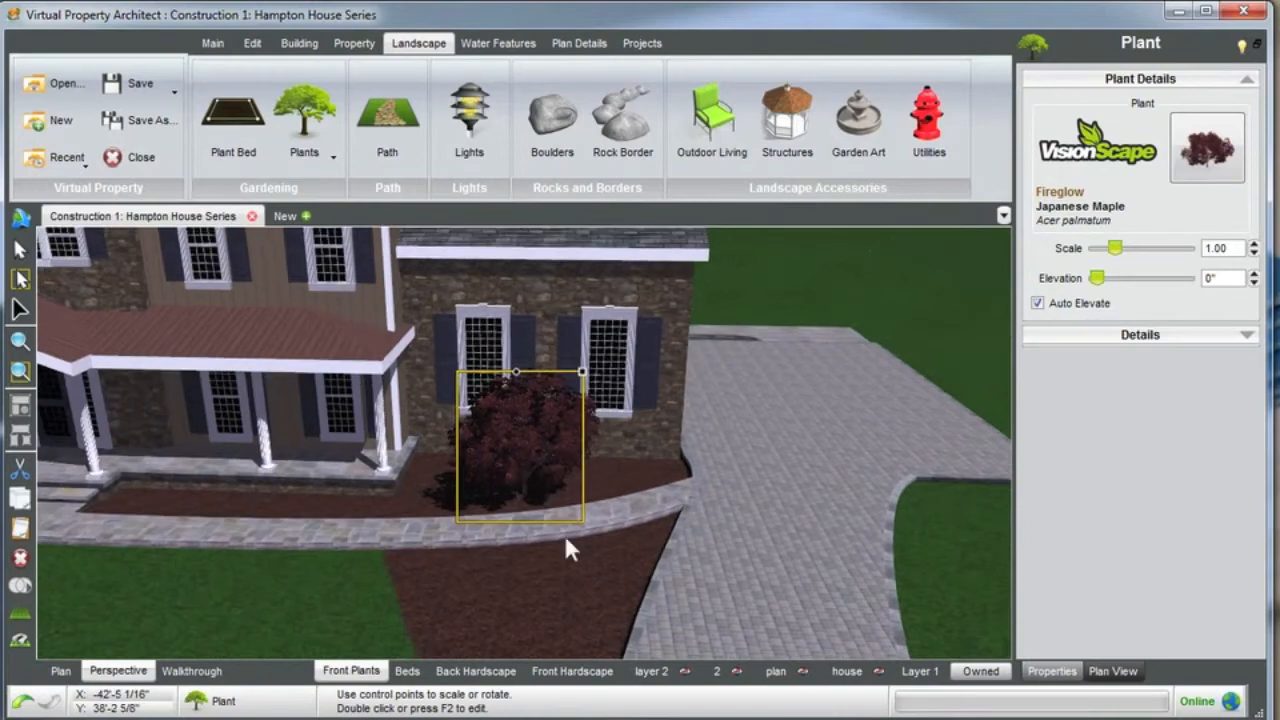
{"action": "left_click", "coordinate": [61, 672]}
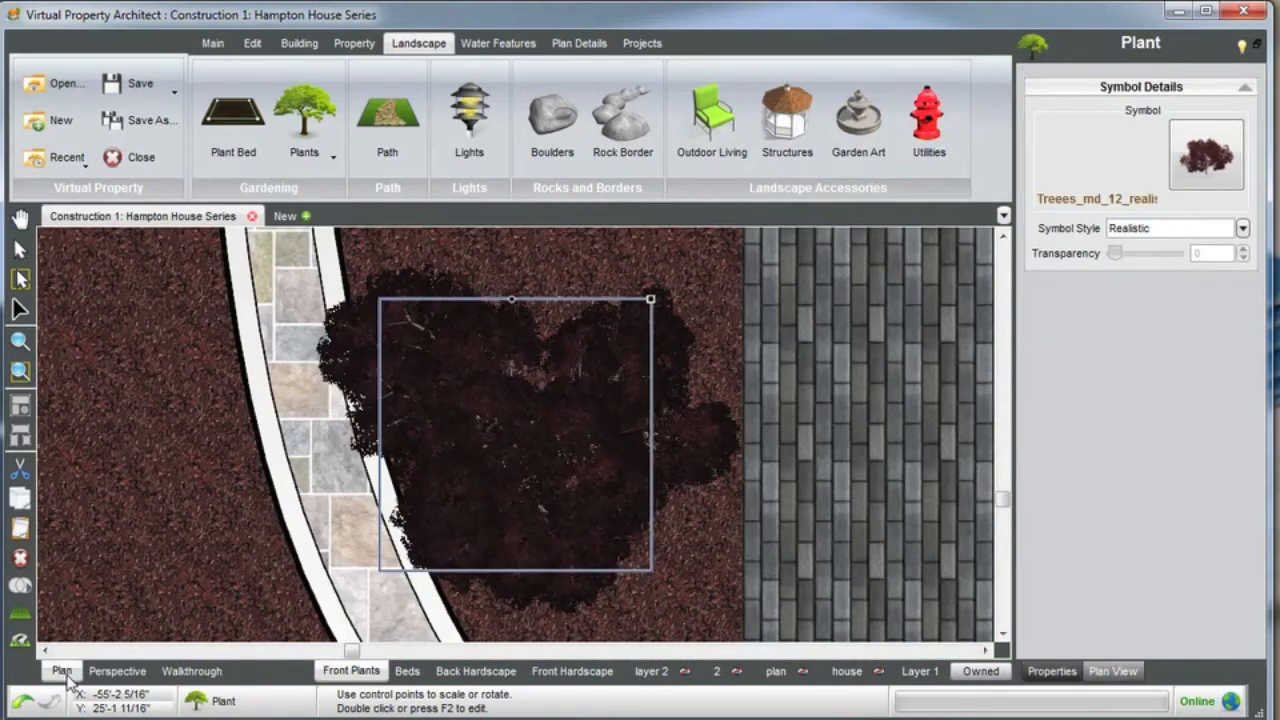
{"action": "scroll", "coordinate": [558, 395], "scroll_direction": "down", "scroll_amount": 4}
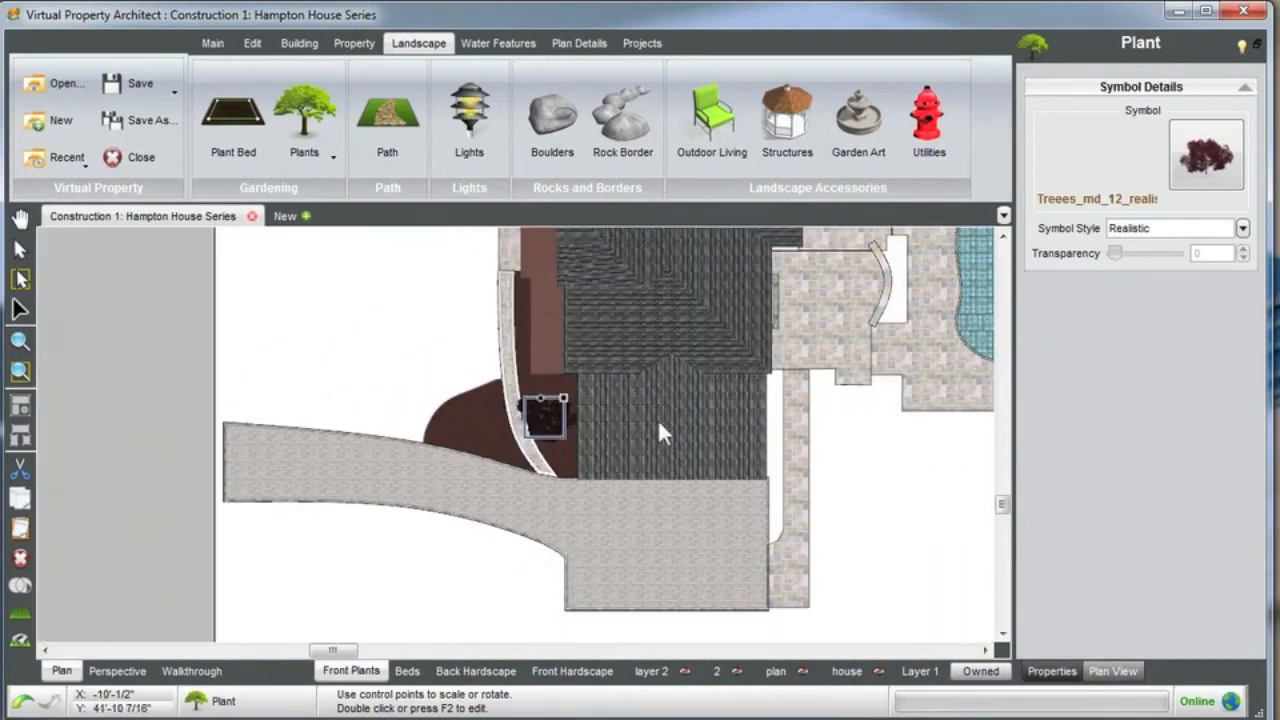
{"action": "scroll", "coordinate": [560, 420], "scroll_direction": "up", "scroll_amount": 2}
{"action": "scroll", "coordinate": [556, 415], "scroll_direction": "up", "scroll_amount": 3}
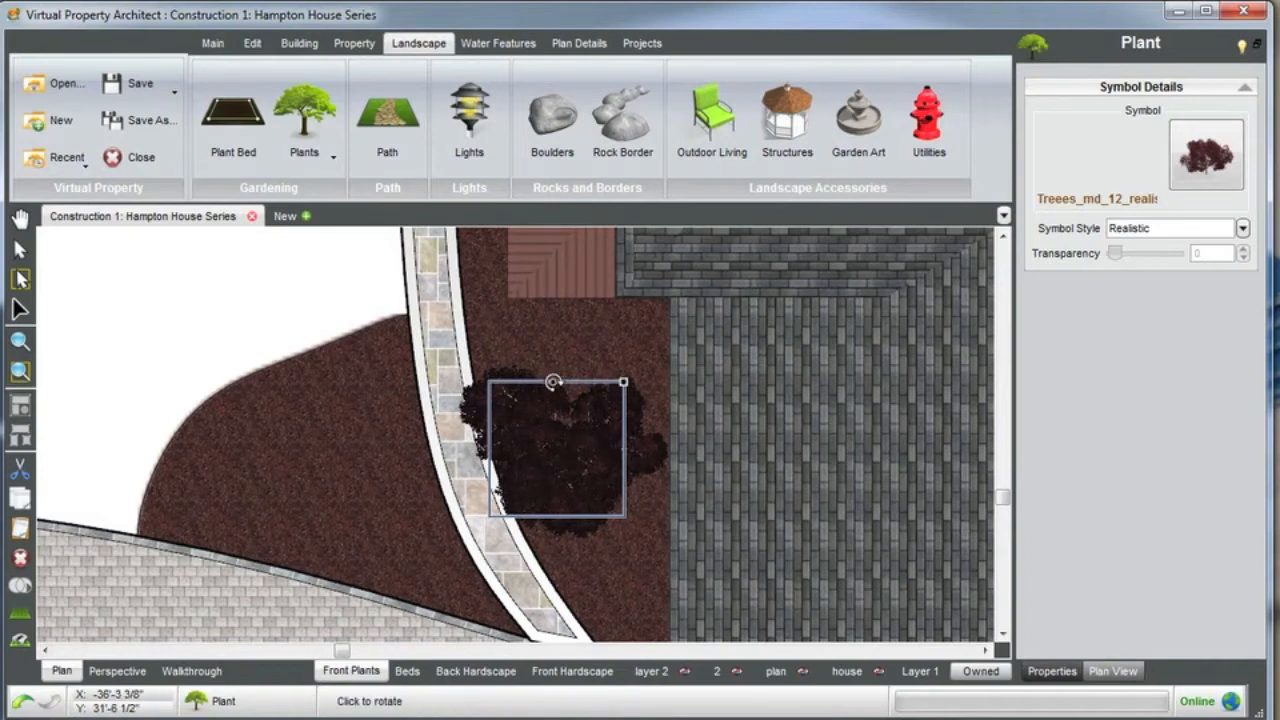
{"action": "left_click_drag", "start_coordinate": [553, 381], "coordinate": [635, 420]}
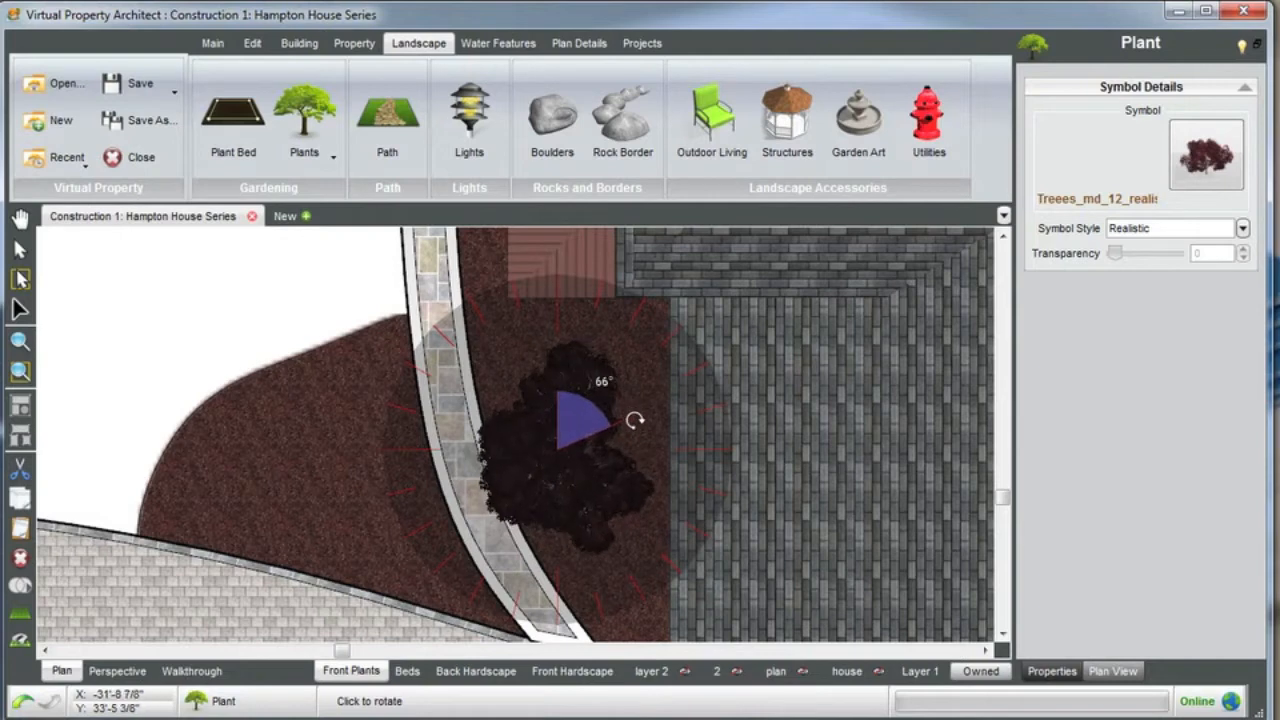
{"action": "left_click_drag", "start_coordinate": [647, 491], "coordinate": [676, 430]}
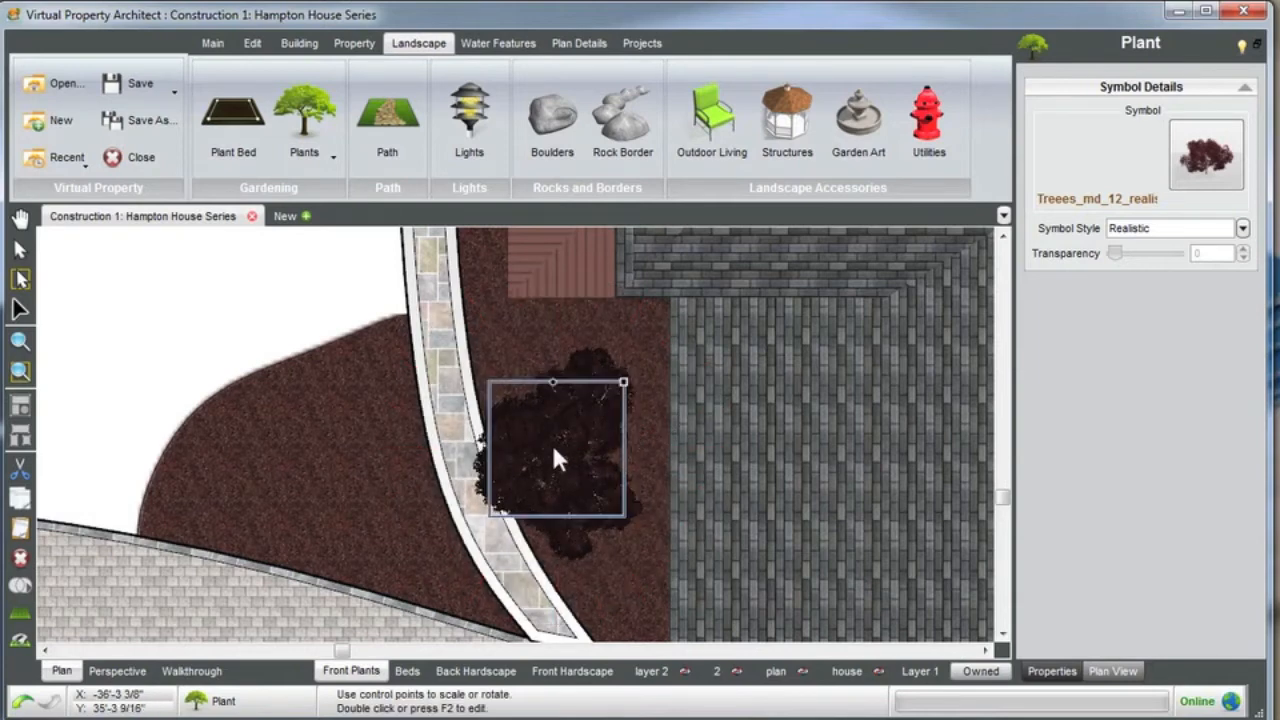
{"action": "left_click_drag", "start_coordinate": [559, 437], "coordinate": [605, 440]}
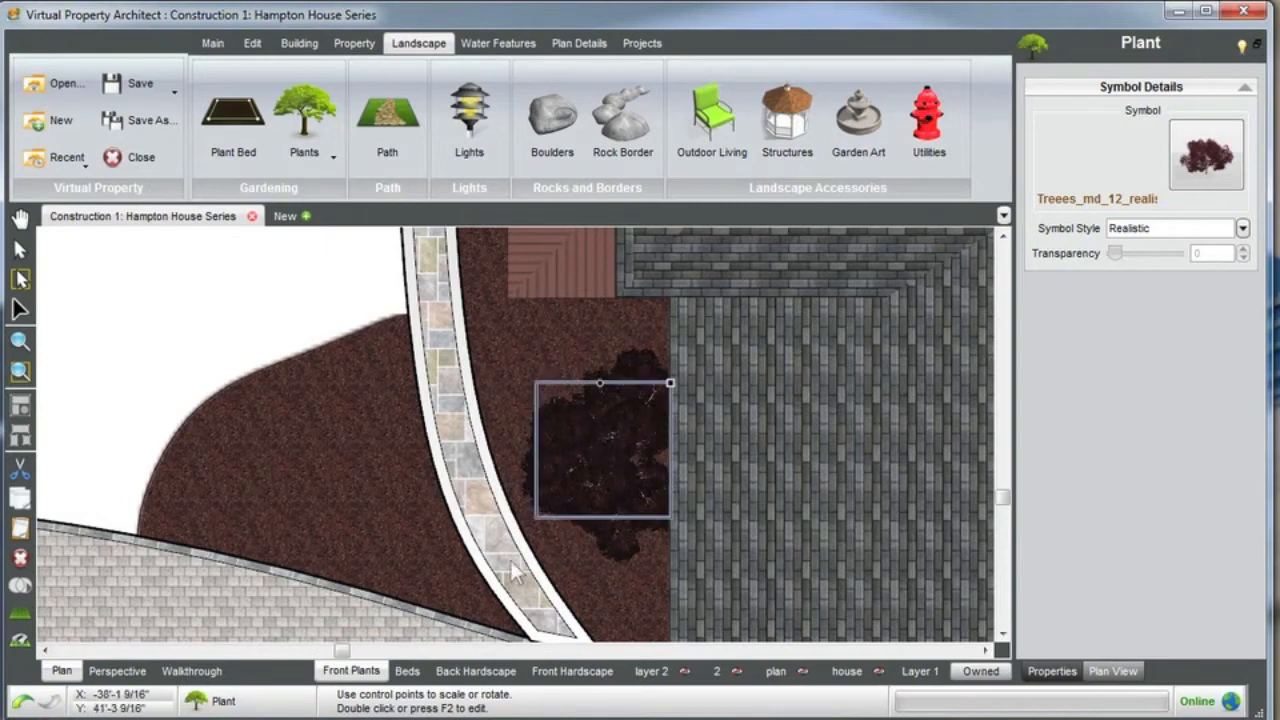
In the perspective view, raise the maple's elevation to about 2'-6 5/16", and shift it slightly toward the driveway with Auto Elevate on.
{"action": "left_click", "coordinate": [106, 673]}
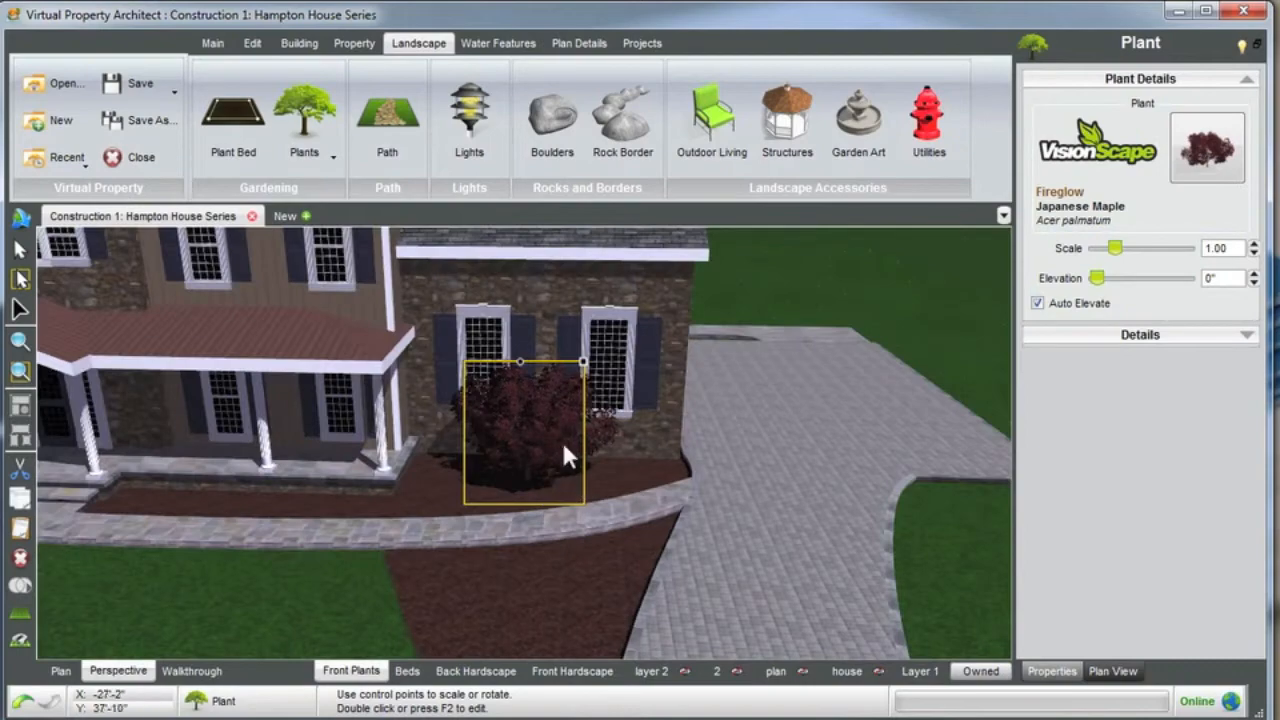
{"action": "scroll", "coordinate": [525, 398], "scroll_direction": "up", "scroll_amount": 4}
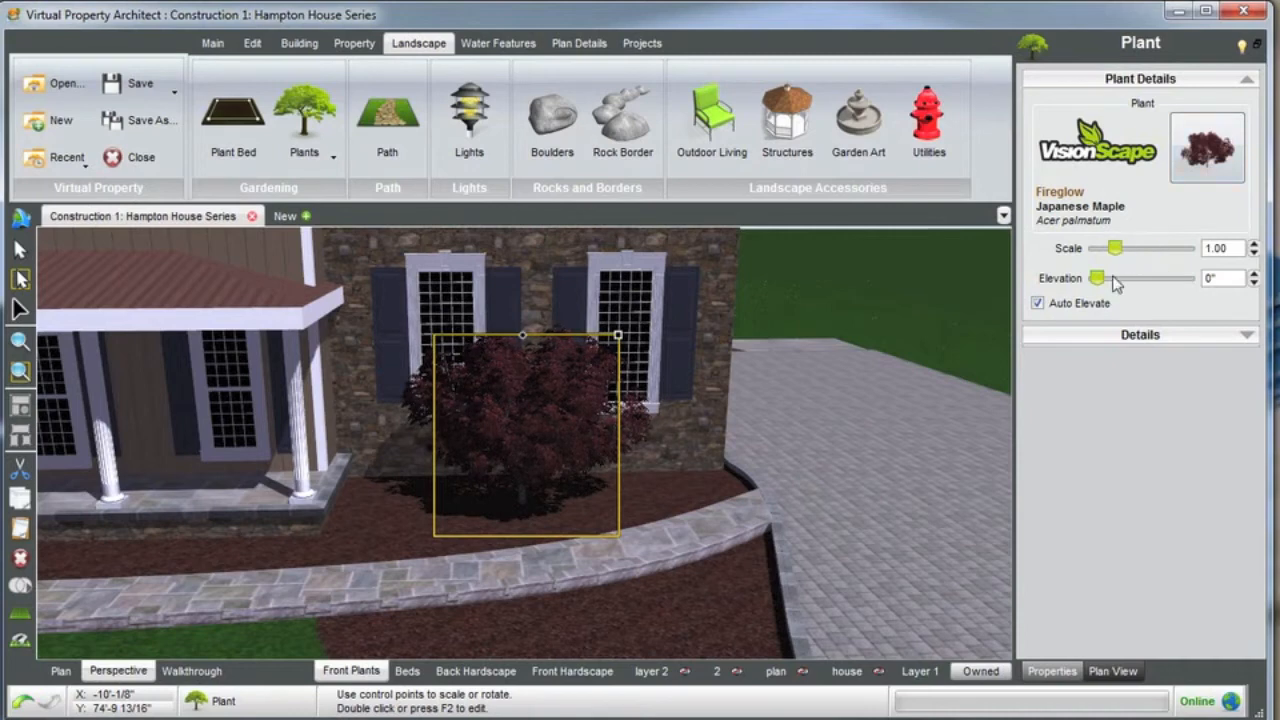
{"action": "mouse_move", "coordinate": [1102, 279]}
{"action": "left_mouse_down"}
{"action": "mouse_move", "coordinate": [1124, 285]}
{"action": "mouse_move", "coordinate": [1097, 285]}
{"action": "left_mouse_up"}
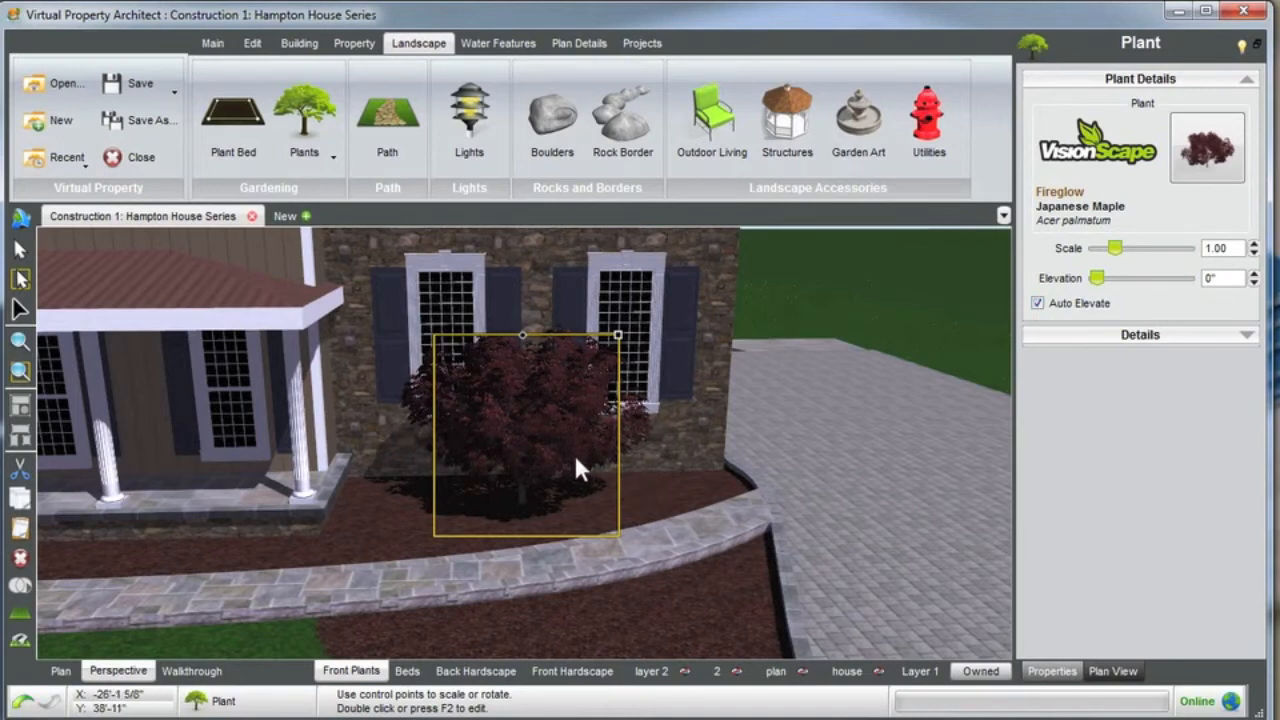
{"action": "left_click", "coordinate": [1038, 303]}
{"action": "left_click_drag", "start_coordinate": [1097, 279], "coordinate": [1112, 284]}
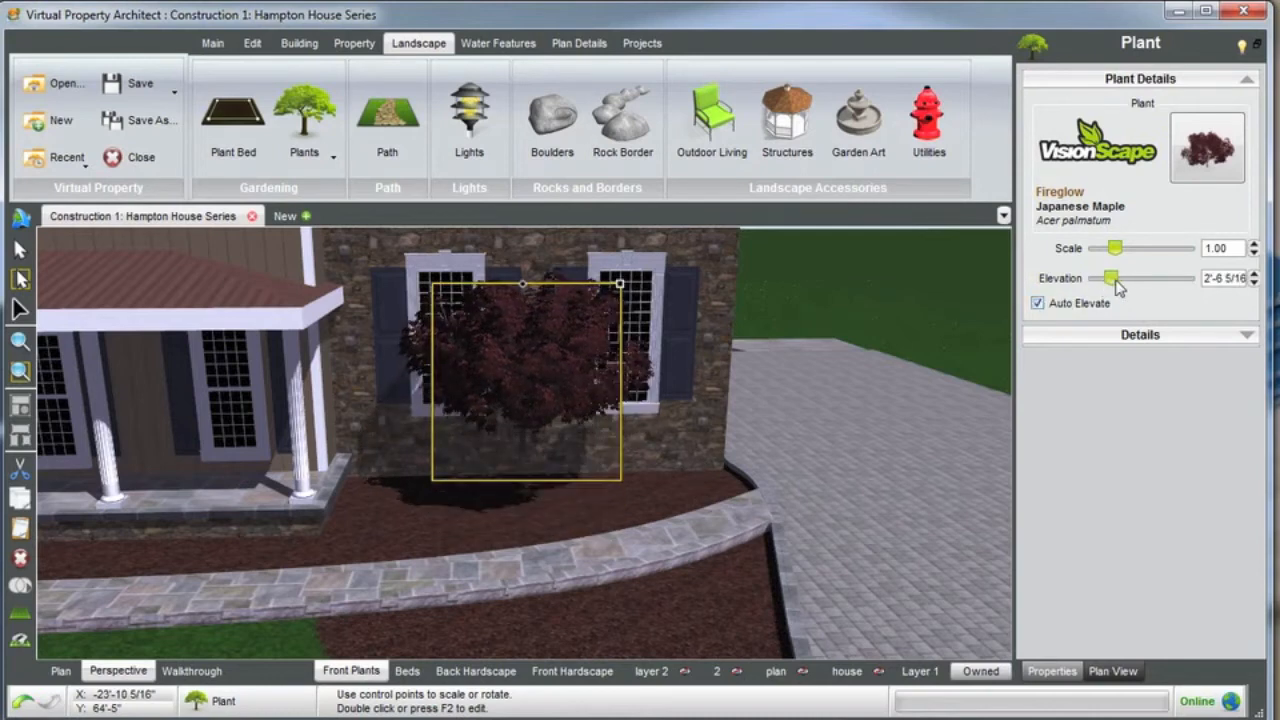
{"action": "mouse_move", "coordinate": [515, 350]}
{"action": "left_mouse_down"}
{"action": "mouse_move", "coordinate": [679, 408]}
{"action": "mouse_move", "coordinate": [603, 402]}
{"action": "mouse_move", "coordinate": [538, 372]}
{"action": "mouse_move", "coordinate": [531, 354]}
{"action": "left_mouse_up"}
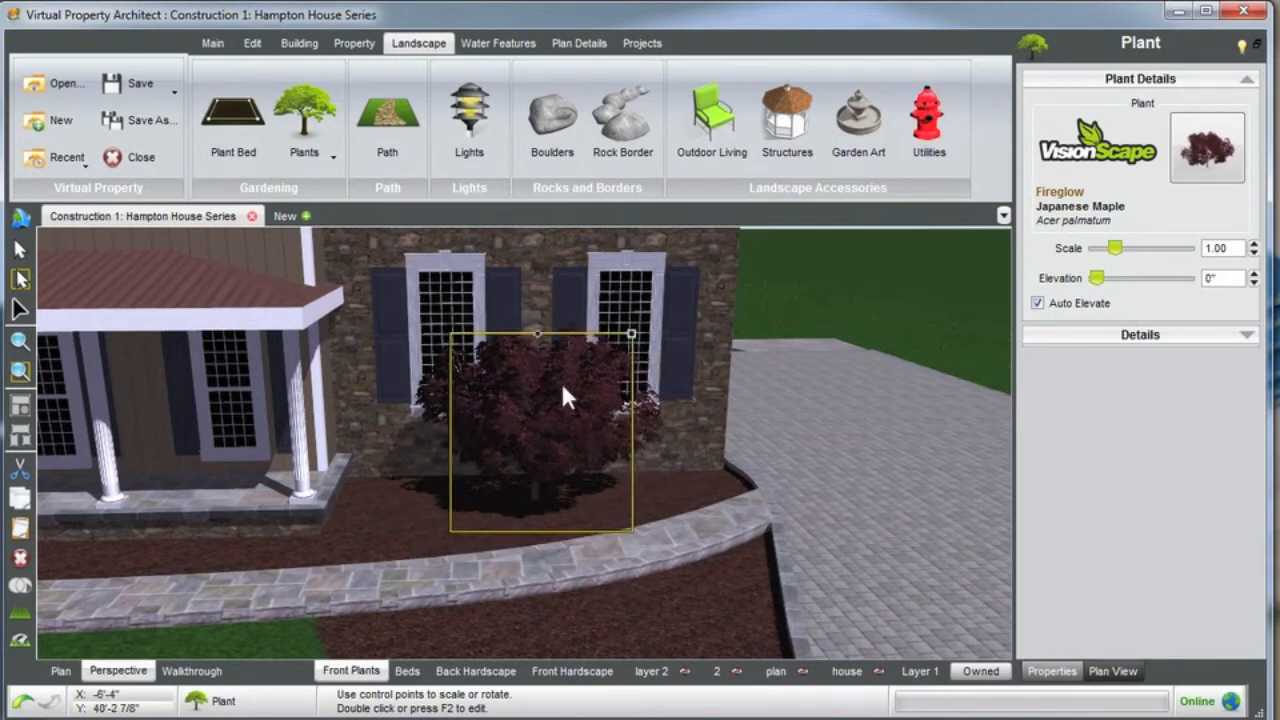
Try moving the maple at an elevation of about 2'-8 1/4" with Auto Elevate off, and move it again with Auto Elevate back on.
{"action": "left_click_drag", "start_coordinate": [1097, 278], "coordinate": [1112, 278]}
{"action": "left_click", "coordinate": [1038, 303]}
{"action": "left_click_drag", "start_coordinate": [502, 416], "coordinate": [566, 363]}
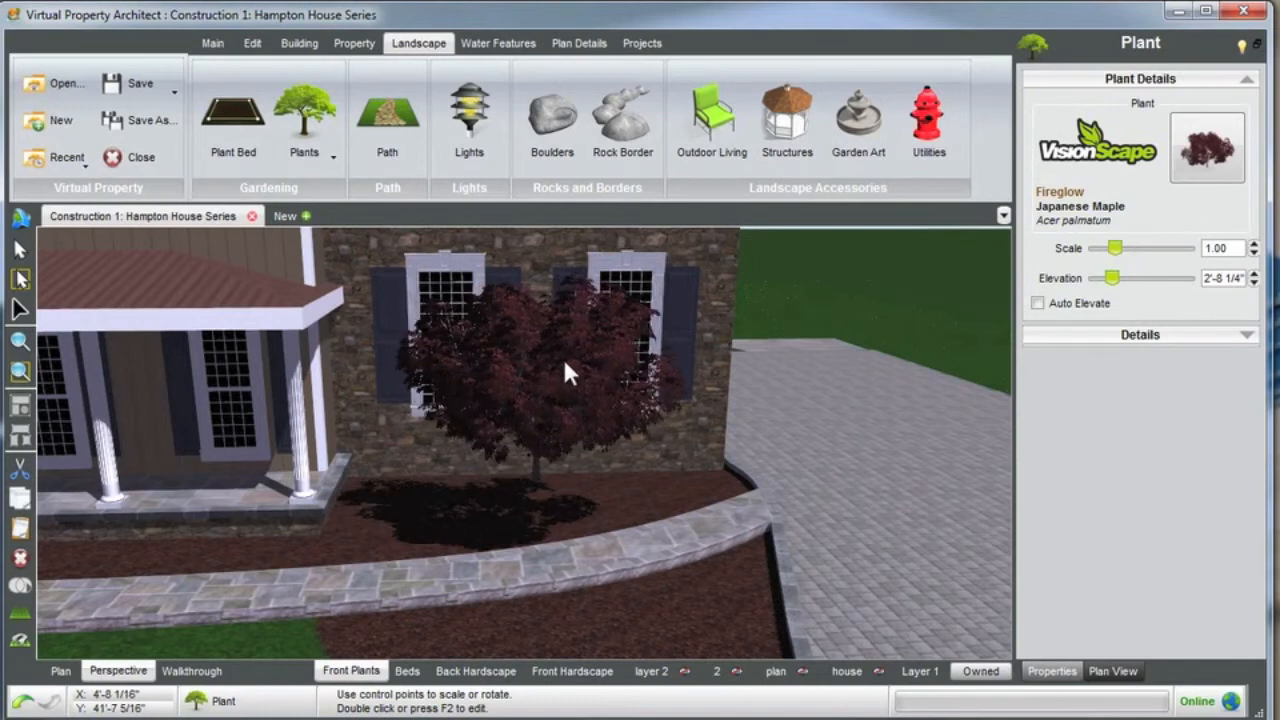
{"action": "left_click", "coordinate": [1038, 304]}
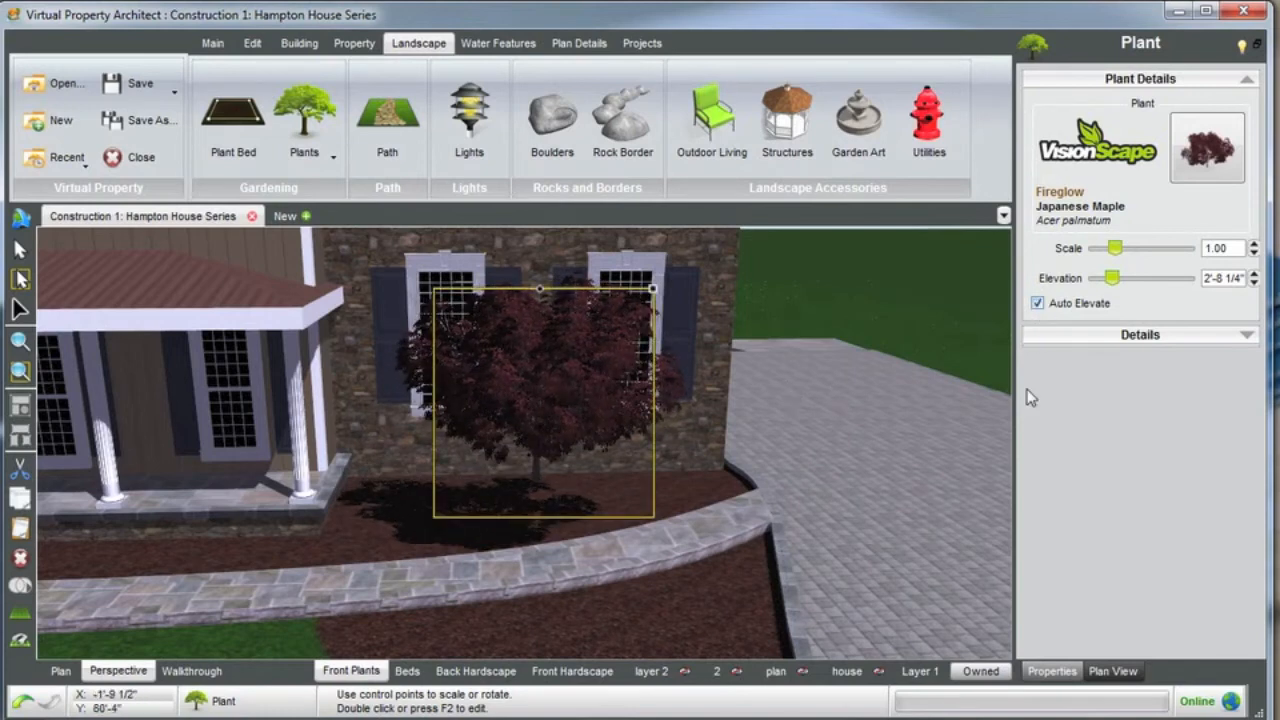
{"action": "left_click_drag", "start_coordinate": [528, 378], "coordinate": [565, 432]}
{"action": "middle_click_drag", "start_coordinate": [565, 432], "coordinate": [563, 430]}
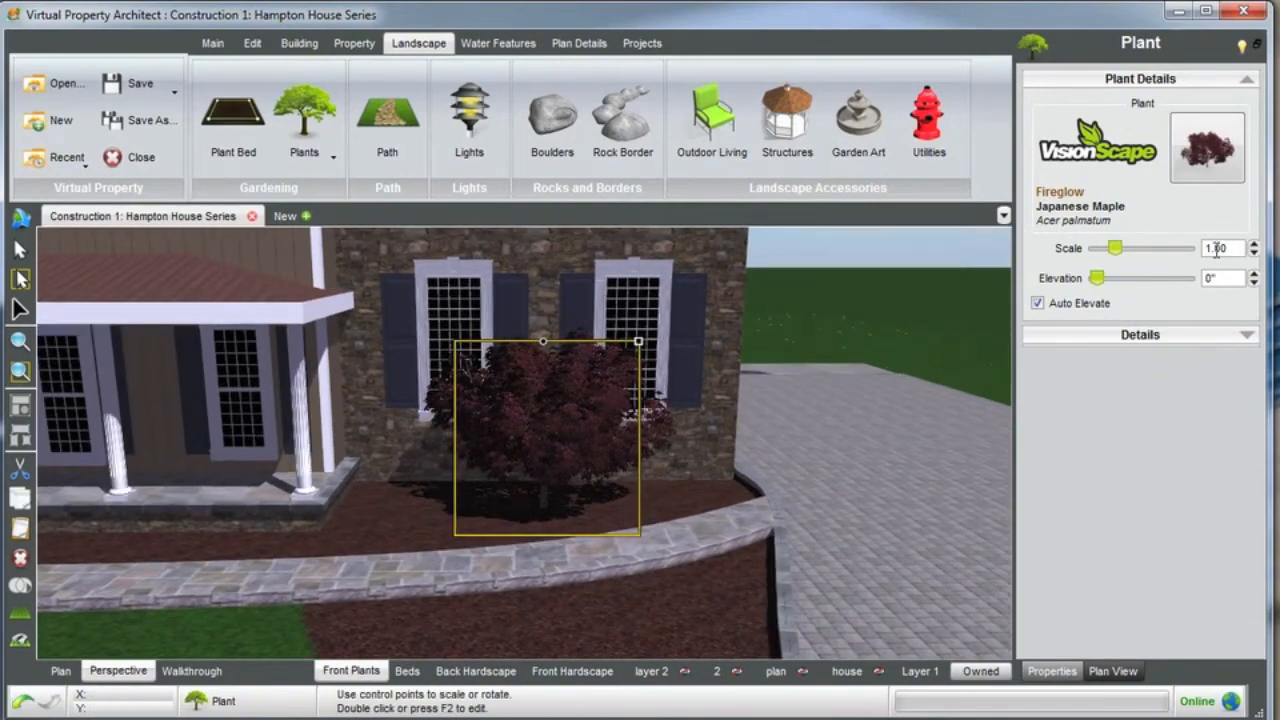
Set the maple's scale to 0.9 and check its size against the windows and bed from different angles.
{"action": "left_click_drag", "start_coordinate": [1235, 248], "coordinate": [1176, 253]}
{"action": "type", "text": "0.9"}
{"action": "key", "text": "Return"}
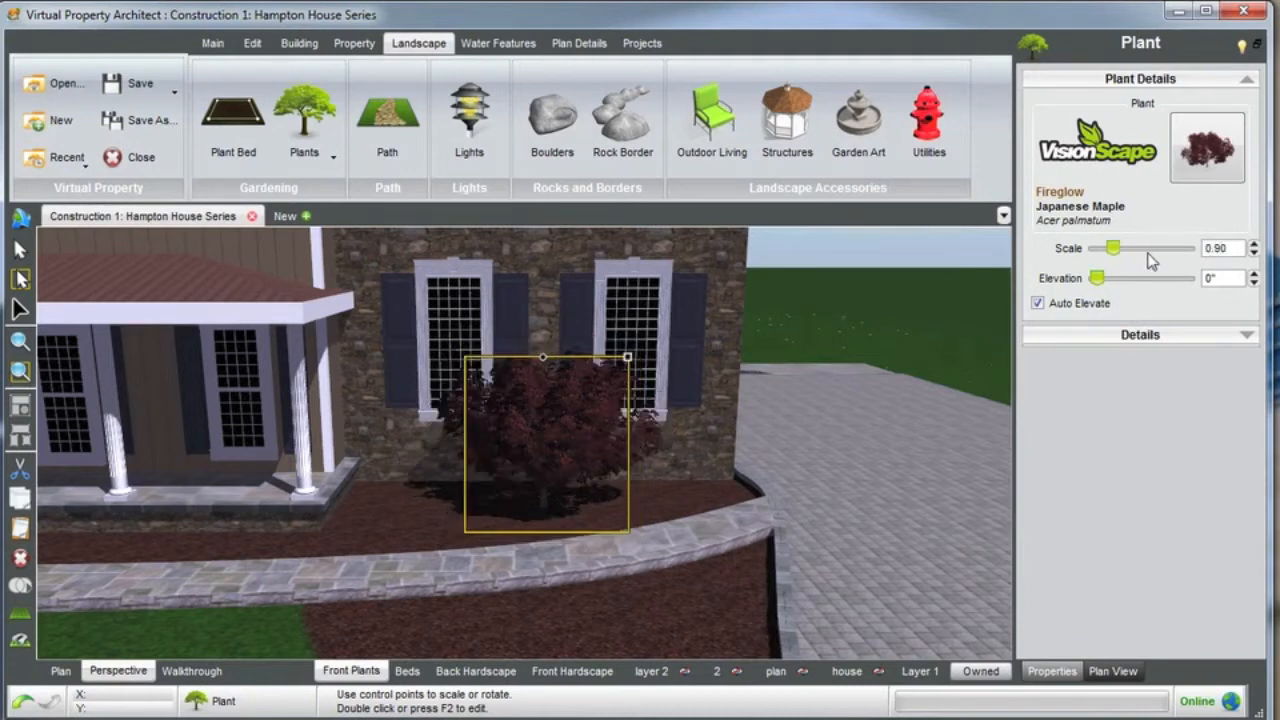
{"action": "middle_click_drag", "start_coordinate": [844, 291], "coordinate": [540, 457]}
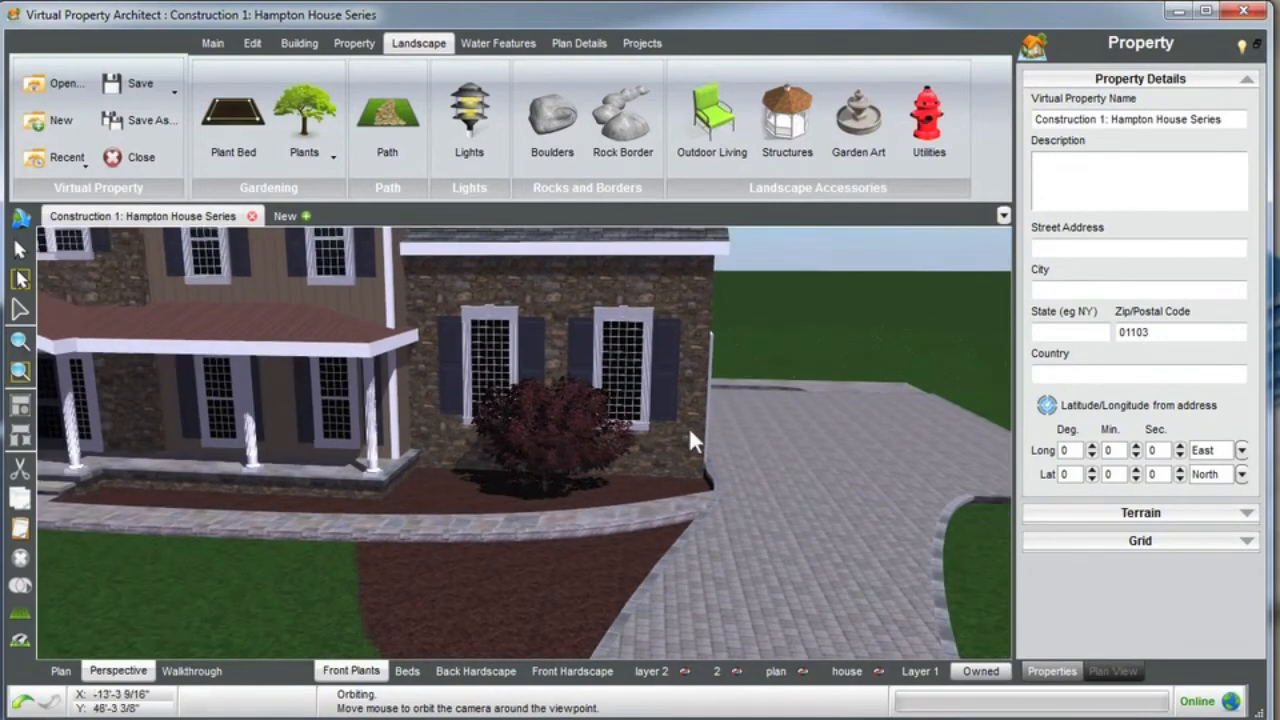
{"action": "middle_click_drag", "start_coordinate": [563, 509], "coordinate": [542, 496]}
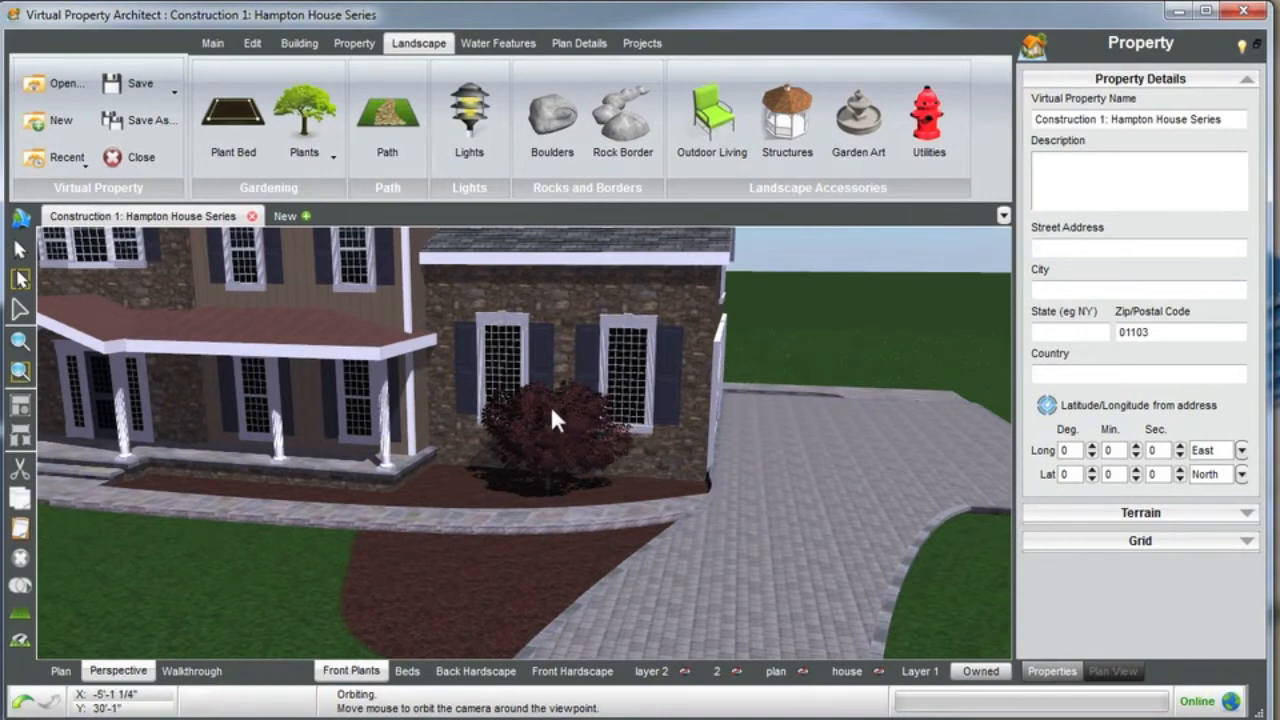
{"action": "scroll", "coordinate": [552, 409], "scroll_direction": "down", "scroll_amount": 2}
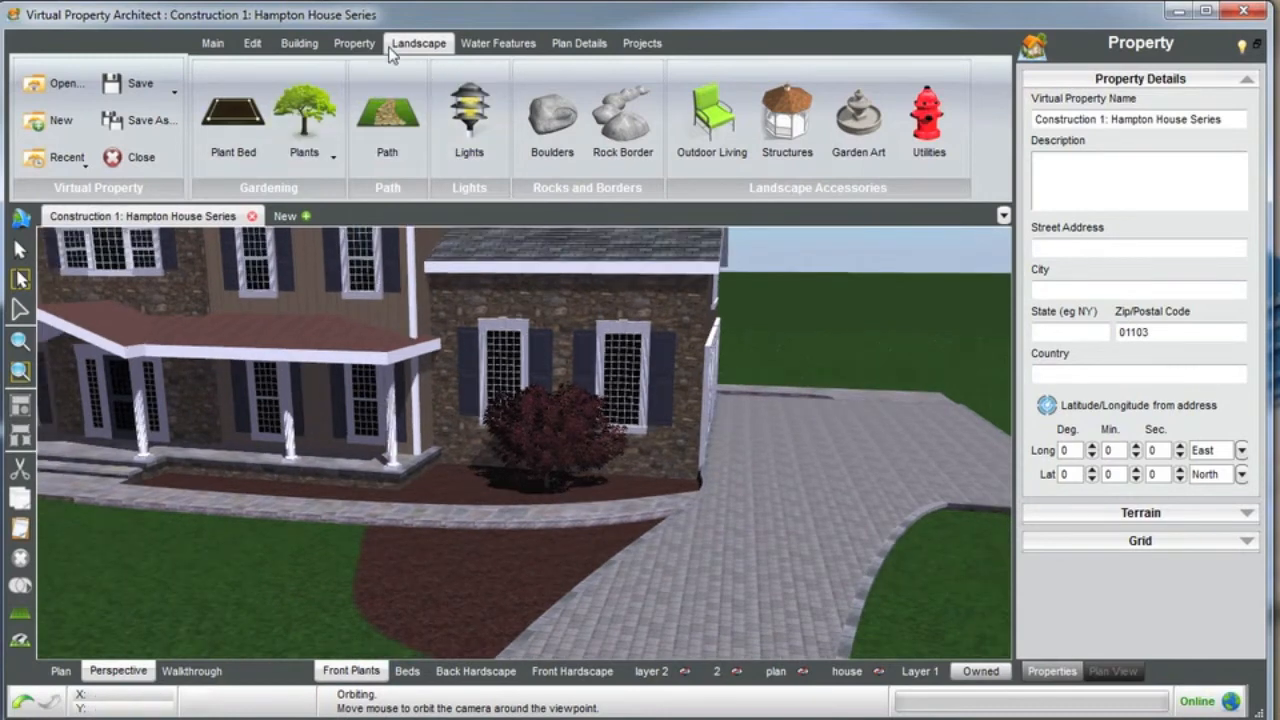
Add a Holmstrup arborvitae from the Arborvitae shrubs and place it in the bed between the porch and the Fireglow maple.
{"action": "left_click", "coordinate": [320, 128]}
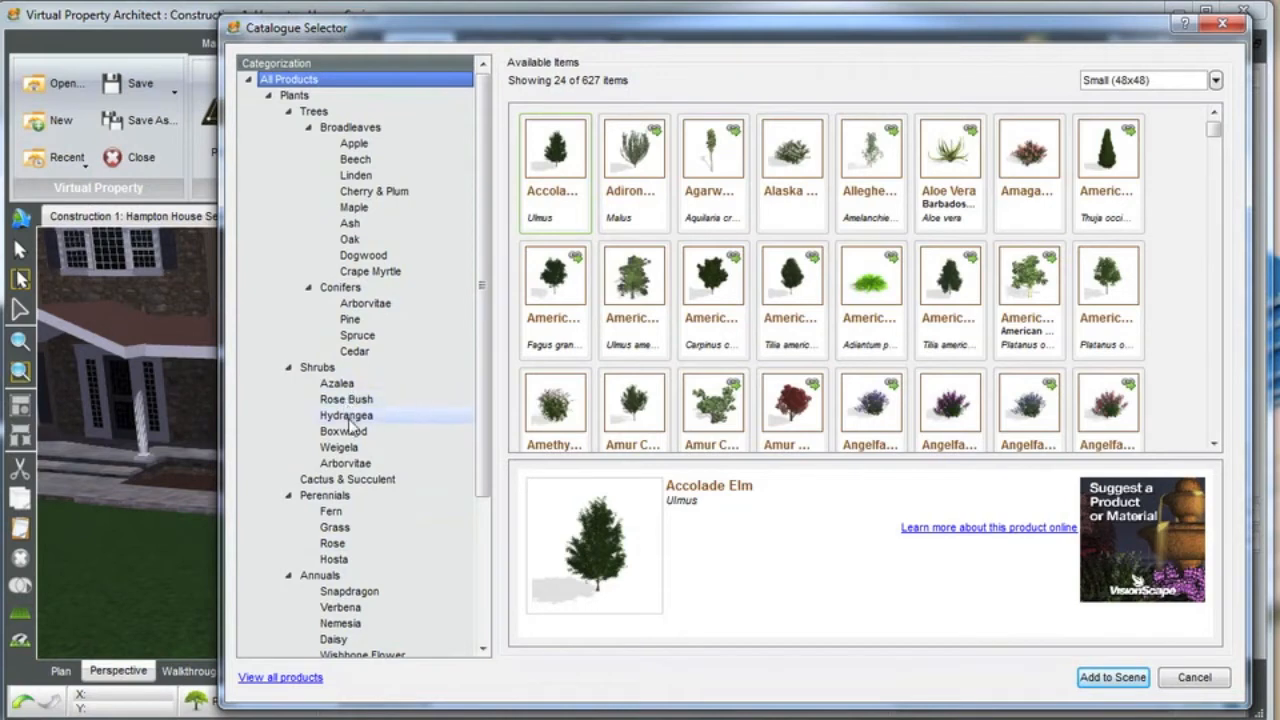
{"action": "left_click", "coordinate": [350, 463]}
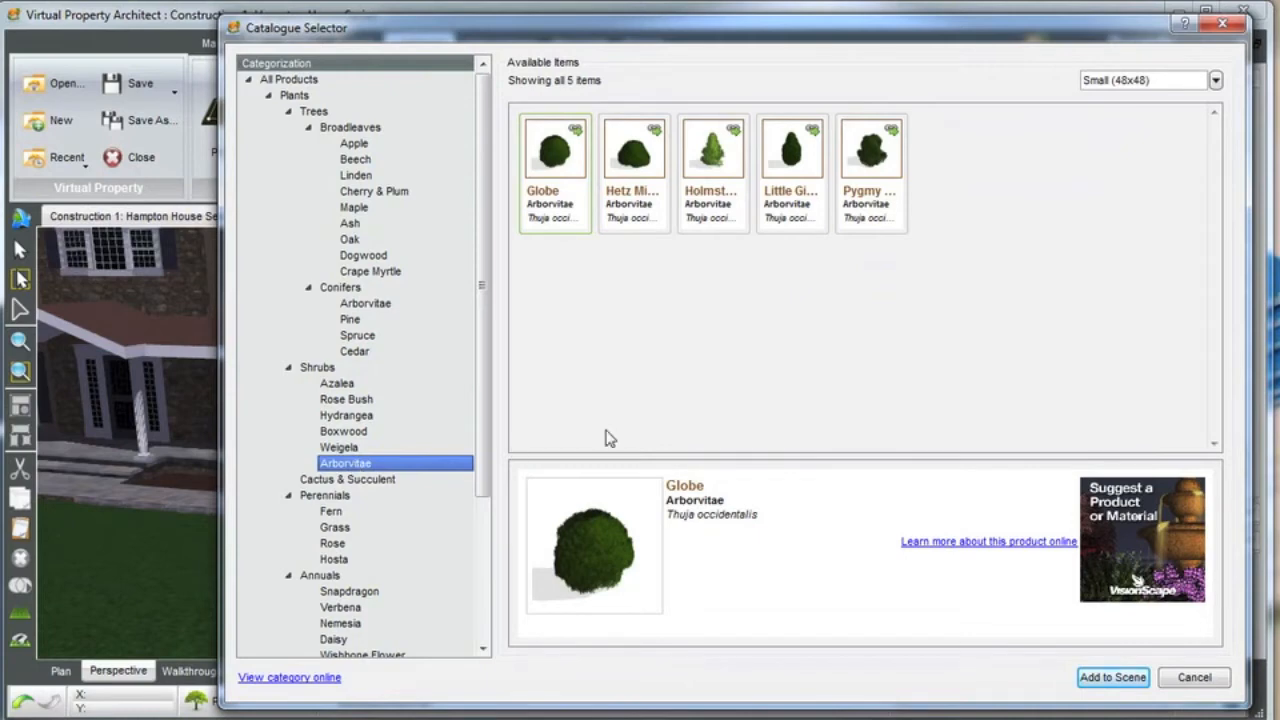
{"action": "left_click", "coordinate": [710, 160]}
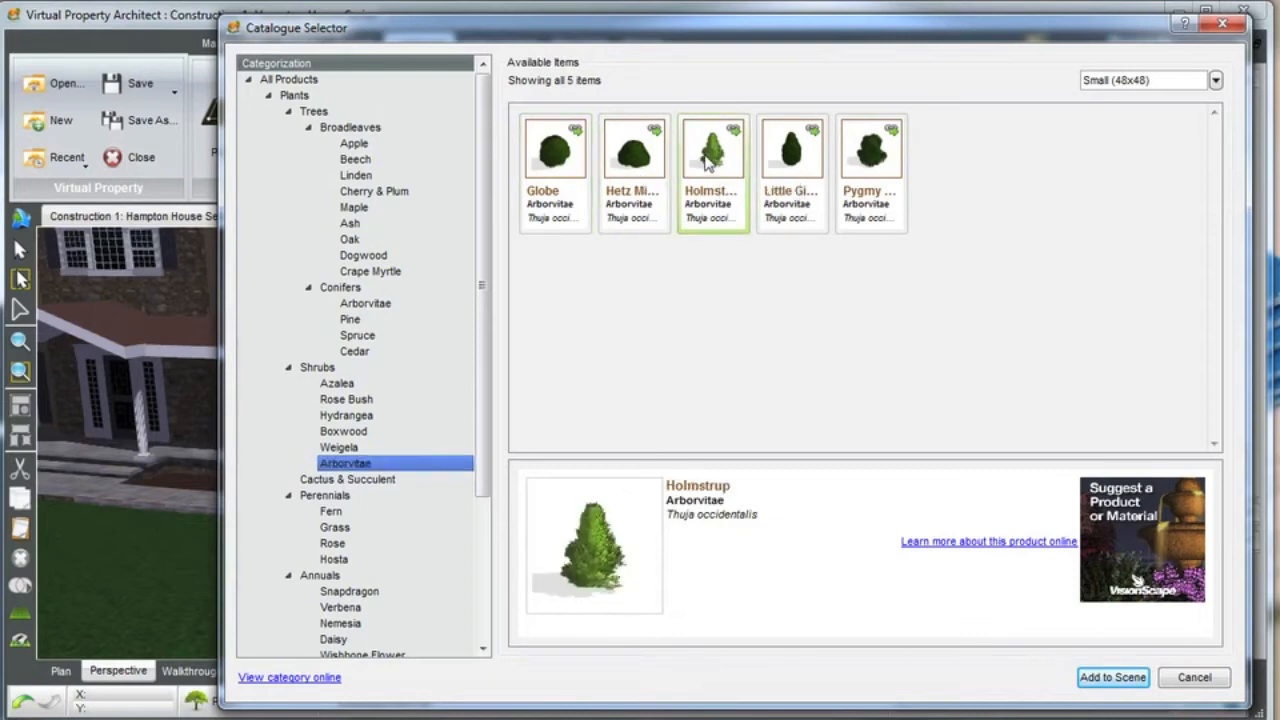
{"action": "left_click", "coordinate": [1110, 677]}
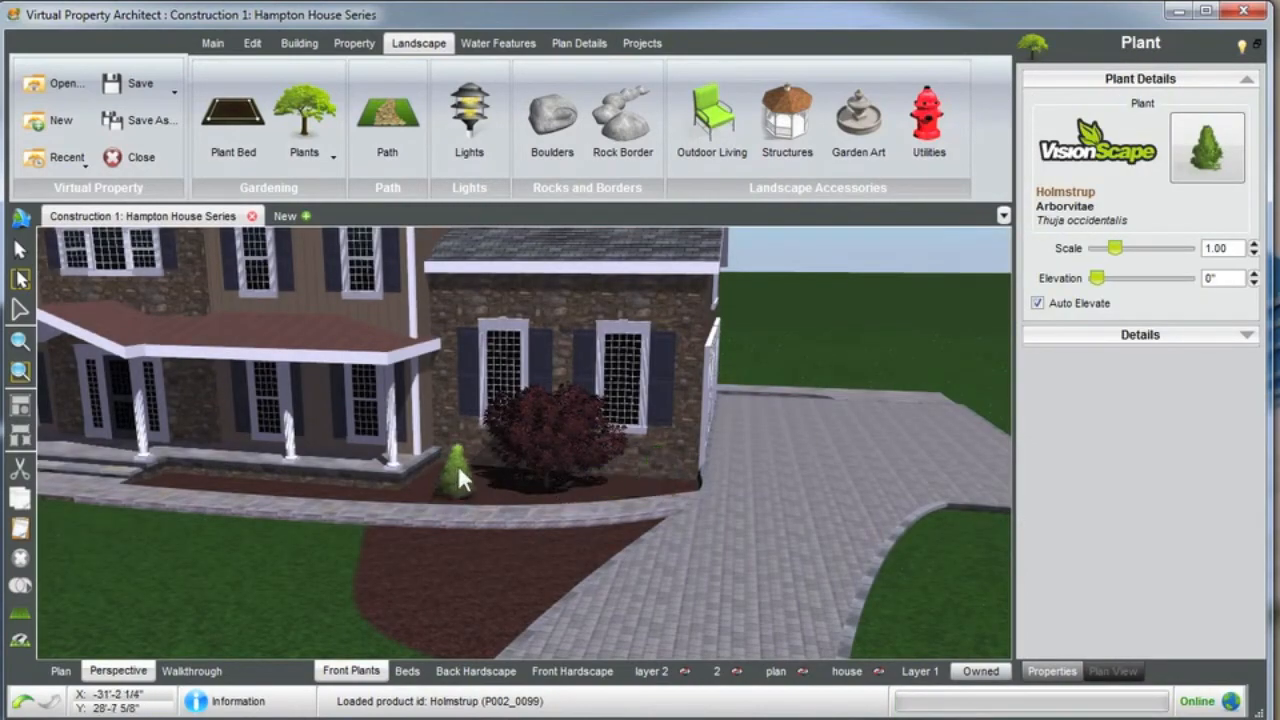
{"action": "left_click", "coordinate": [455, 450]}
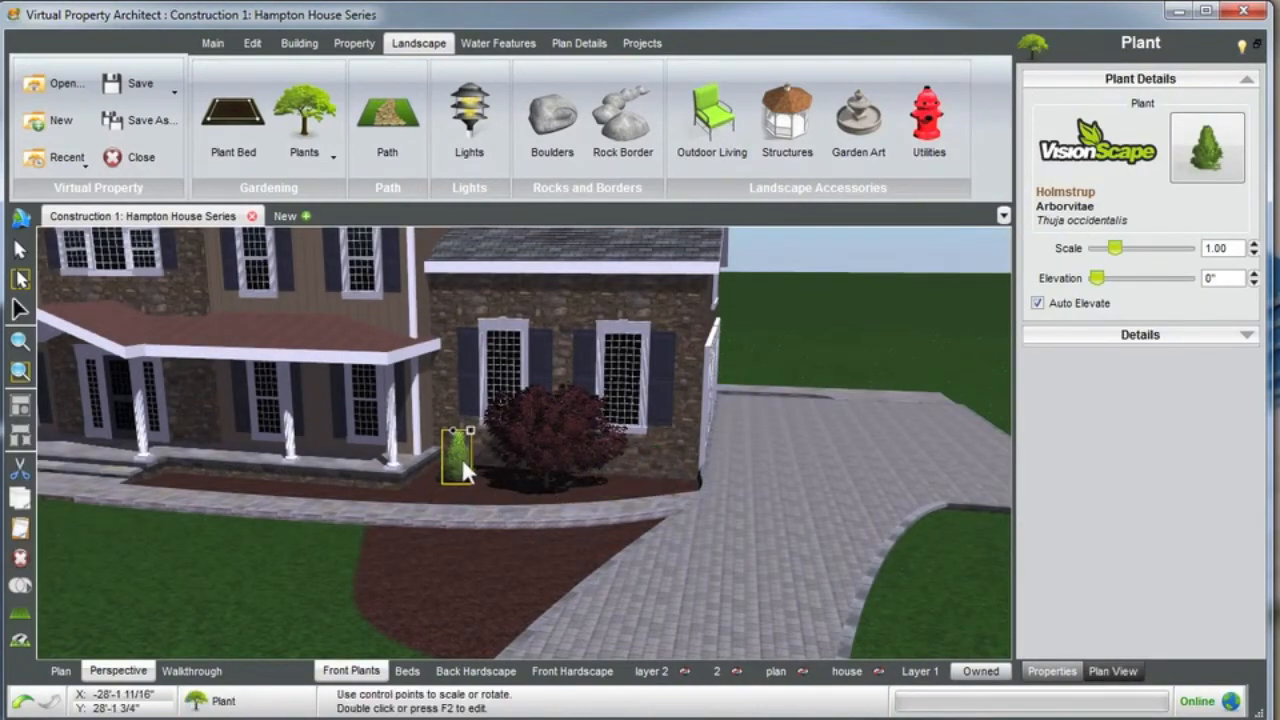
Set the Holmstrup arborvitae's scale to 2.00.
{"action": "scroll", "coordinate": [470, 458], "scroll_direction": "up", "scroll_amount": 2}
{"action": "mouse_move", "coordinate": [468, 456]}
{"action": "middle_mouse_down"}
{"action": "mouse_move", "coordinate": [515, 459]}
{"action": "mouse_move", "coordinate": [484, 458]}
{"action": "middle_mouse_up"}
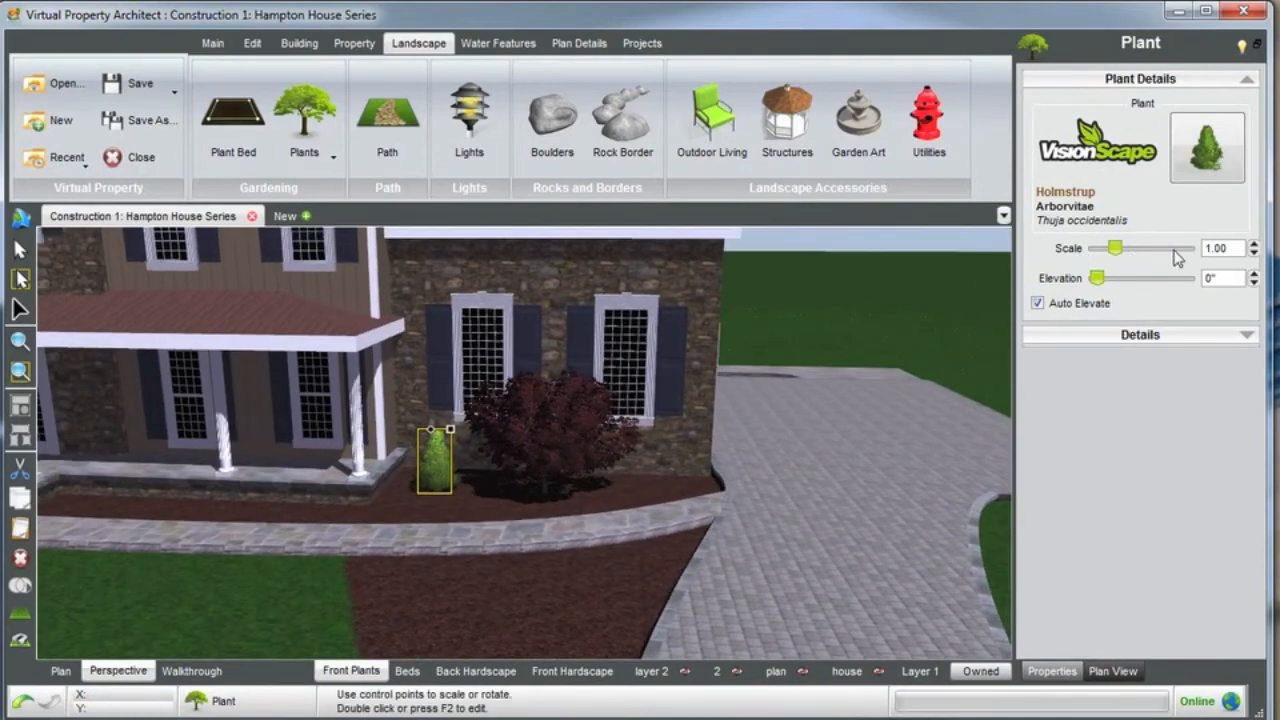
{"action": "left_click", "coordinate": [1255, 245]}
{"action": "left_click", "coordinate": [1255, 245]}
{"action": "left_click", "coordinate": [1255, 245]}
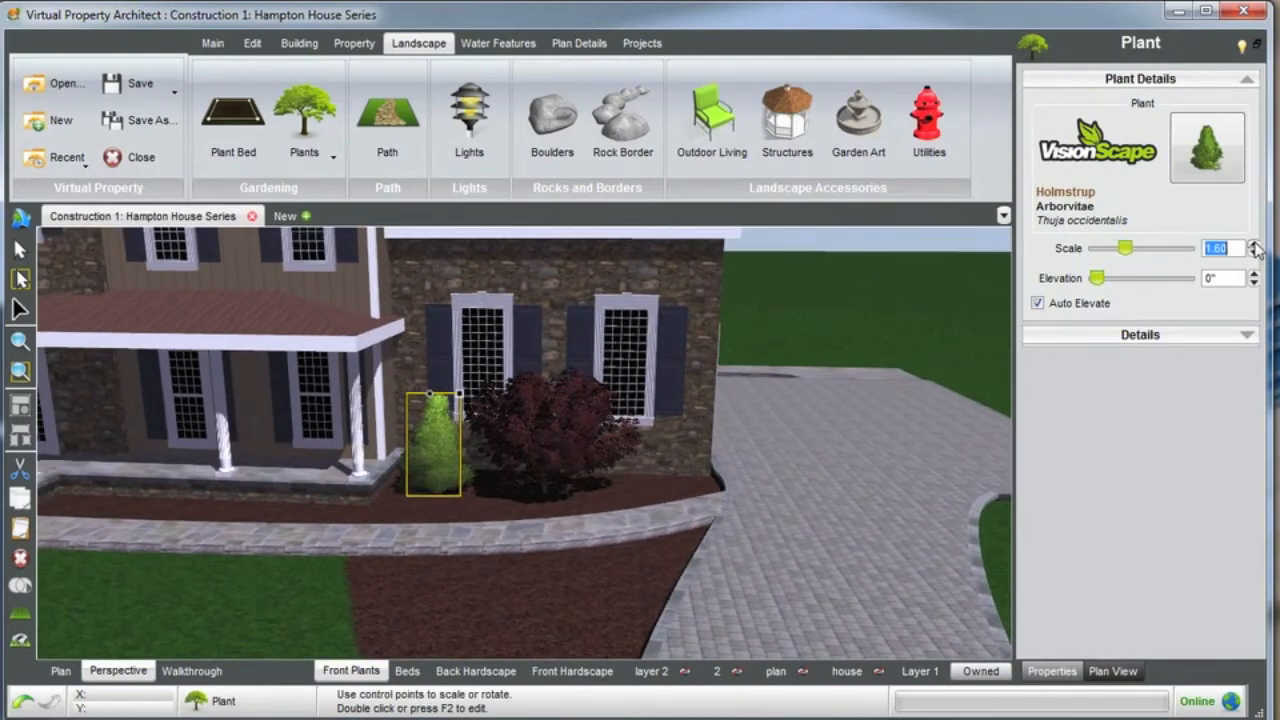
{"action": "left_click", "coordinate": [1255, 245]}
{"action": "left_click", "coordinate": [1255, 245]}
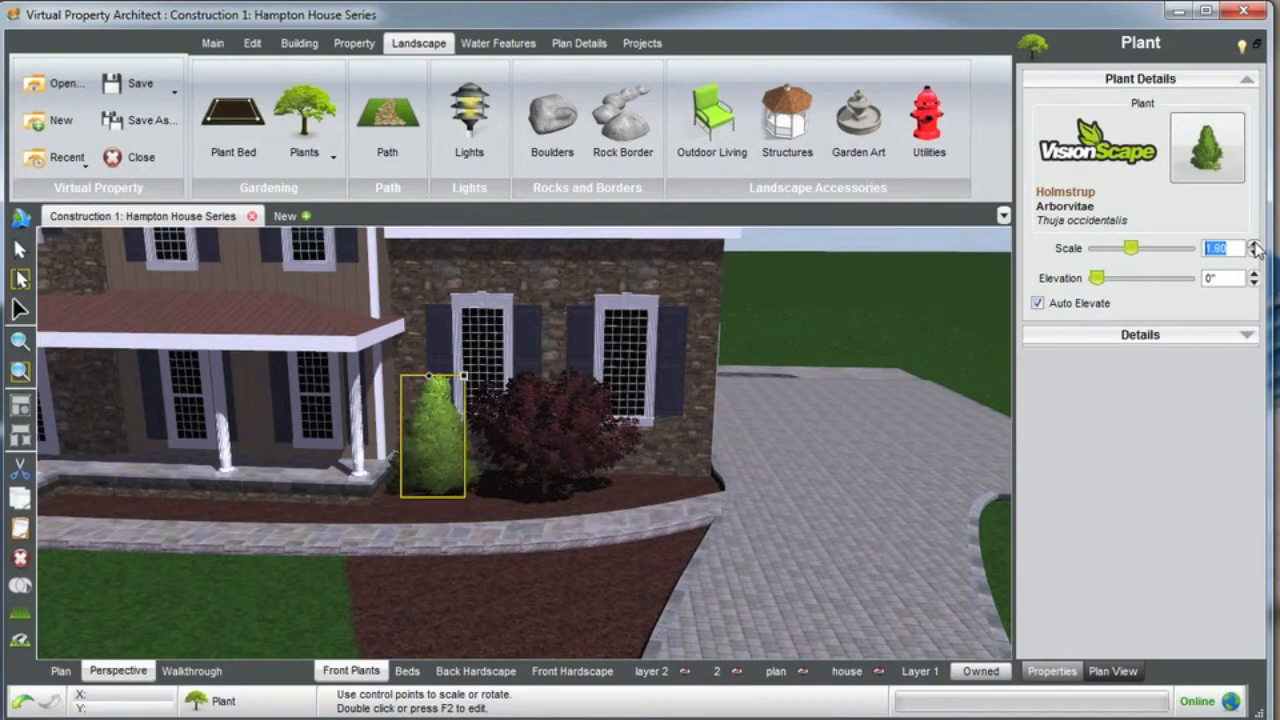
{"action": "left_click", "coordinate": [1255, 245]}
{"action": "left_click", "coordinate": [1255, 245]}
Copy the Holmstrup arborvitae and place the duplicate on the driveway side of the maple, near the house corner.
{"action": "middle_click_drag", "start_coordinate": [377, 482], "coordinate": [454, 445]}
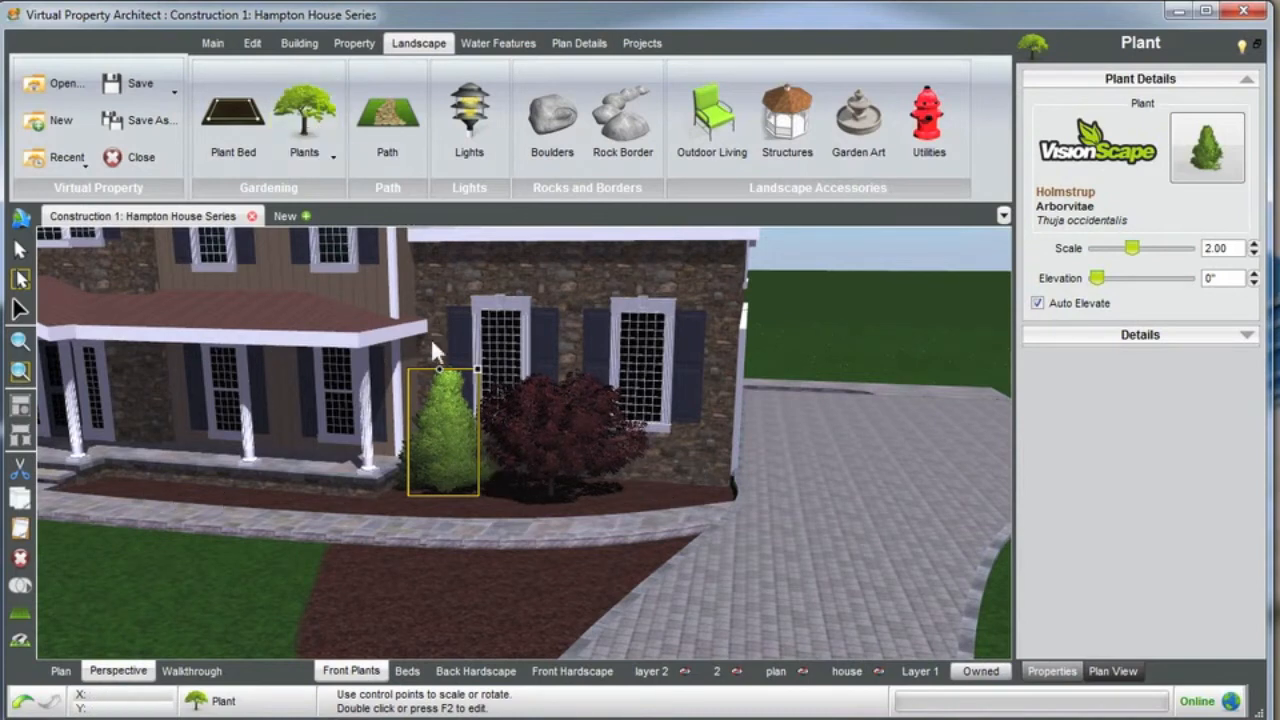
{"action": "scroll", "coordinate": [468, 477], "scroll_direction": "down", "scroll_amount": 1}
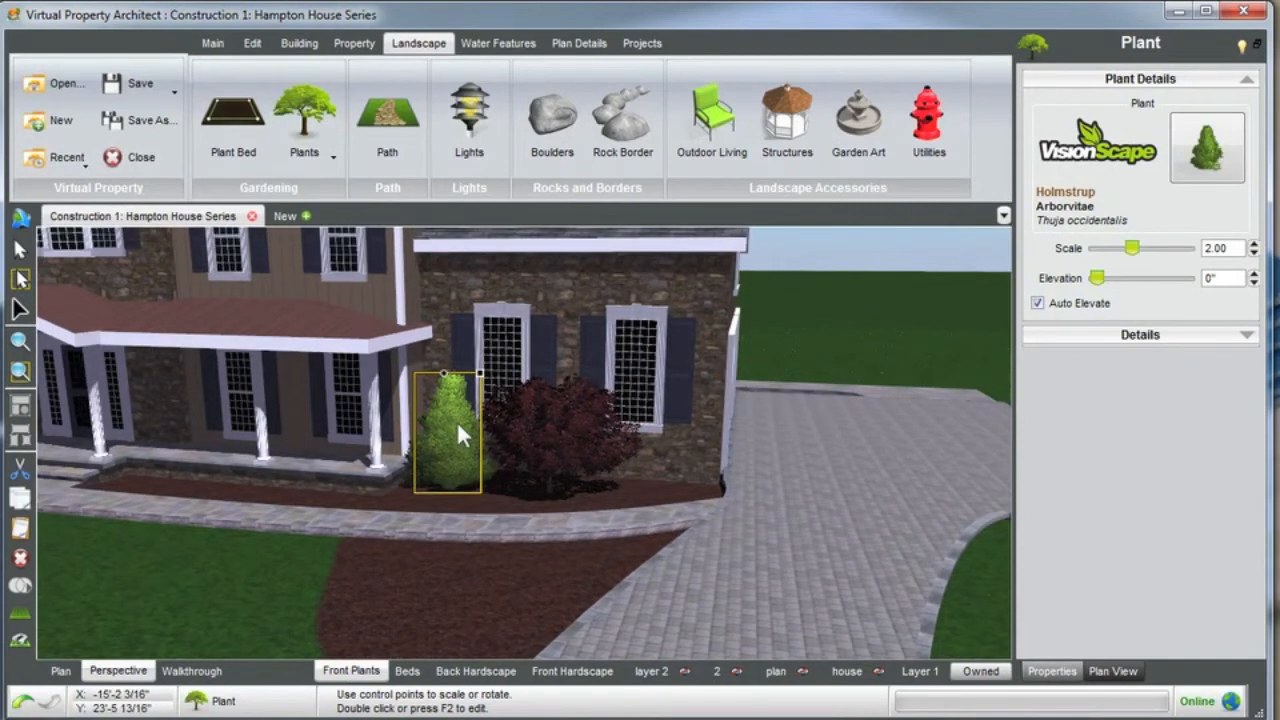
{"action": "key", "text": "ctrl+v"}
{"action": "left_click_drag", "start_coordinate": [462, 426], "coordinate": [664, 430]}
{"action": "middle_click_drag", "start_coordinate": [665, 434], "coordinate": [641, 421]}
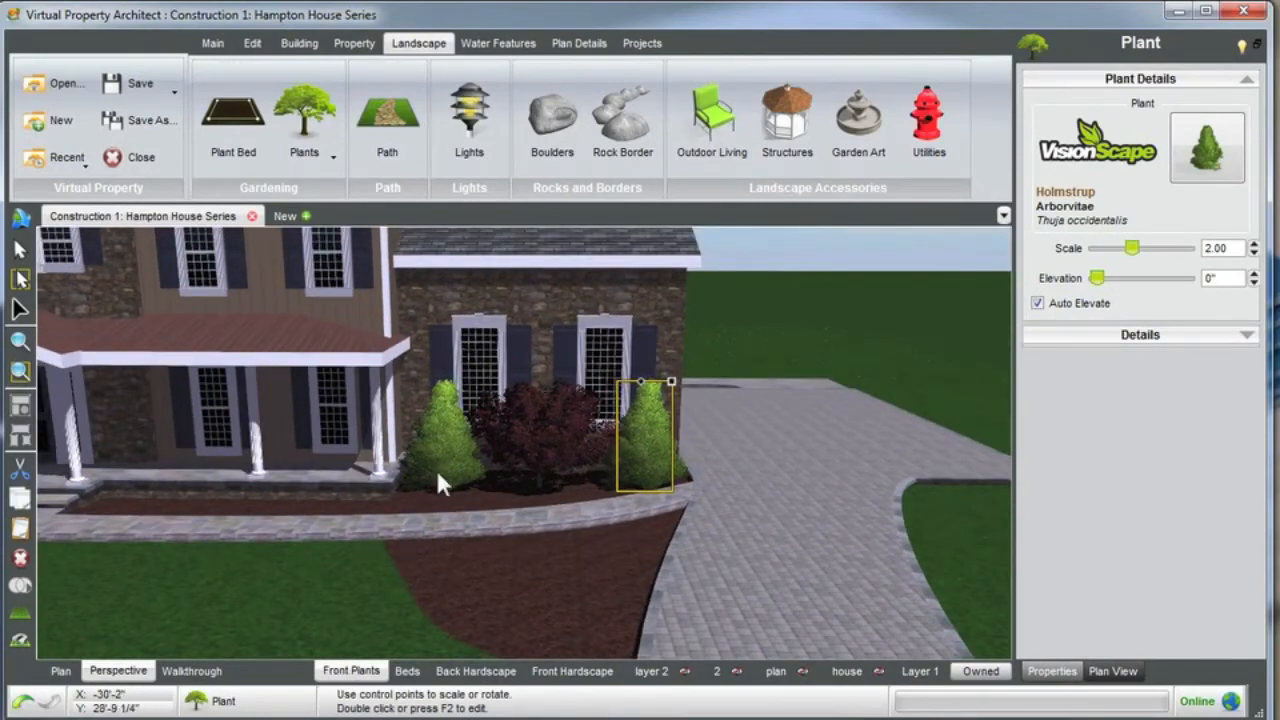
{"action": "middle_click_drag", "start_coordinate": [541, 460], "coordinate": [517, 480]}
{"action": "left_click", "coordinate": [710, 373]}
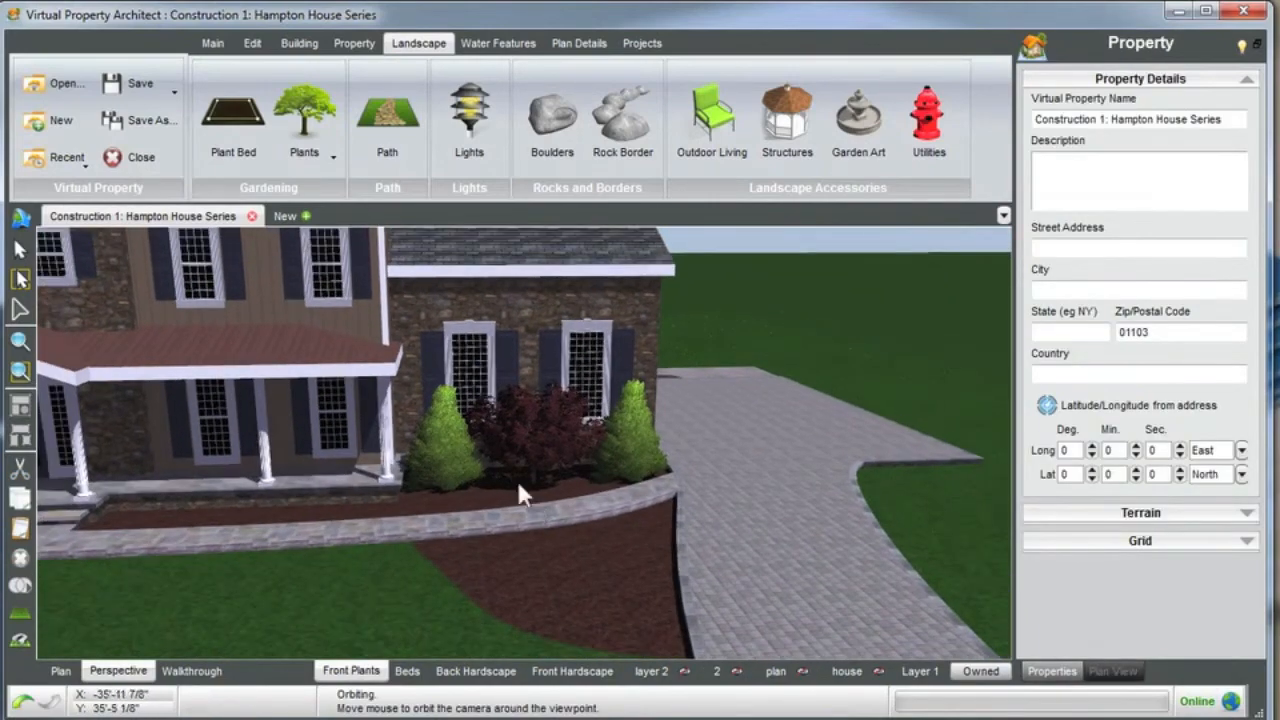
Hide the Front Plants layer to view the bare bed, and show the layer again.
{"action": "right_click", "coordinate": [350, 678]}
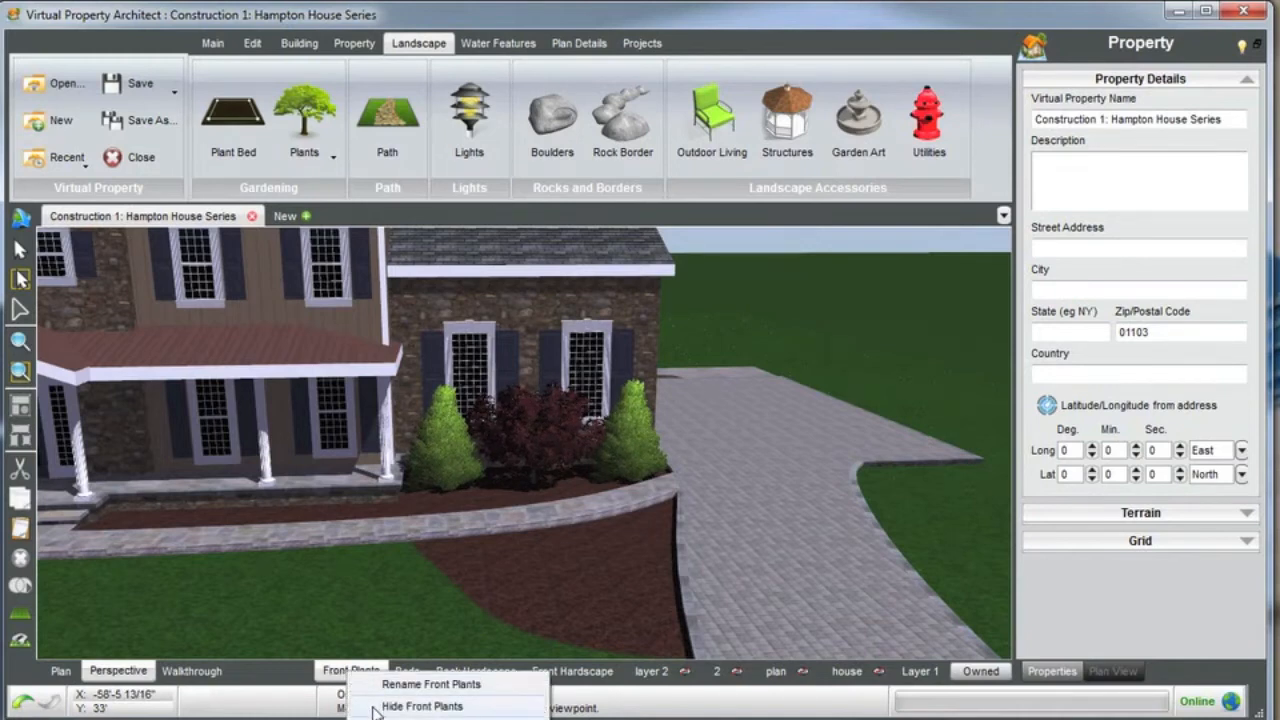
{"action": "left_click", "coordinate": [410, 706]}
{"action": "mouse_move", "coordinate": [405, 541]}
{"action": "middle_mouse_down"}
{"action": "mouse_move", "coordinate": [472, 546]}
{"action": "mouse_move", "coordinate": [389, 544]}
{"action": "mouse_move", "coordinate": [428, 538]}
{"action": "middle_mouse_up"}
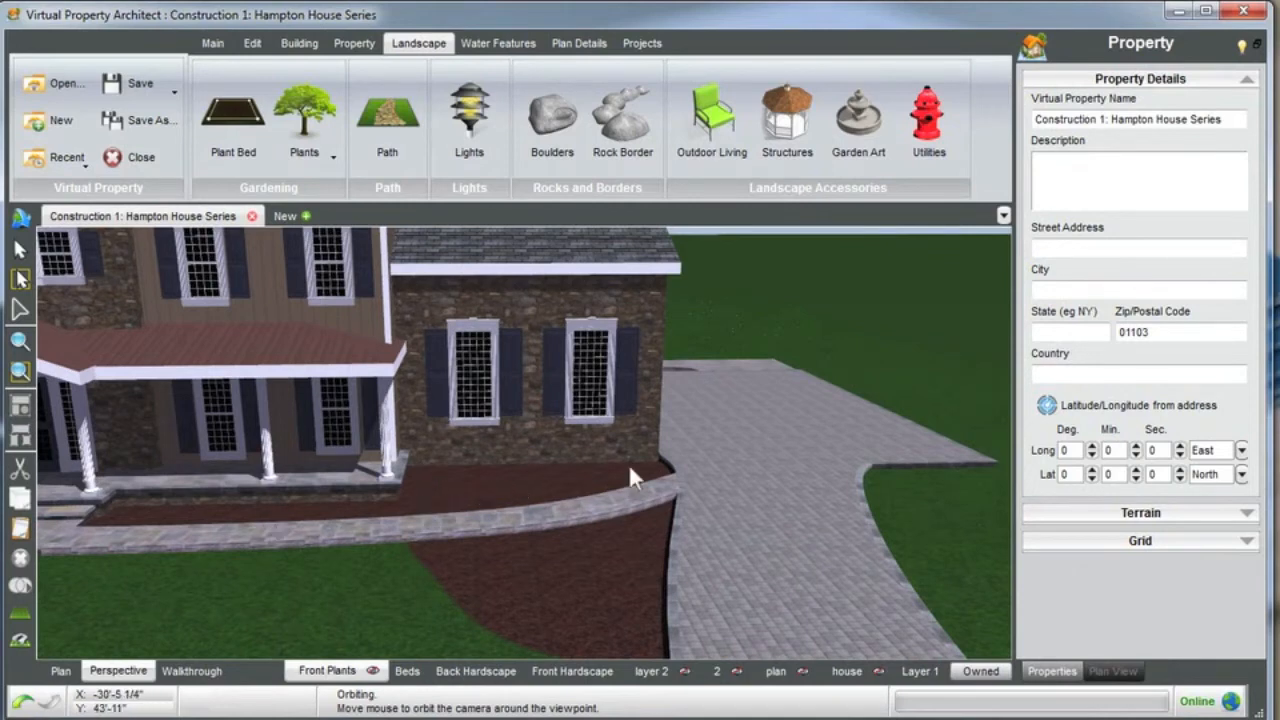
{"action": "mouse_move", "coordinate": [540, 485]}
{"action": "middle_mouse_down"}
{"action": "mouse_move", "coordinate": [523, 477]}
{"action": "mouse_move", "coordinate": [536, 481]}
{"action": "middle_mouse_up"}
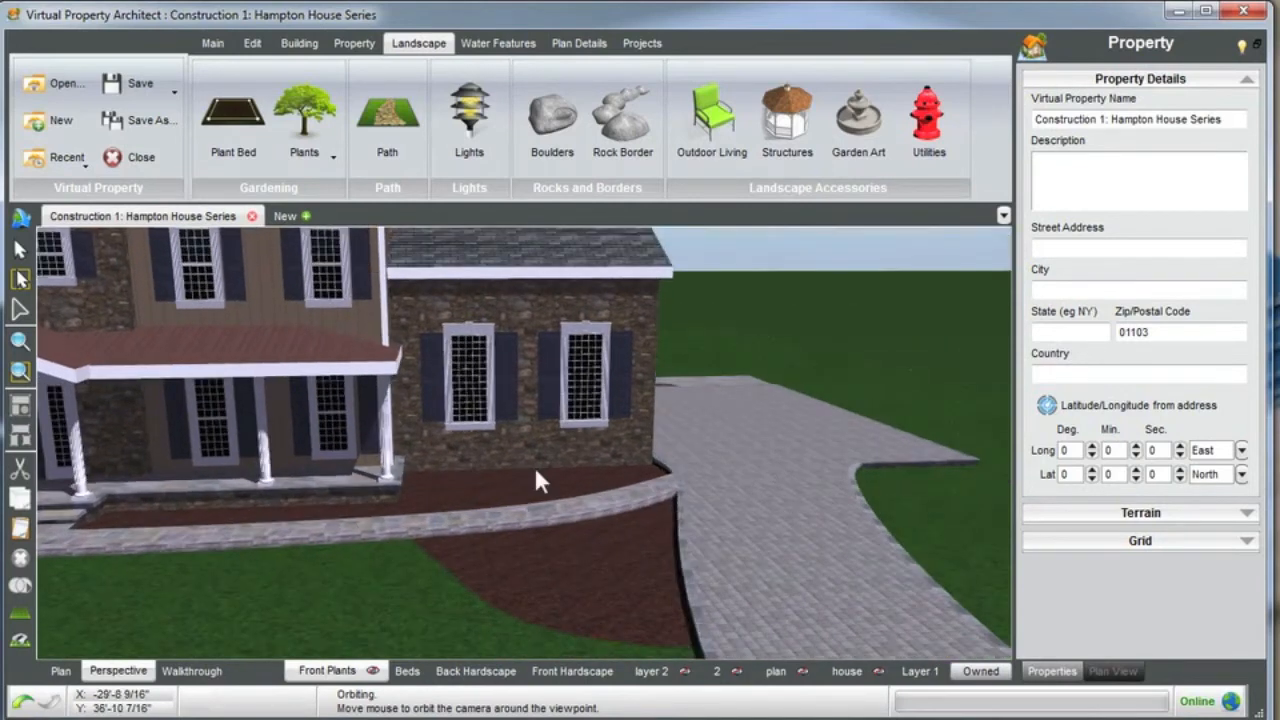
{"action": "right_click", "coordinate": [341, 676]}
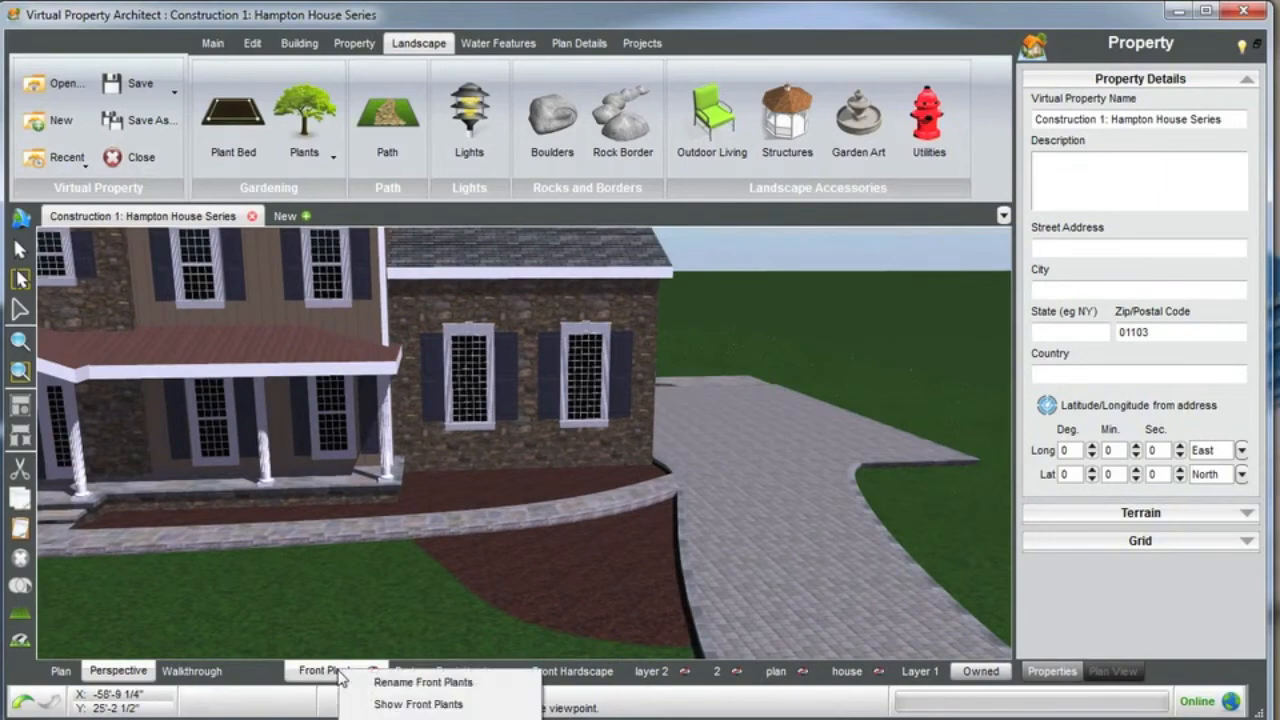
{"action": "left_click", "coordinate": [404, 706]}
Make Beds the current layer and lock it.
{"action": "middle_click_drag", "start_coordinate": [516, 529], "coordinate": [402, 507]}
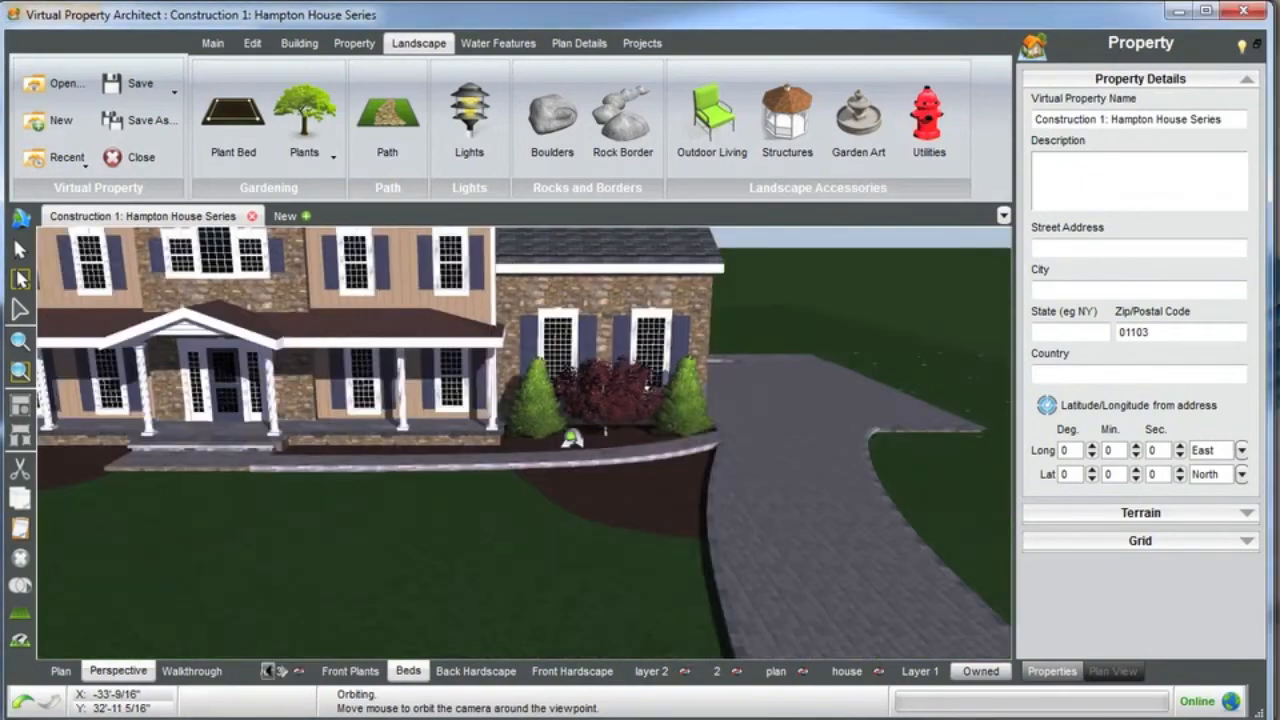
{"action": "mouse_move", "coordinate": [571, 434]}
{"action": "middle_mouse_down"}
{"action": "mouse_move", "coordinate": [611, 443]}
{"action": "mouse_move", "coordinate": [597, 443]}
{"action": "mouse_move", "coordinate": [625, 424]}
{"action": "mouse_move", "coordinate": [586, 426]}
{"action": "middle_mouse_up"}
{"action": "scroll", "coordinate": [585, 427], "scroll_direction": "up", "scroll_amount": 2}
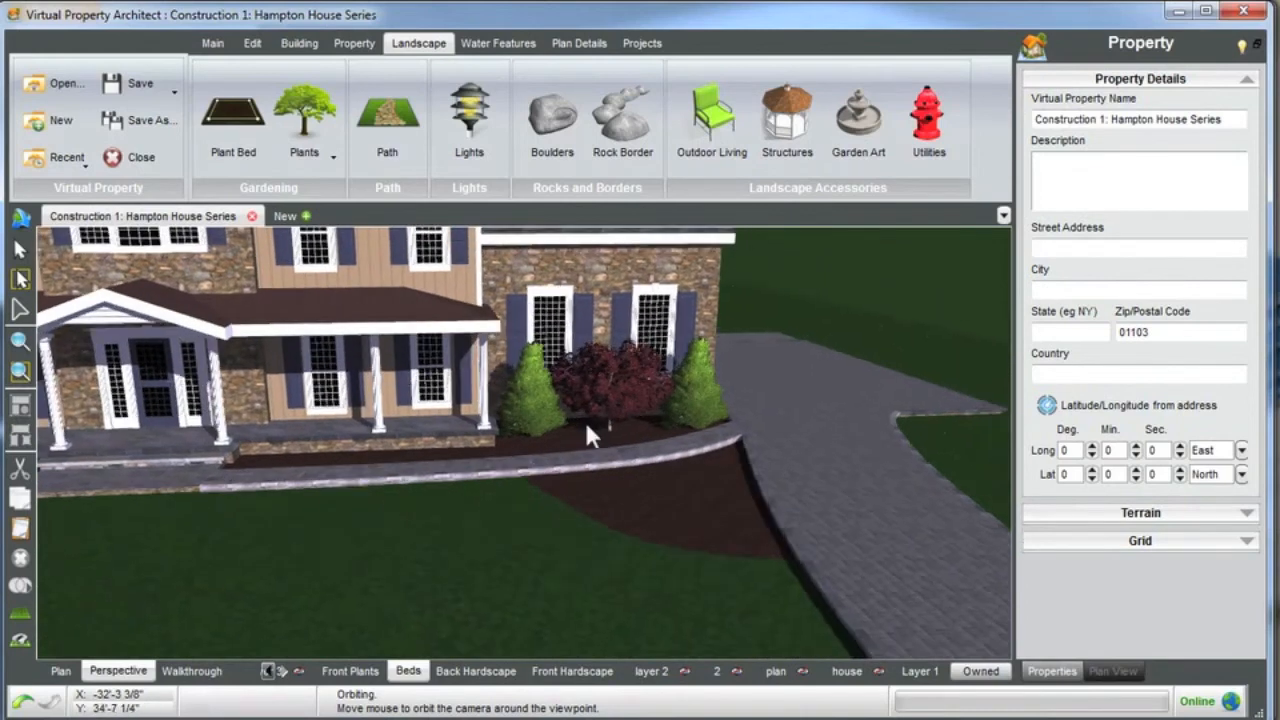
{"action": "right_click", "coordinate": [408, 672]}
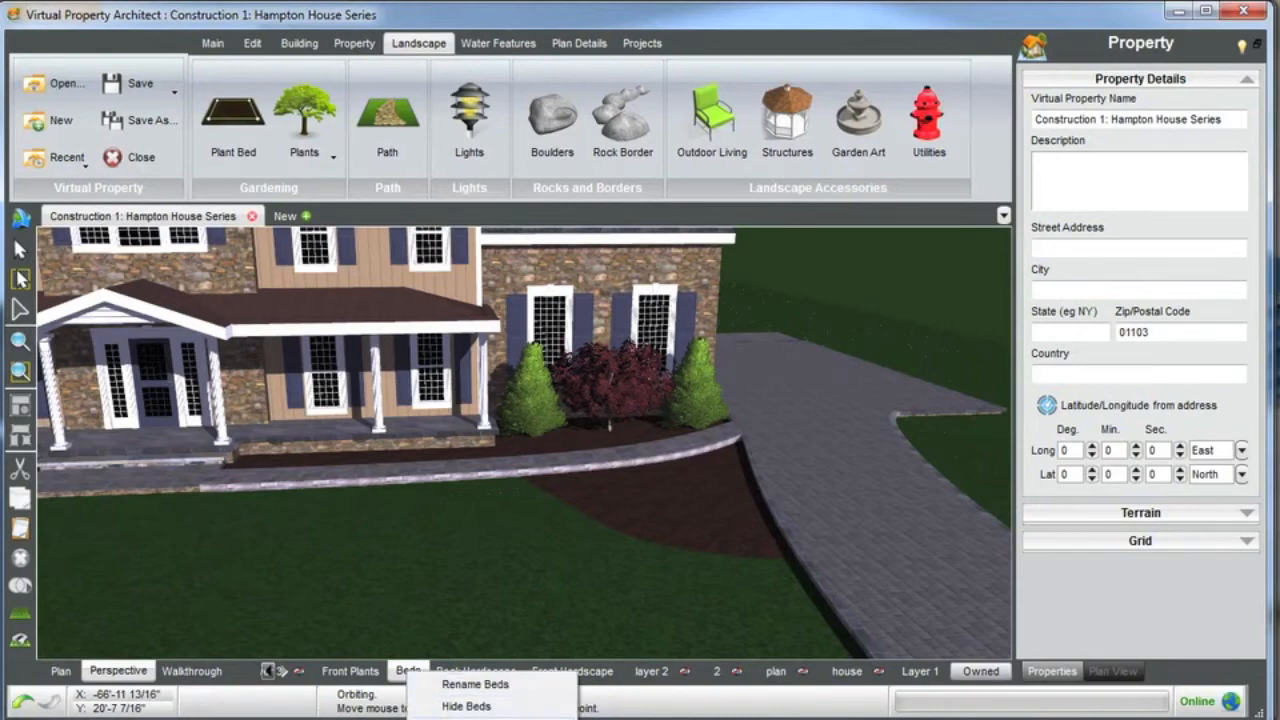
{"action": "left_click", "coordinate": [466, 719]}
{"action": "middle_click_drag", "start_coordinate": [474, 610], "coordinate": [555, 556]}
{"action": "scroll", "coordinate": [589, 432], "scroll_direction": "up", "scroll_amount": 3}
{"action": "middle_click_drag", "start_coordinate": [435, 461], "coordinate": [435, 461]}
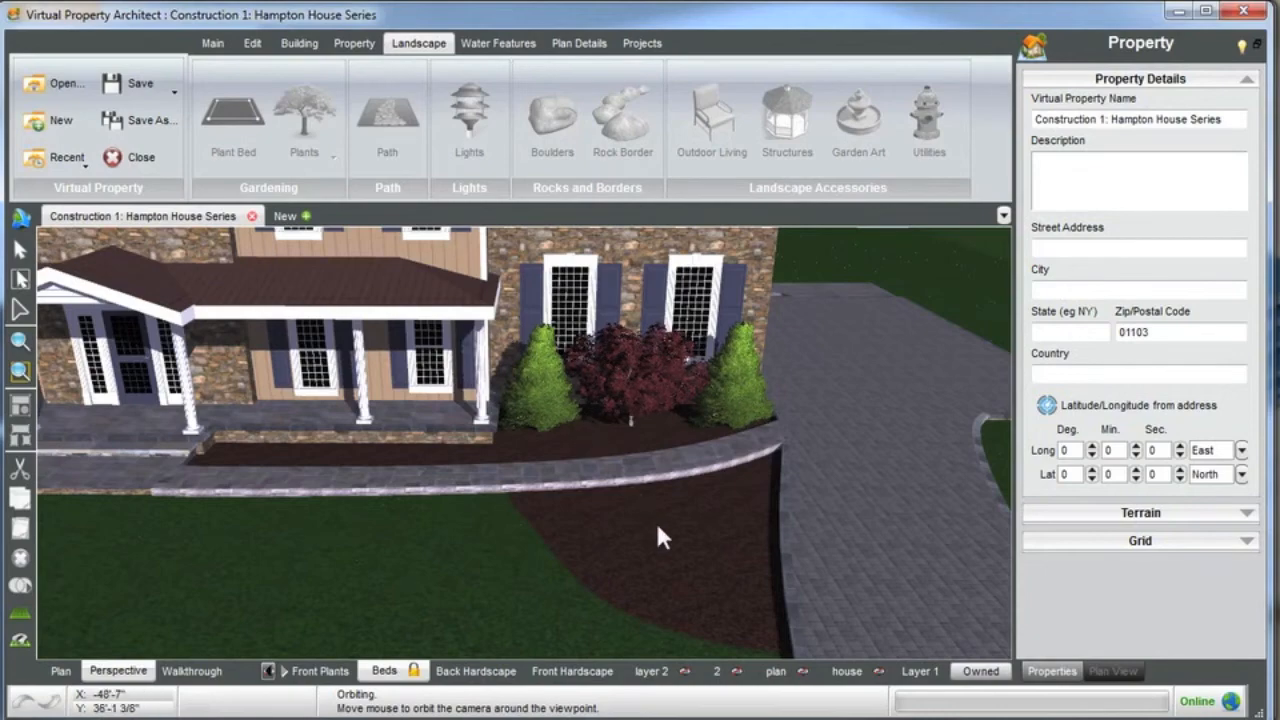
{"action": "middle_click_drag", "start_coordinate": [669, 530], "coordinate": [620, 533]}
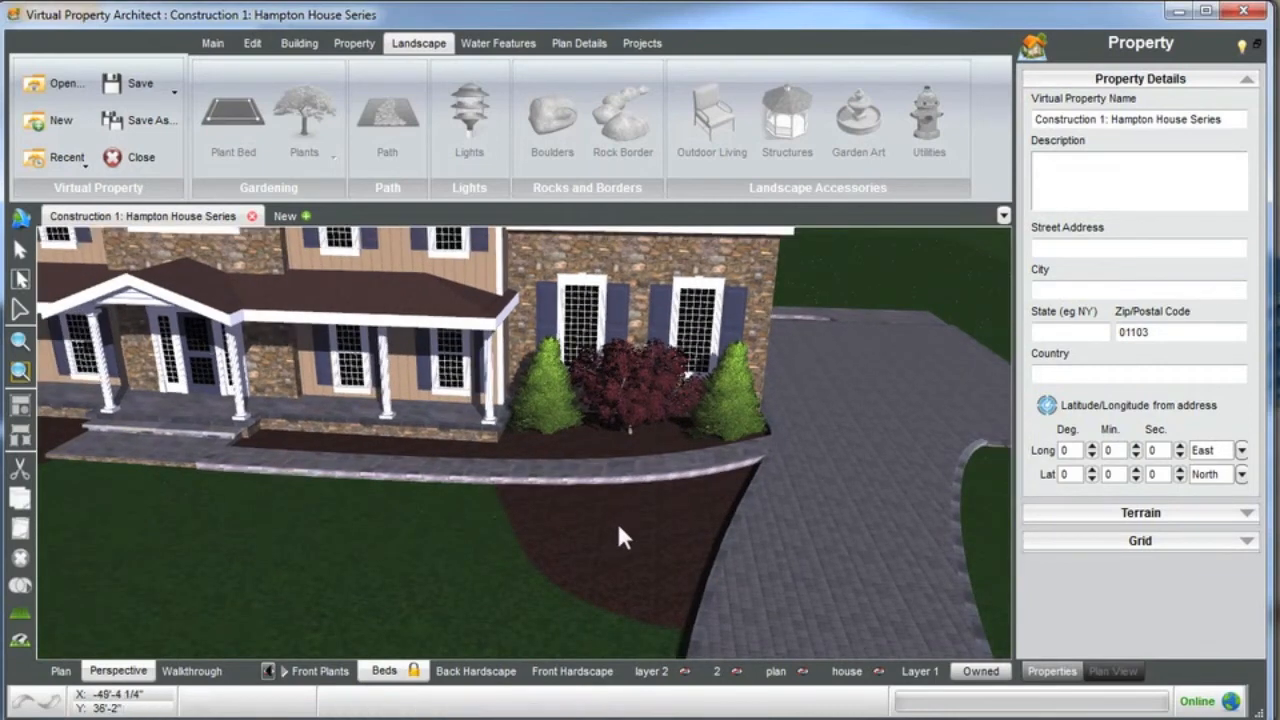
Select the maple and an arborvitae to test picking plants with the beds locked, and make Front Plants the current layer.
{"action": "left_click", "coordinate": [539, 383]}
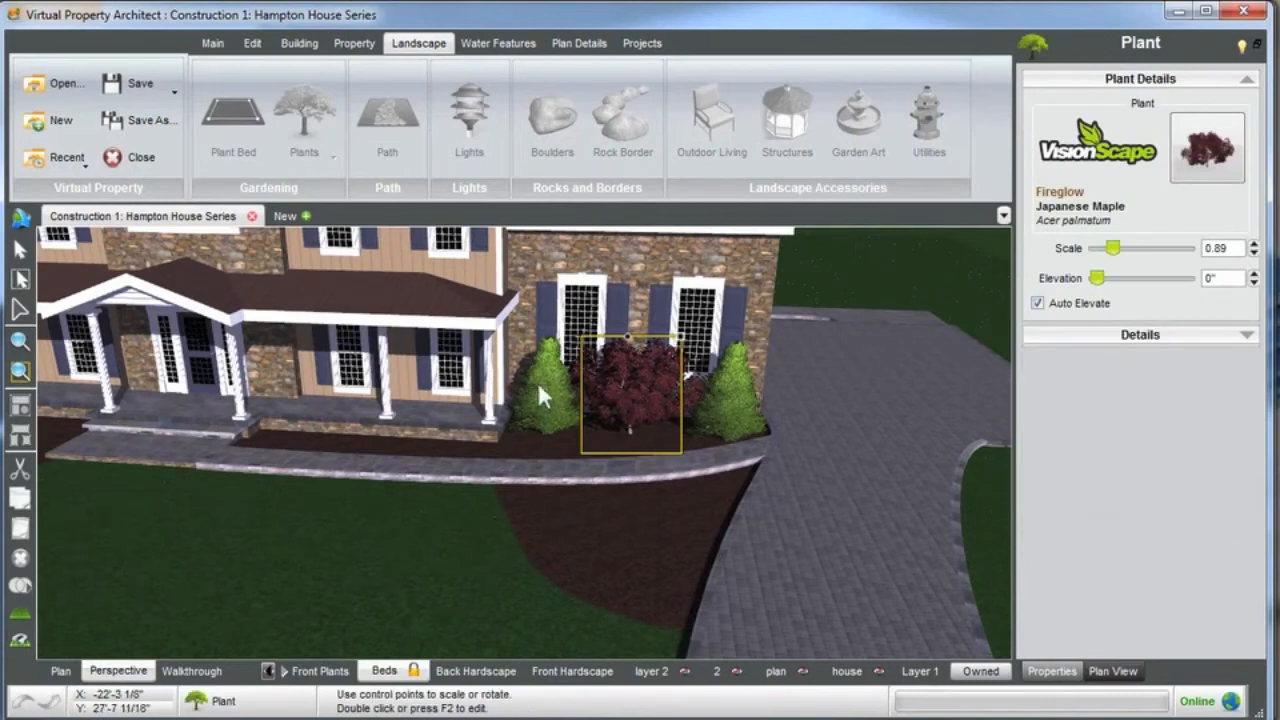
{"action": "left_click", "coordinate": [723, 396]}
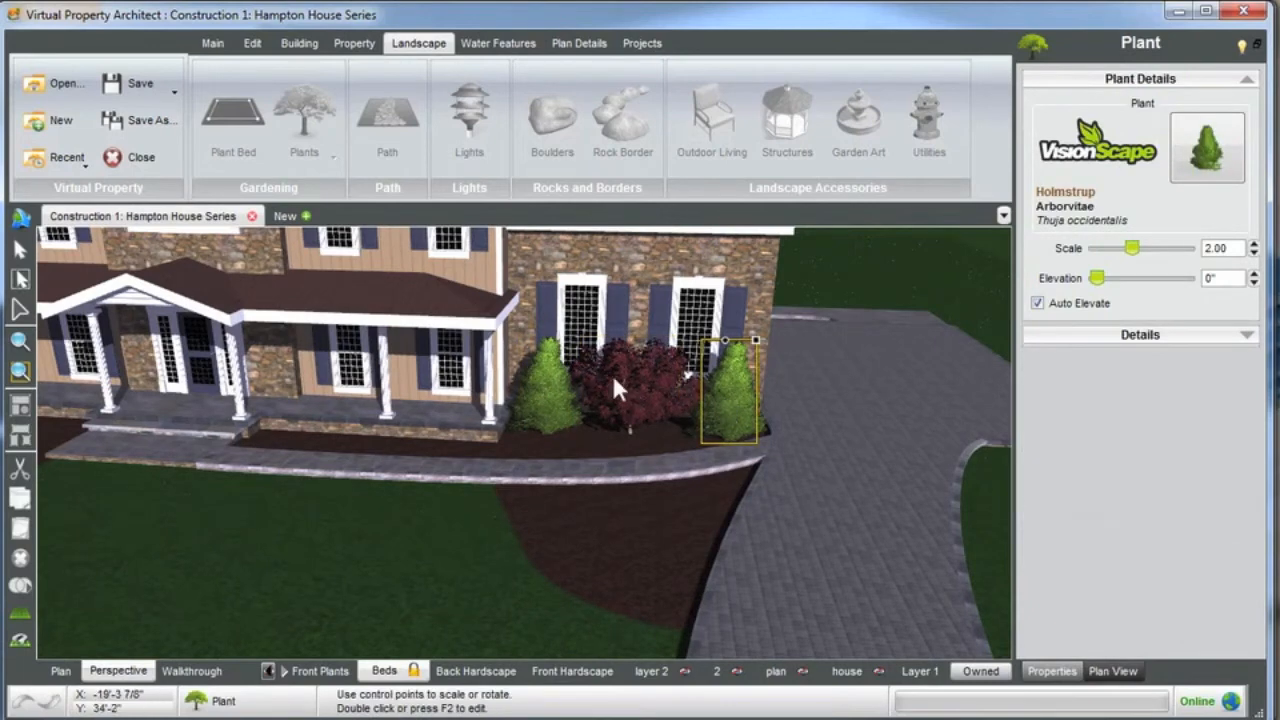
{"action": "left_click", "coordinate": [318, 676]}
{"action": "middle_click_drag", "start_coordinate": [611, 557], "coordinate": [706, 535]}
{"action": "left_click", "coordinate": [806, 295]}
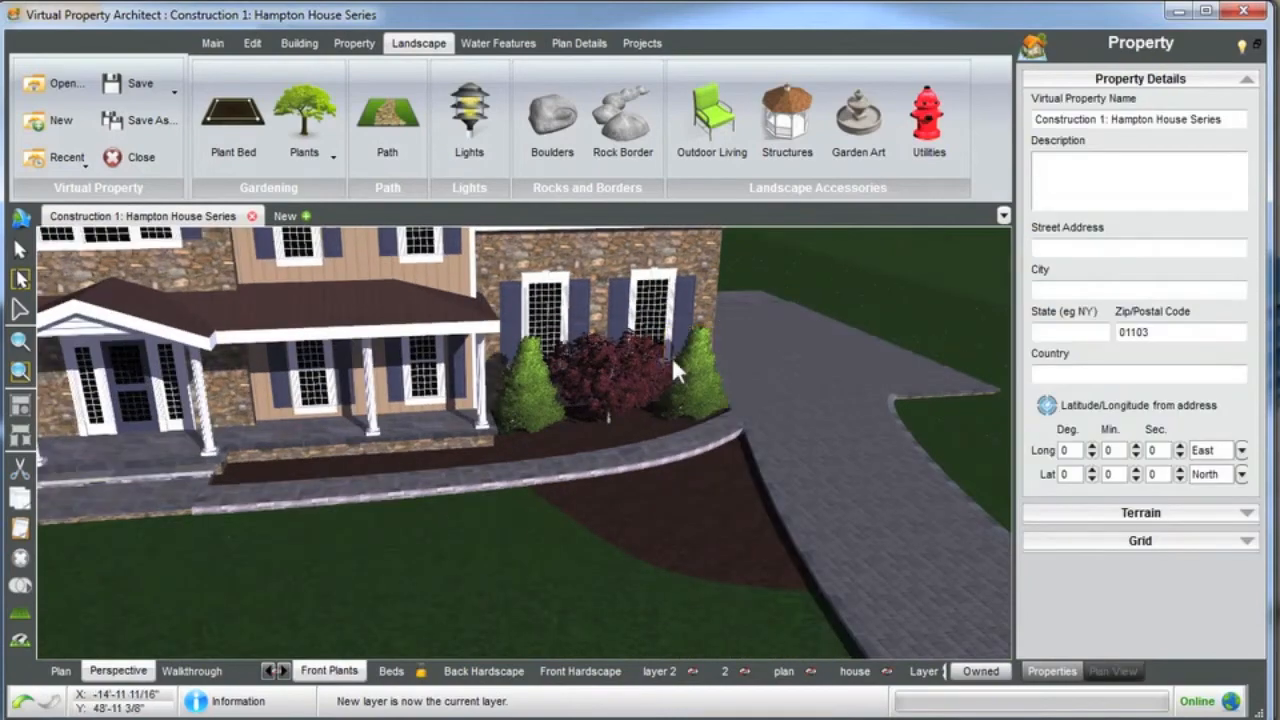
Add a Winter Gem Boxwood from the Boxwood shrubs and place it in front of the arborvitae nearest the porch.
{"action": "scroll", "coordinate": [637, 414], "scroll_direction": "up", "scroll_amount": 3}
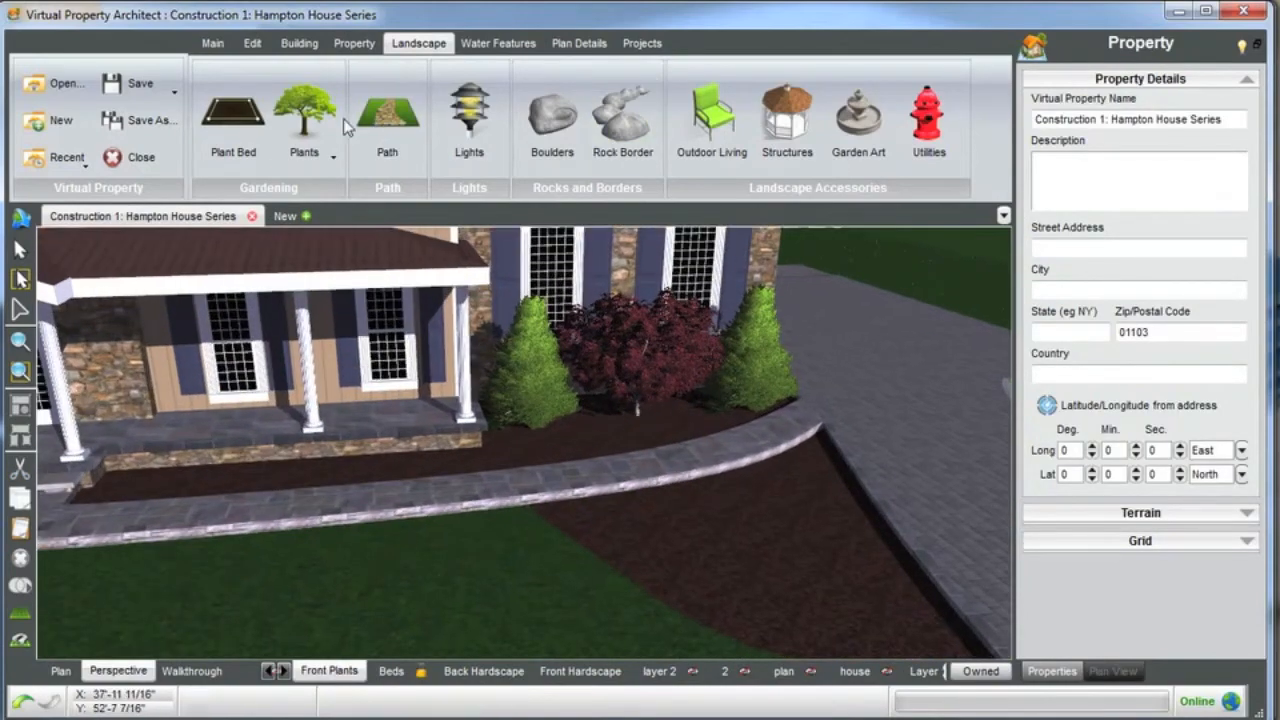
{"action": "left_click", "coordinate": [307, 122]}
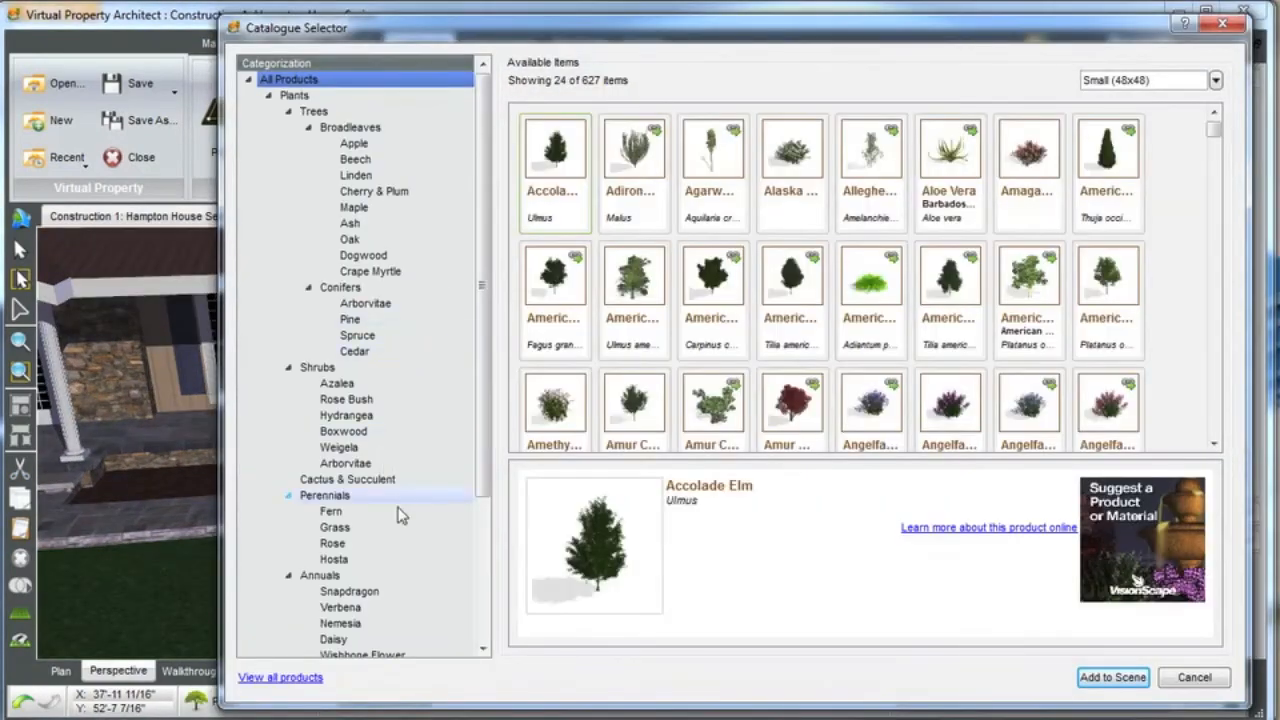
{"action": "left_click", "coordinate": [340, 431]}
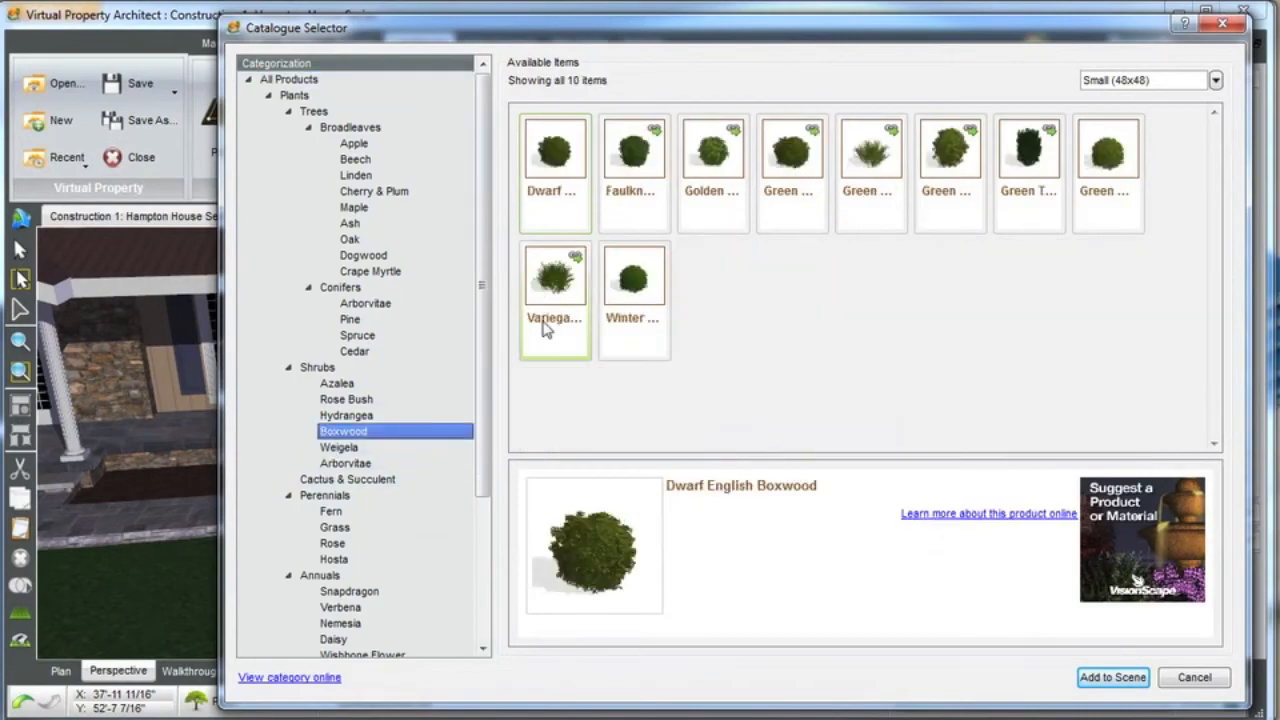
{"action": "left_click", "coordinate": [636, 278]}
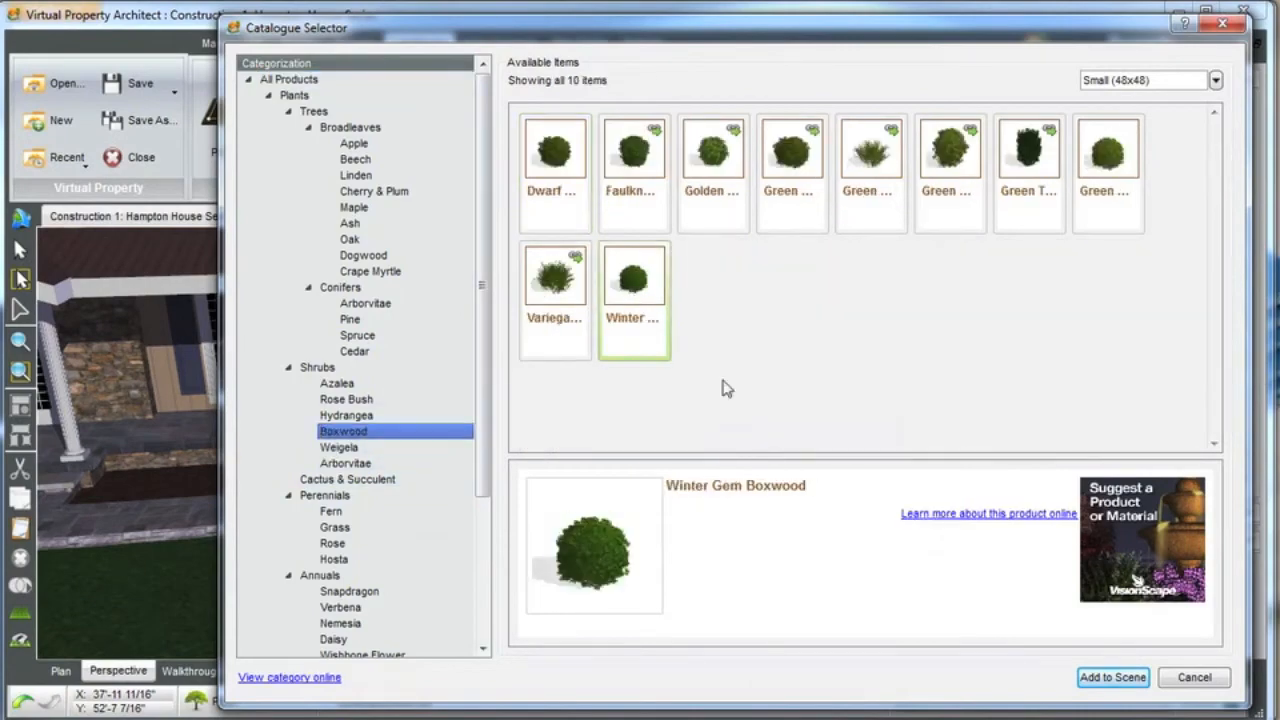
{"action": "left_click", "coordinate": [1112, 677]}
{"action": "left_click", "coordinate": [563, 425]}
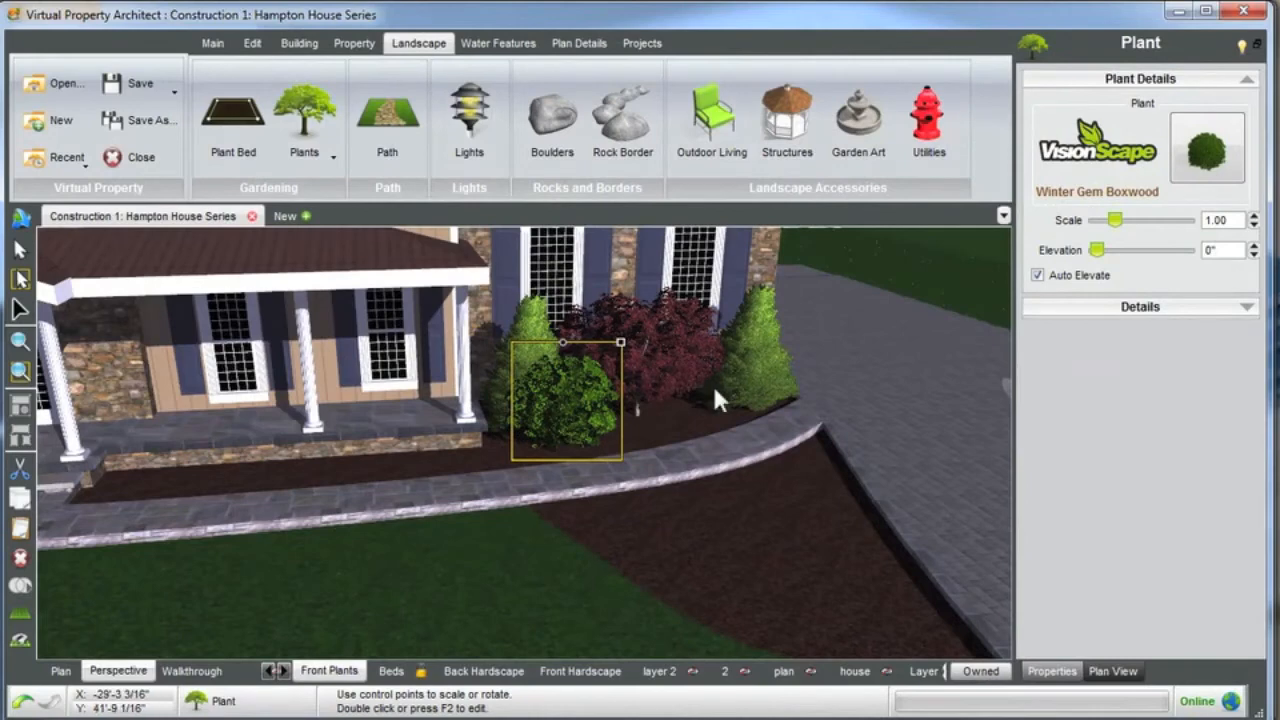
Set the Winter Gem Boxwood's scale to 0.70.
{"action": "left_click", "coordinate": [1256, 225]}
{"action": "left_click", "coordinate": [1256, 225]}
{"action": "left_click", "coordinate": [1256, 225]}
Duplicate the boxwood to form a row of three along the walkway in front of the arborvitae and maple.
{"action": "middle_click_drag", "start_coordinate": [745, 374], "coordinate": [687, 384]}
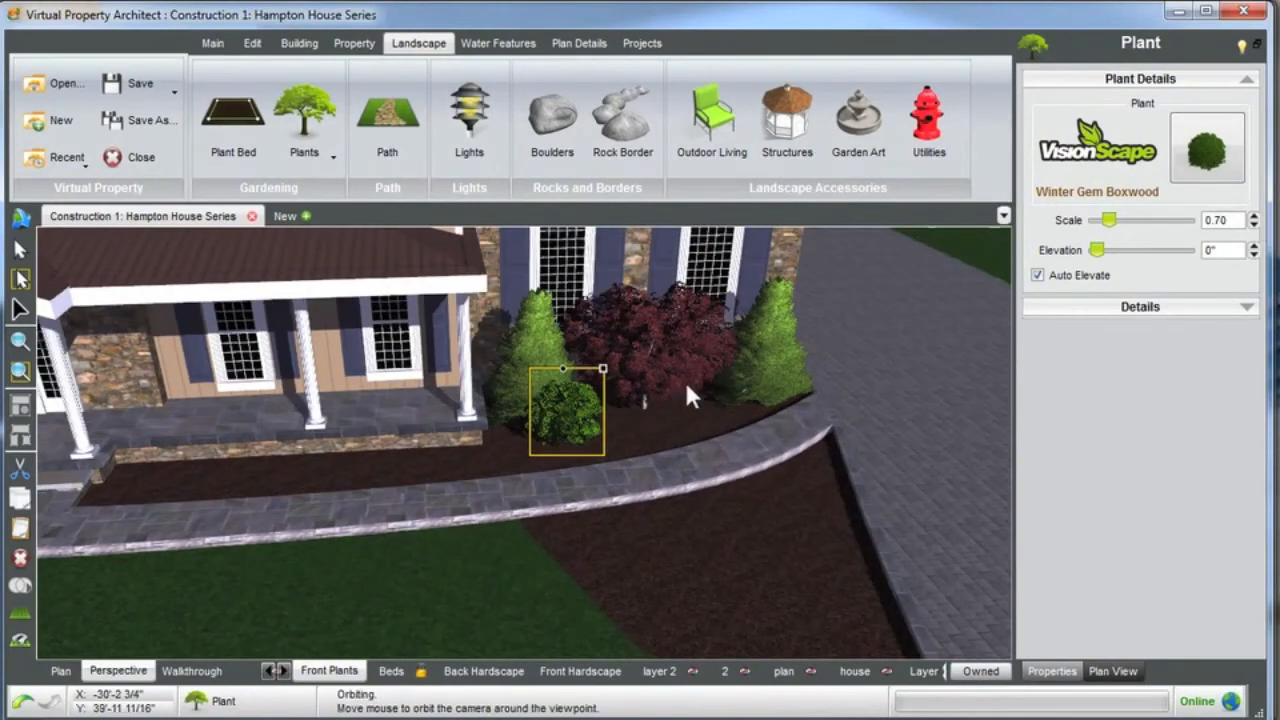
{"action": "left_click_drag", "start_coordinate": [556, 397], "coordinate": [712, 410]}
{"action": "middle_click_drag", "start_coordinate": [724, 442], "coordinate": [543, 400]}
{"action": "scroll", "coordinate": [693, 428], "scroll_direction": "down", "scroll_amount": 1}
{"action": "left_click", "coordinate": [908, 258]}
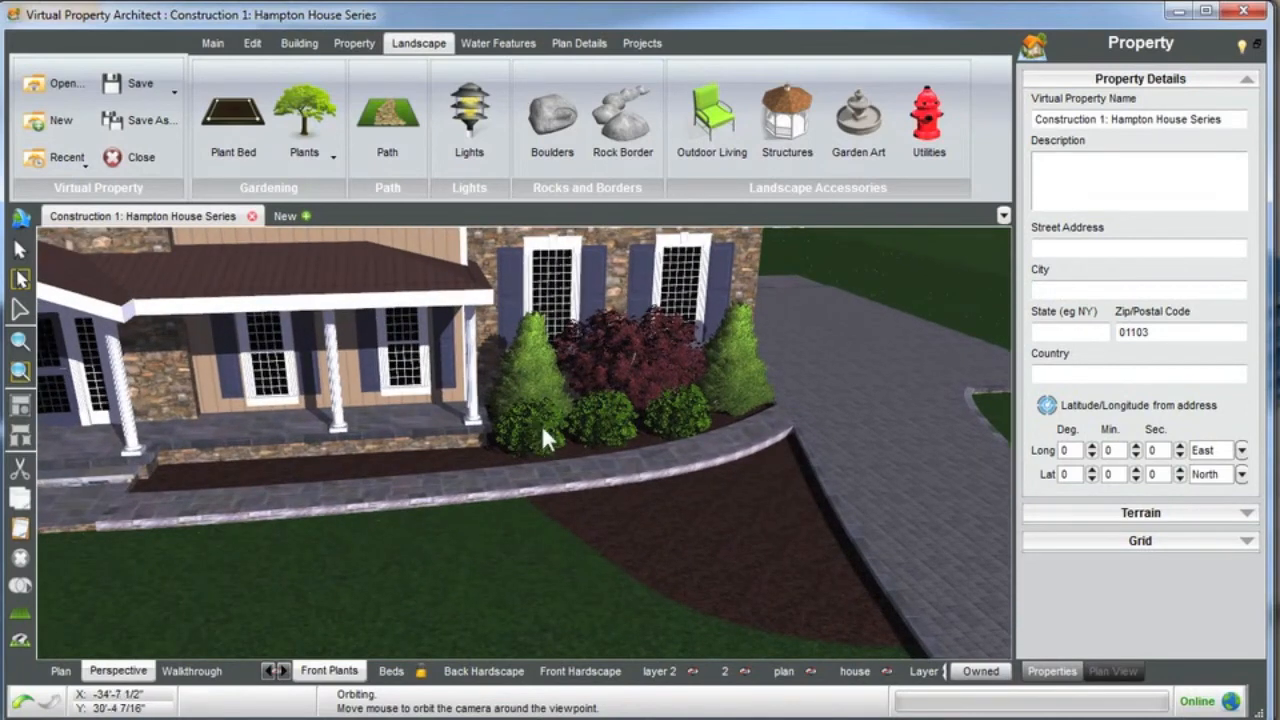
Replace the three boxwoods along the walkway with the Let's Dance Moonlight Bigleaf Hydrangea from the Hydrangea shrubs.
{"action": "left_click", "coordinate": [535, 431]}
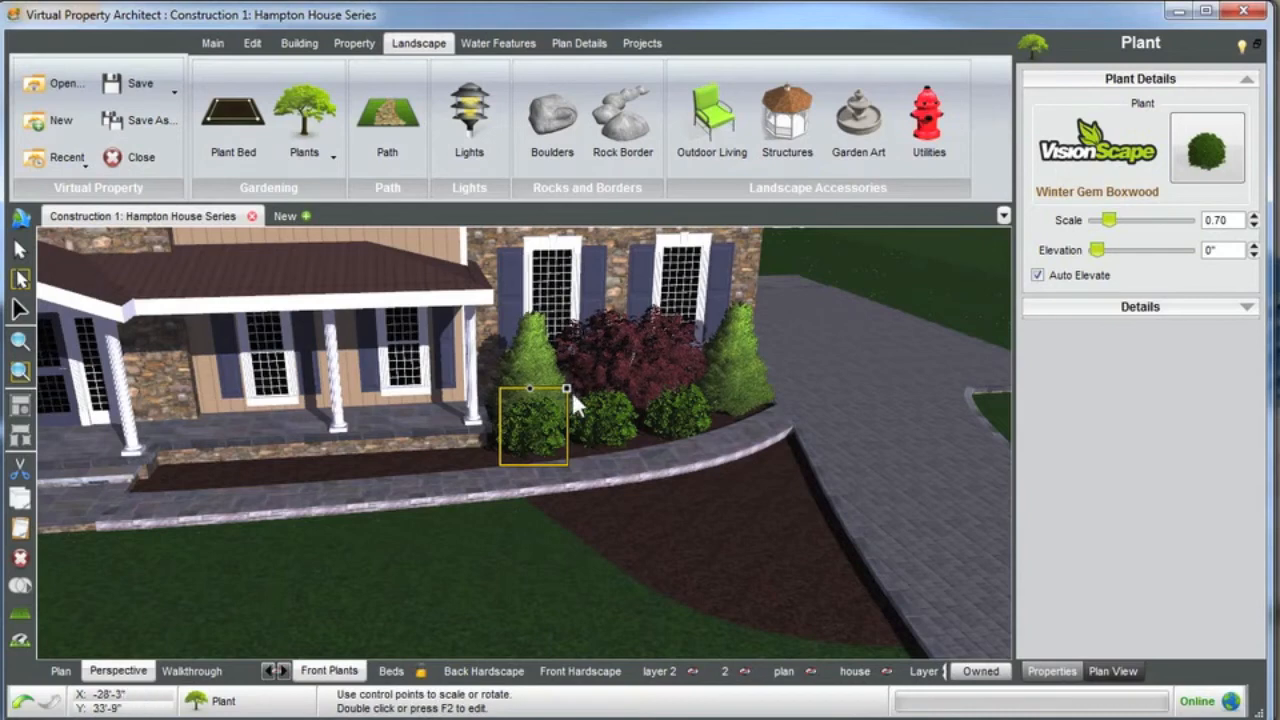
{"action": "left_click", "coordinate": [600, 414], "text": "ctrl"}
{"action": "left_click", "coordinate": [680, 405], "text": "ctrl"}
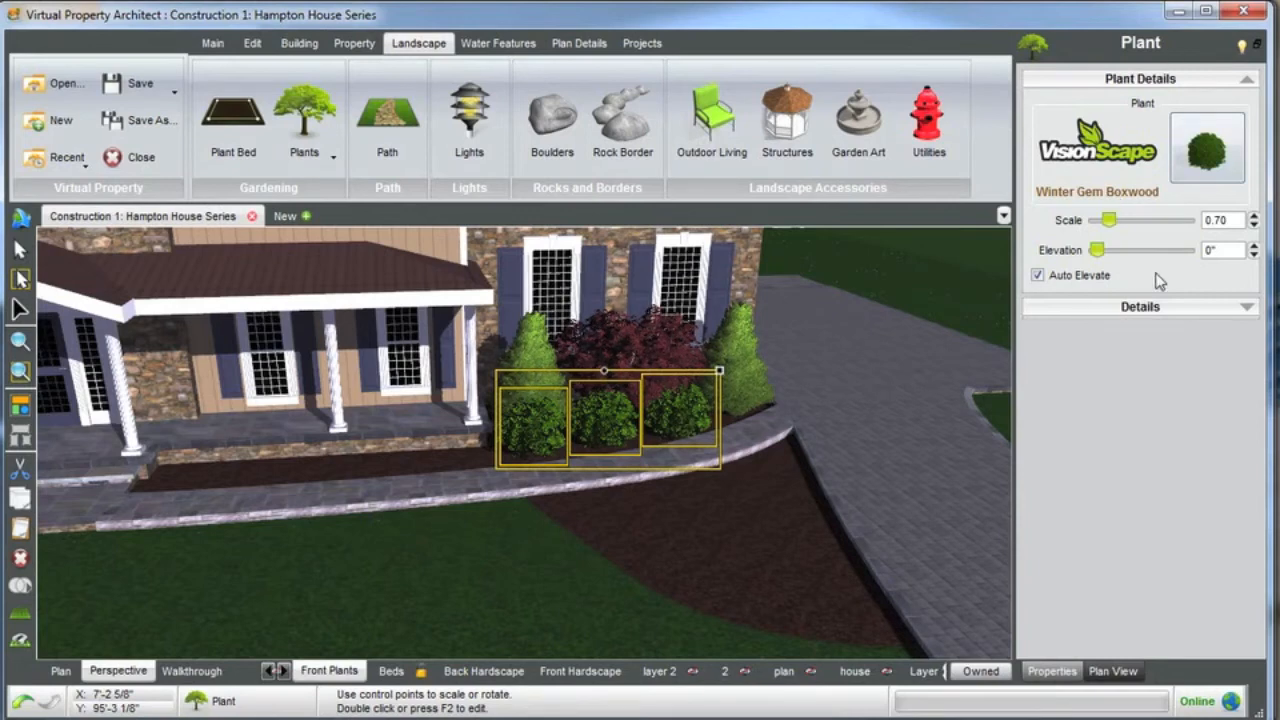
{"action": "left_click", "coordinate": [1205, 150]}
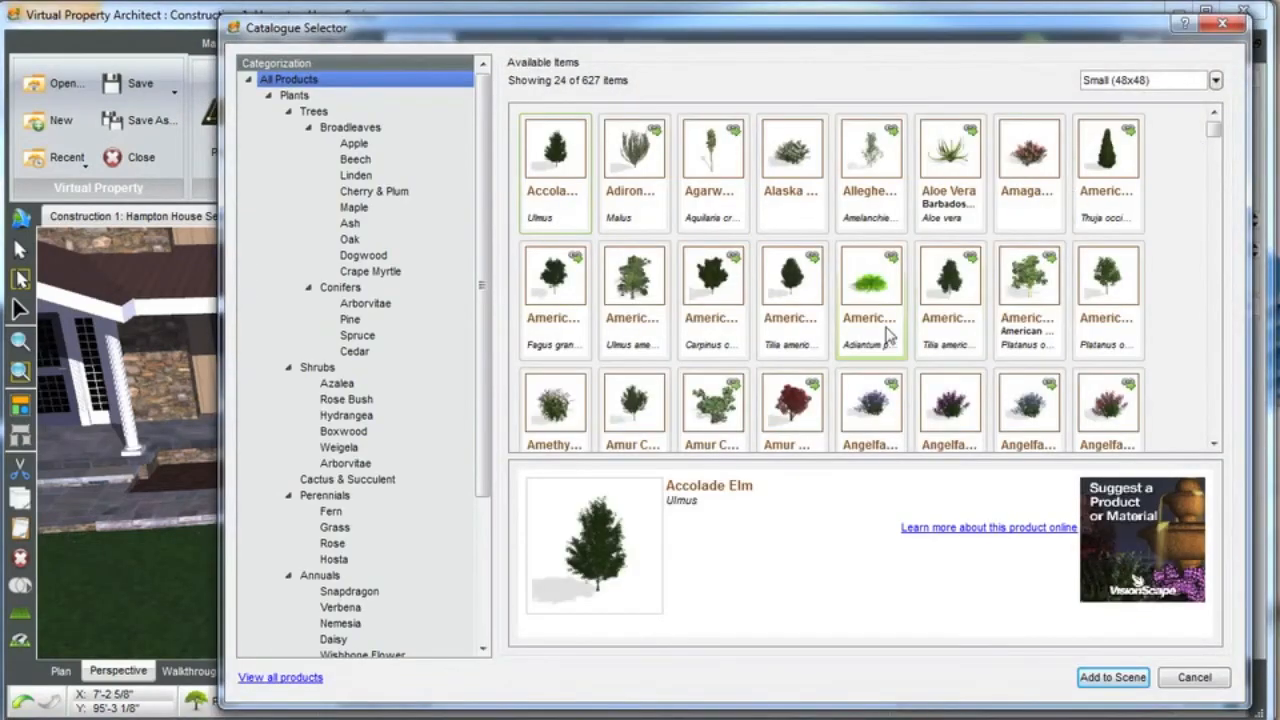
{"action": "left_click", "coordinate": [310, 414]}
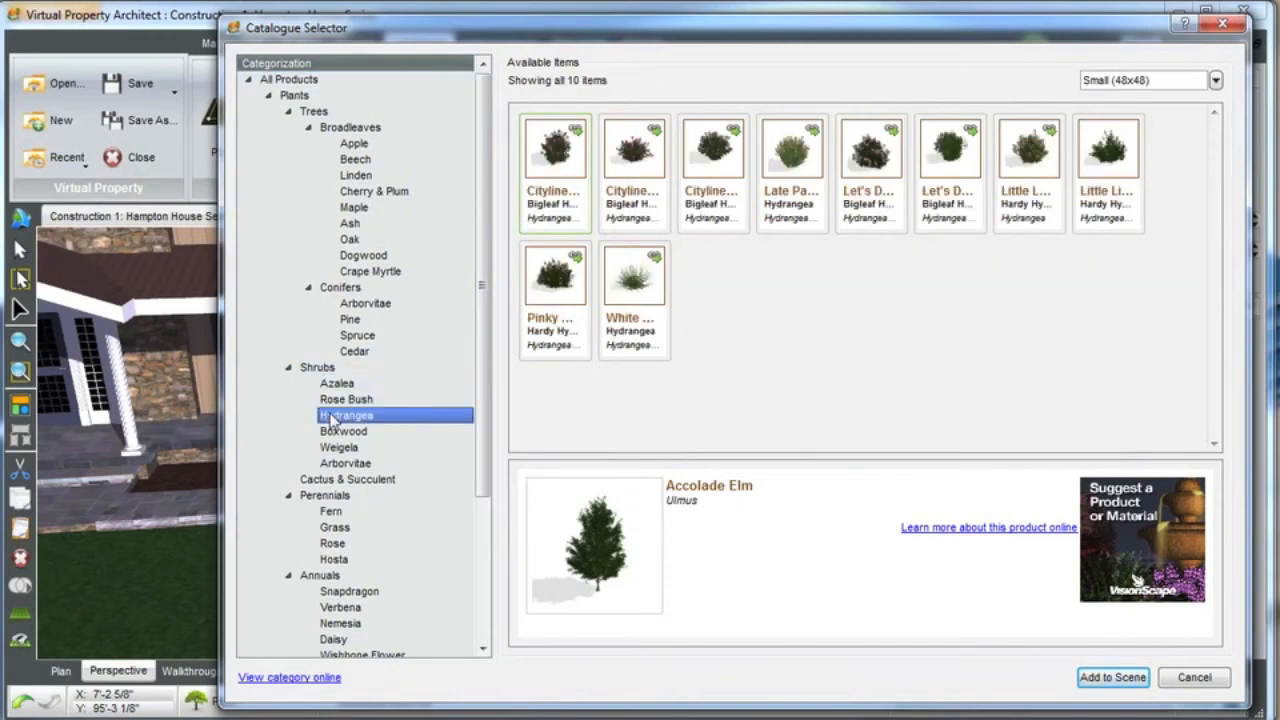
{"action": "left_click", "coordinate": [868, 165]}
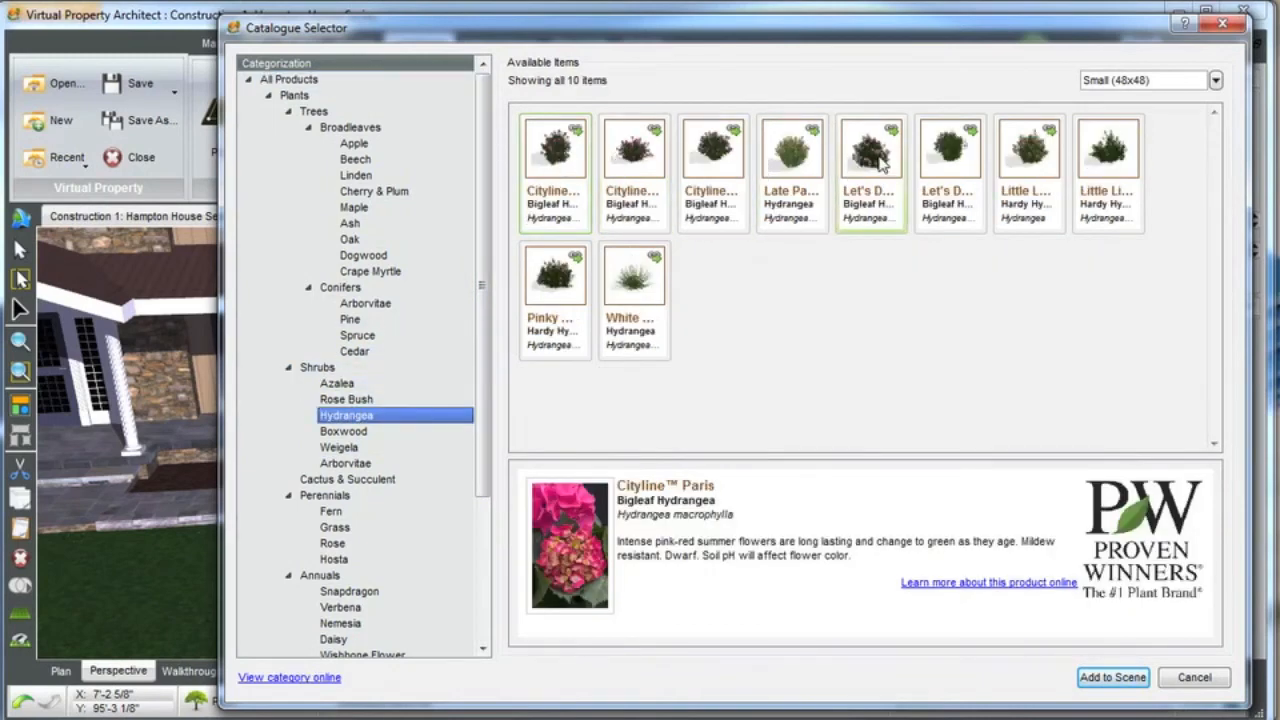
{"action": "left_click", "coordinate": [1112, 678]}
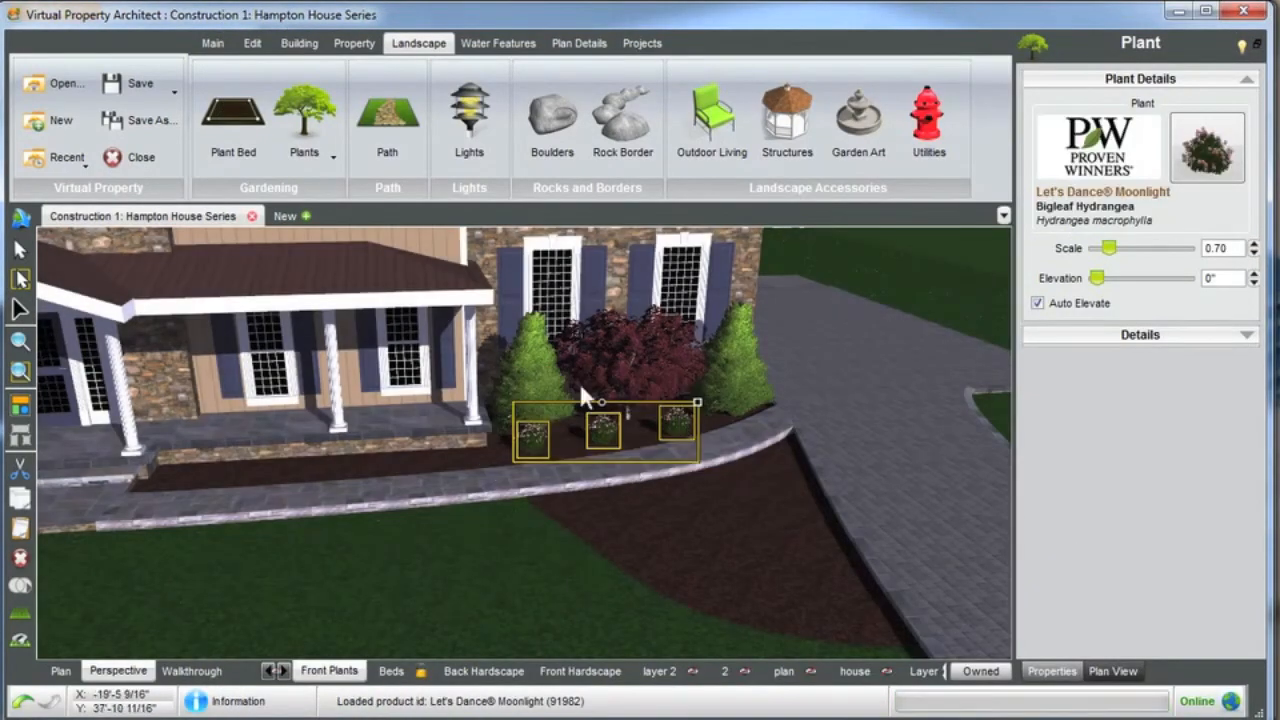
Set the scale of the three selected hydrangeas to 1.00.
{"action": "scroll", "coordinate": [640, 432], "scroll_direction": "up", "scroll_amount": 2}
{"action": "scroll", "coordinate": [650, 440], "scroll_direction": "up", "scroll_amount": 2}
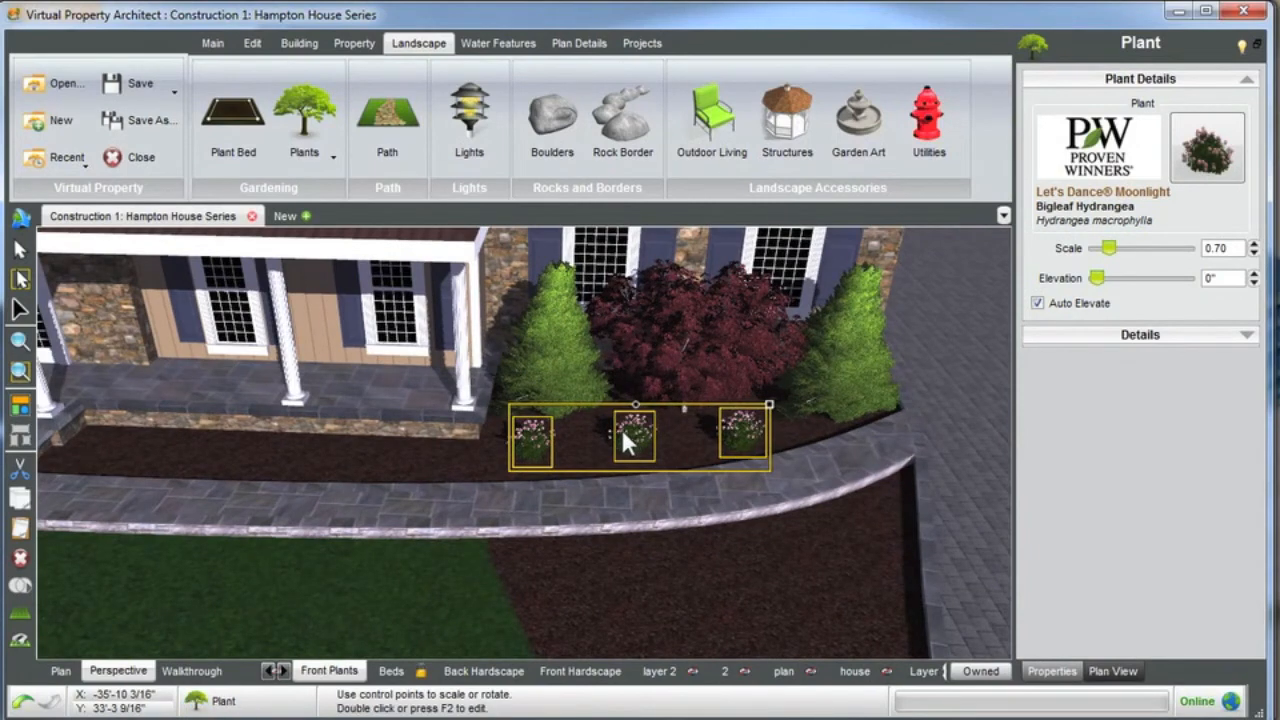
{"action": "scroll", "coordinate": [621, 428], "scroll_direction": "down", "scroll_amount": 1}
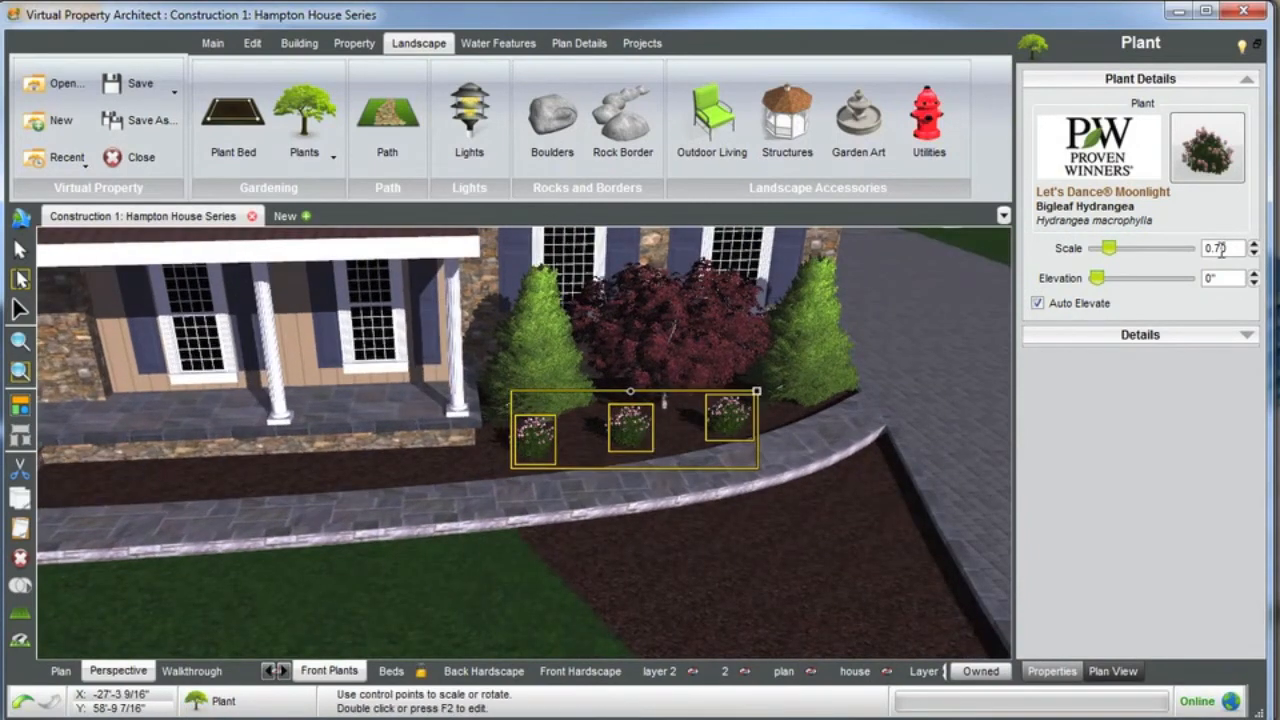
{"action": "left_click", "coordinate": [1255, 244]}
{"action": "left_click", "coordinate": [1255, 244]}
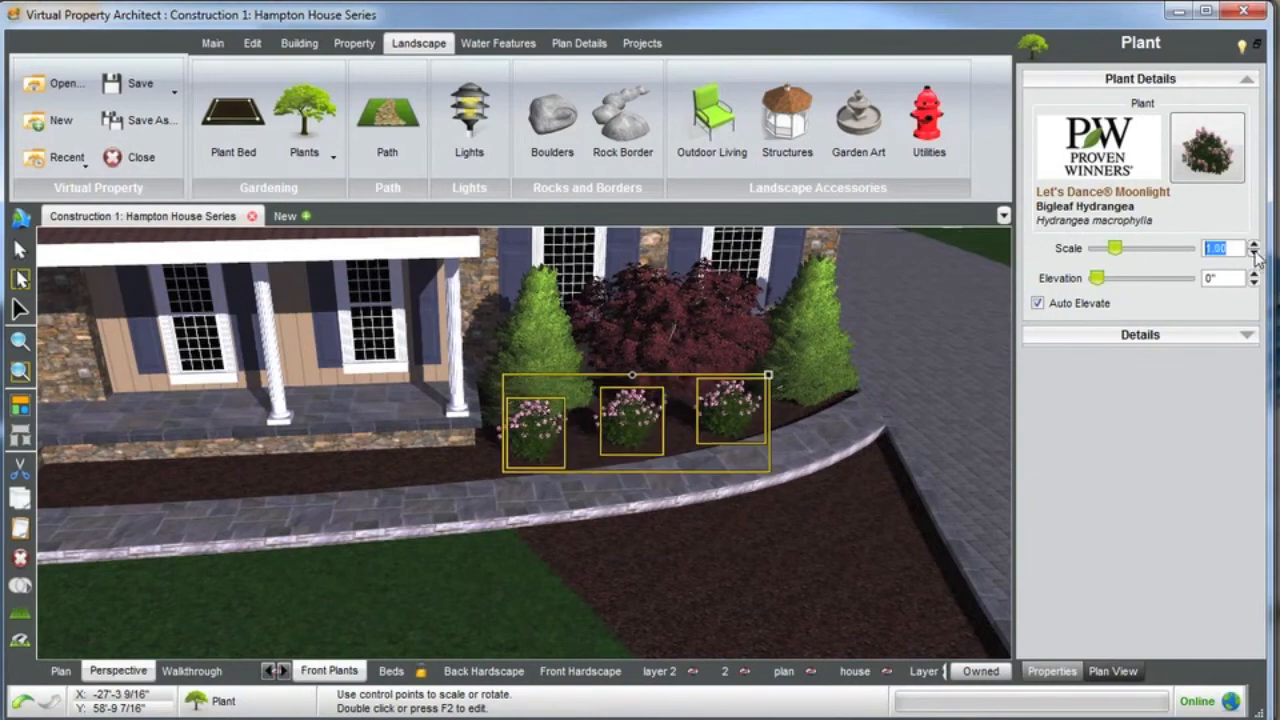
{"action": "middle_click_drag", "start_coordinate": [753, 426], "coordinate": [570, 438]}
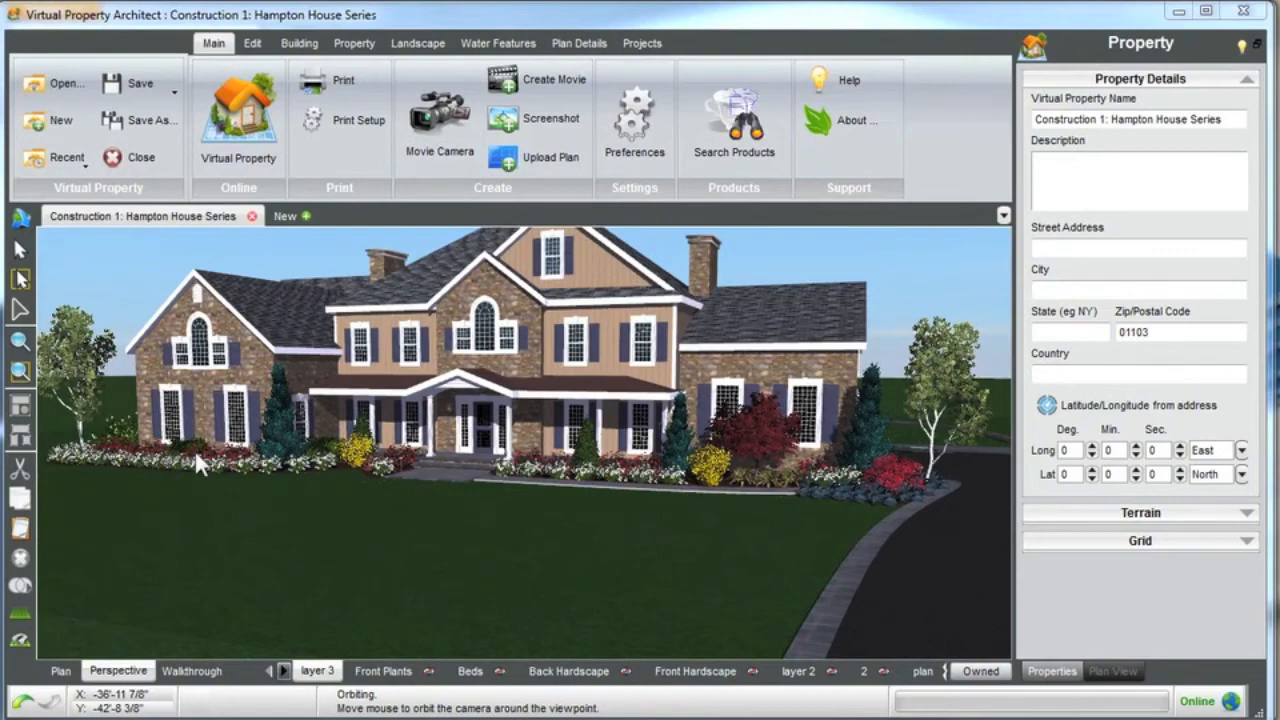
Examine the fully planted front of the house, then select the Gray Birch at the house corner and inspect it up close.
{"action": "middle_click_drag", "start_coordinate": [427, 434], "coordinate": [502, 466]}
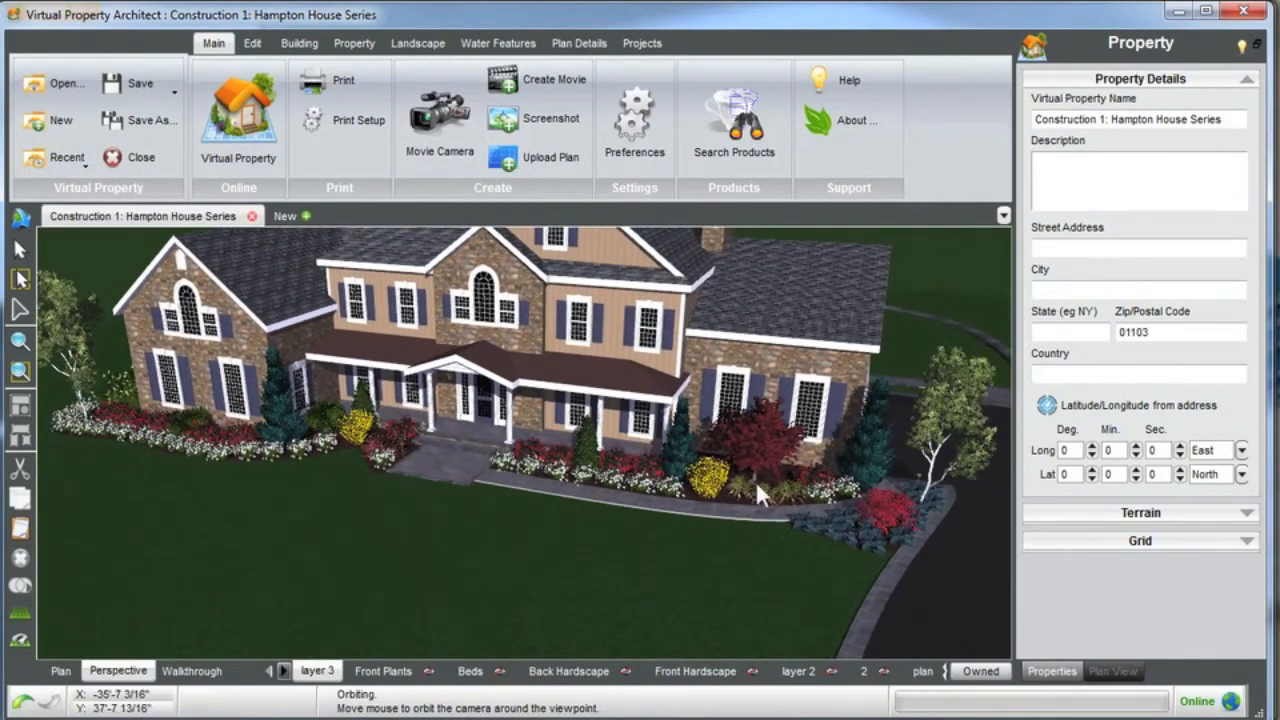
{"action": "middle_click_drag", "start_coordinate": [705, 490], "coordinate": [606, 443]}
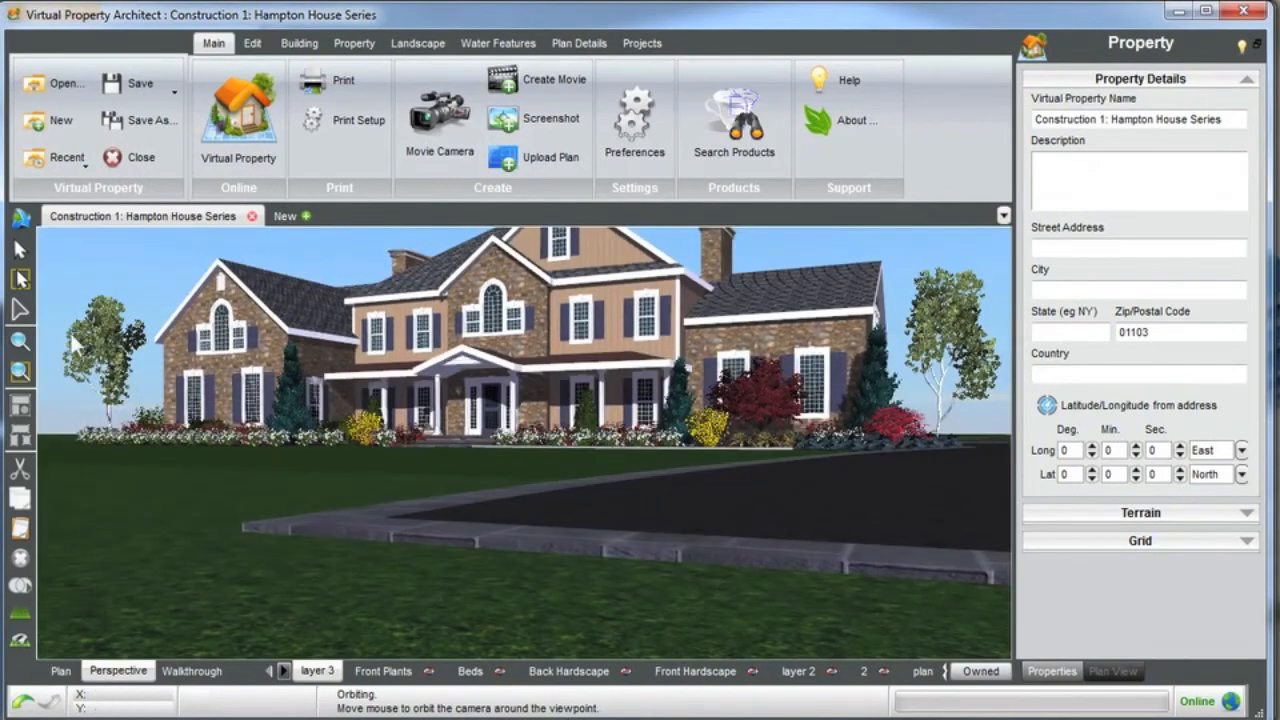
{"action": "middle_click_drag", "start_coordinate": [67, 355], "coordinate": [107, 337]}
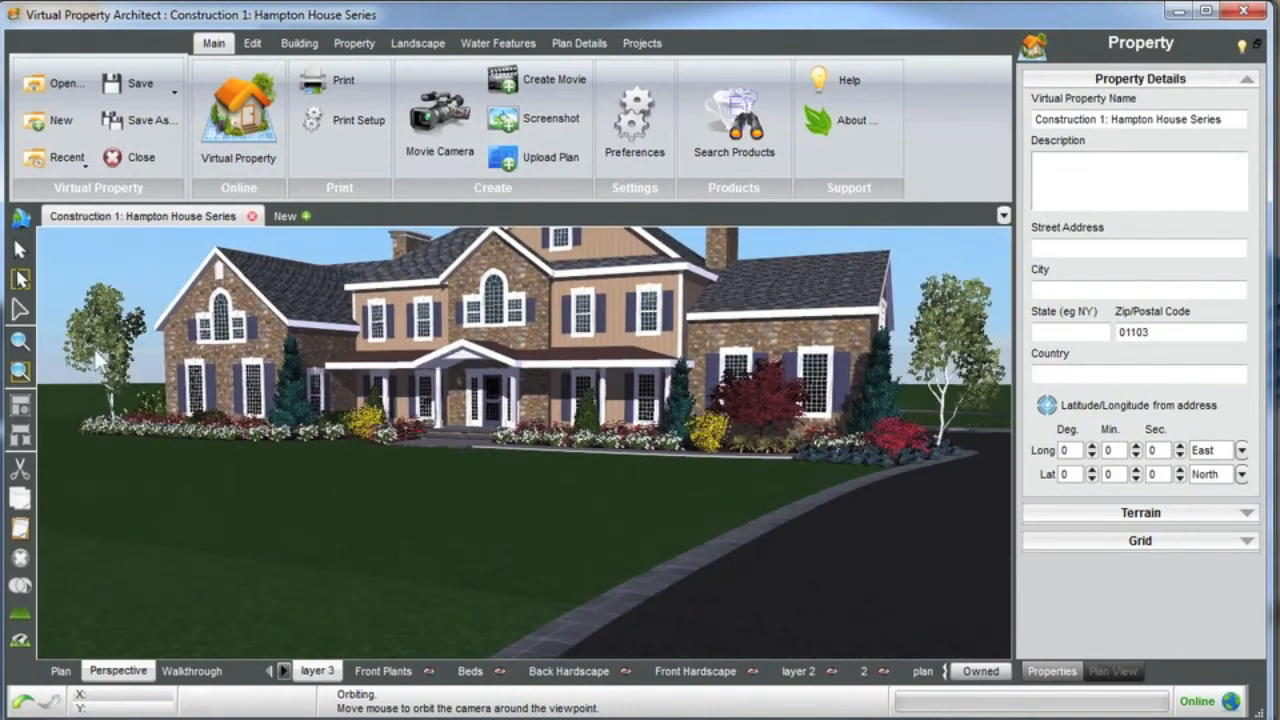
{"action": "left_click", "coordinate": [107, 337]}
{"action": "key", "text": "z"}
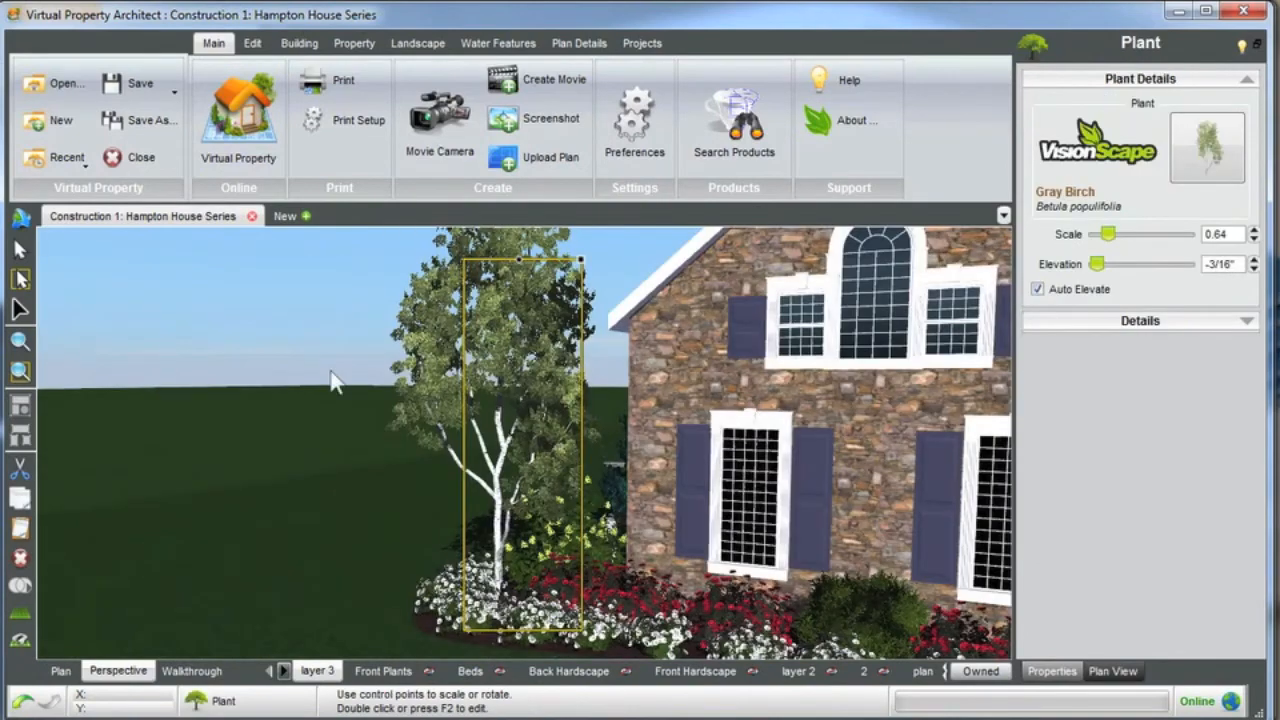
{"action": "scroll", "coordinate": [663, 474], "scroll_direction": "down", "scroll_amount": 3}
{"action": "middle_click_drag", "start_coordinate": [663, 474], "coordinate": [700, 416]}
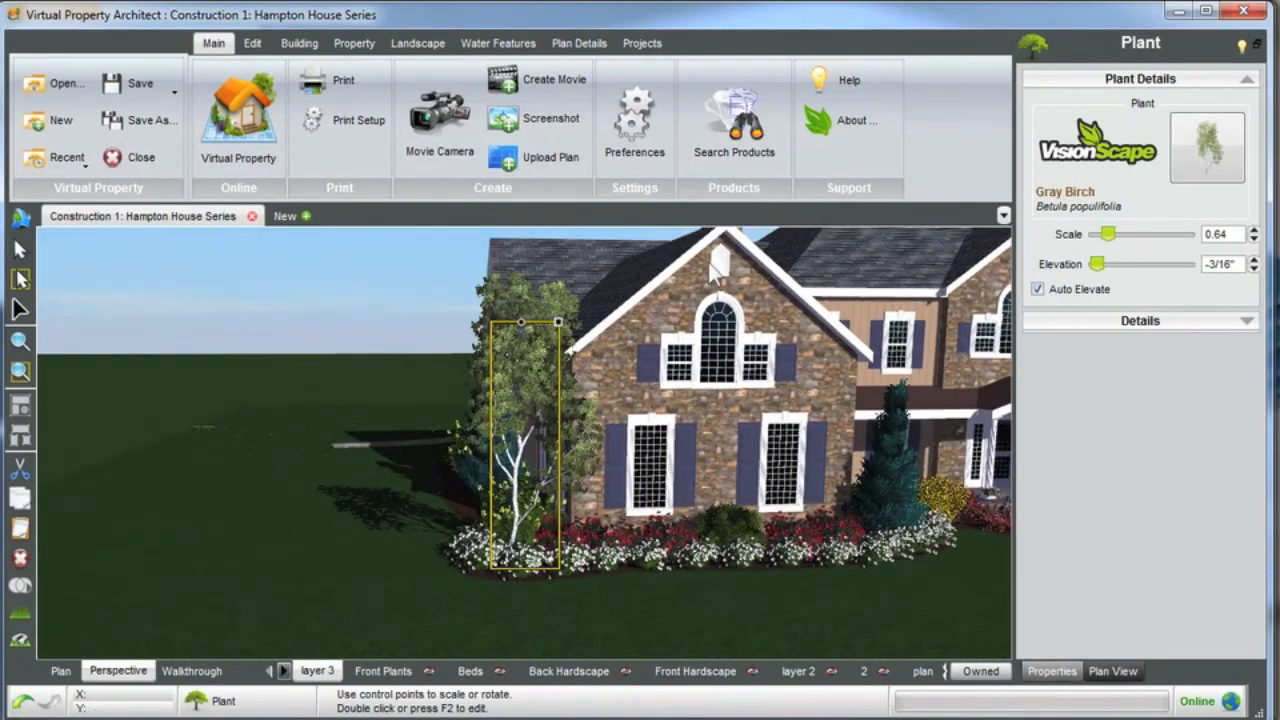
{"action": "middle_click_drag", "start_coordinate": [685, 472], "coordinate": [522, 568]}
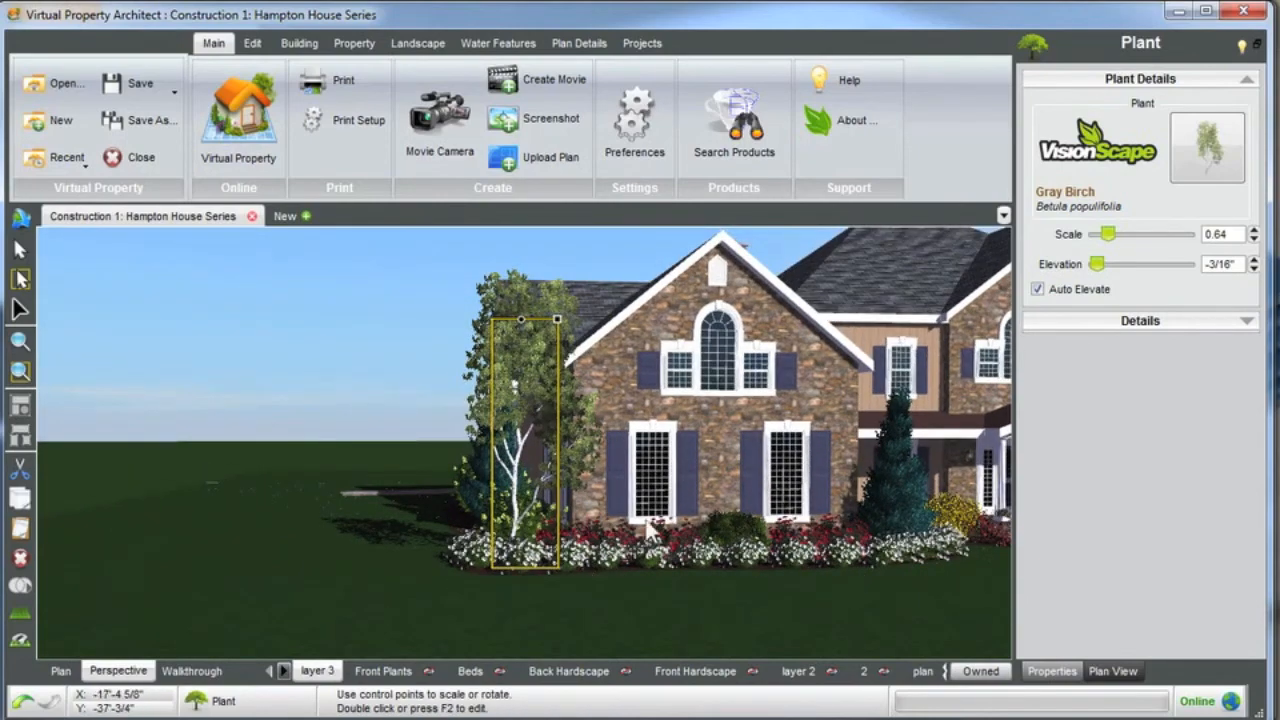
Select the Dwarf Alberta Spruce beside the porch to view its details, then deselect it and examine the entrance plantings.
{"action": "left_click", "coordinate": [886, 494]}
{"action": "middle_click_drag", "start_coordinate": [888, 494], "coordinate": [601, 471]}
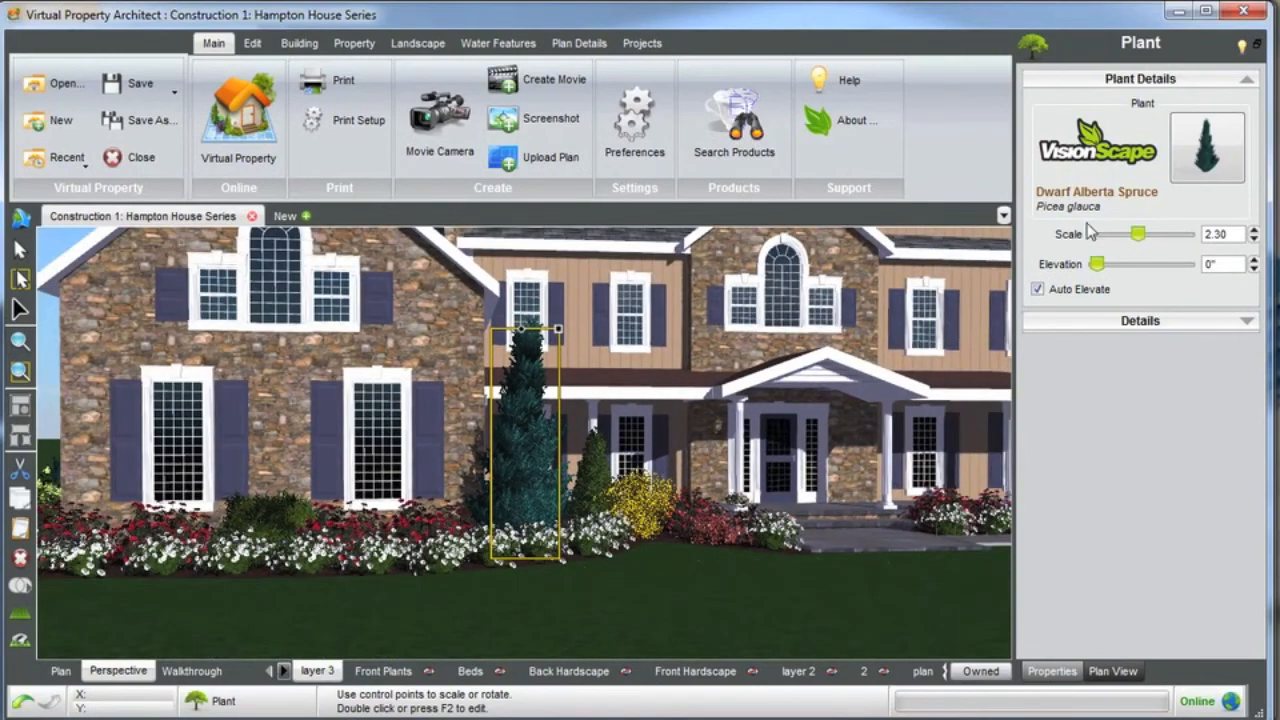
{"action": "mouse_move", "coordinate": [603, 534]}
{"action": "middle_mouse_down"}
{"action": "mouse_move", "coordinate": [601, 484]}
{"action": "mouse_move", "coordinate": [645, 508]}
{"action": "mouse_move", "coordinate": [568, 533]}
{"action": "mouse_move", "coordinate": [608, 523]}
{"action": "middle_mouse_up"}
{"action": "scroll", "coordinate": [601, 484], "scroll_direction": "down", "scroll_amount": 5}
{"action": "left_click", "coordinate": [685, 563]}
{"action": "scroll", "coordinate": [674, 497], "scroll_direction": "up", "scroll_amount": 7}
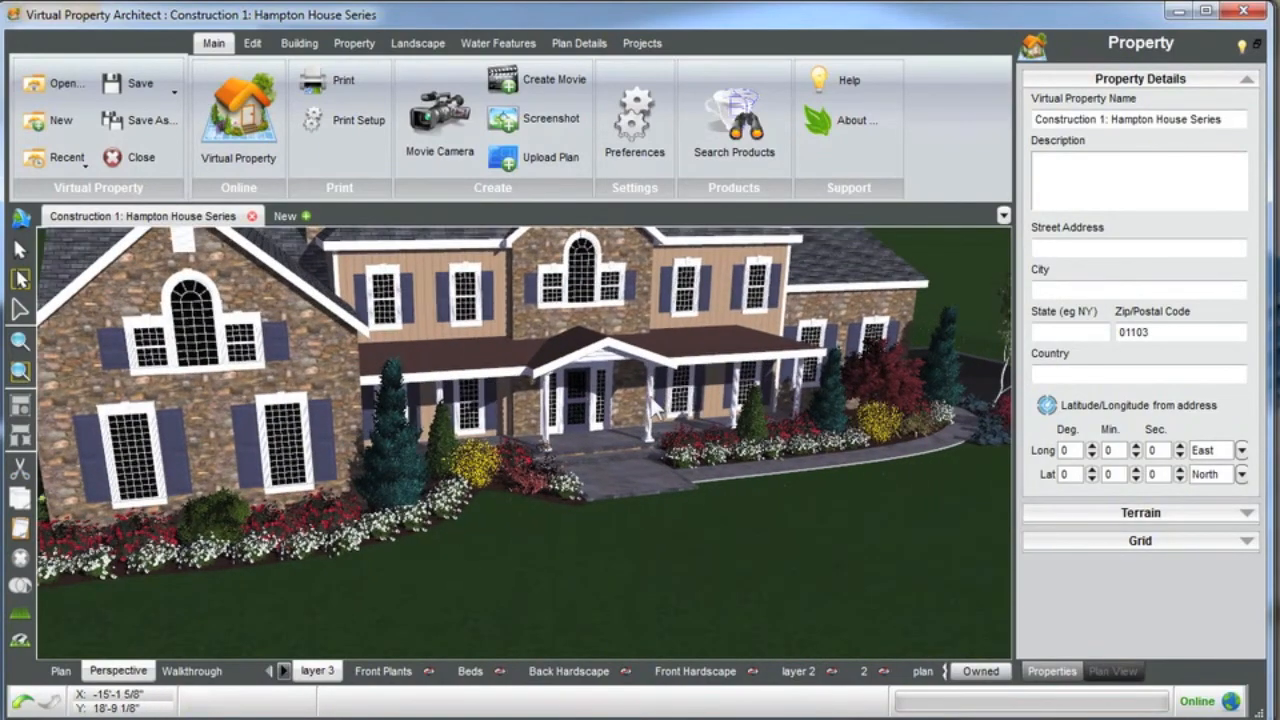
{"action": "middle_click_drag", "start_coordinate": [632, 393], "coordinate": [470, 505]}
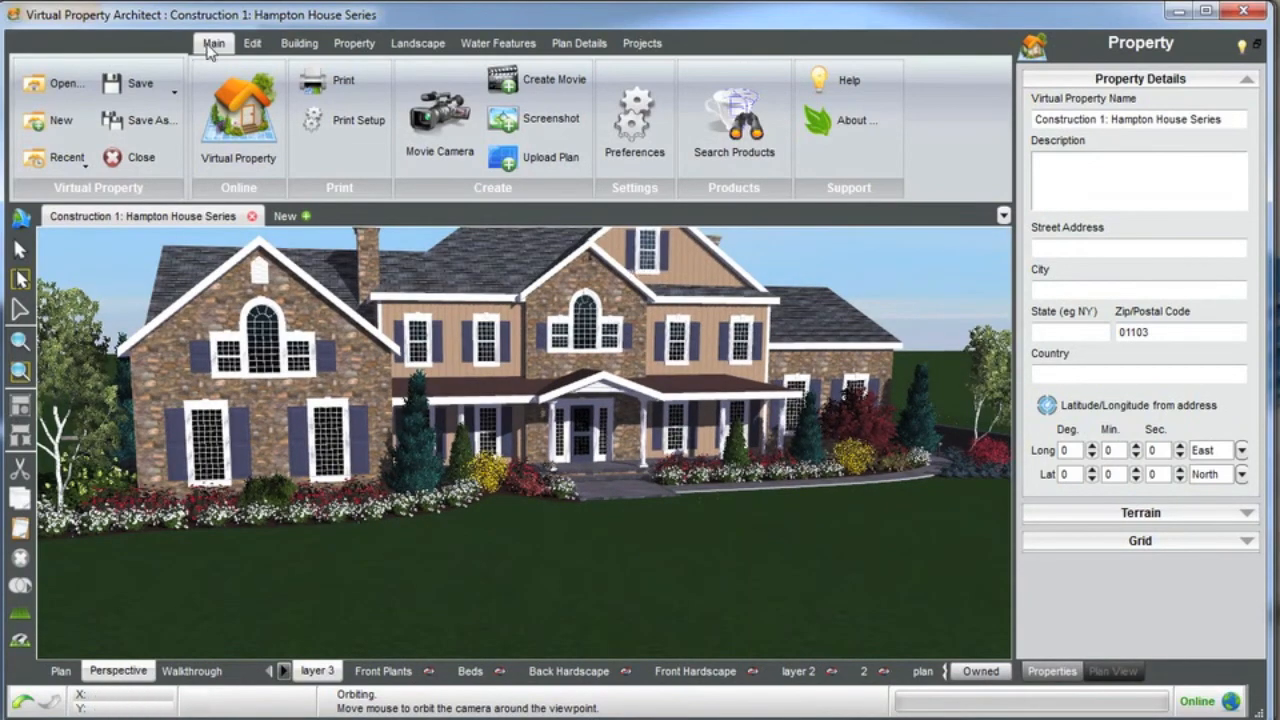
Override the plant level of detail in the display preferences and set the Far Distance Factor to 62.00.
{"action": "left_click", "coordinate": [640, 122]}
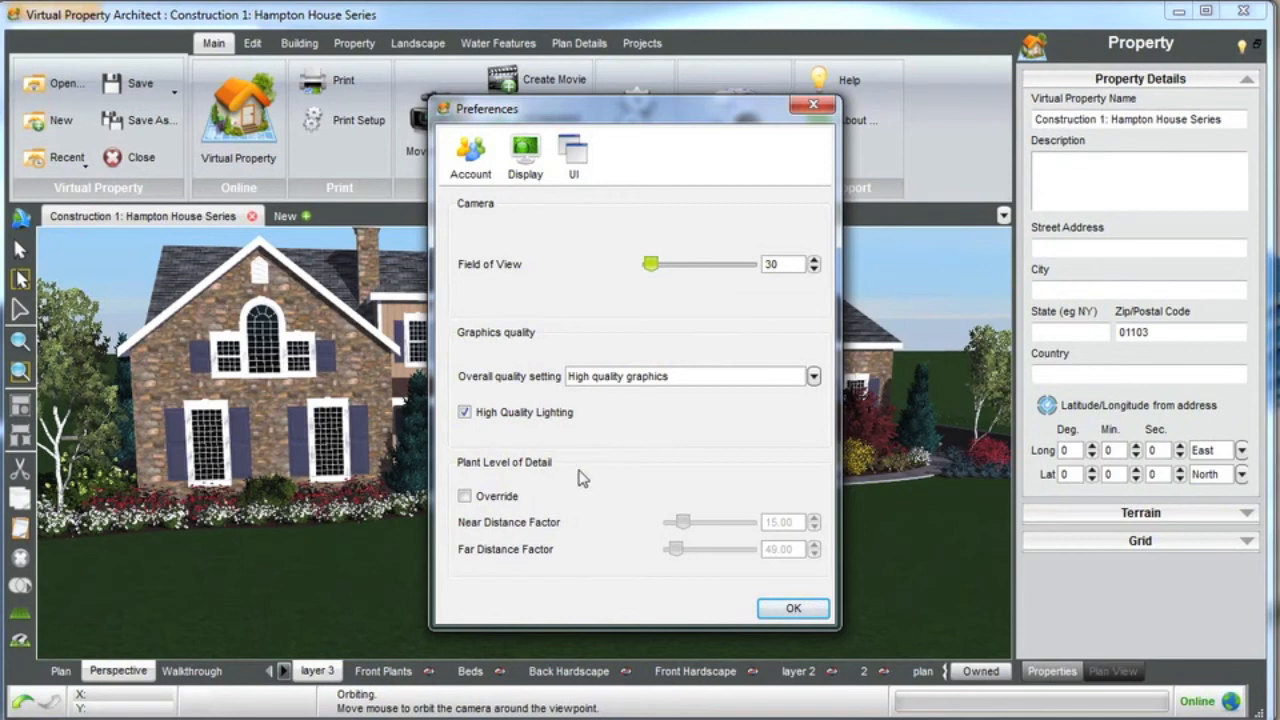
{"action": "left_click", "coordinate": [465, 496]}
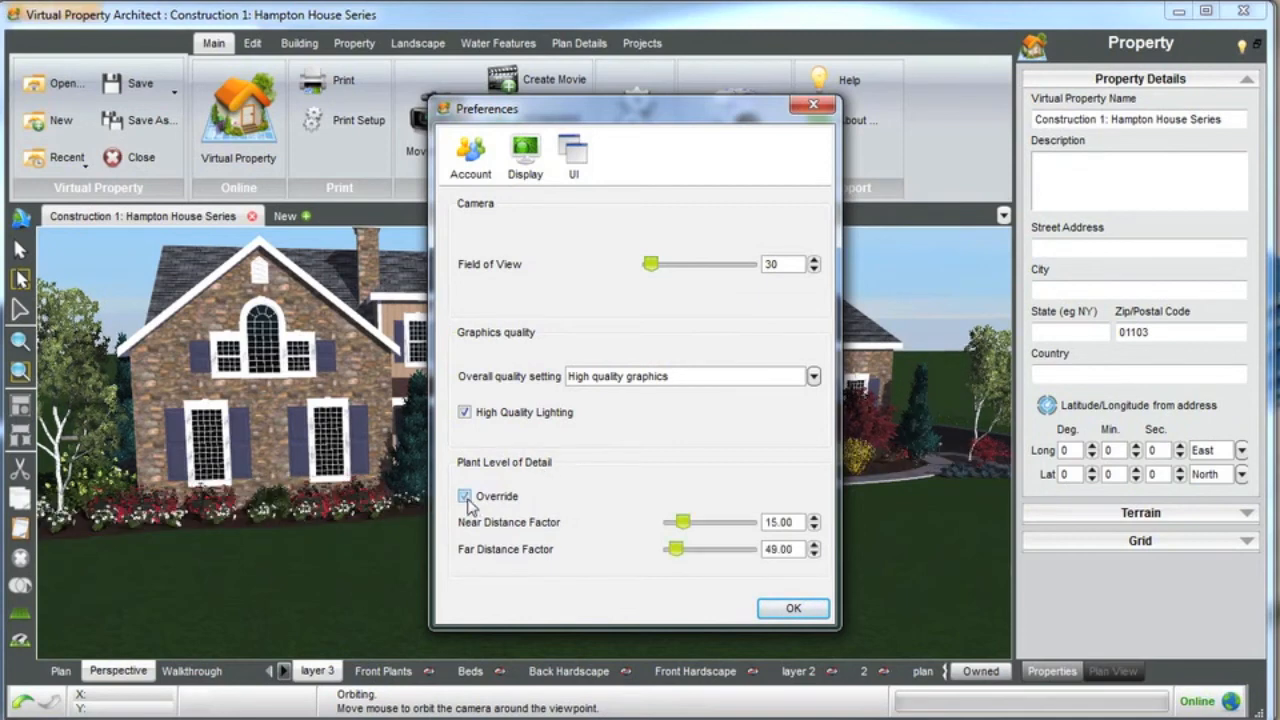
{"action": "left_click", "coordinate": [465, 497]}
{"action": "left_click", "coordinate": [465, 497]}
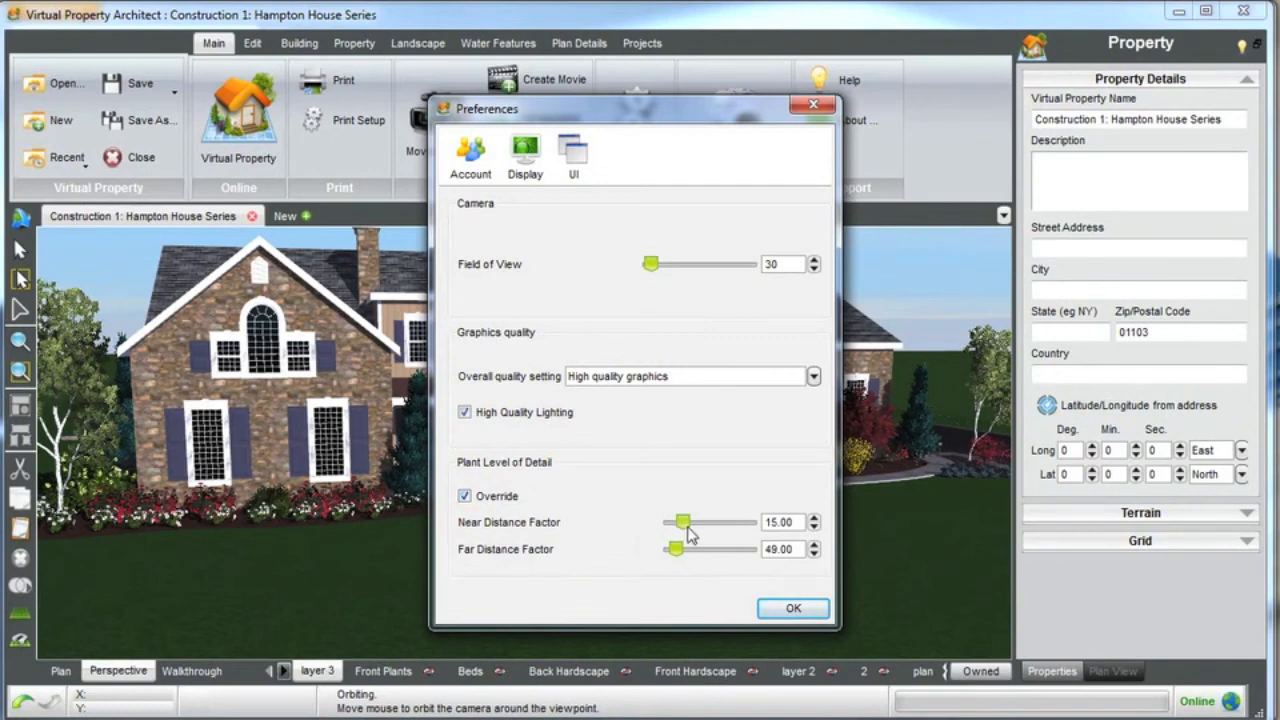
{"action": "left_click_drag", "start_coordinate": [675, 558], "coordinate": [678, 559]}
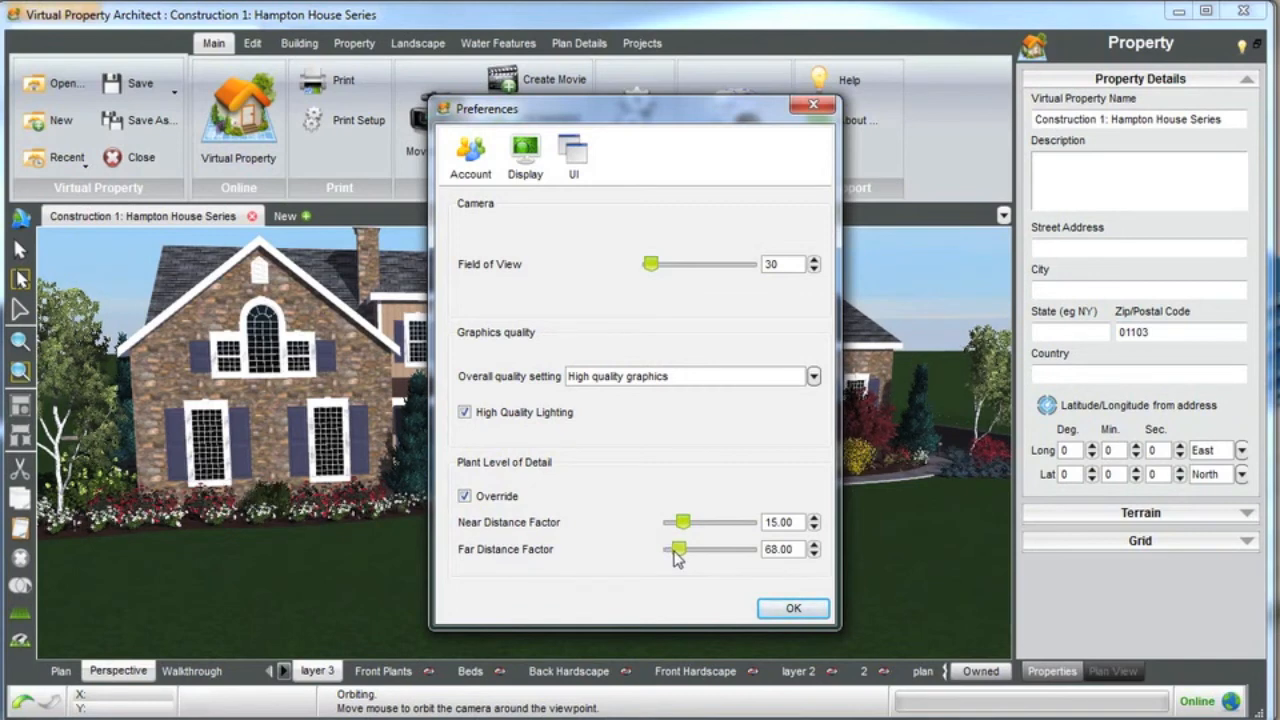
{"action": "left_click_drag", "start_coordinate": [678, 558], "coordinate": [675, 559]}
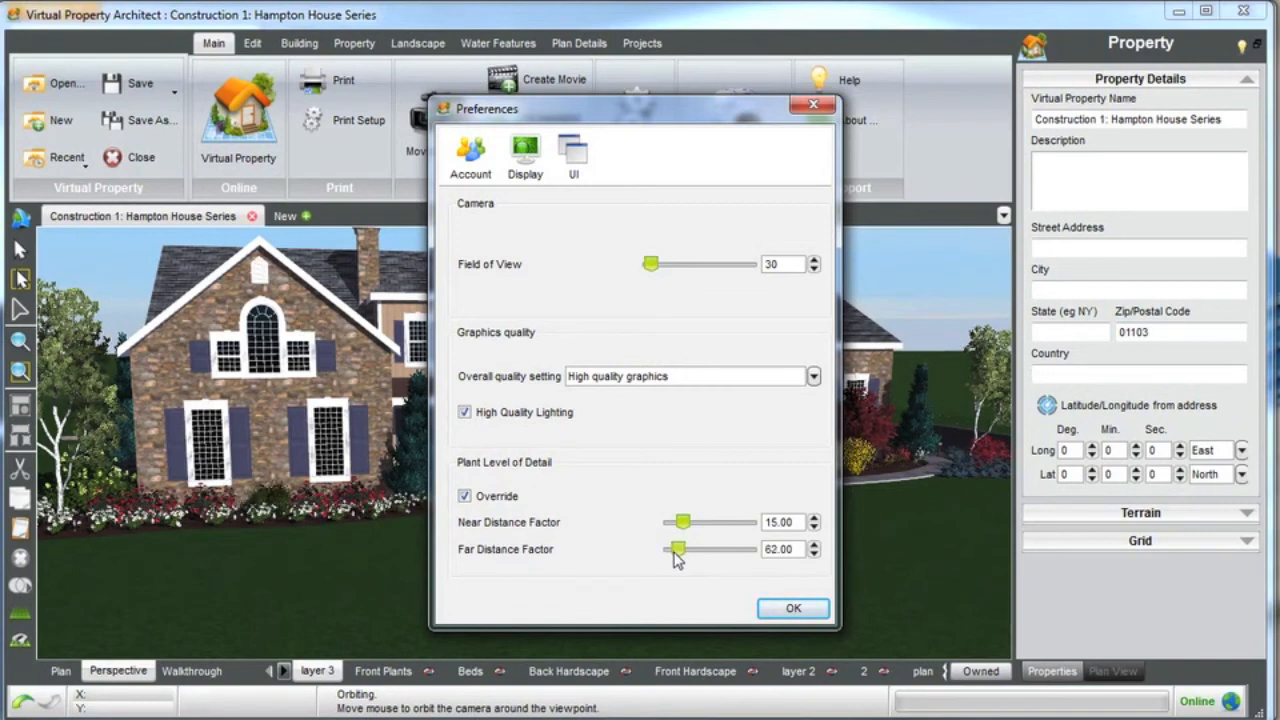
{"action": "left_click", "coordinate": [787, 608]}
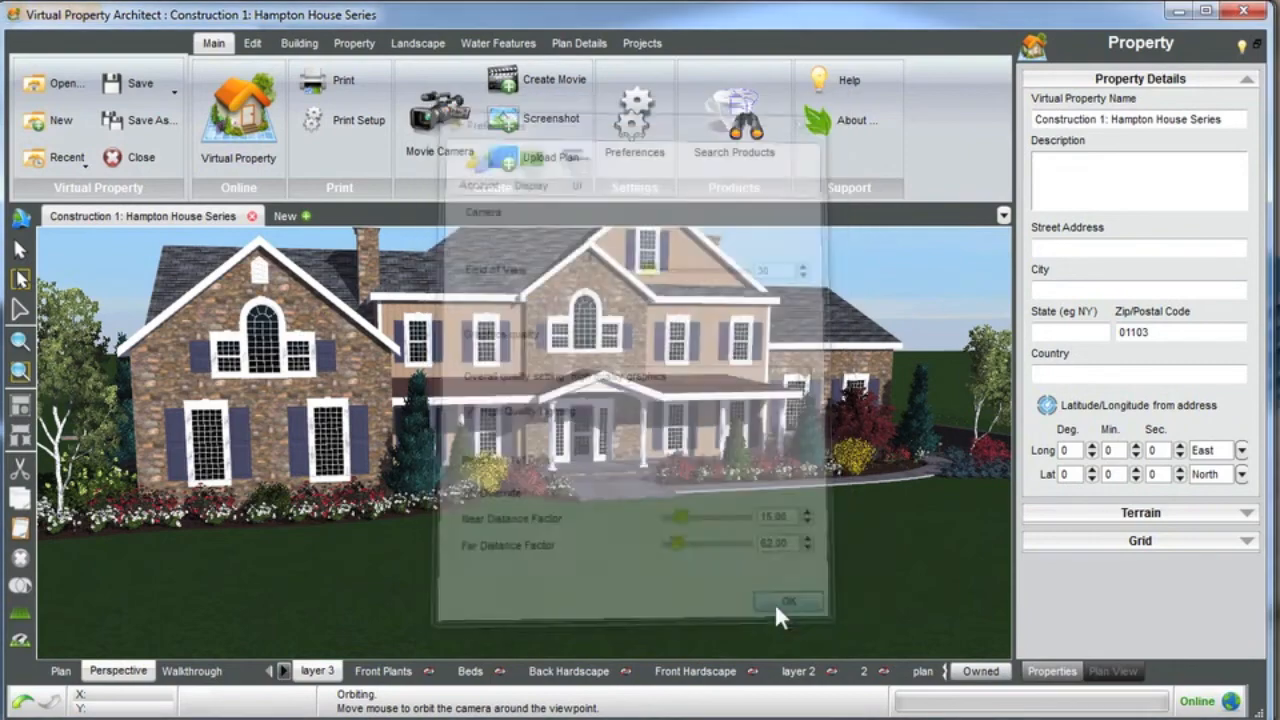
Examine how much detail the front plantings show from far away and close to the entrance.
{"action": "scroll", "coordinate": [466, 460], "scroll_direction": "down", "scroll_amount": 5}
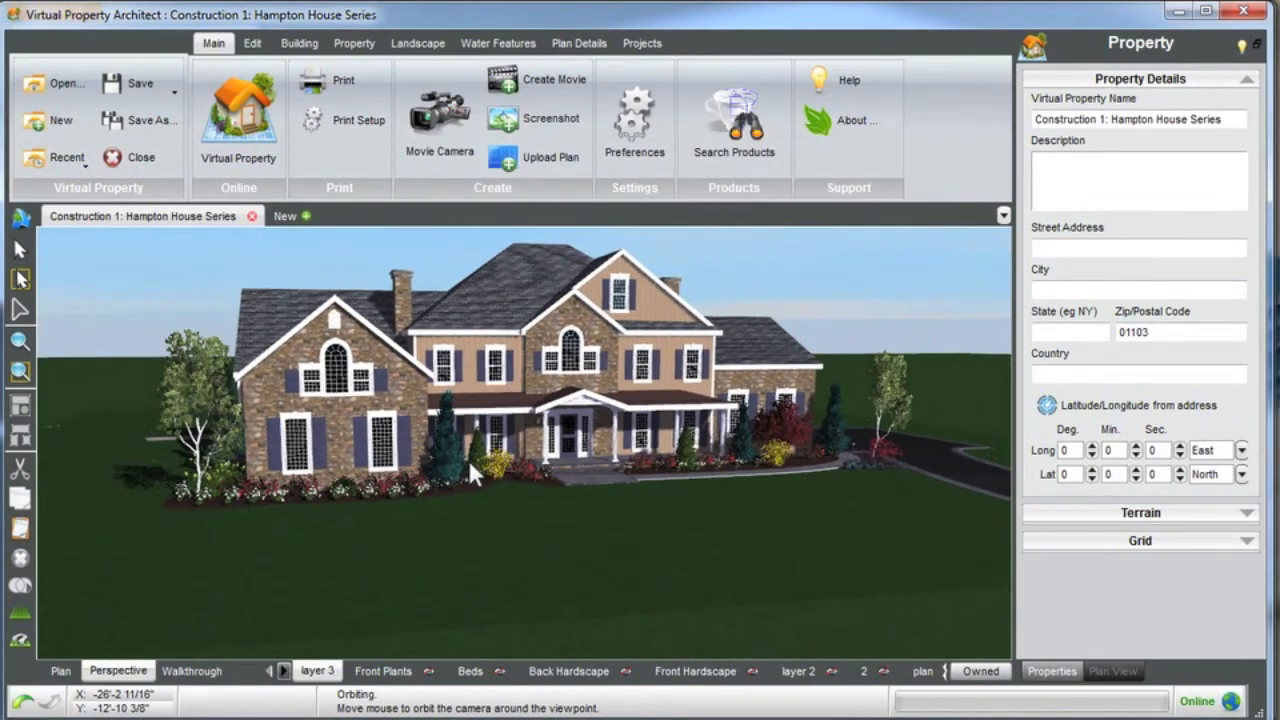
{"action": "scroll", "coordinate": [518, 503], "scroll_direction": "down", "scroll_amount": 4}
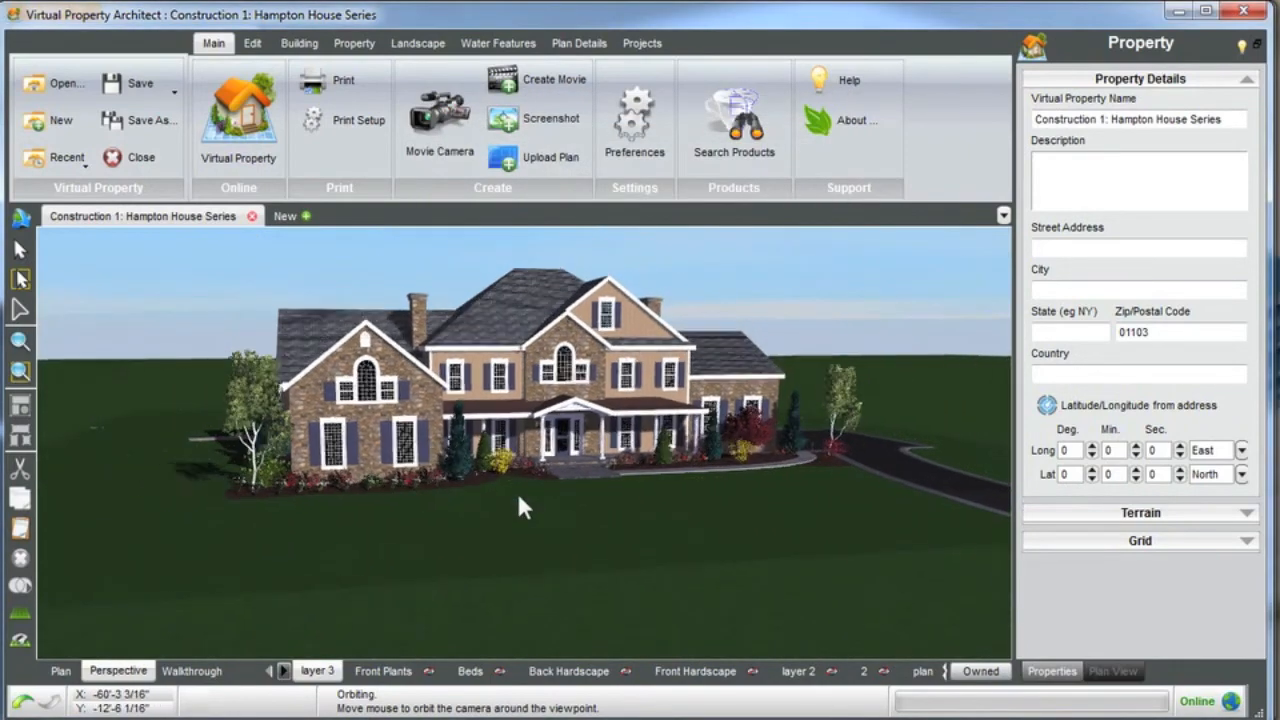
{"action": "scroll", "coordinate": [518, 496], "scroll_direction": "up", "scroll_amount": 2}
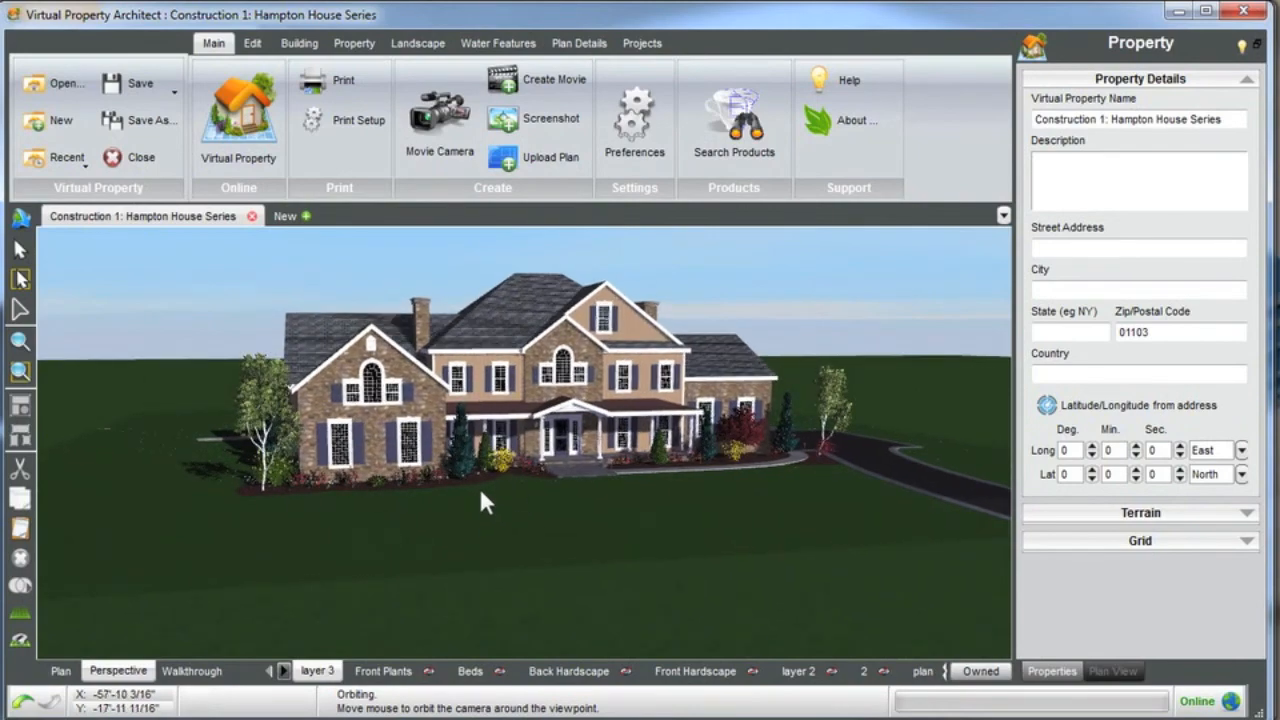
{"action": "middle_click_drag", "start_coordinate": [478, 446], "coordinate": [428, 451]}
{"action": "scroll", "coordinate": [642, 468], "scroll_direction": "up", "scroll_amount": 2}
{"action": "scroll", "coordinate": [466, 496], "scroll_direction": "up", "scroll_amount": 8}
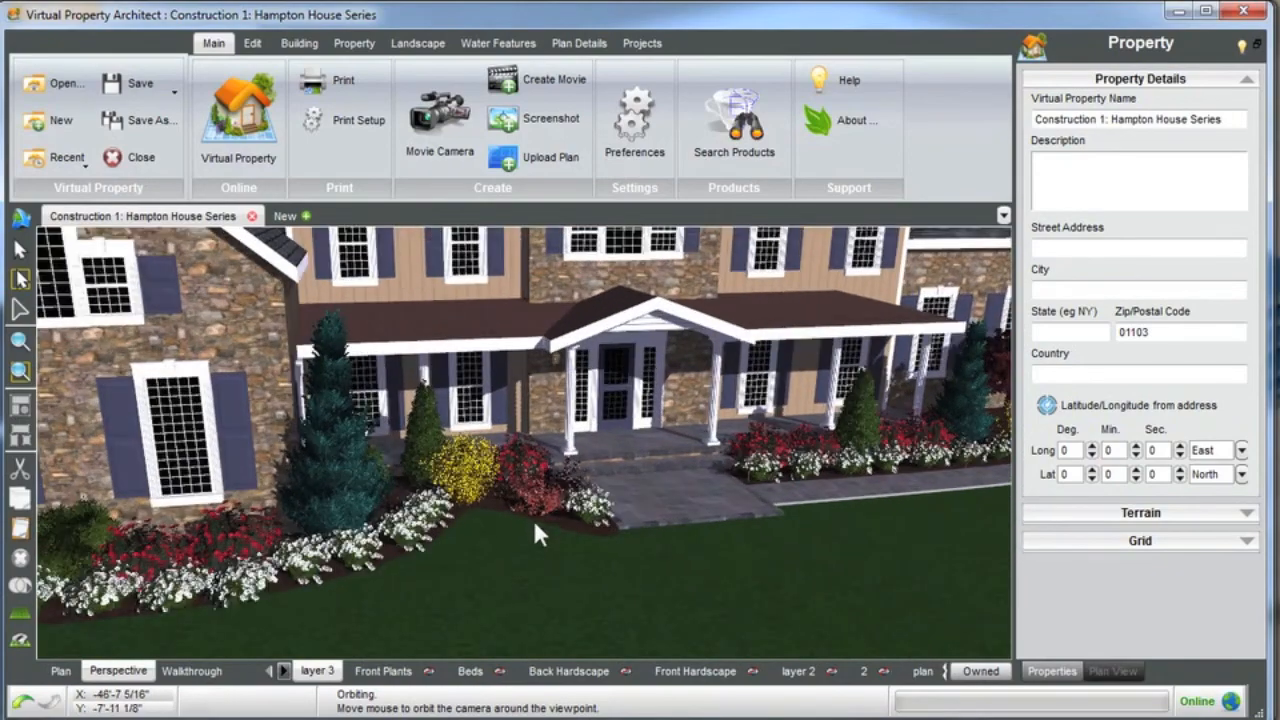
{"action": "scroll", "coordinate": [539, 517], "scroll_direction": "up", "scroll_amount": 6}
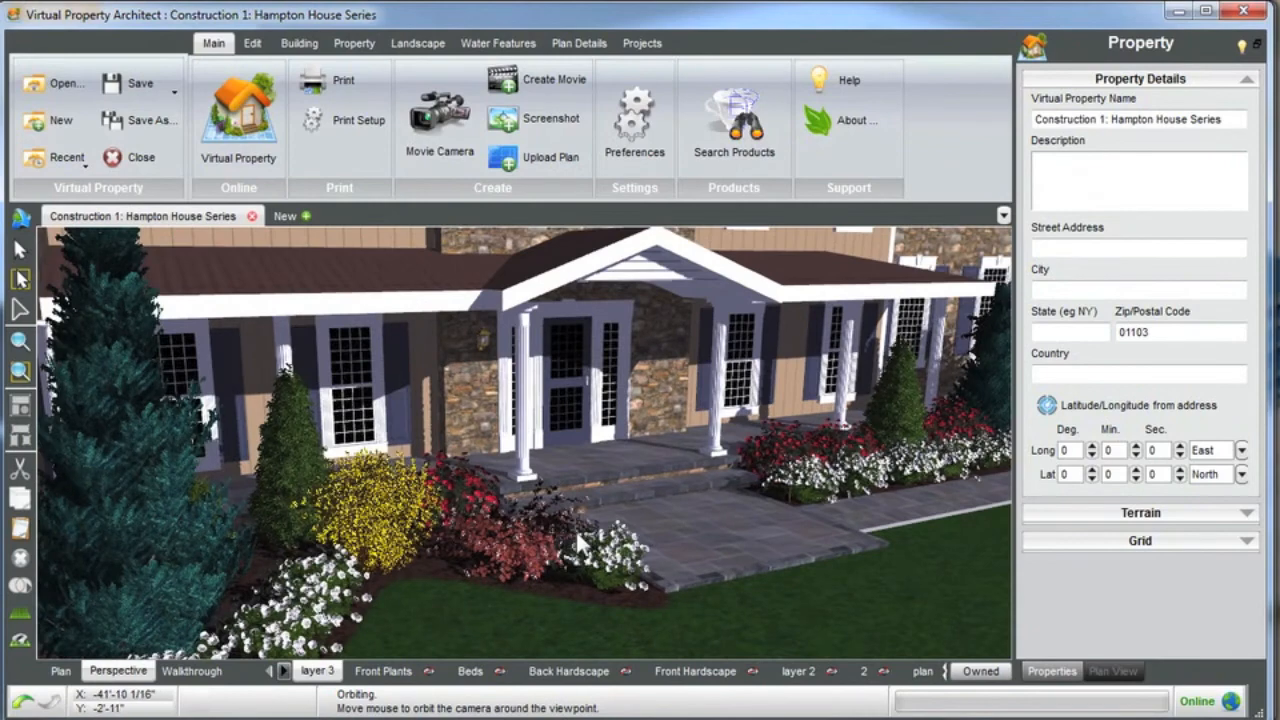
{"action": "scroll", "coordinate": [548, 510], "scroll_direction": "down", "scroll_amount": 6}
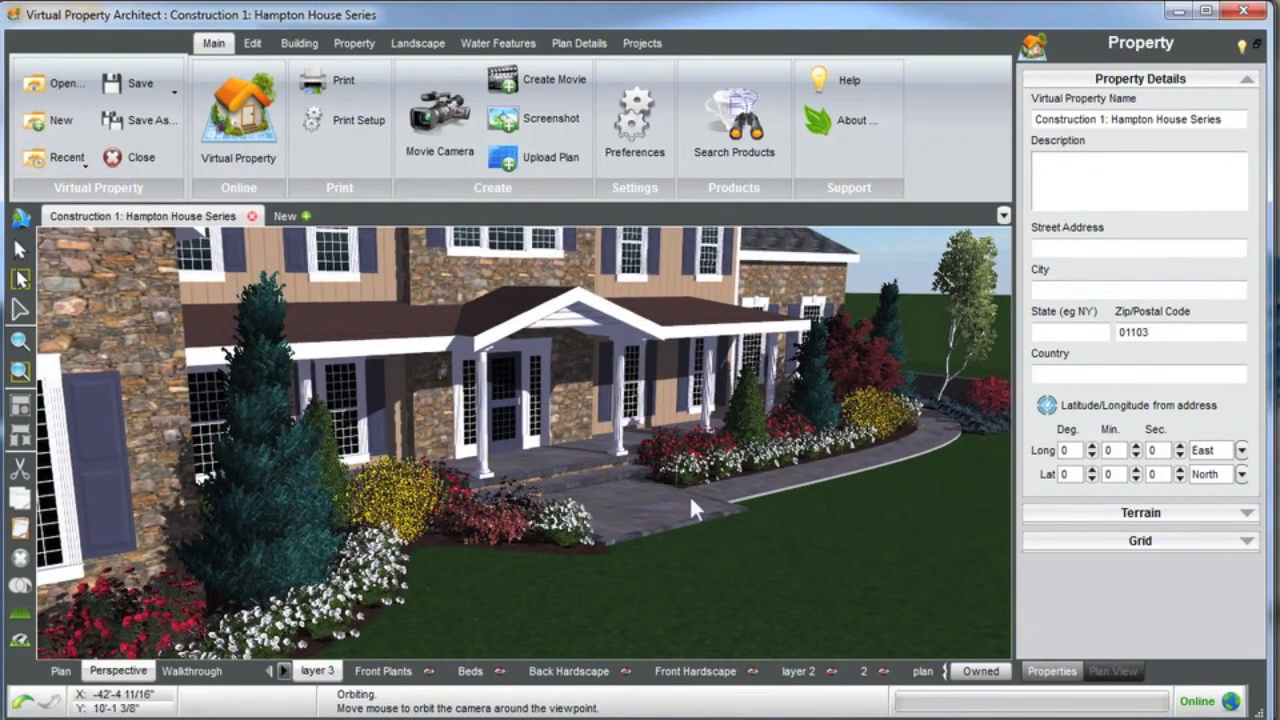
{"action": "left_click_drag", "start_coordinate": [522, 538], "coordinate": [377, 468]}
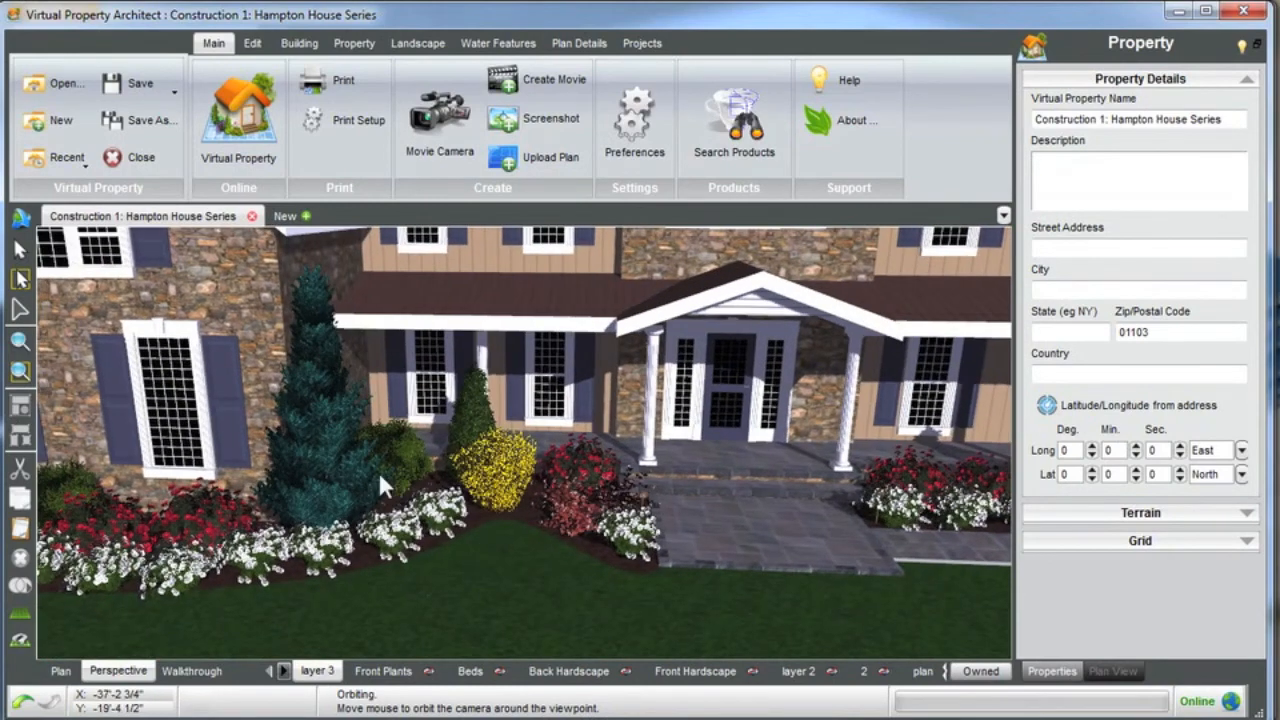
{"action": "left_click_drag", "start_coordinate": [457, 485], "coordinate": [519, 490]}
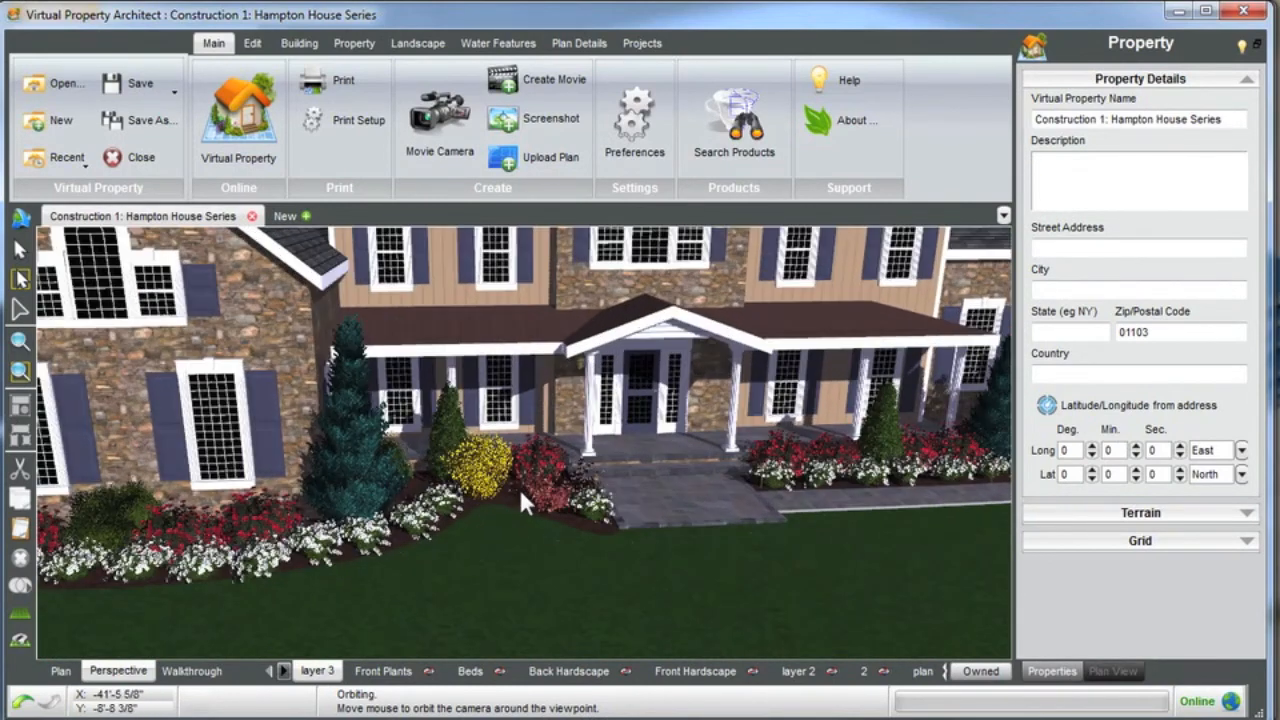
{"action": "scroll", "coordinate": [520, 491], "scroll_direction": "down", "scroll_amount": 5}
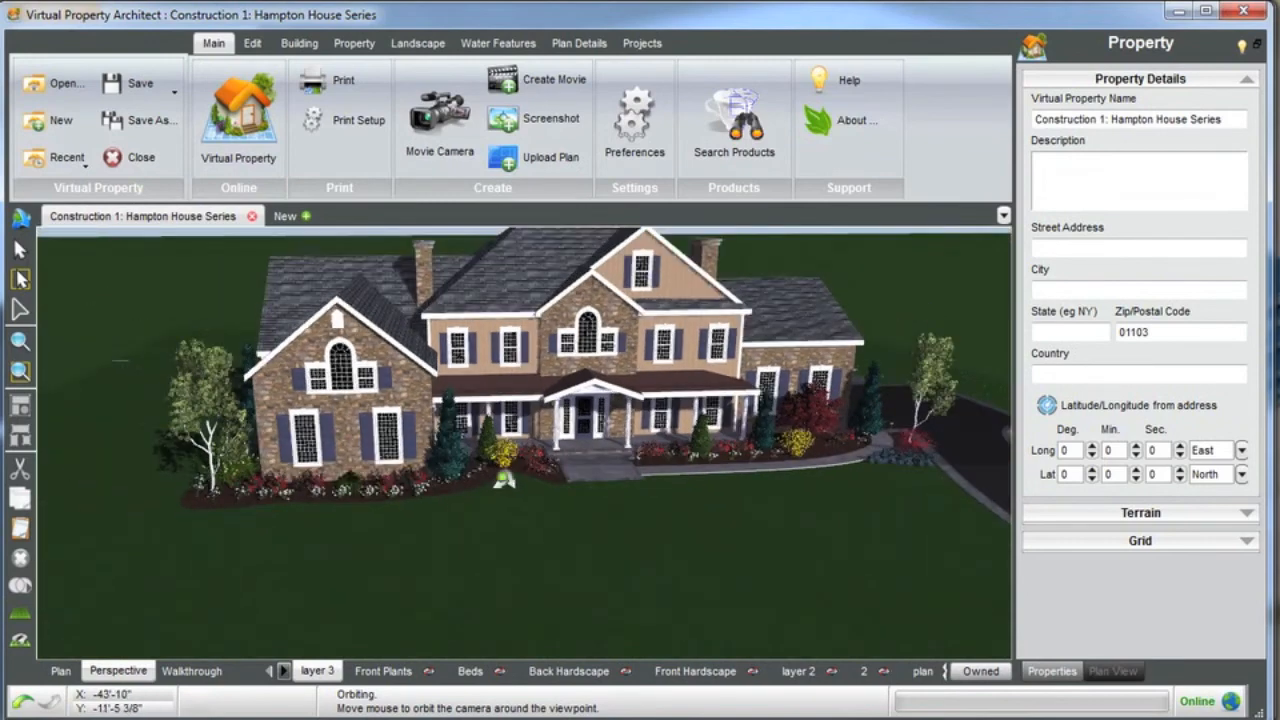
{"action": "middle_click_drag", "start_coordinate": [495, 469], "coordinate": [459, 482]}
{"action": "left_click_drag", "start_coordinate": [325, 494], "coordinate": [645, 432]}
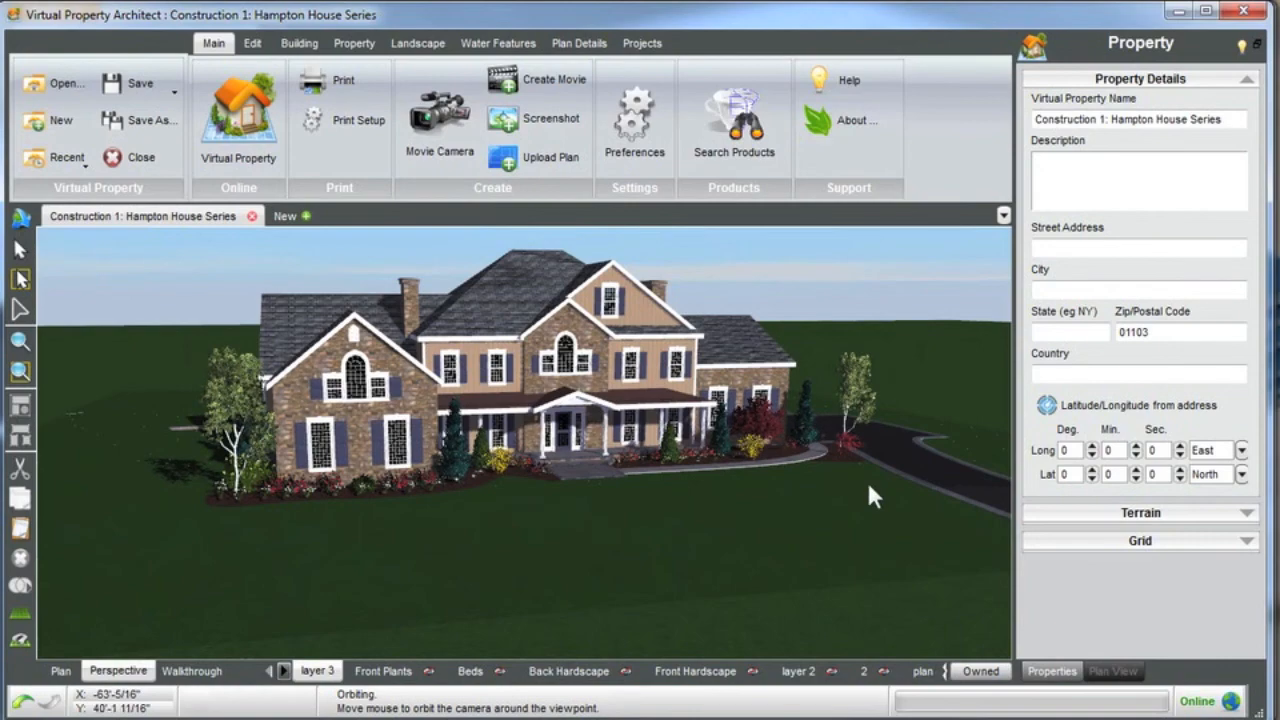
Turn off the plant level of detail override in the display preferences.
{"action": "scroll", "coordinate": [571, 430], "scroll_direction": "up", "scroll_amount": 5}
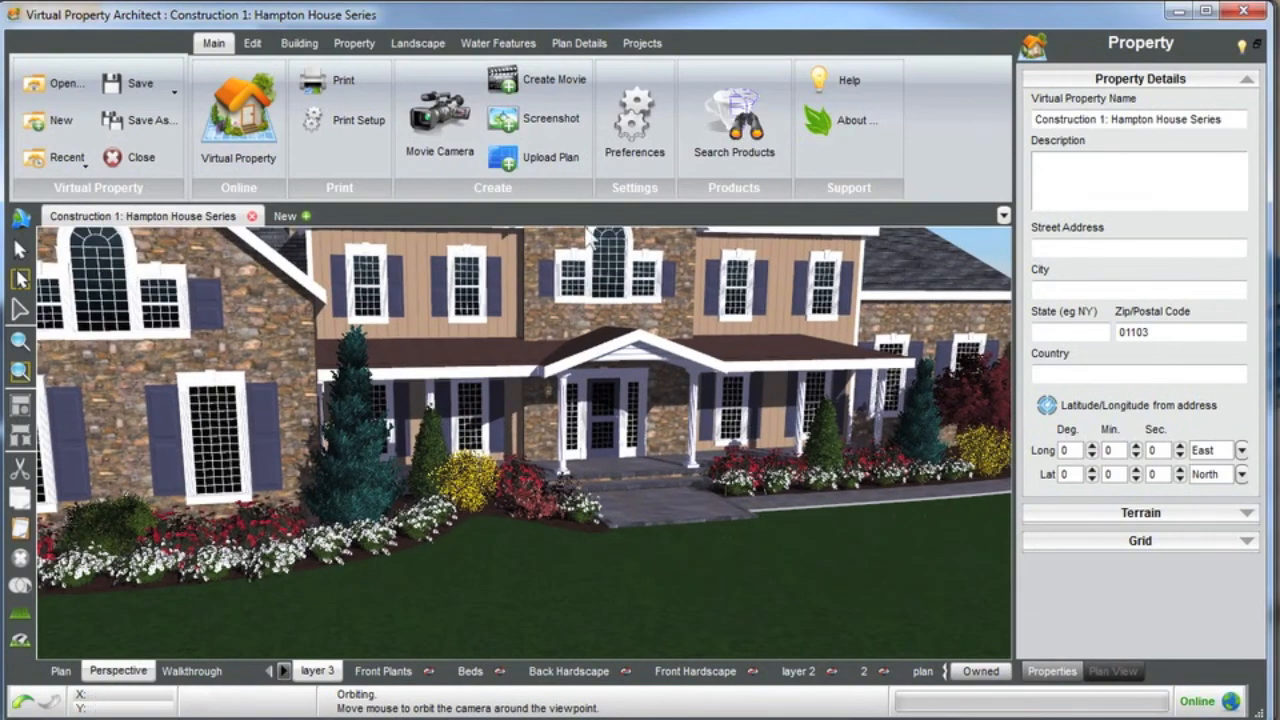
{"action": "left_click", "coordinate": [630, 125]}
{"action": "left_click", "coordinate": [464, 496]}
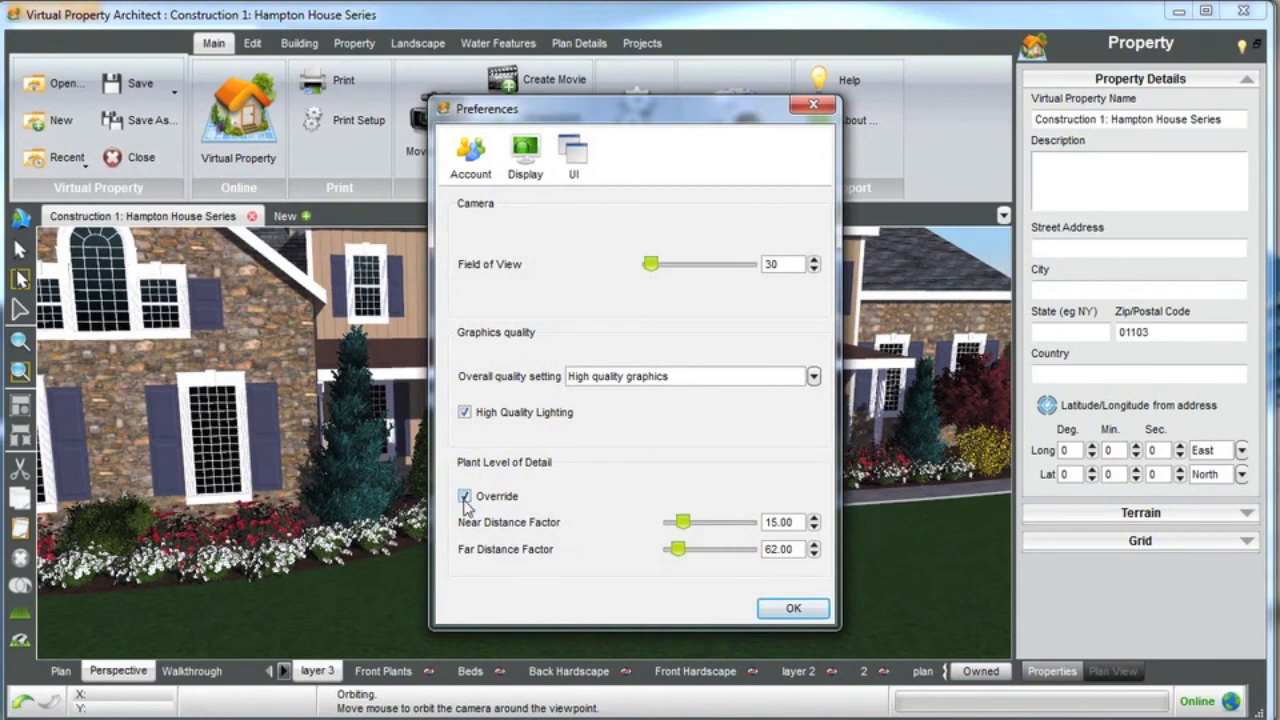
{"action": "left_click", "coordinate": [464, 496]}
{"action": "left_click", "coordinate": [793, 608]}
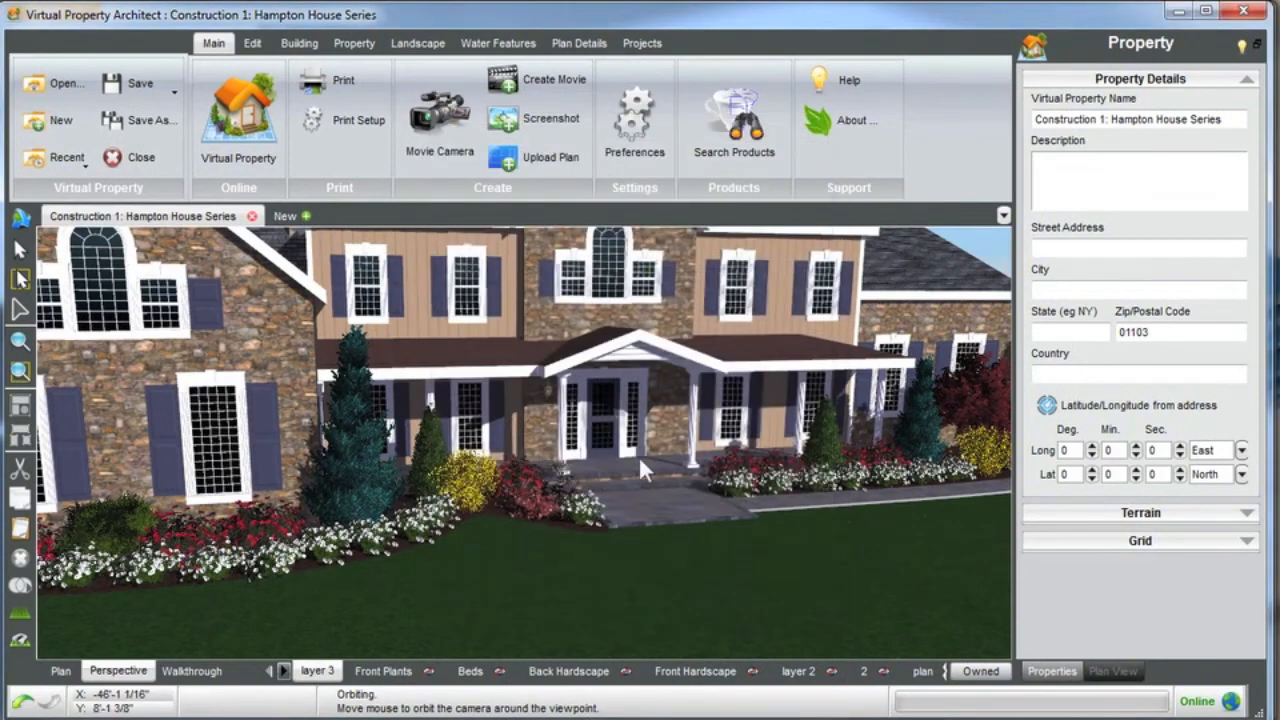
Examine the front plantings from several distances and angles, ending on a frontal view of the house facade and its beds.
{"action": "left_click_drag", "start_coordinate": [672, 476], "coordinate": [636, 432]}
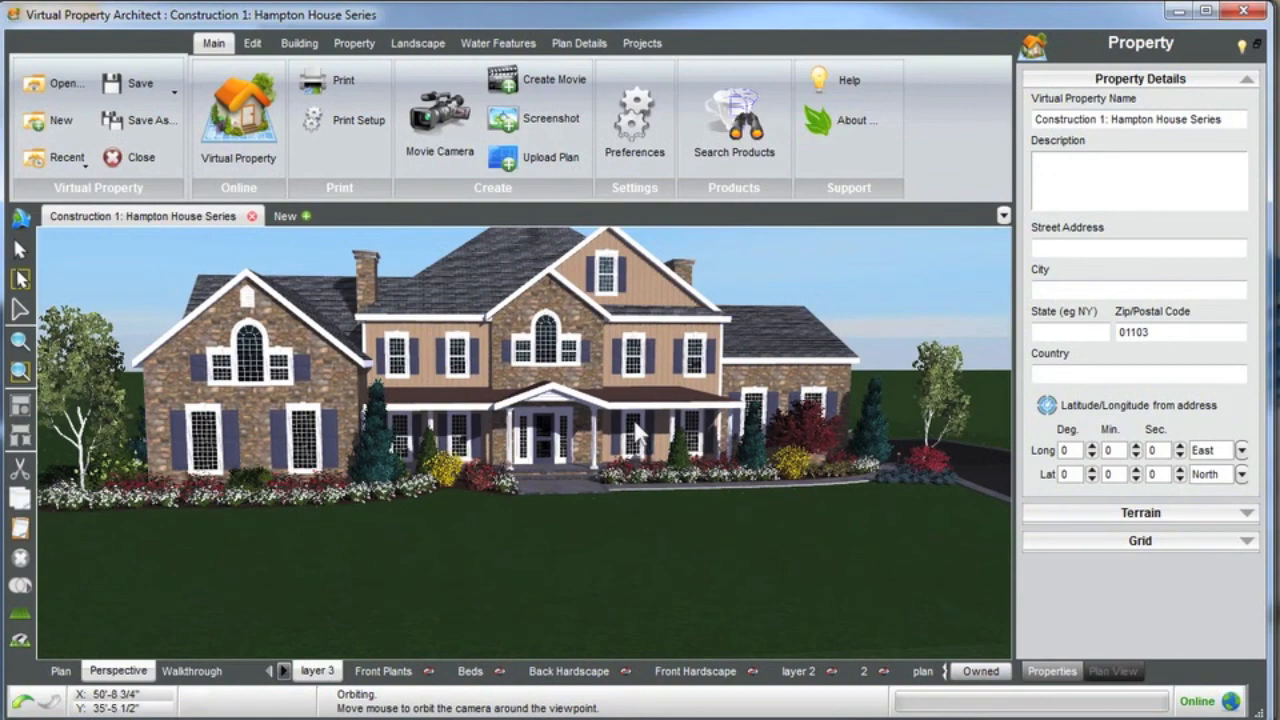
{"action": "left_click_drag", "start_coordinate": [638, 423], "coordinate": [672, 472]}
{"action": "middle_click_drag", "start_coordinate": [672, 472], "coordinate": [572, 458]}
{"action": "scroll", "coordinate": [558, 475], "scroll_direction": "up", "scroll_amount": 4}
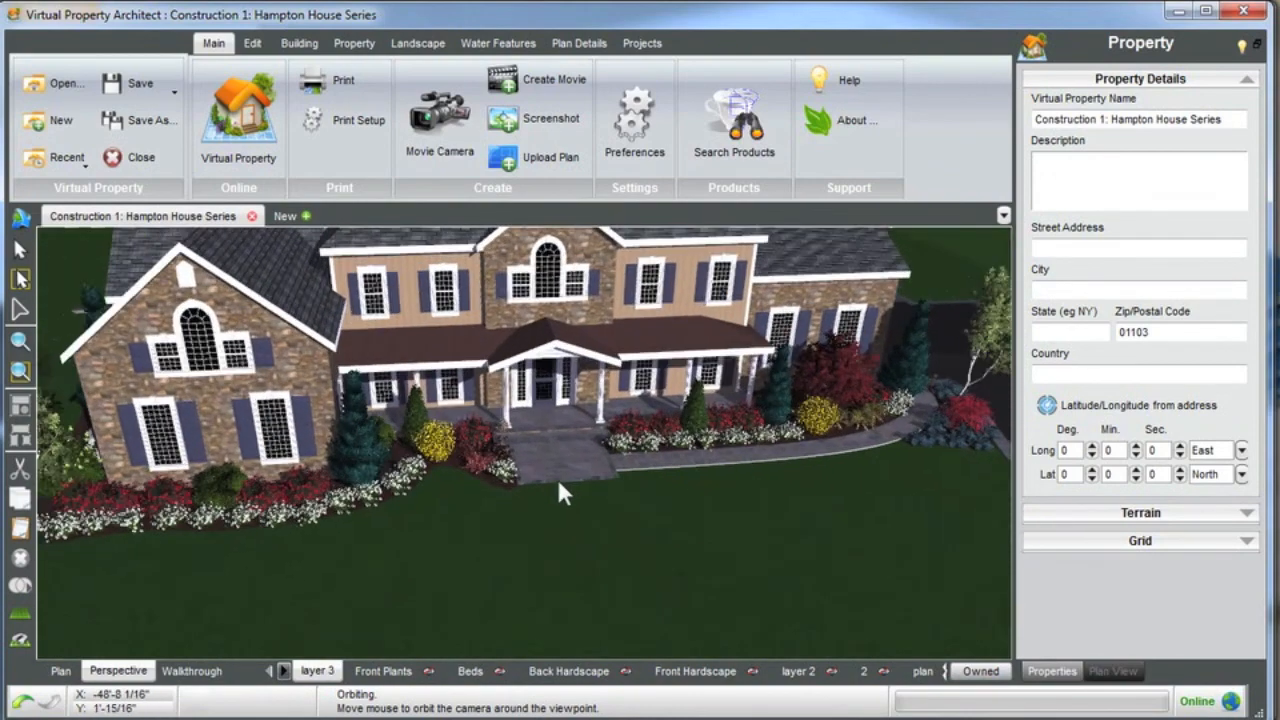
{"action": "scroll", "coordinate": [577, 478], "scroll_direction": "down", "scroll_amount": 4}
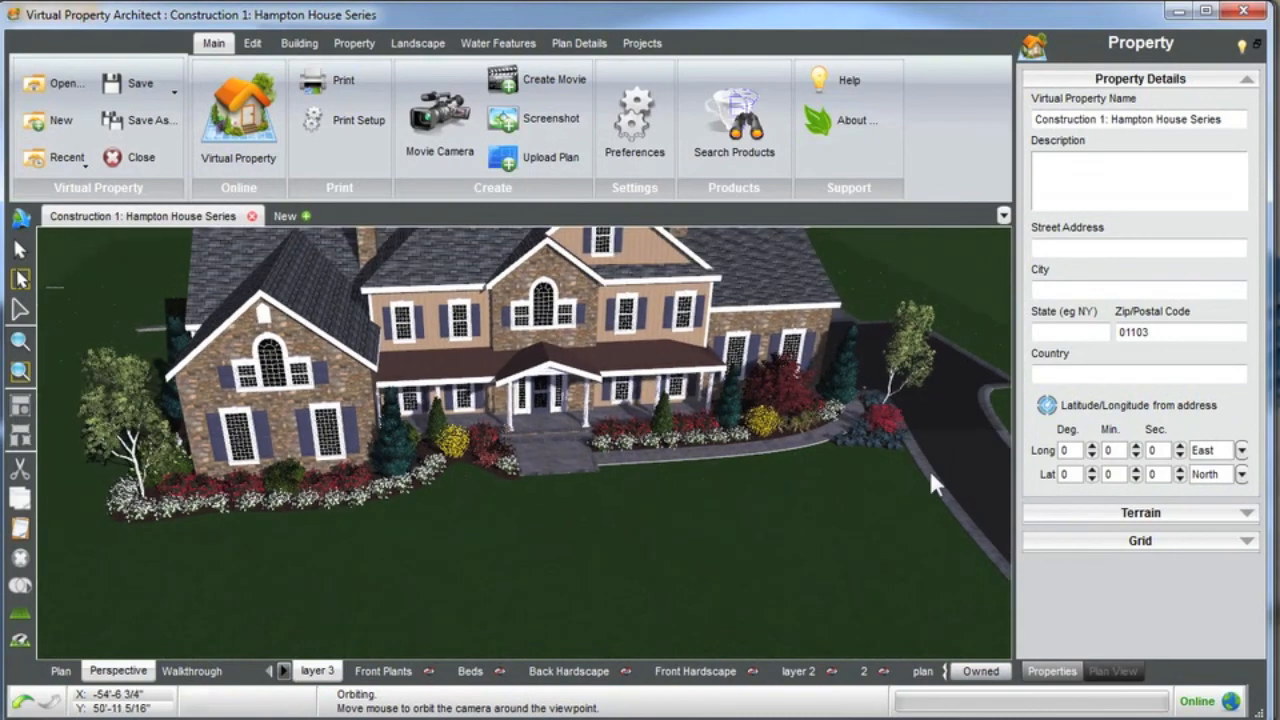
{"action": "middle_click_drag", "start_coordinate": [957, 487], "coordinate": [905, 430]}
{"action": "scroll", "coordinate": [497, 422], "scroll_direction": "up", "scroll_amount": 2}
{"action": "scroll", "coordinate": [475, 409], "scroll_direction": "up", "scroll_amount": 1}
{"action": "middle_click_drag", "start_coordinate": [475, 409], "coordinate": [550, 438]}
{"action": "scroll", "coordinate": [588, 457], "scroll_direction": "up", "scroll_amount": 1}
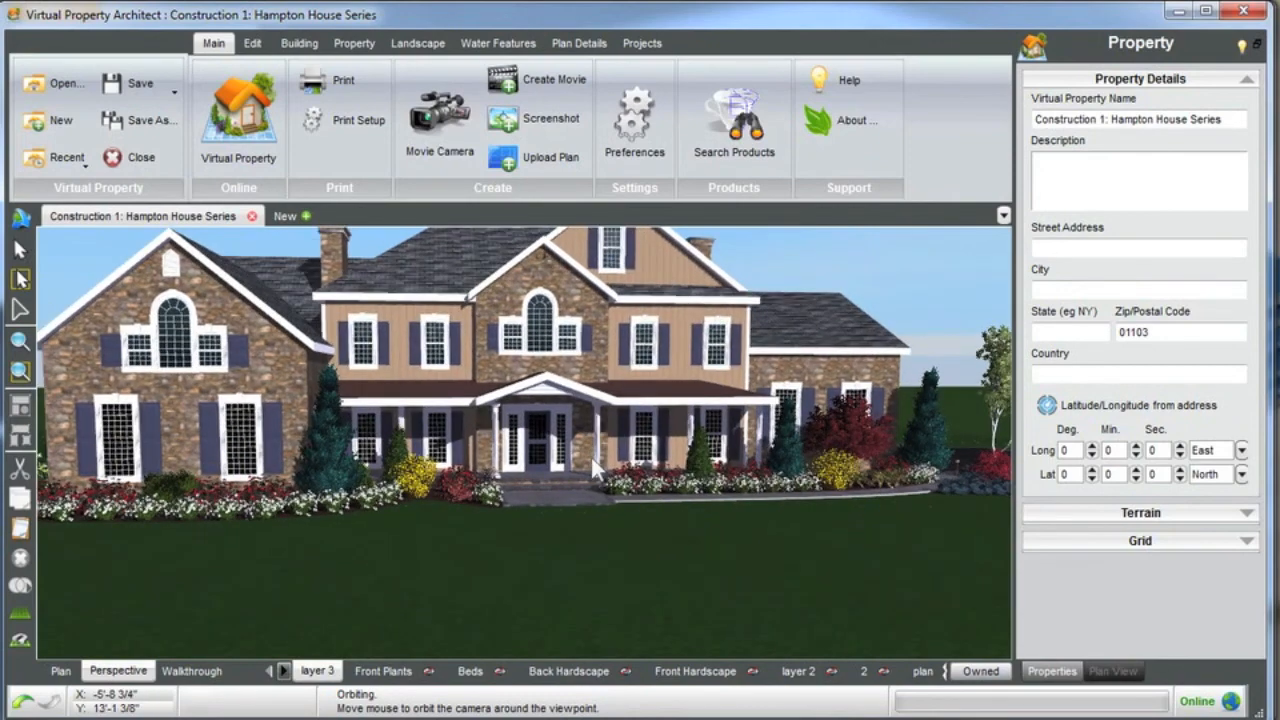
{"action": "middle_click_drag", "start_coordinate": [549, 431], "coordinate": [533, 424]}
{"action": "scroll", "coordinate": [533, 425], "scroll_direction": "down", "scroll_amount": 1}
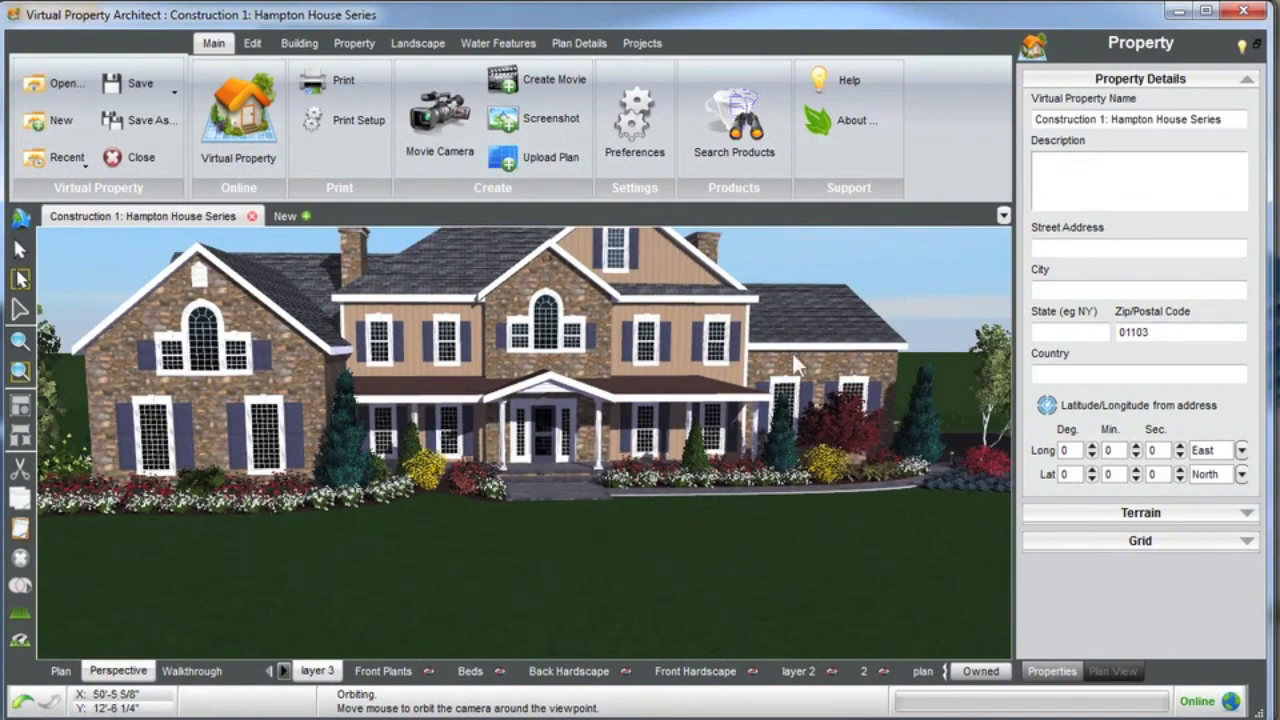
{"action": "scroll", "coordinate": [441, 455], "scroll_direction": "down", "scroll_amount": 1}
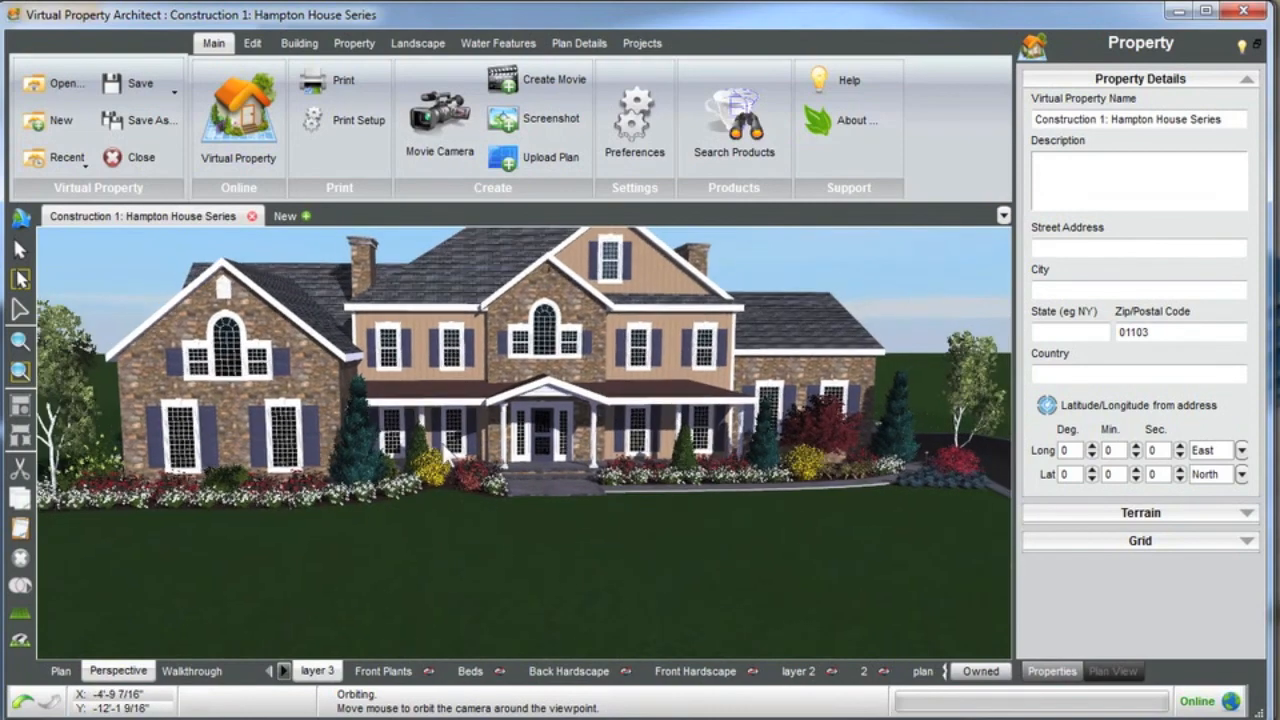
Create a screenshot of the current perspective view named Front Plants and upload it to the online Virtual Property.
{"action": "left_click", "coordinate": [253, 44]}
{"action": "left_click", "coordinate": [214, 44]}
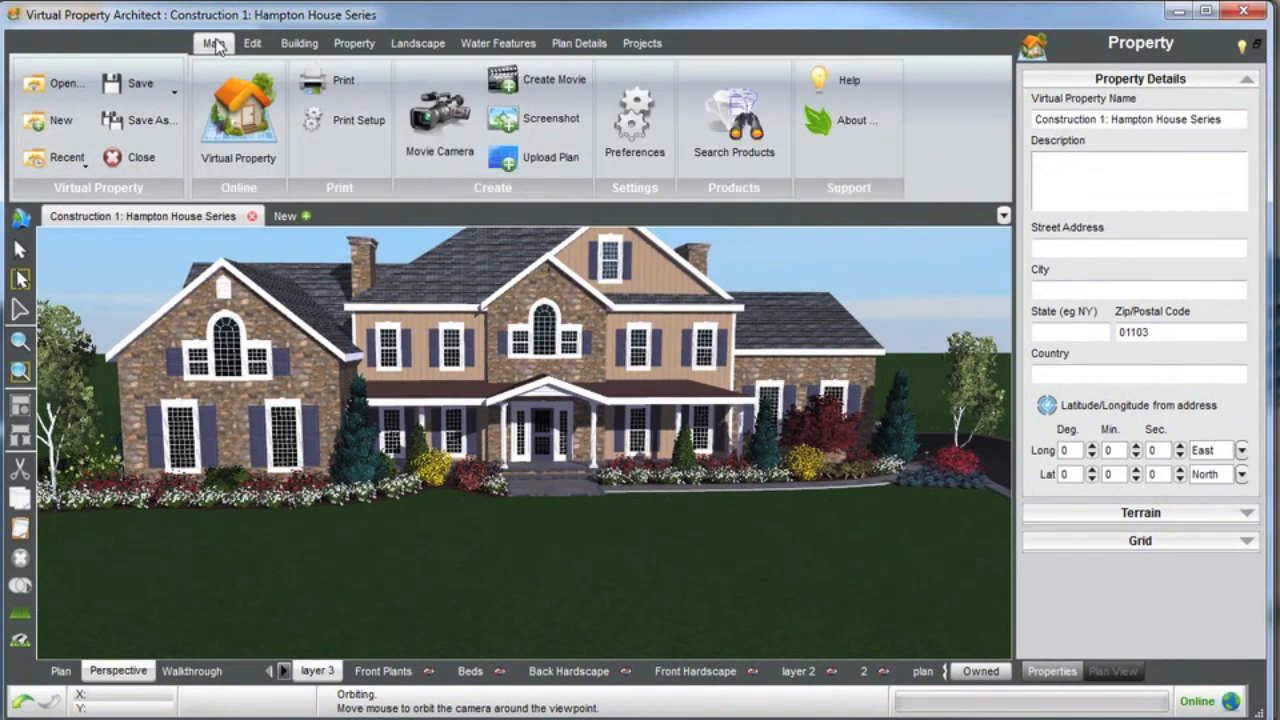
{"action": "left_click", "coordinate": [535, 118]}
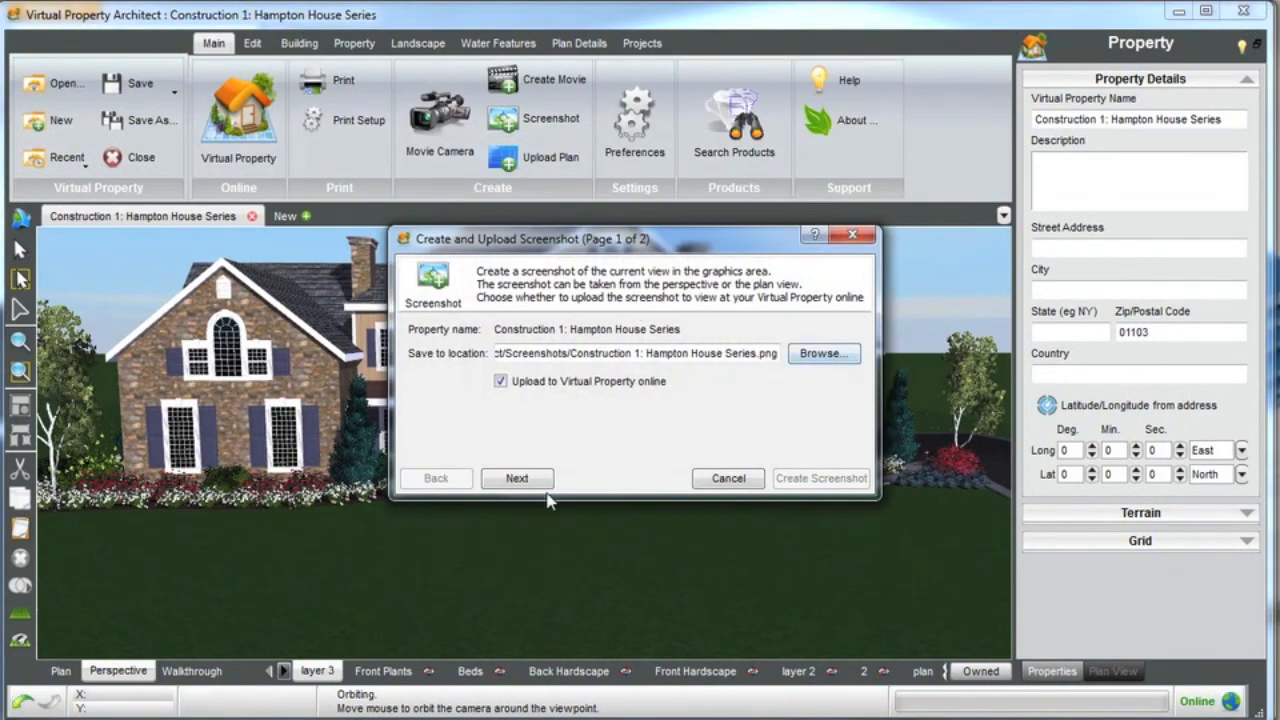
{"action": "left_click", "coordinate": [517, 479]}
{"action": "left_click", "coordinate": [540, 350]}
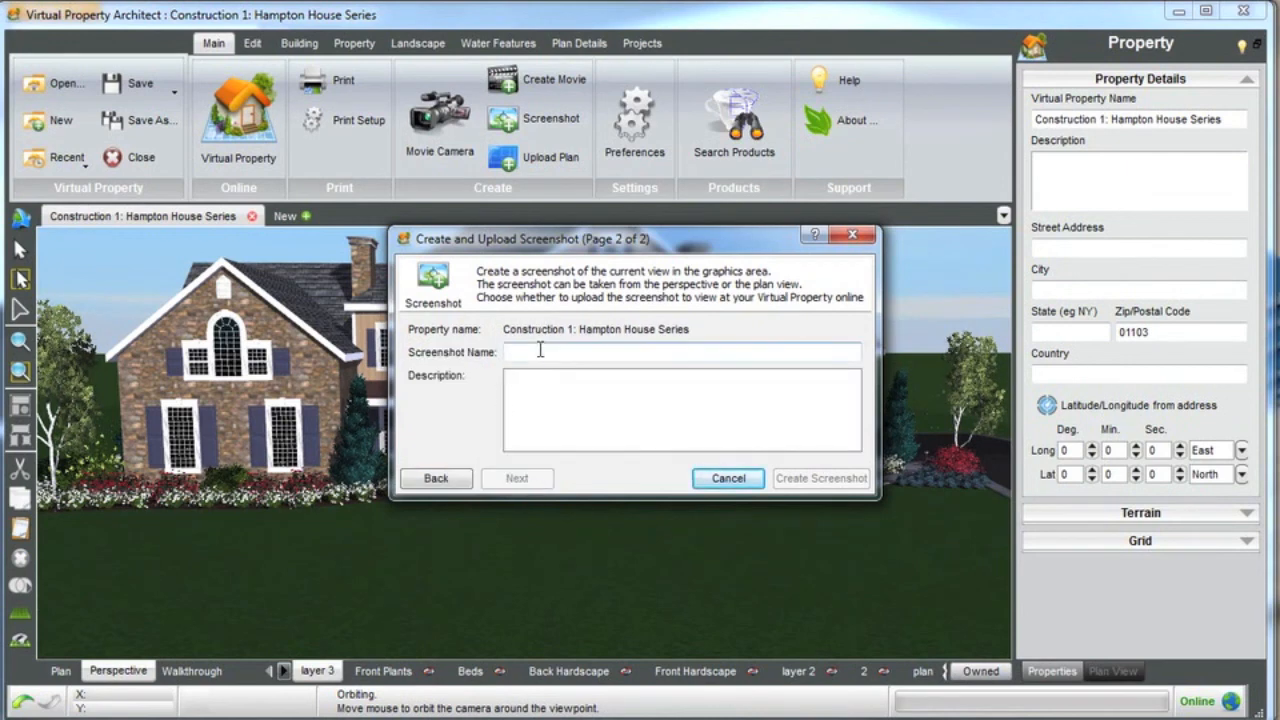
{"action": "type", "text": "Front Plants"}
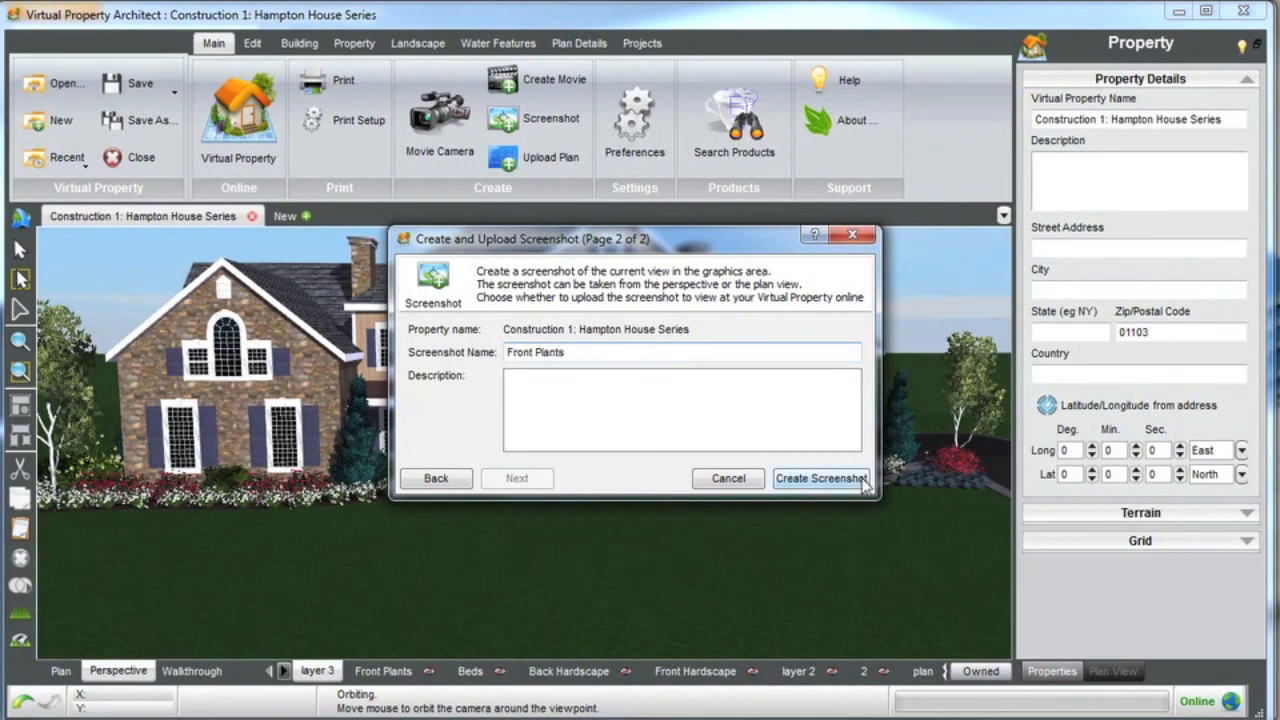
{"action": "left_click", "coordinate": [820, 478]}
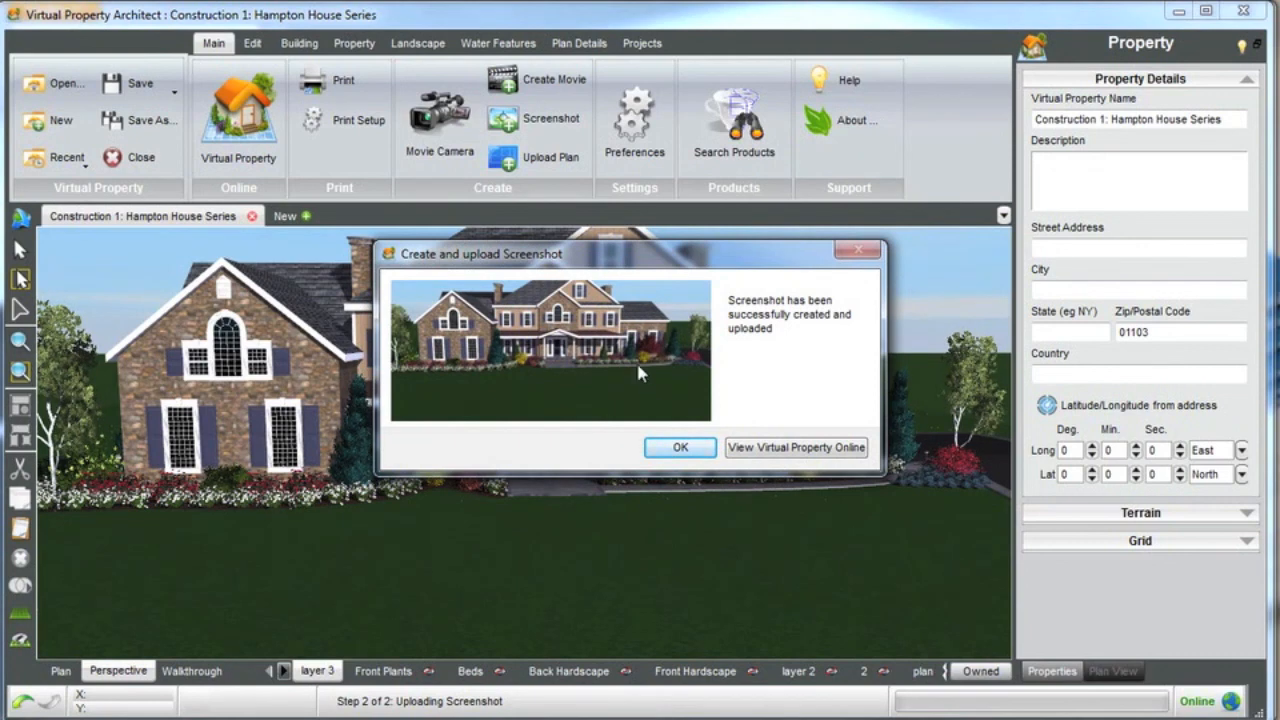
{"action": "left_click_drag", "start_coordinate": [613, 250], "coordinate": [601, 246]}
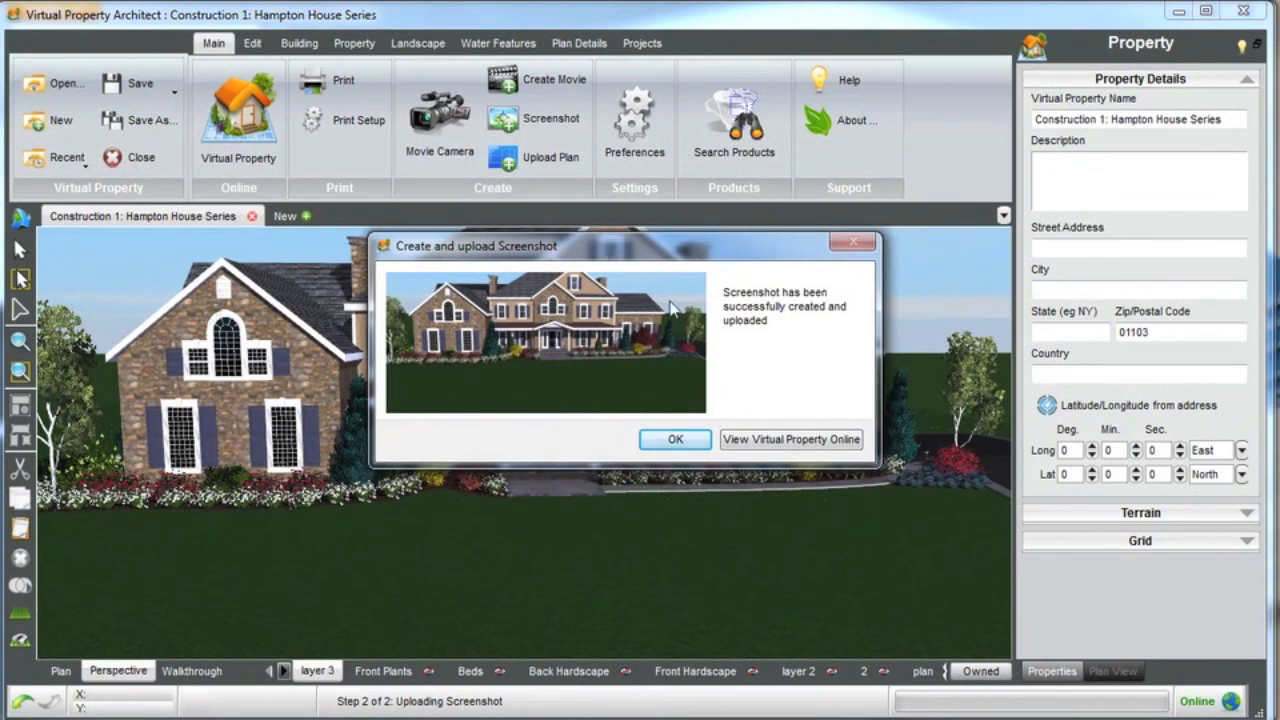
{"action": "left_click", "coordinate": [678, 440]}
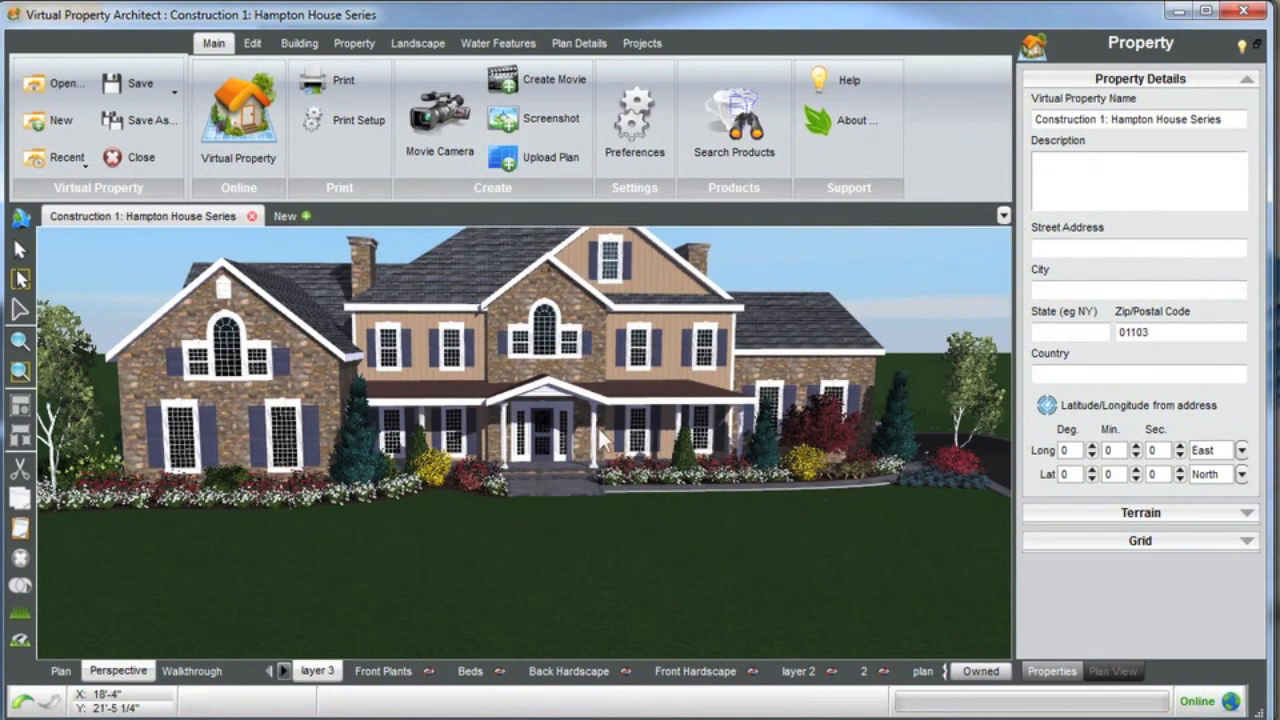